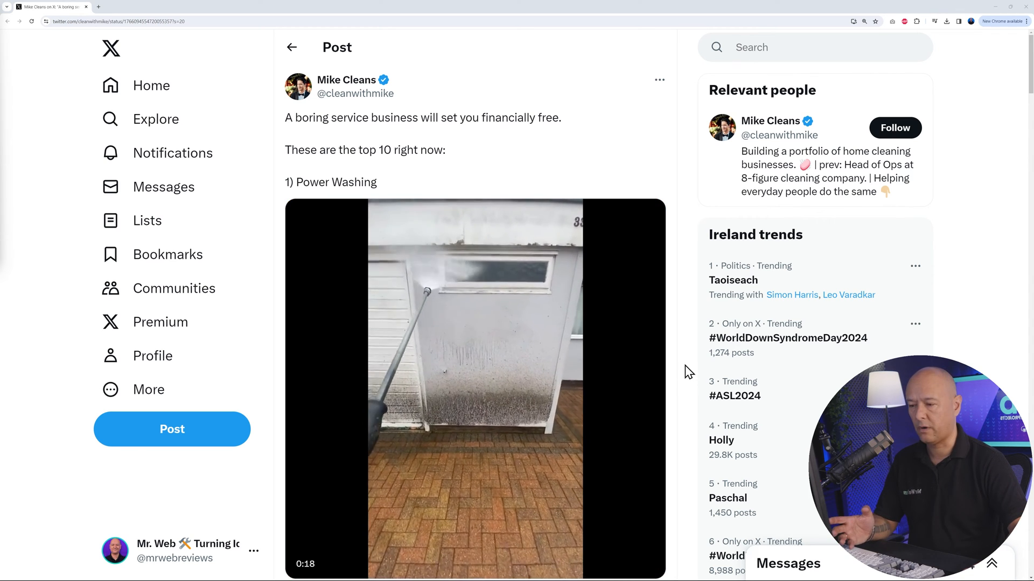
Scroll the Mike Cleans thread of boring service businesses down to Window Washing
scroll(688, 371, down, 10)
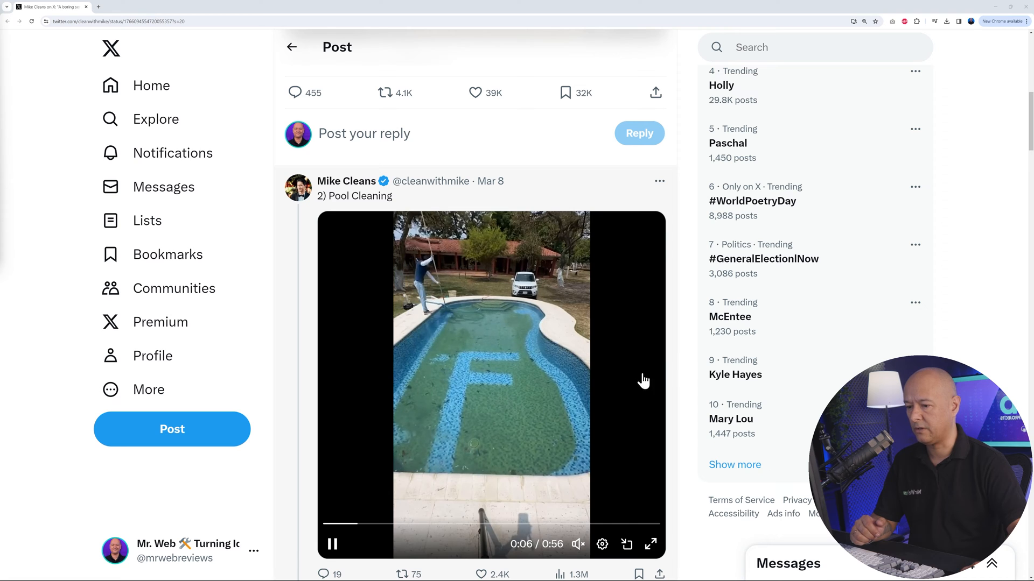
scroll(684, 364, down, 5)
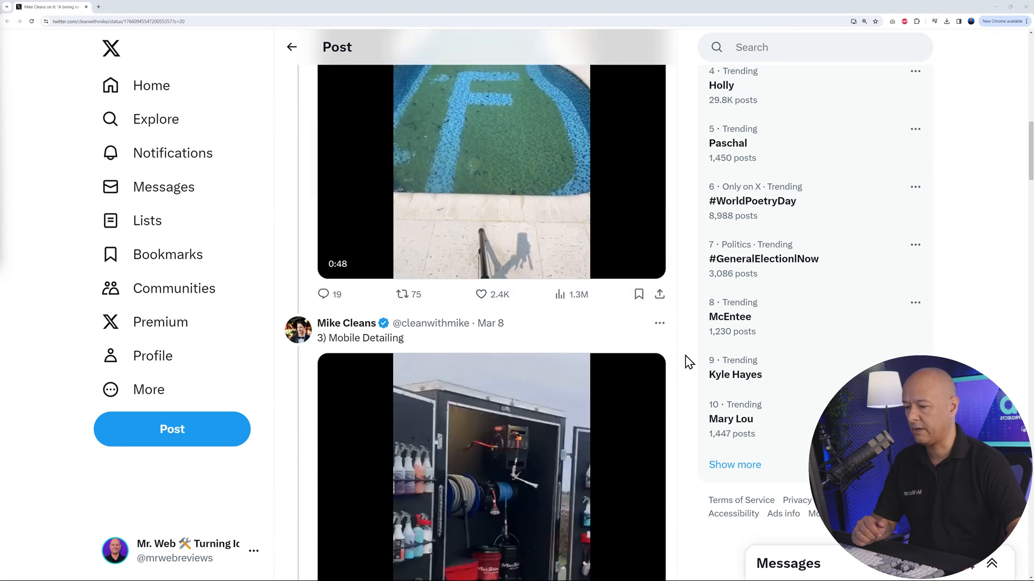
scroll(689, 363, down, 3)
scroll(689, 363, down, 14)
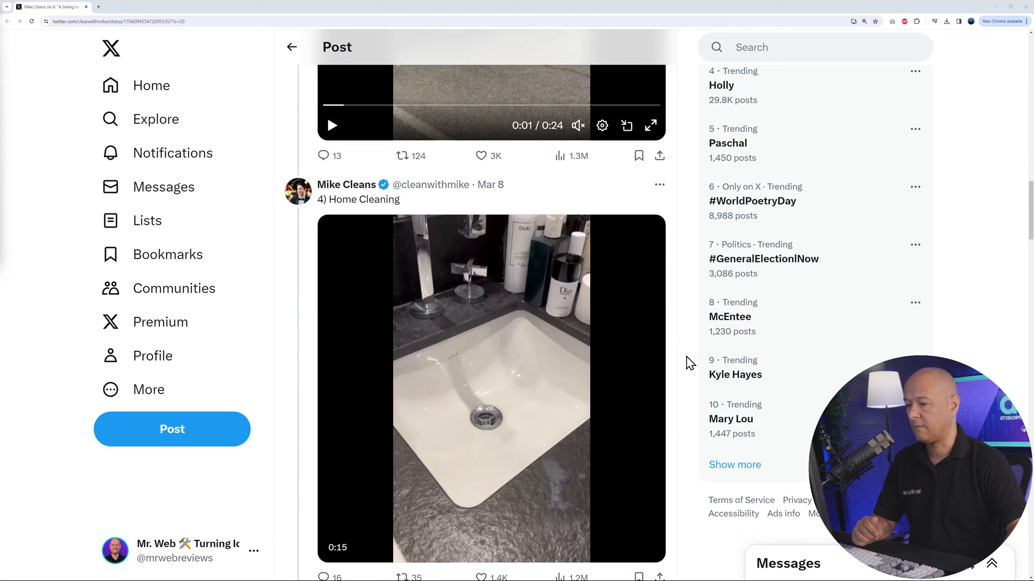
scroll(689, 363, down, 9)
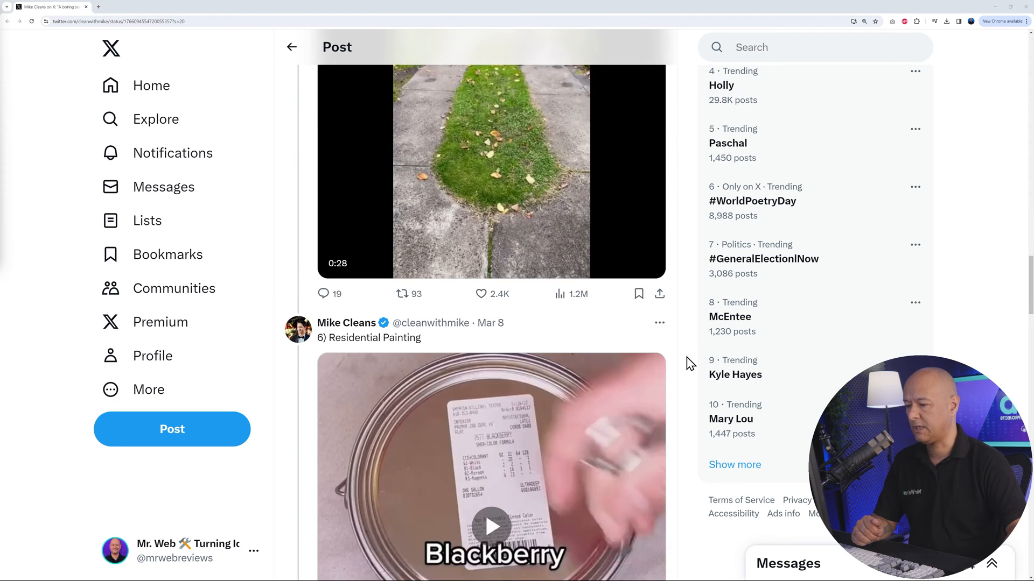
scroll(689, 362, down, 7)
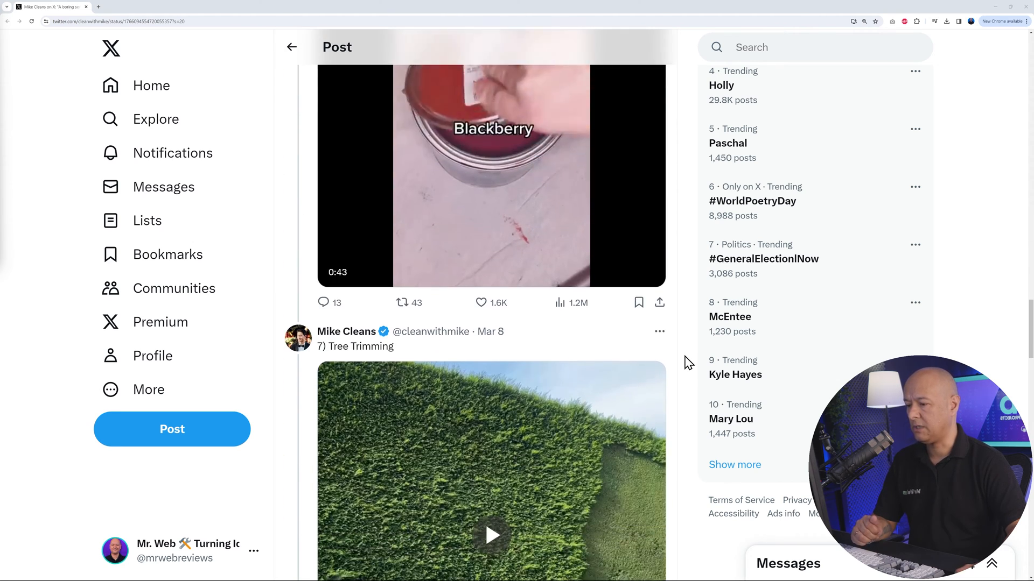
scroll(689, 363, down, 12)
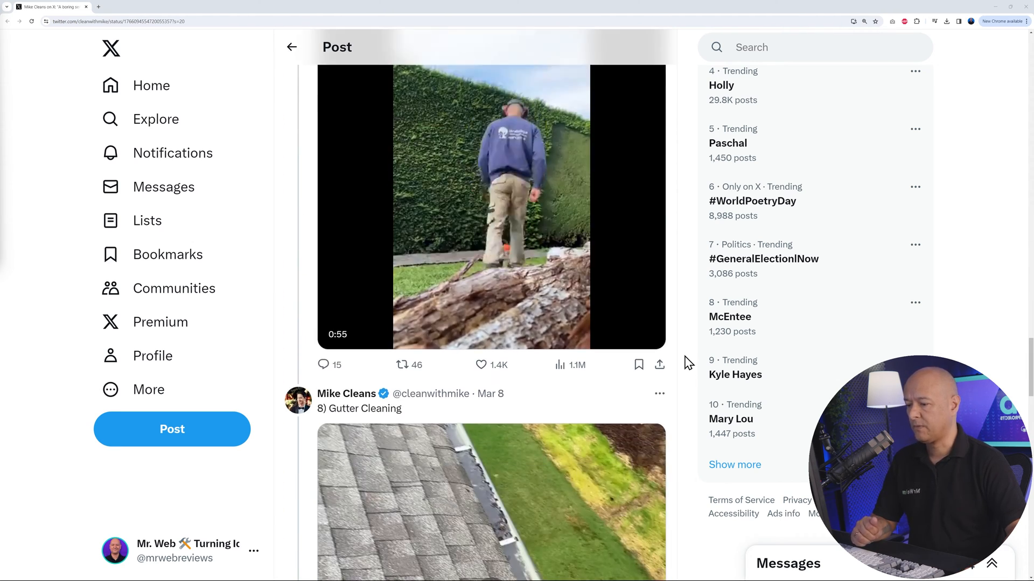
scroll(689, 363, down, 5)
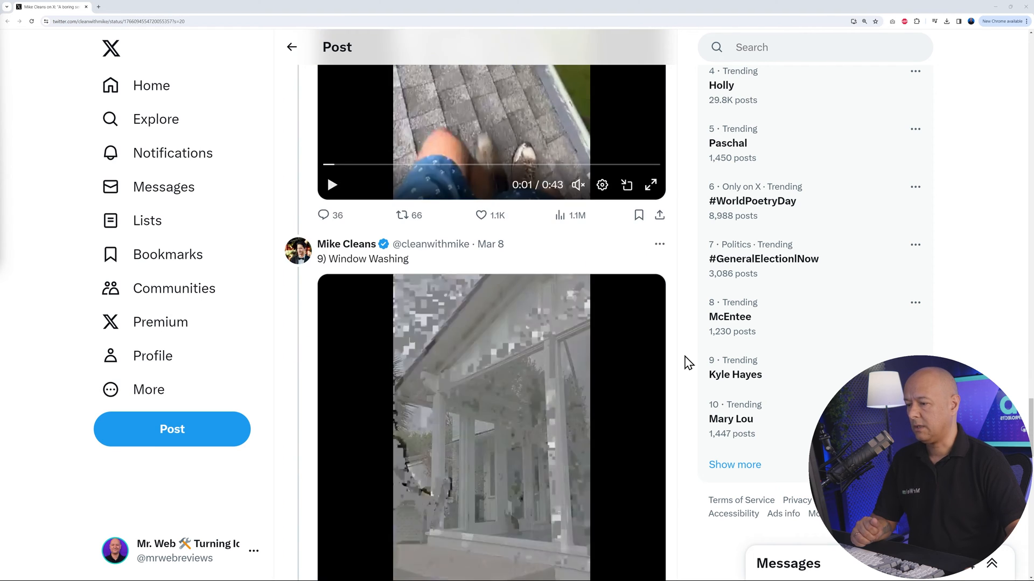
scroll(690, 363, down, 10)
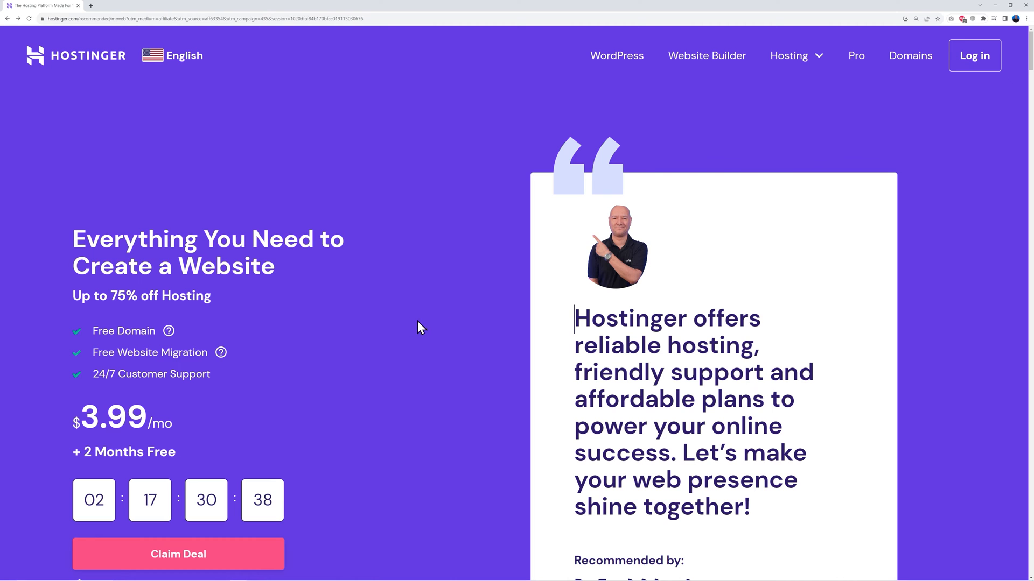
Scroll to the Premium $2.99, Business $3.99 and Cloud Startup $9.99 plan cards and features
scroll(441, 321, down, 9)
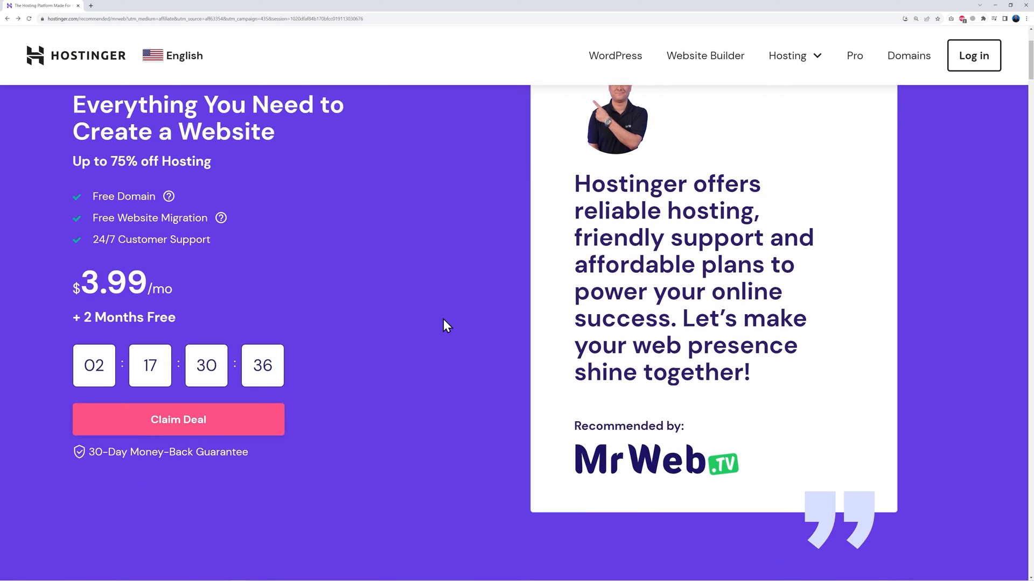
scroll(484, 321, down, 8)
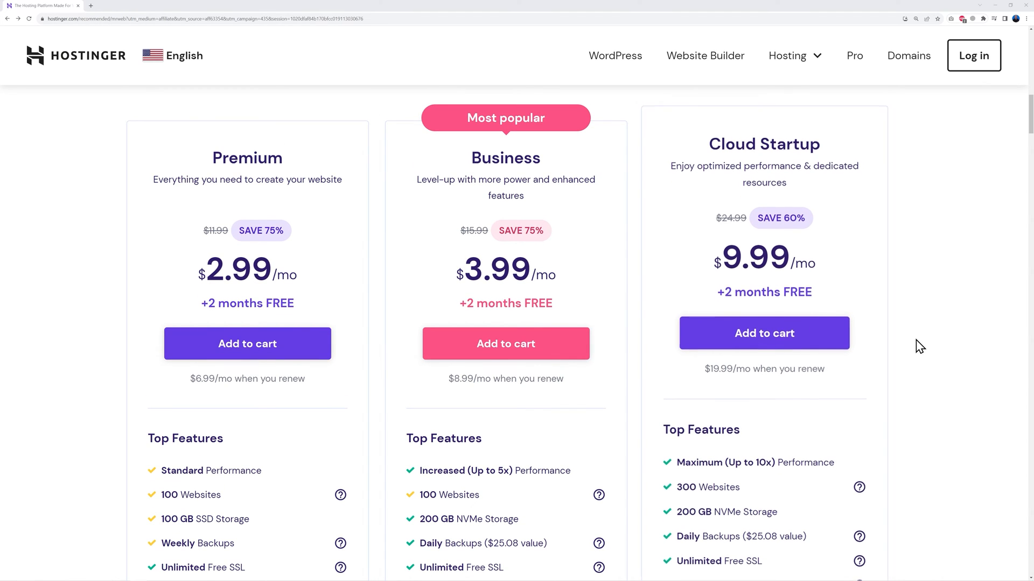
scroll(918, 377, down, 5)
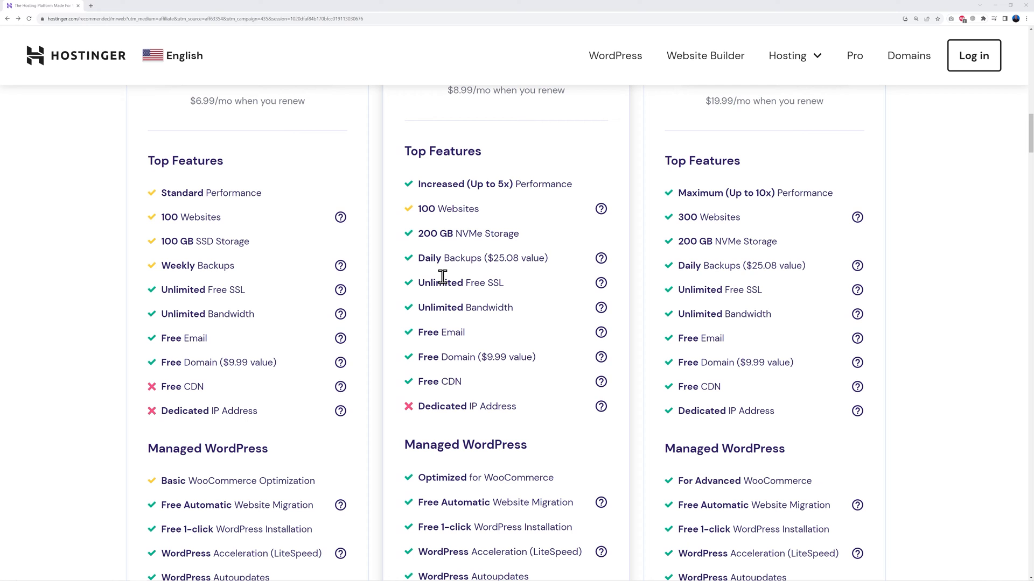
scroll(442, 277, up, 5)
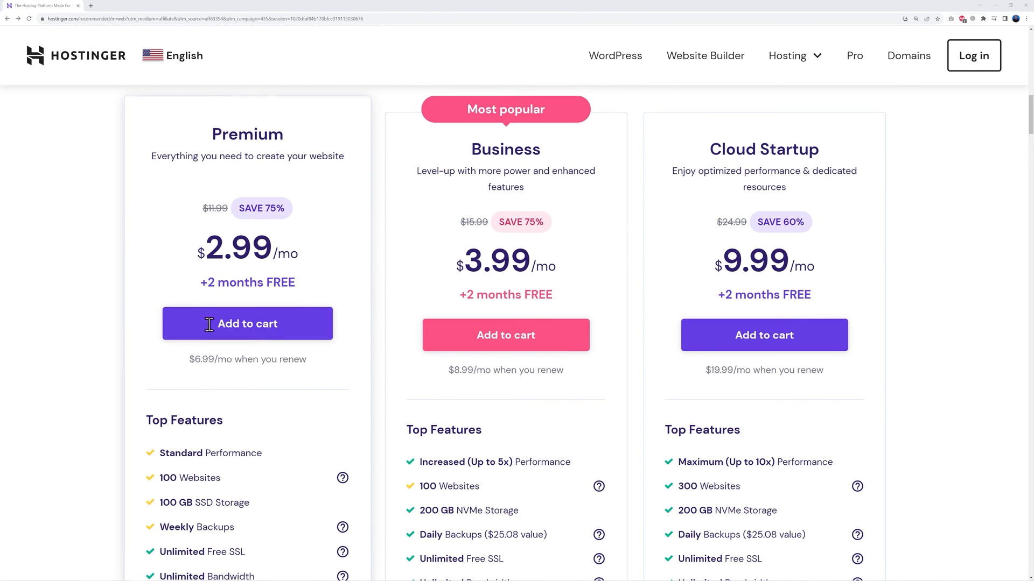
Add the Premium plan to the cart and scroll down to the 48-month total of $176.53
click(251, 335)
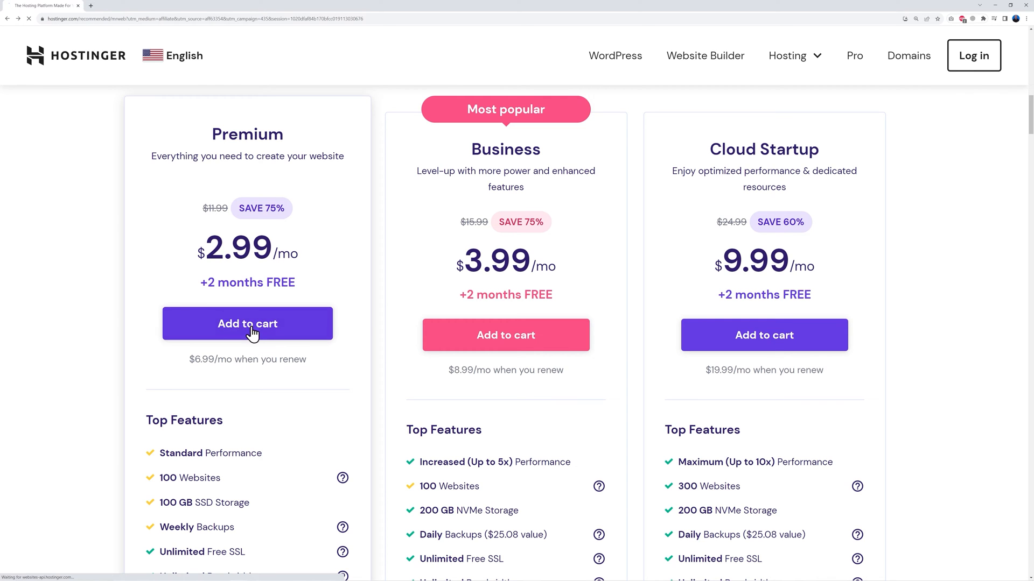
scroll(889, 373, down, 4)
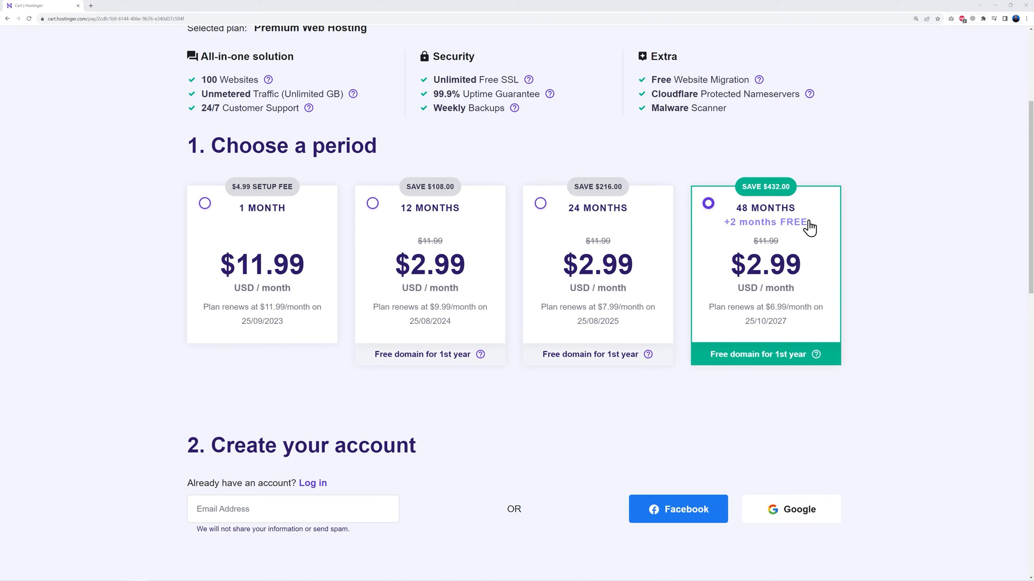
scroll(880, 273, down, 1)
scroll(885, 280, down, 5)
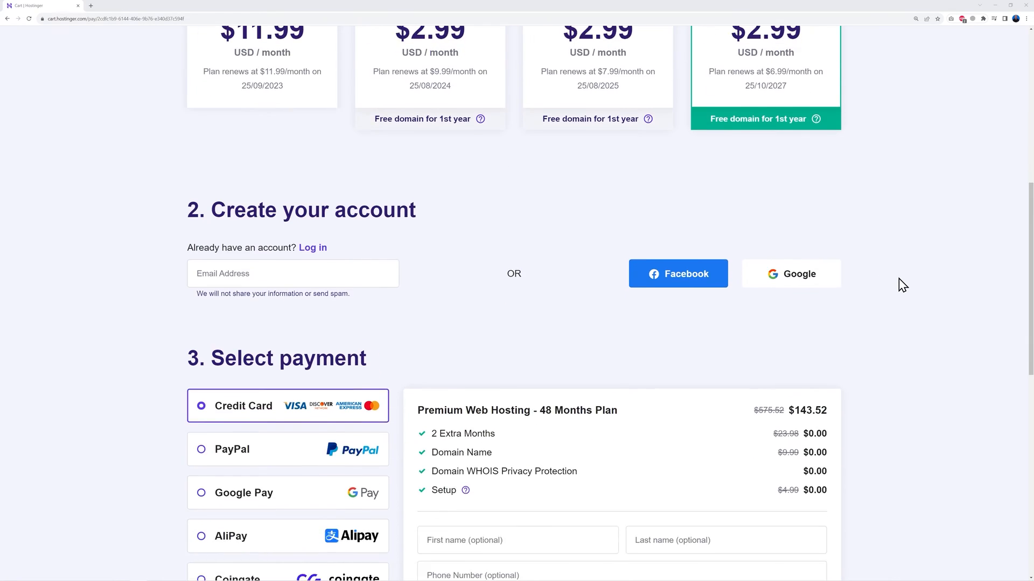
scroll(619, 186, down, 1)
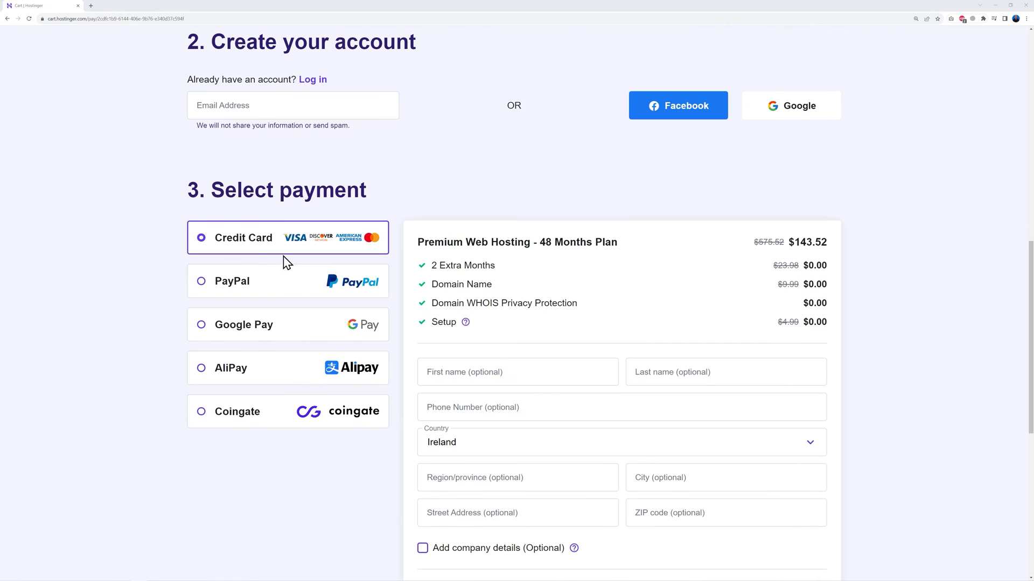
scroll(826, 413, down, 1)
scroll(884, 413, down, 2)
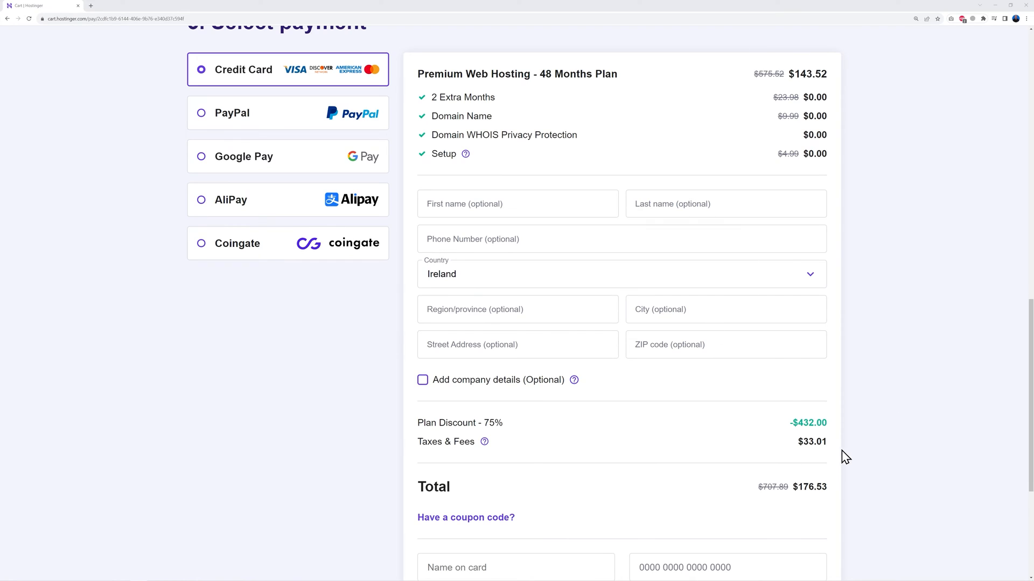
scroll(867, 412, down, 4)
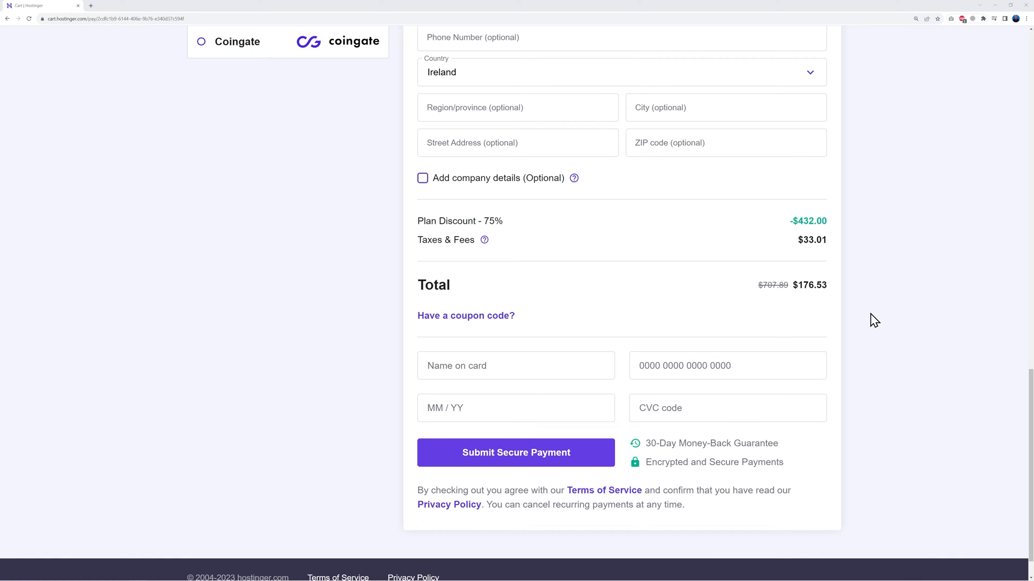
Apply coupon code MRWEB, raising the discount to 78% and lowering the total to $158.88
click(503, 317)
click(537, 351)
text(MRWEB)
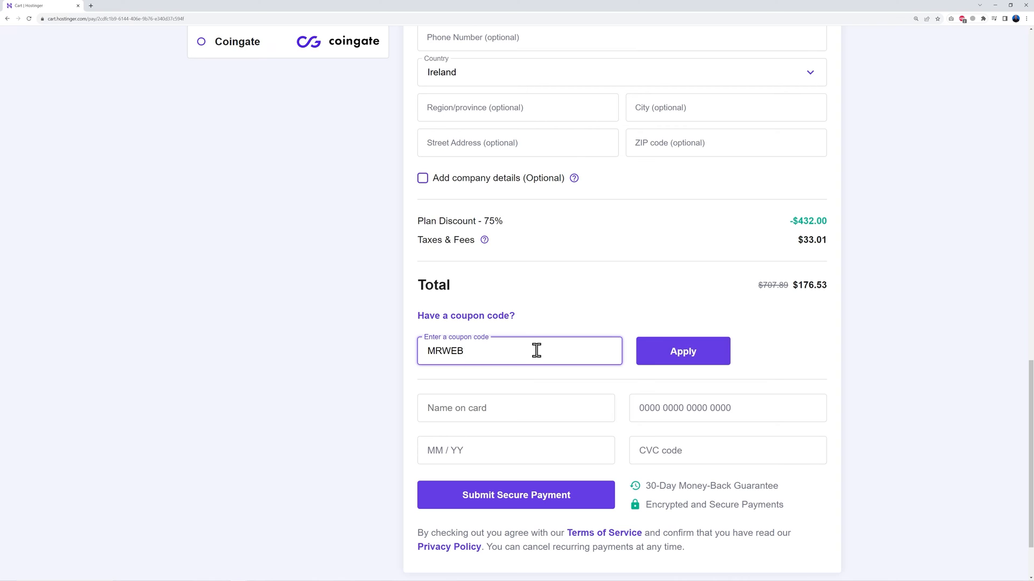
click(820, 334)
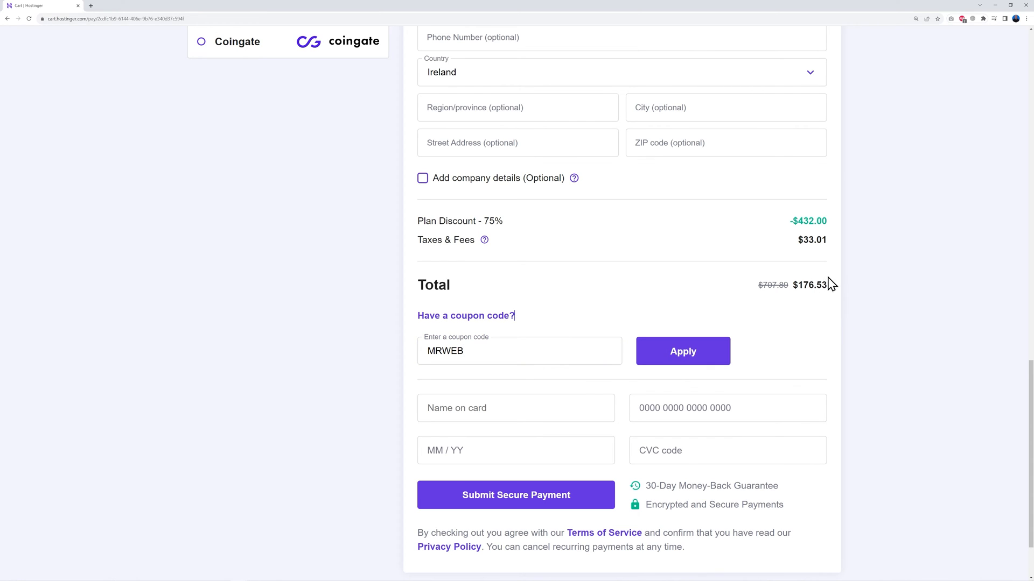
click(683, 360)
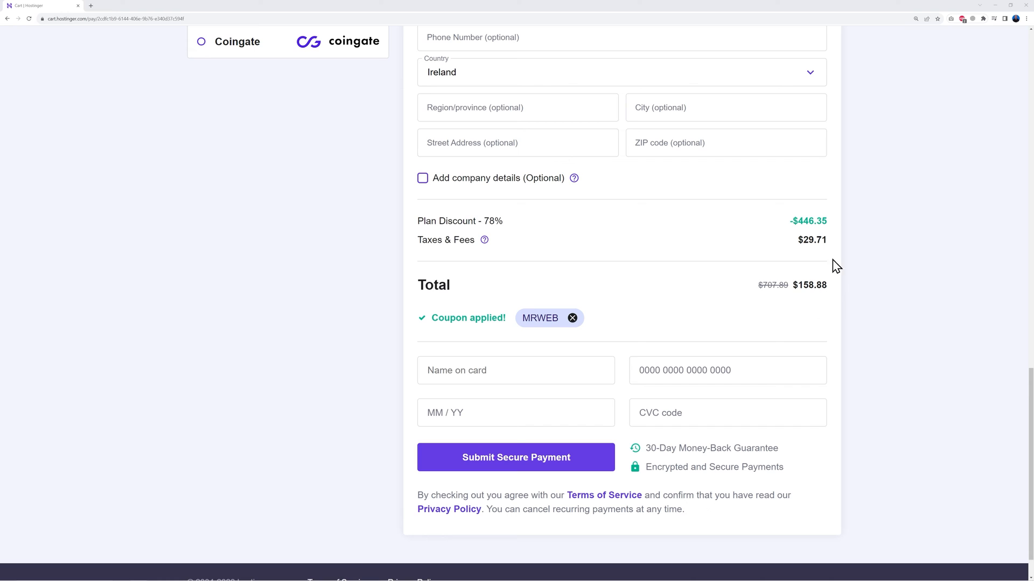
drag(484, 222, 511, 228)
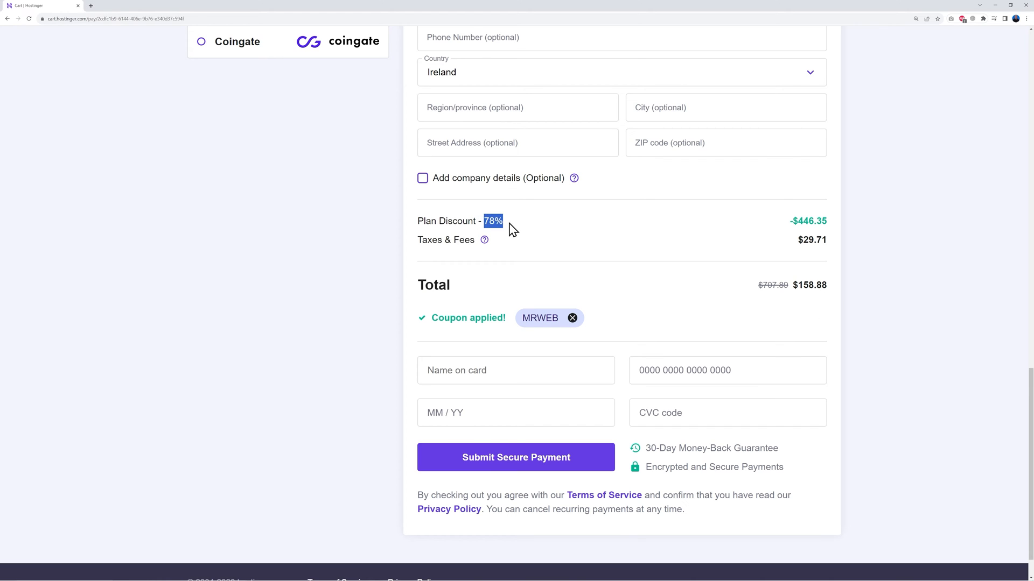
click(558, 238)
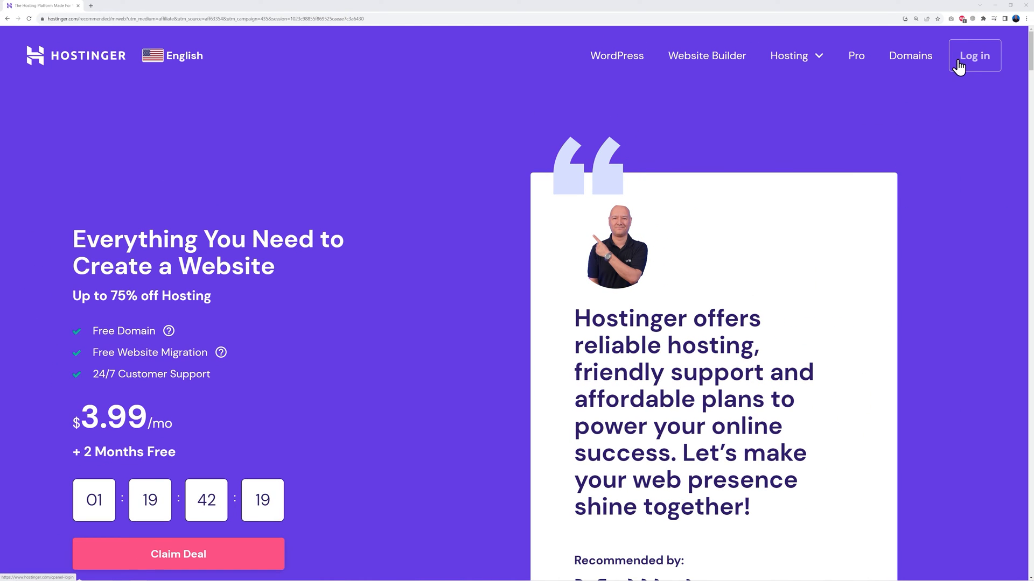
Log in to the Hostinger dashboard and start claiming the free domain
click(958, 66)
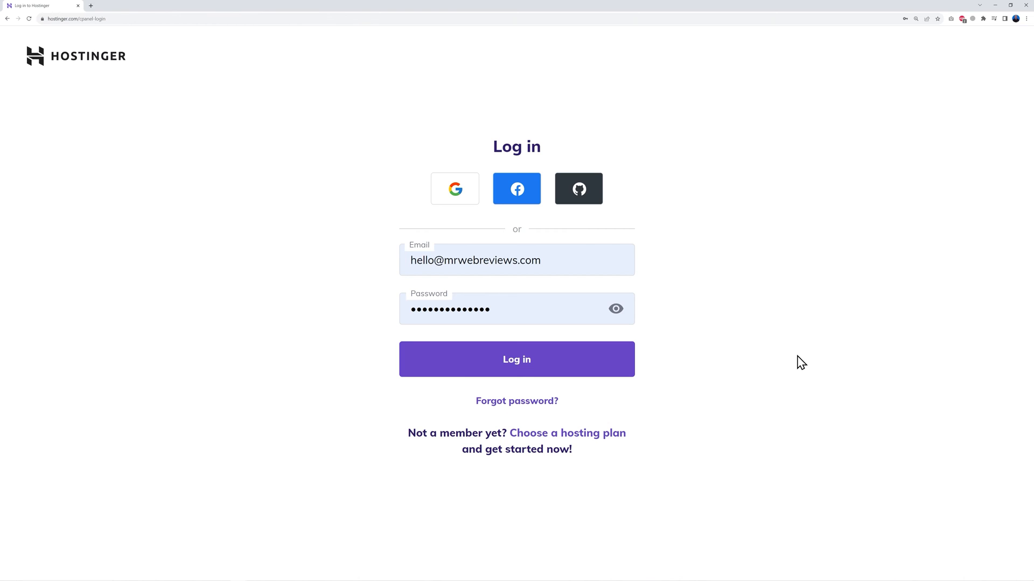
click(528, 371)
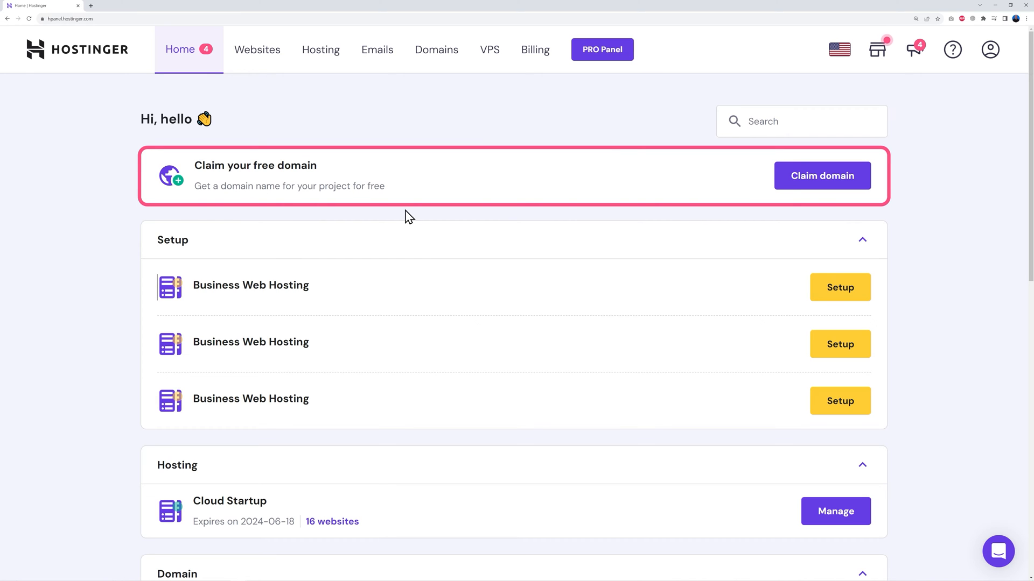
click(816, 184)
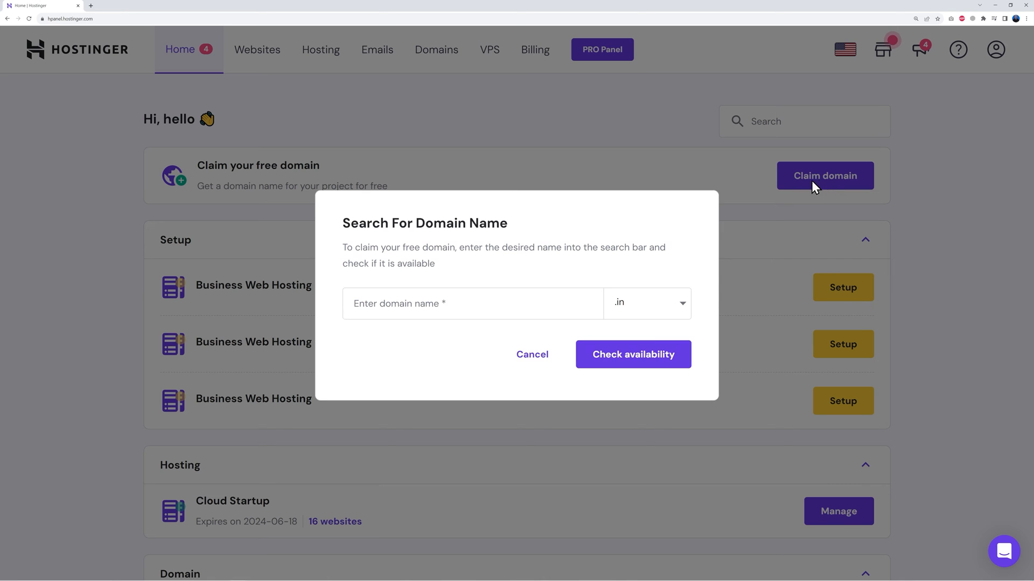
click(434, 303)
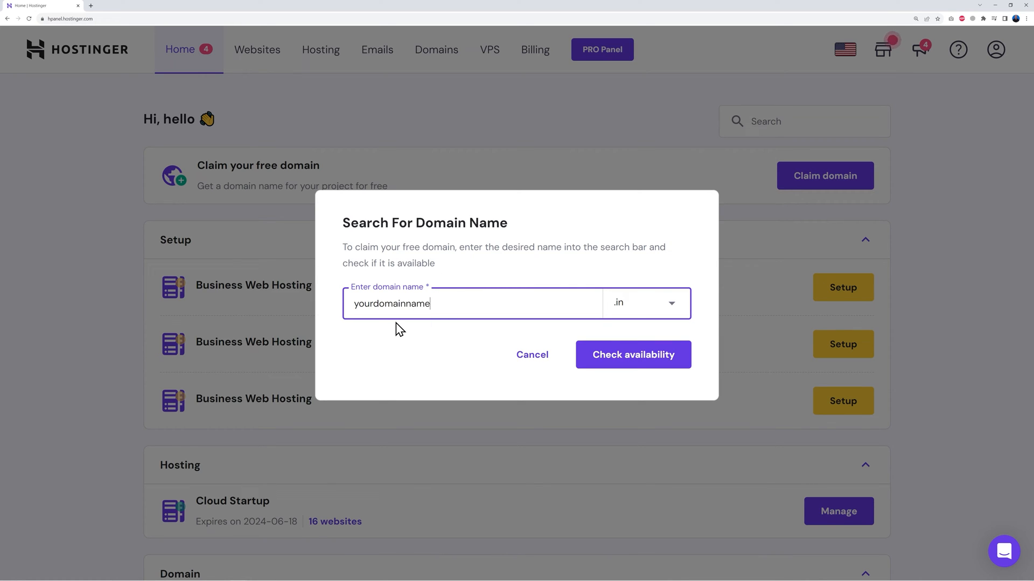
Choose the .com extension and check the placeholder name's availability, which proves taken
click(618, 303)
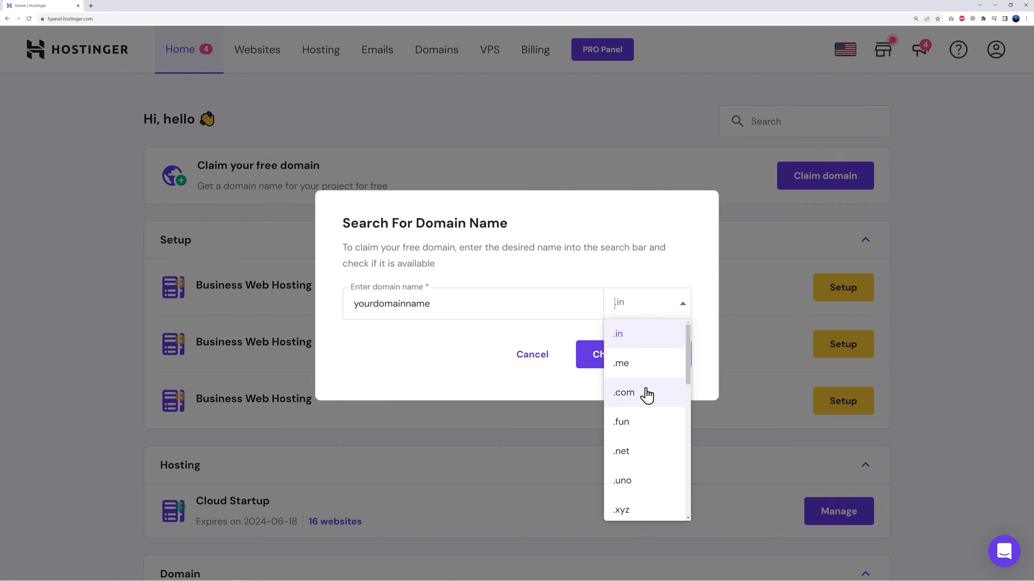
scroll(648, 443, down, 2)
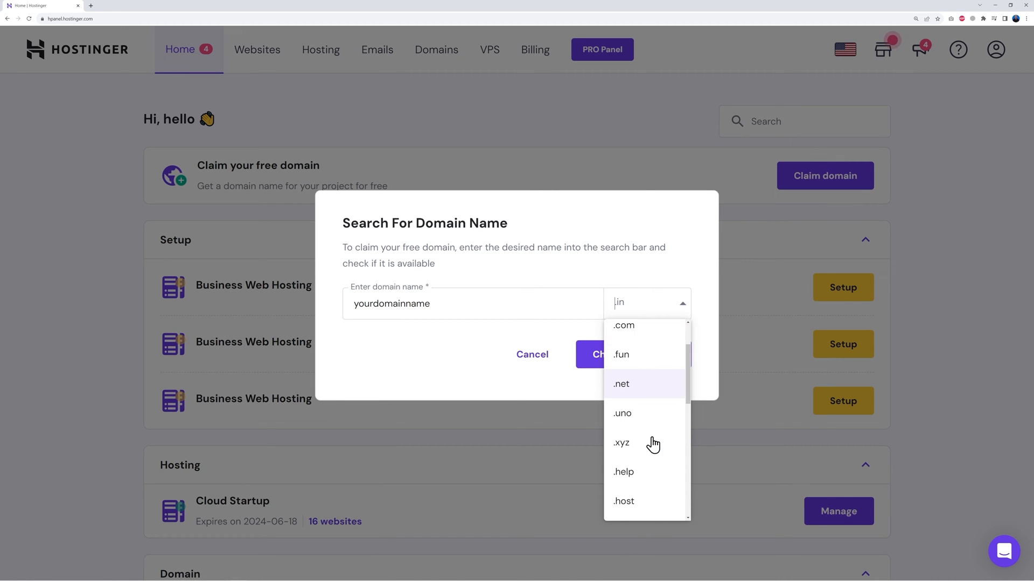
scroll(649, 439, down, 6)
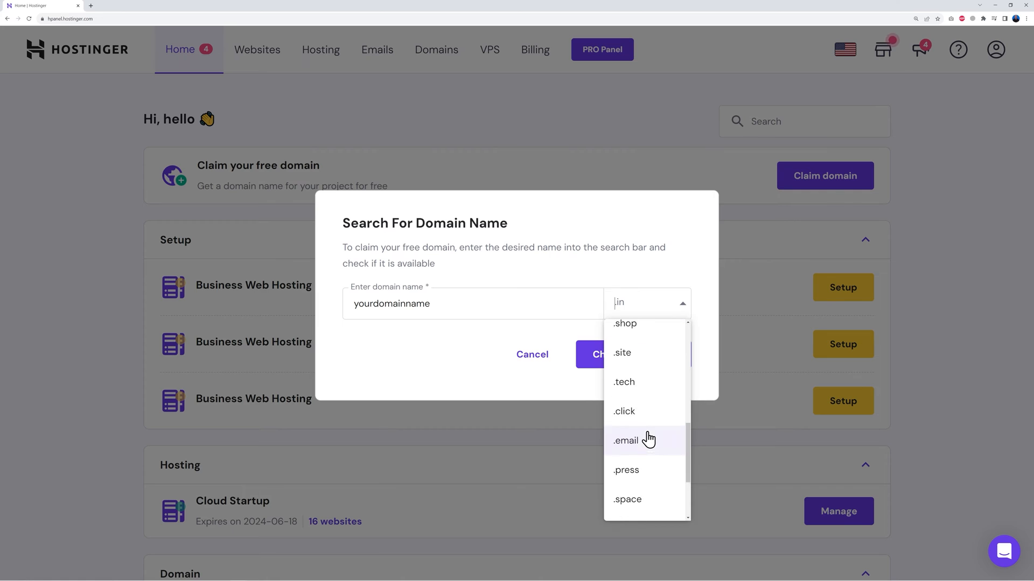
scroll(653, 465, down, 1)
scroll(653, 465, up, 7)
scroll(652, 464, up, 3)
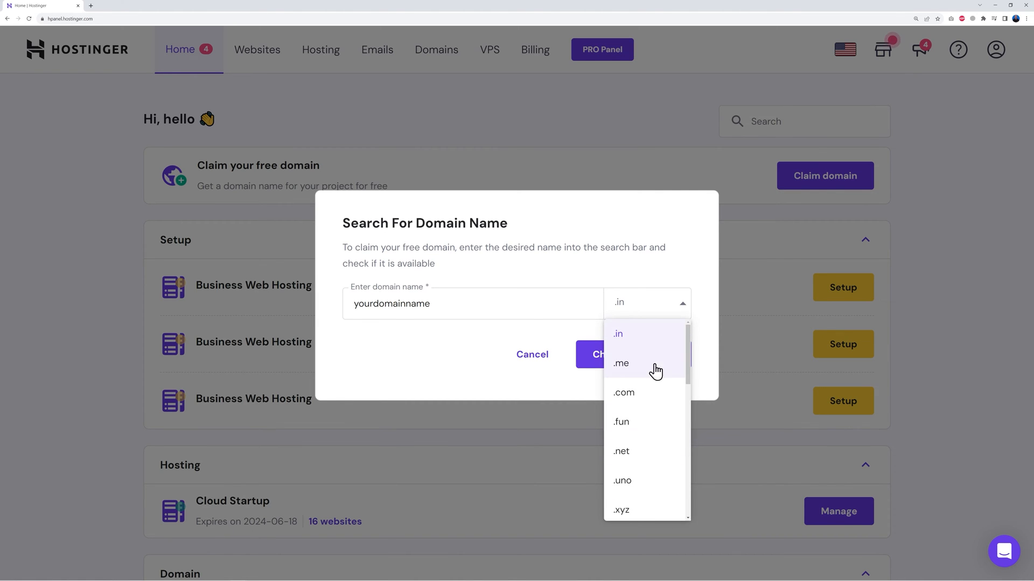
click(645, 401)
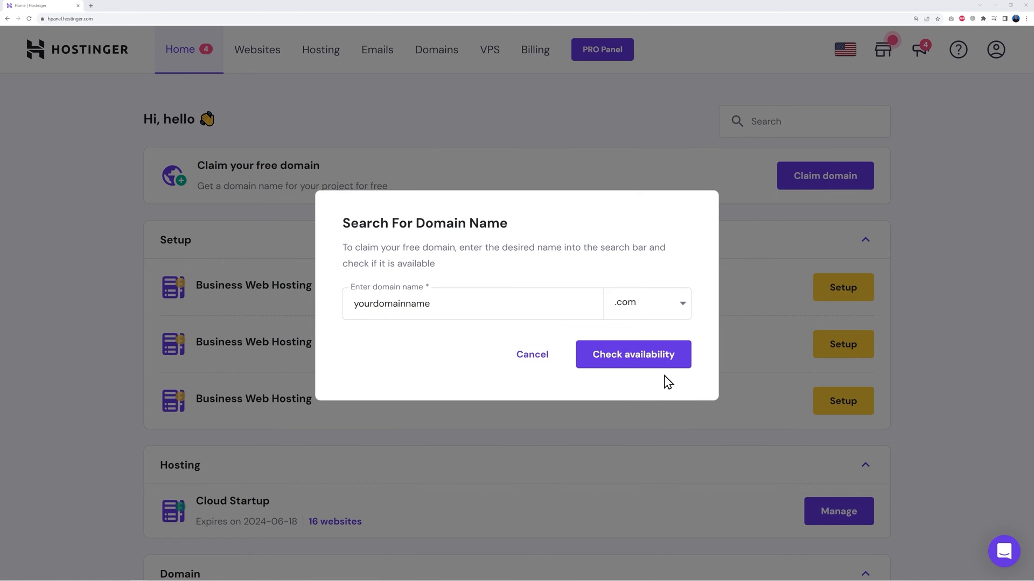
click(635, 364)
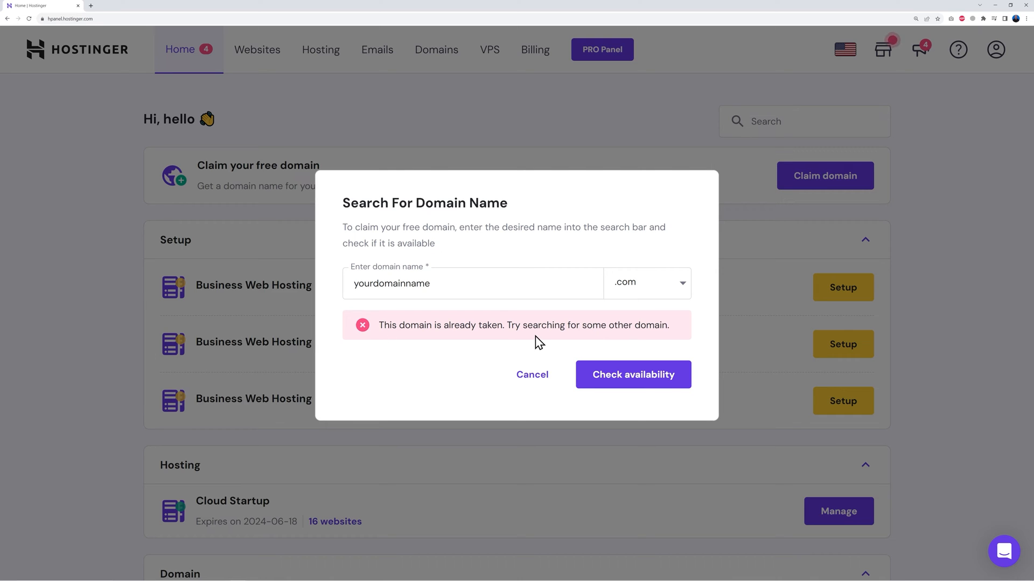
Replace the name with learnwithmrweb, confirm learnwithmrweb.com is available, and claim it
drag(350, 282, 473, 283)
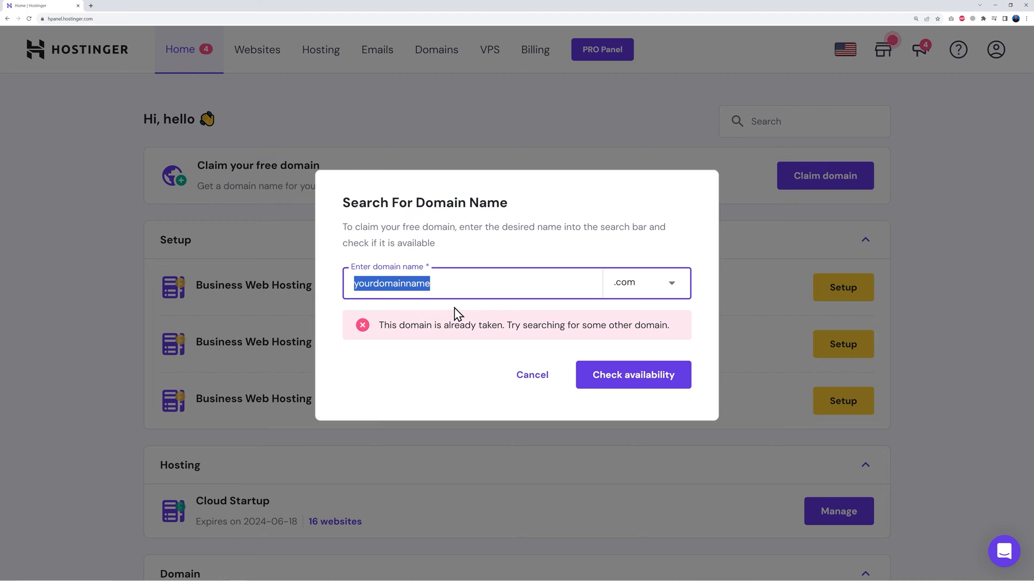
text(learnwithmrweb)
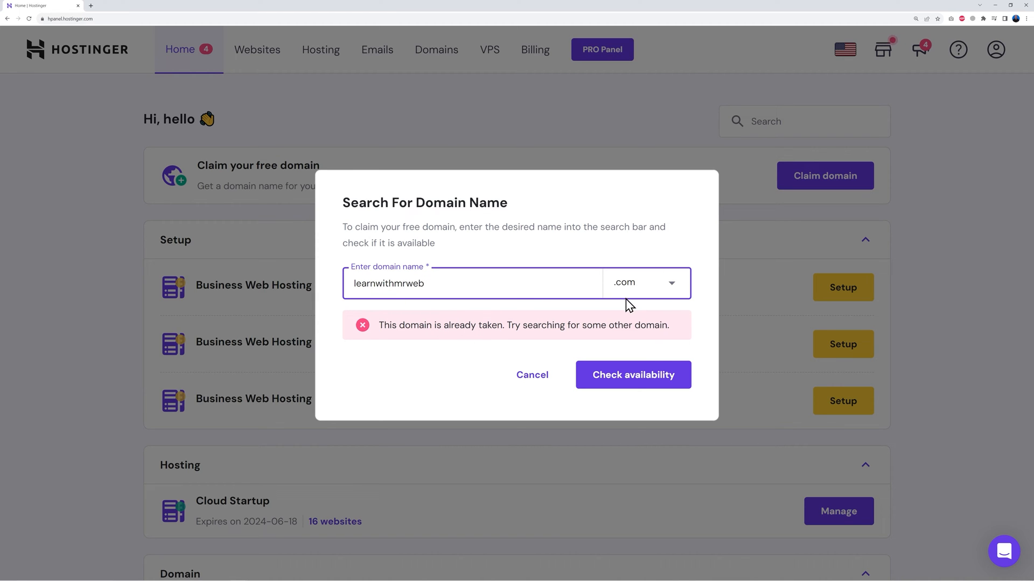
click(631, 385)
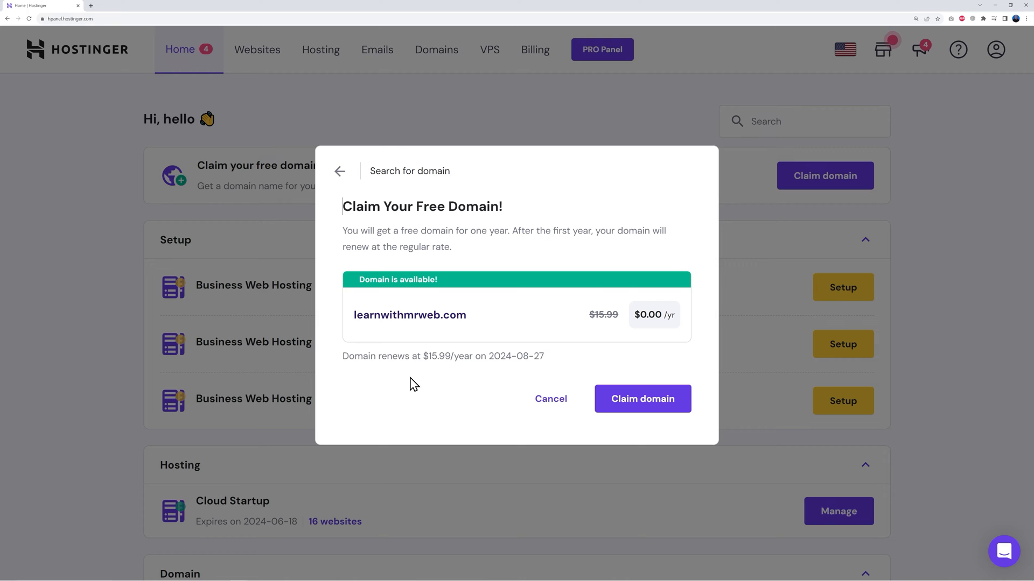
click(642, 401)
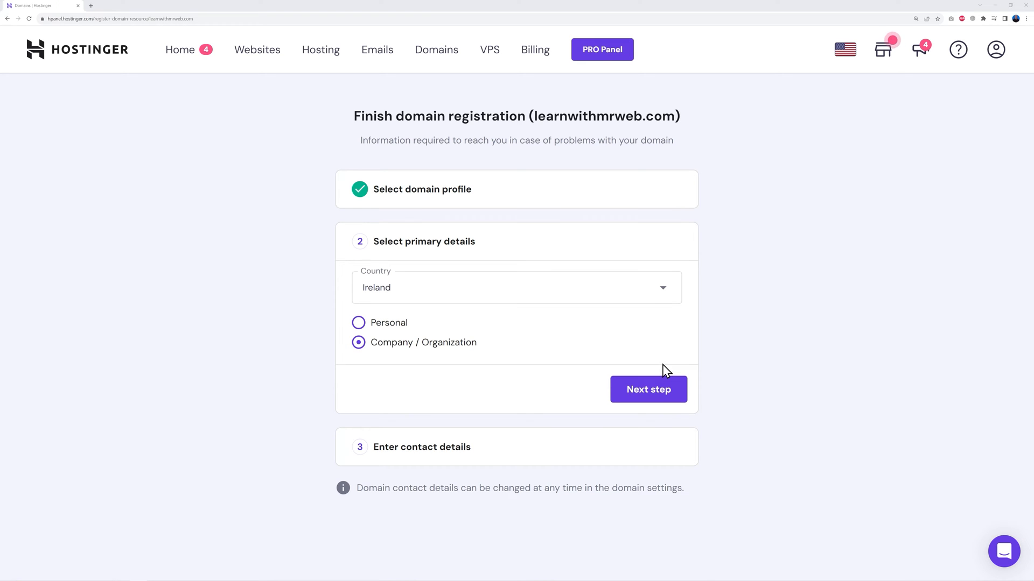
Submit learnwithmrweb.com's registration with the company contact details
click(658, 394)
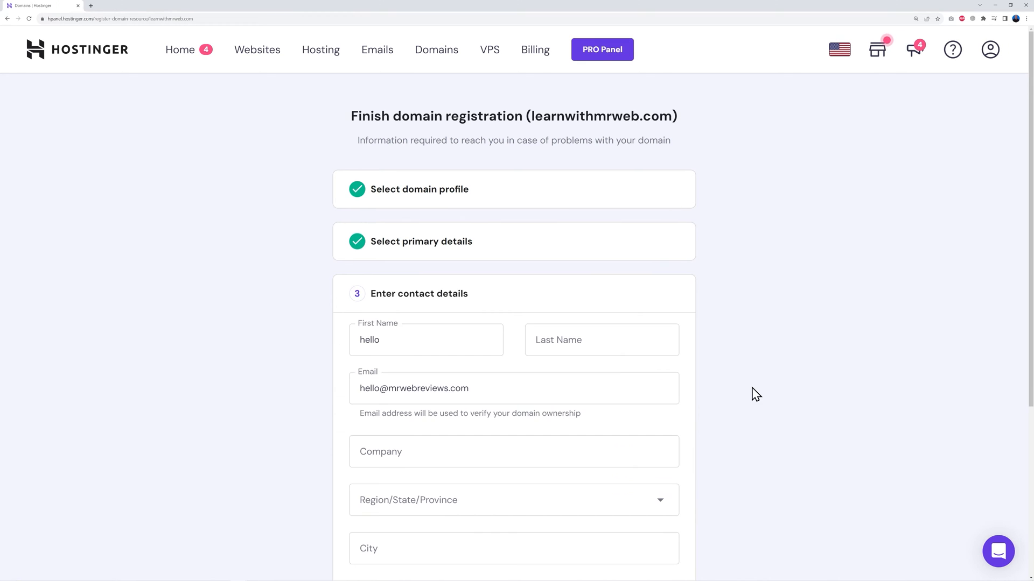
scroll(757, 395, down, 3)
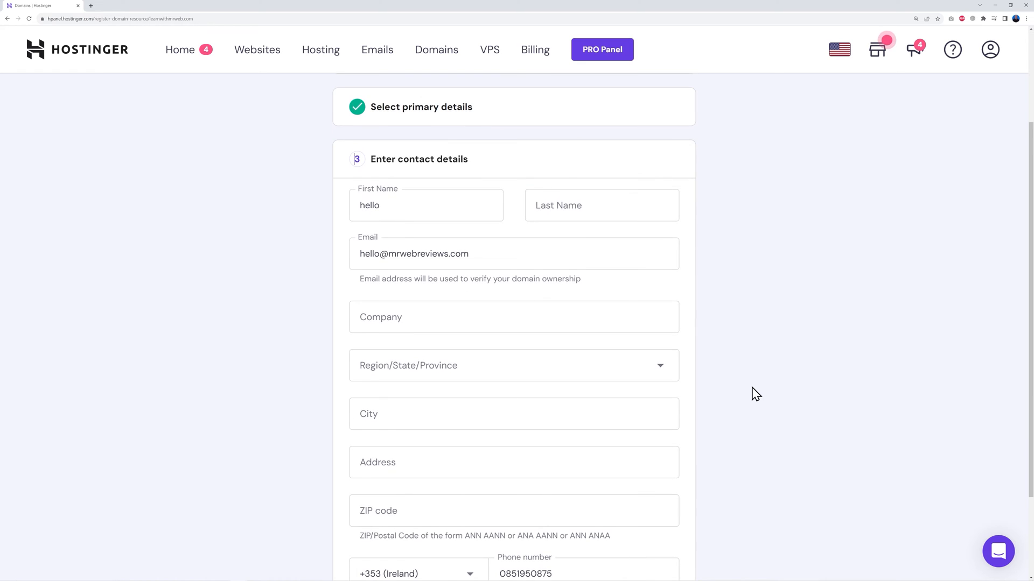
scroll(754, 394, down, 1)
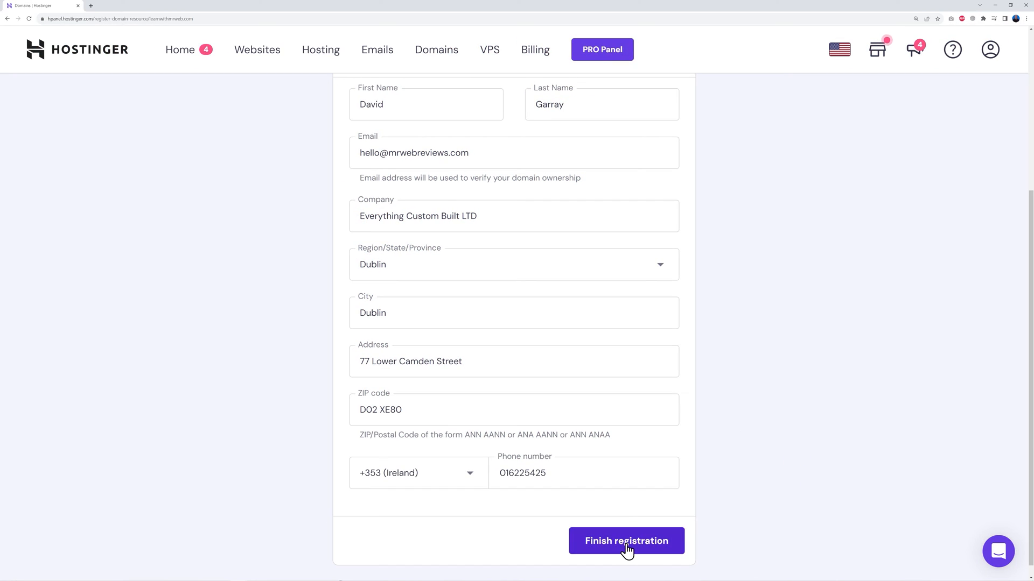
click(627, 542)
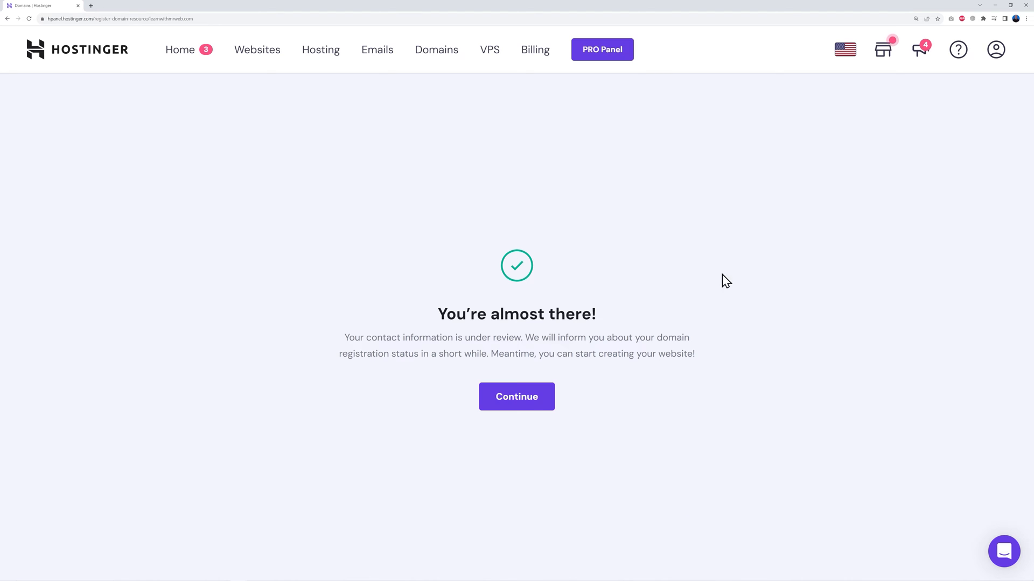
Open the domain overview, refresh to confirm the email is Verified, and return Home
click(526, 405)
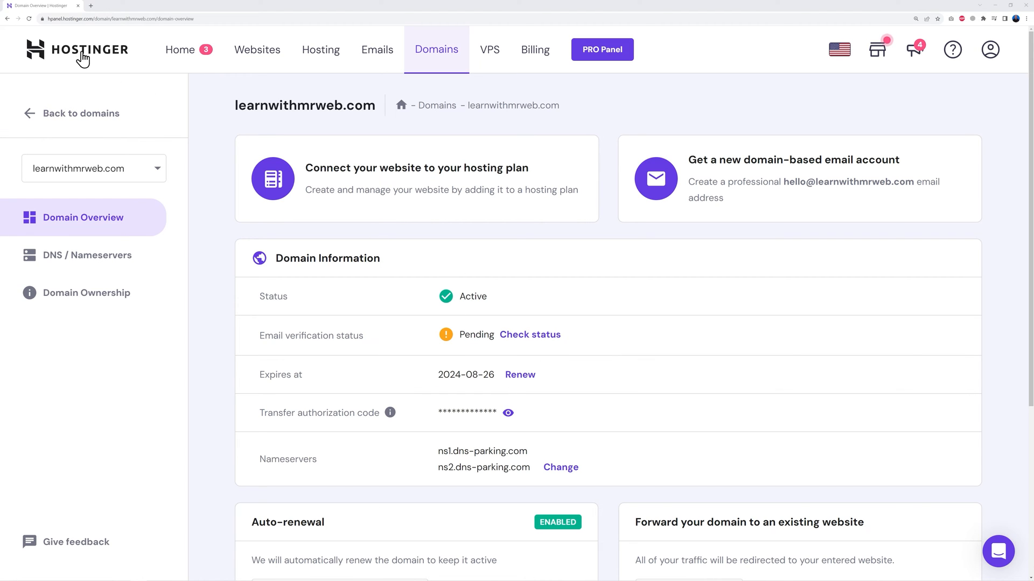
click(28, 18)
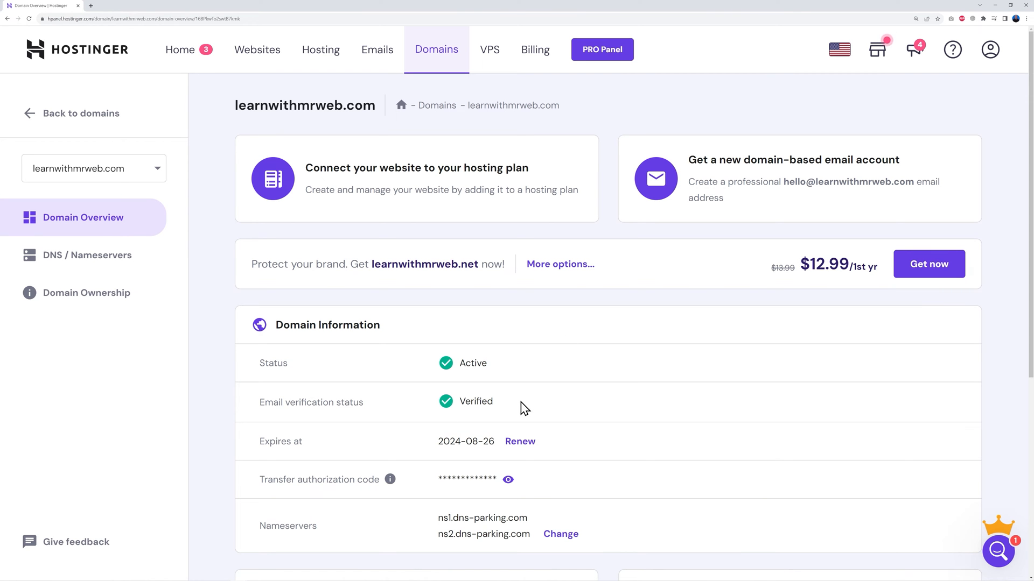
click(189, 60)
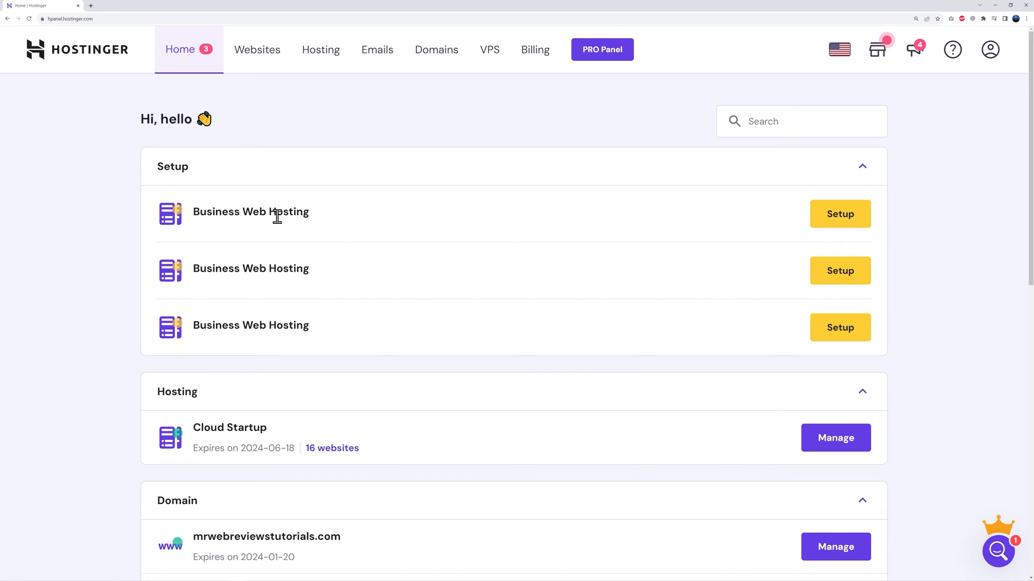
Set up a from-scratch new website on learnwithmrweb.com, skipping personalisation and platform choice
click(832, 214)
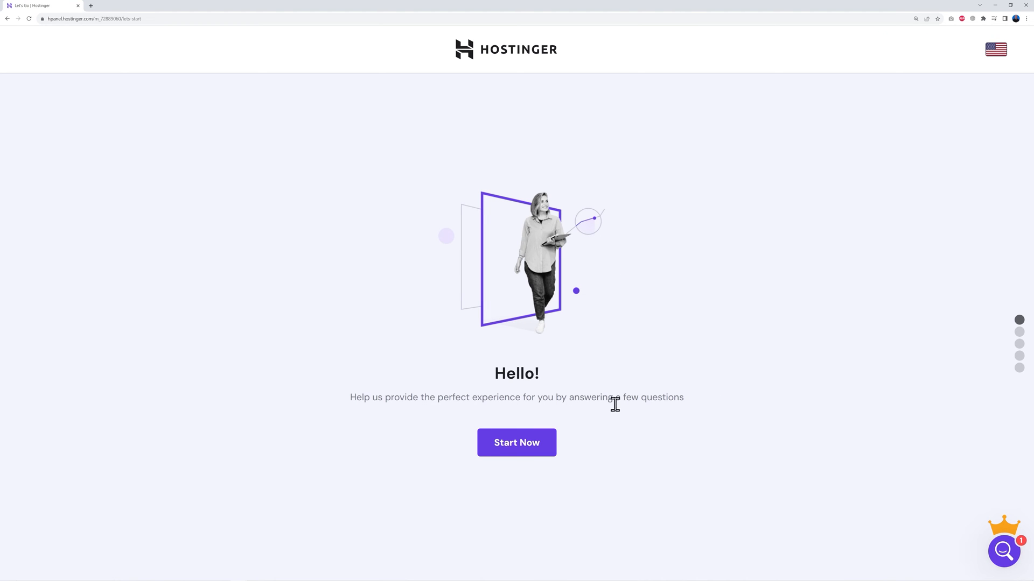
click(535, 454)
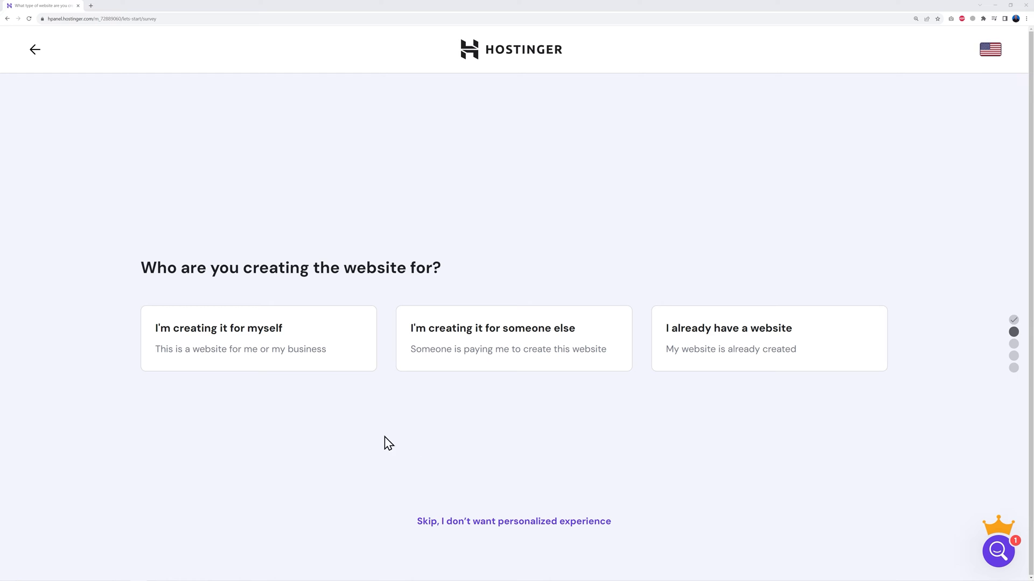
click(496, 525)
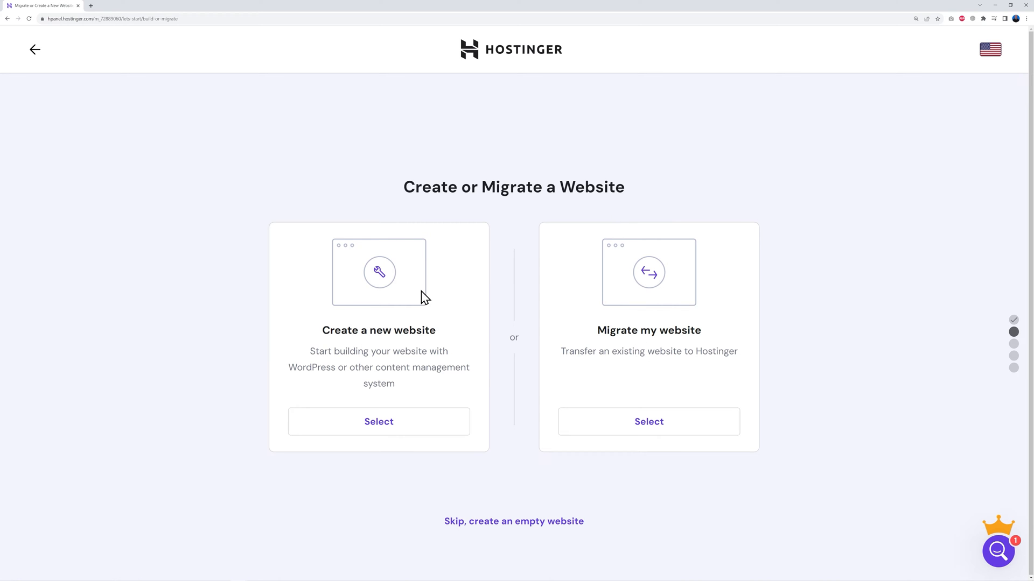
click(383, 426)
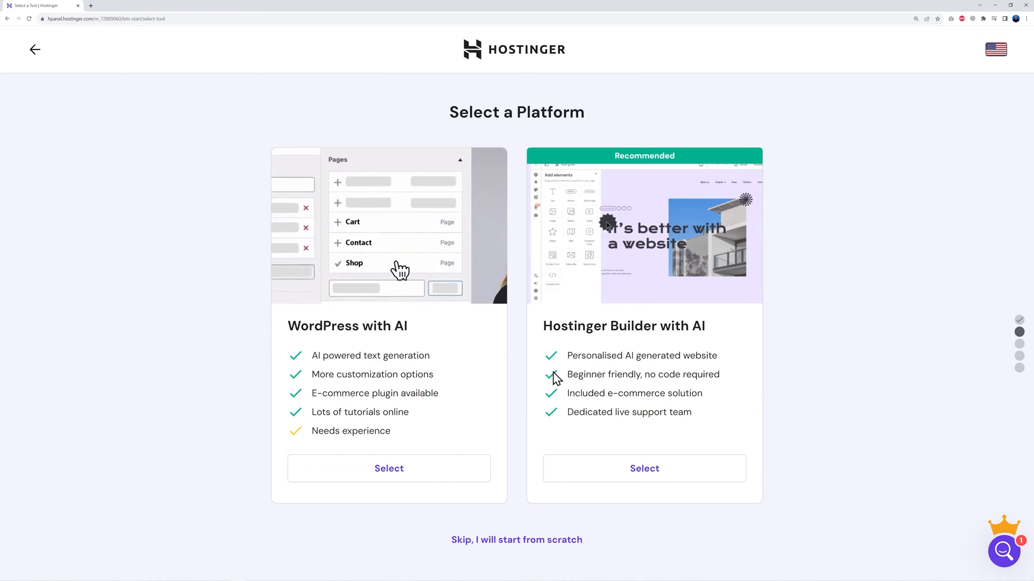
click(516, 540)
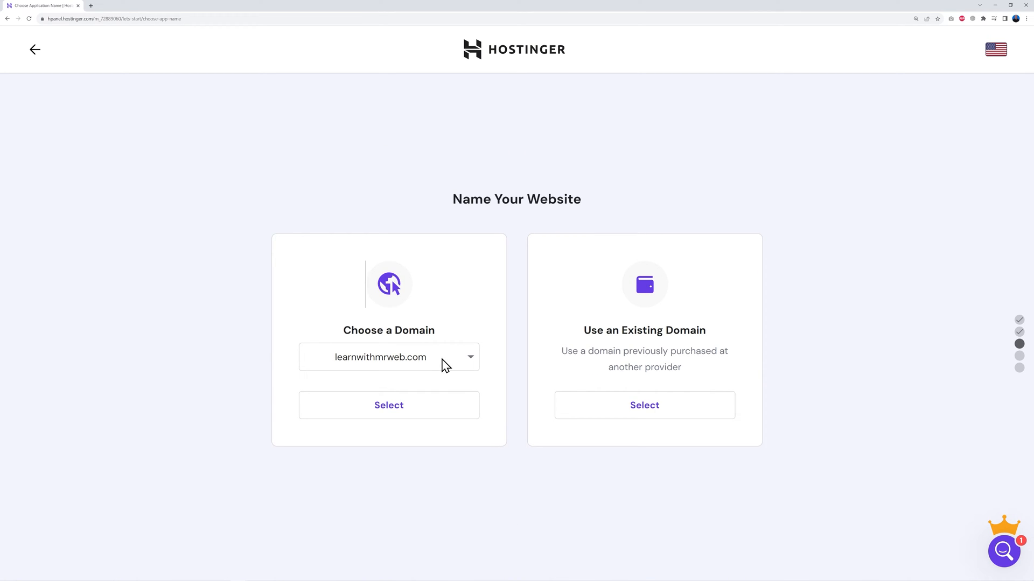
click(446, 364)
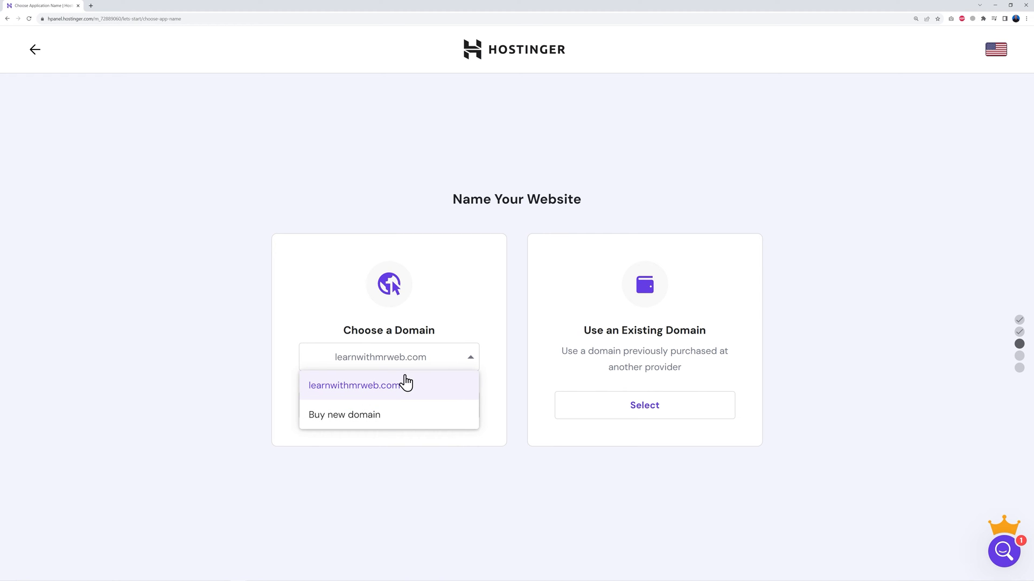
click(395, 392)
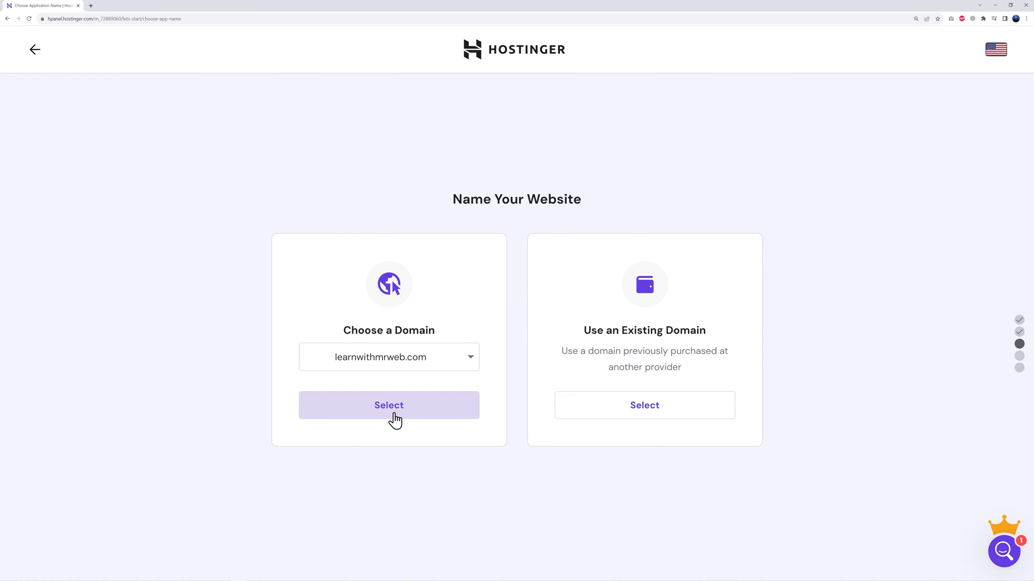
click(393, 414)
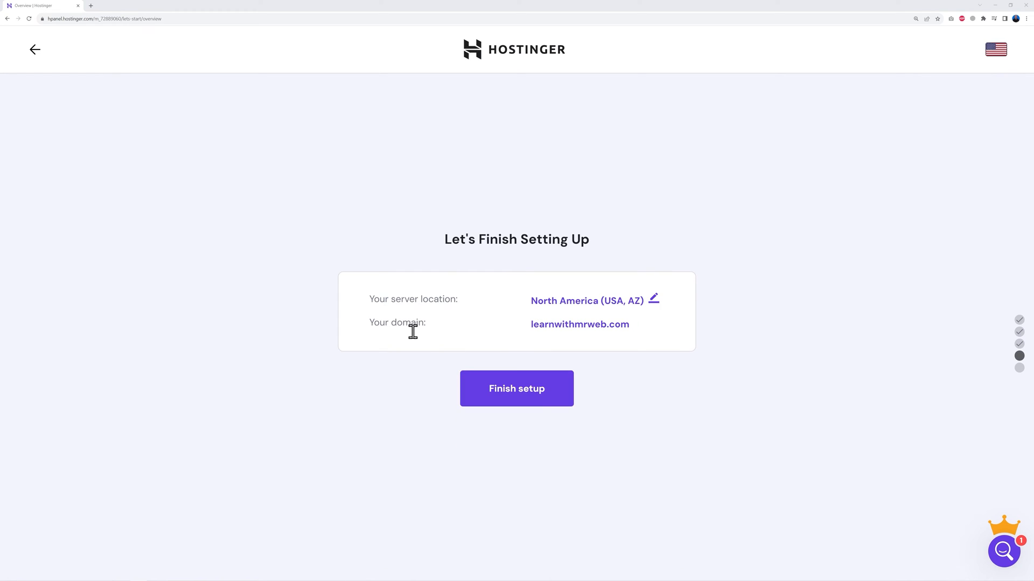
Change the server location to Europe (United Kingdom) and finish the website setup
click(654, 300)
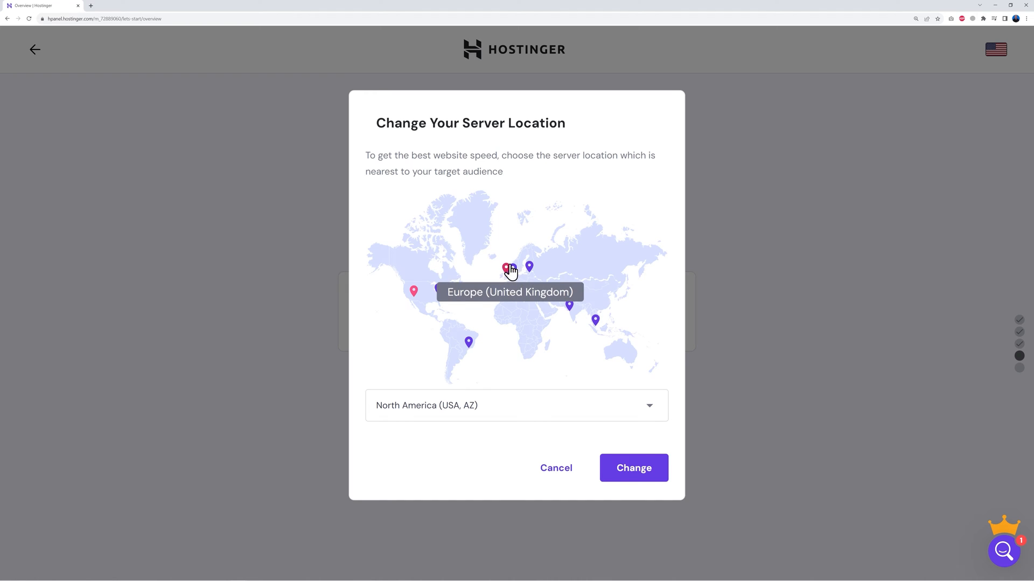
click(647, 408)
scroll(583, 499, down, 2)
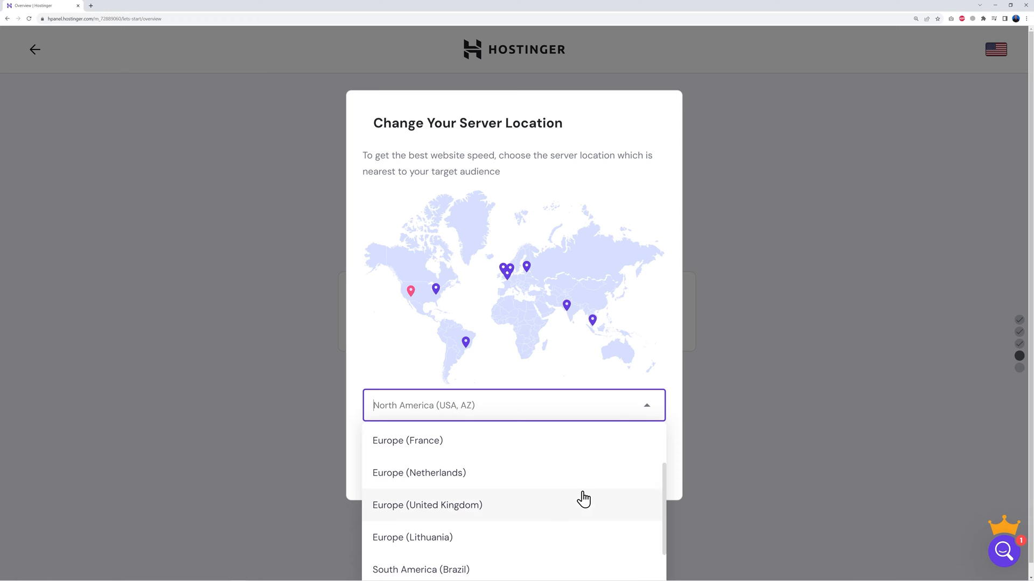
click(456, 511)
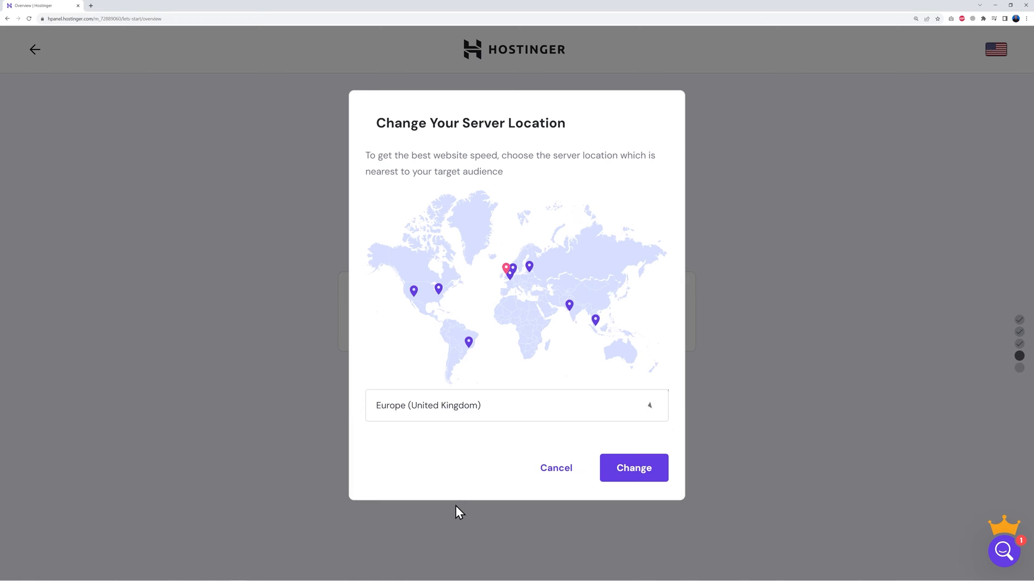
click(634, 479)
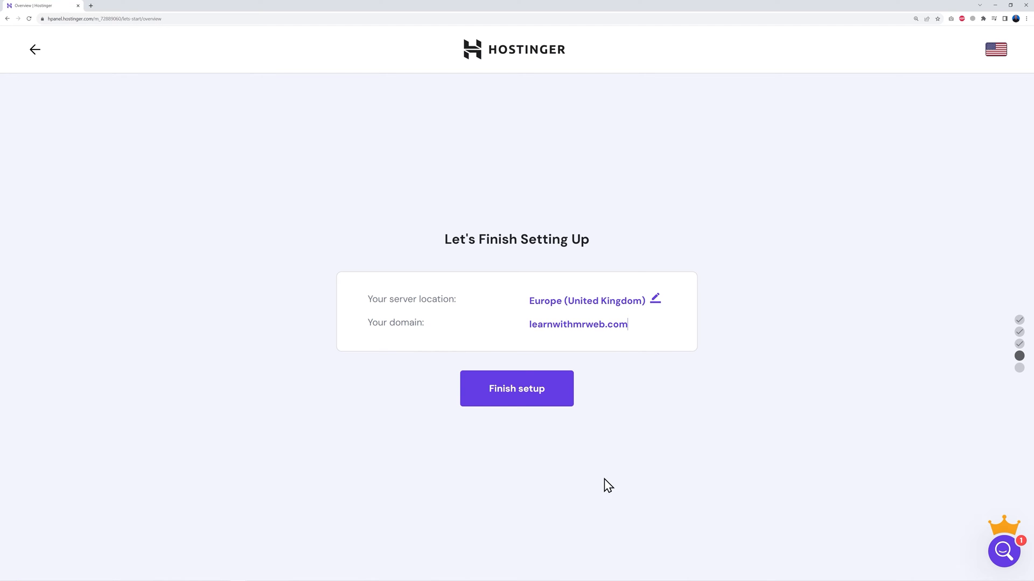
click(517, 397)
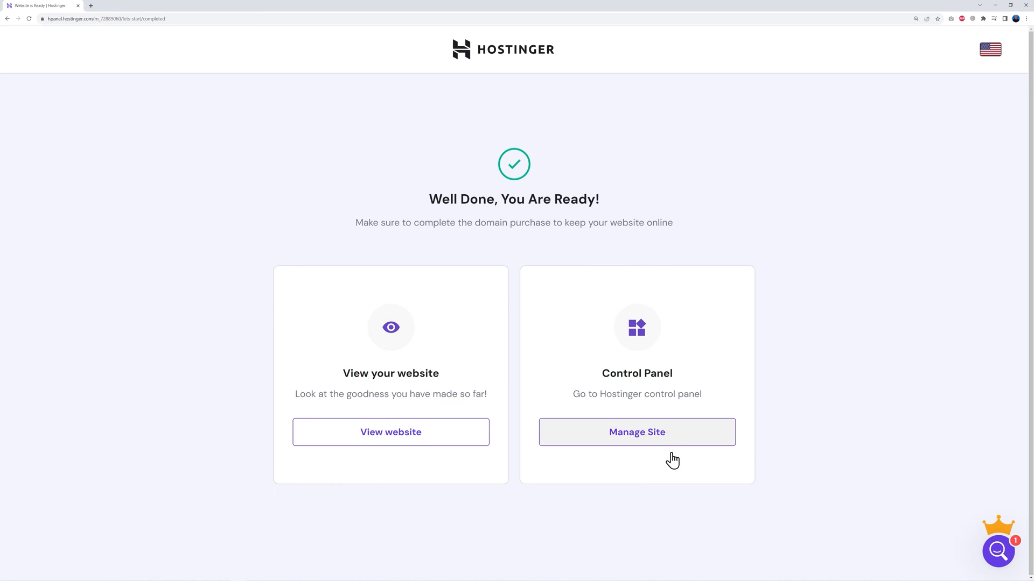
Create an admin email account on learnwithmrweb.com with a password and recovery email
click(646, 442)
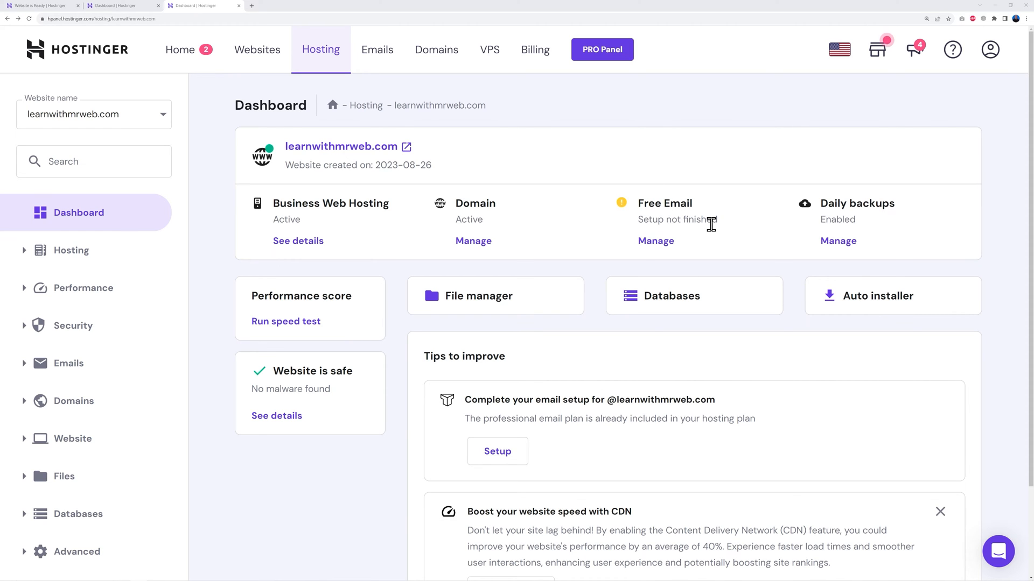
click(659, 245)
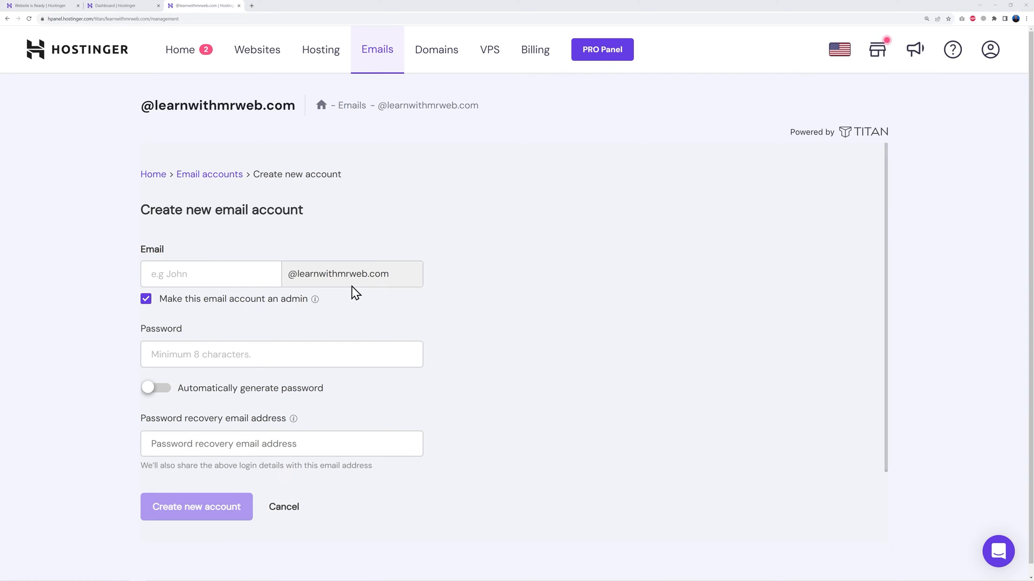
text(fo)
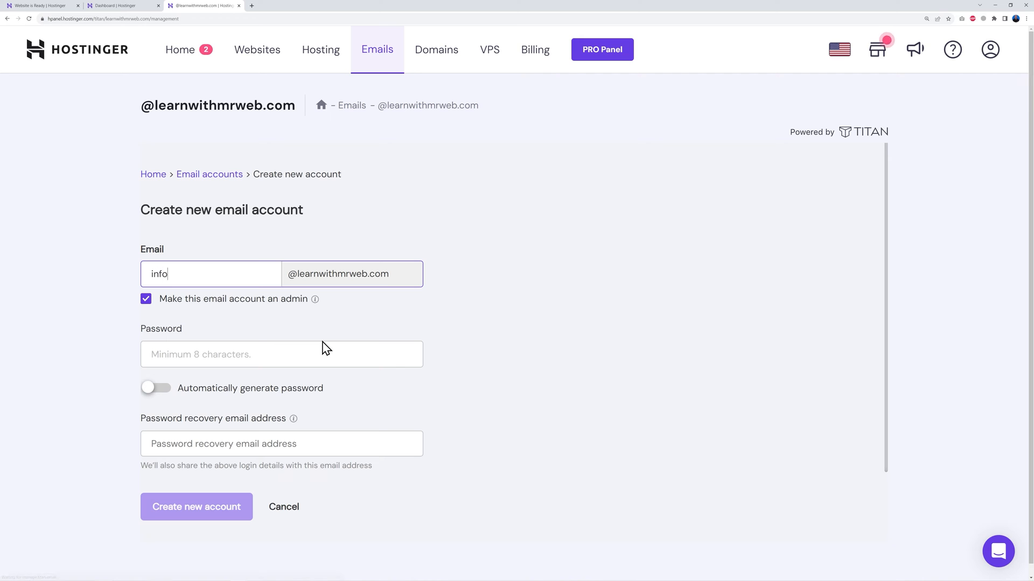
key(Tab)
key(ctrl+v)
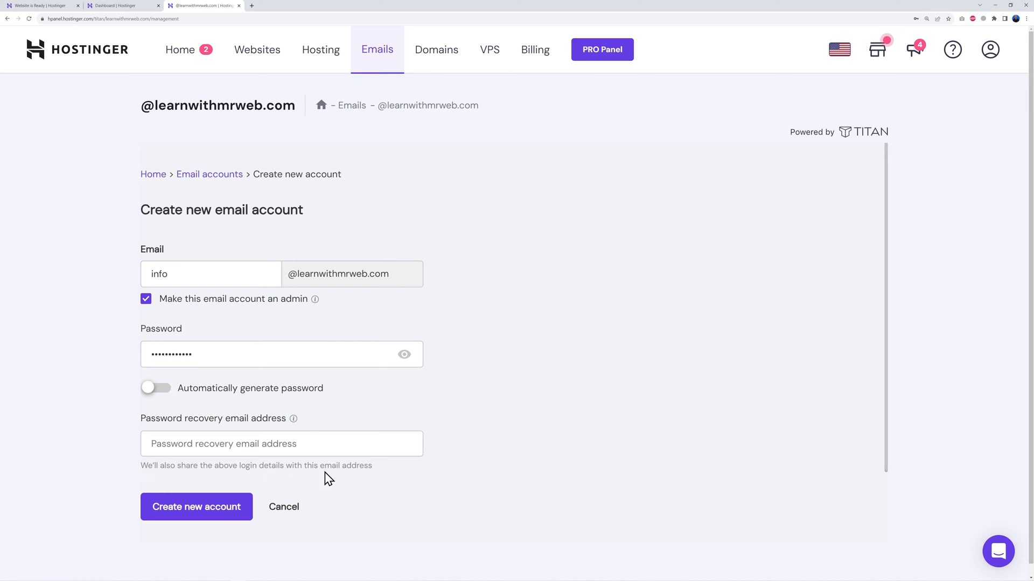
click(308, 445)
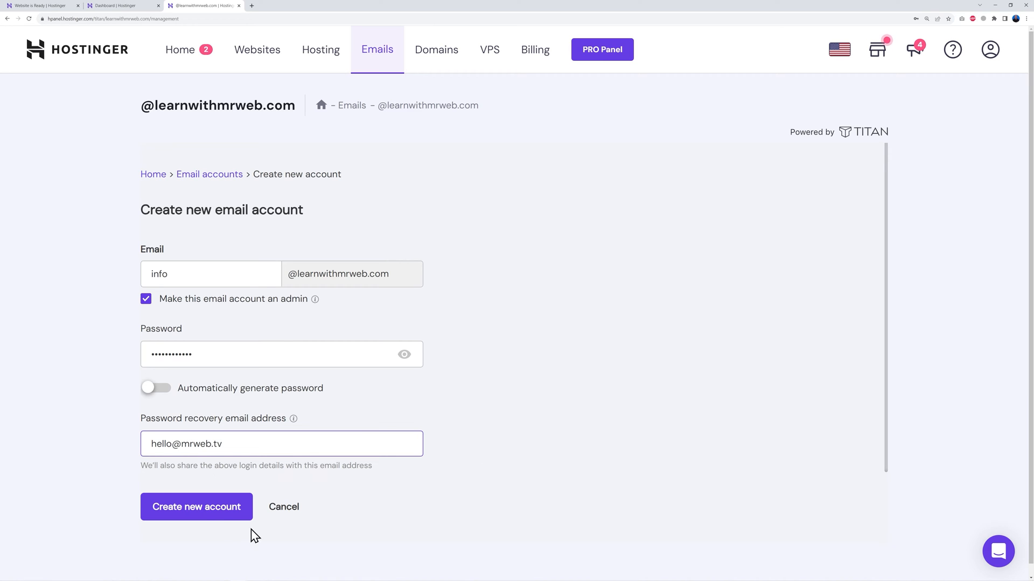
click(210, 518)
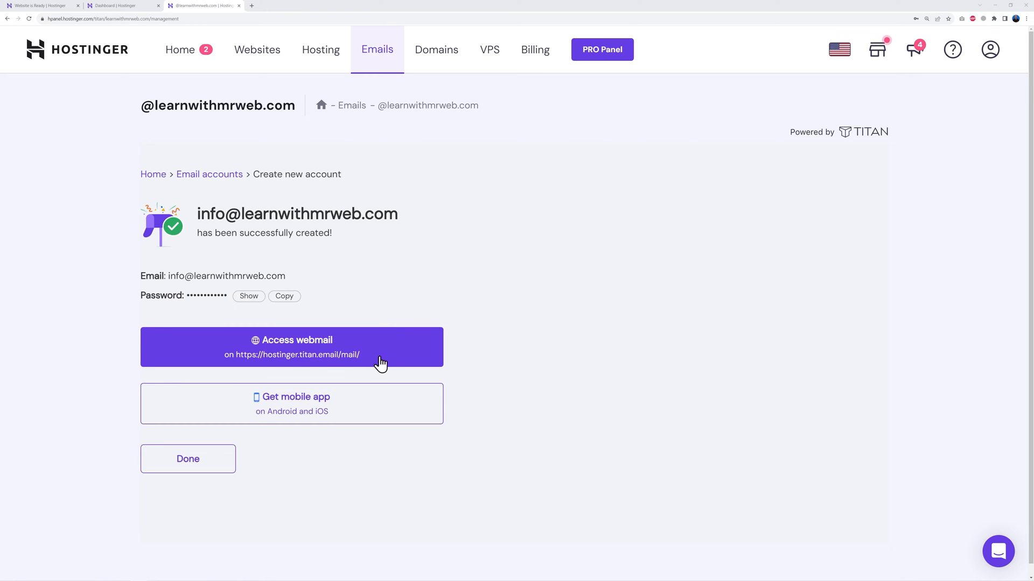
Log in to the new account's webmail inbox with the saved password
click(313, 350)
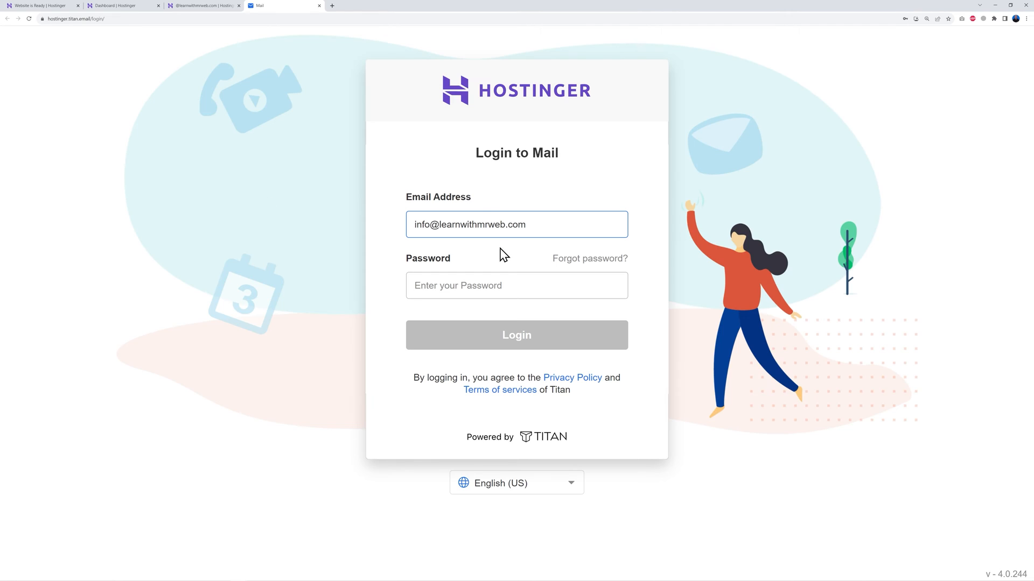
click(461, 279)
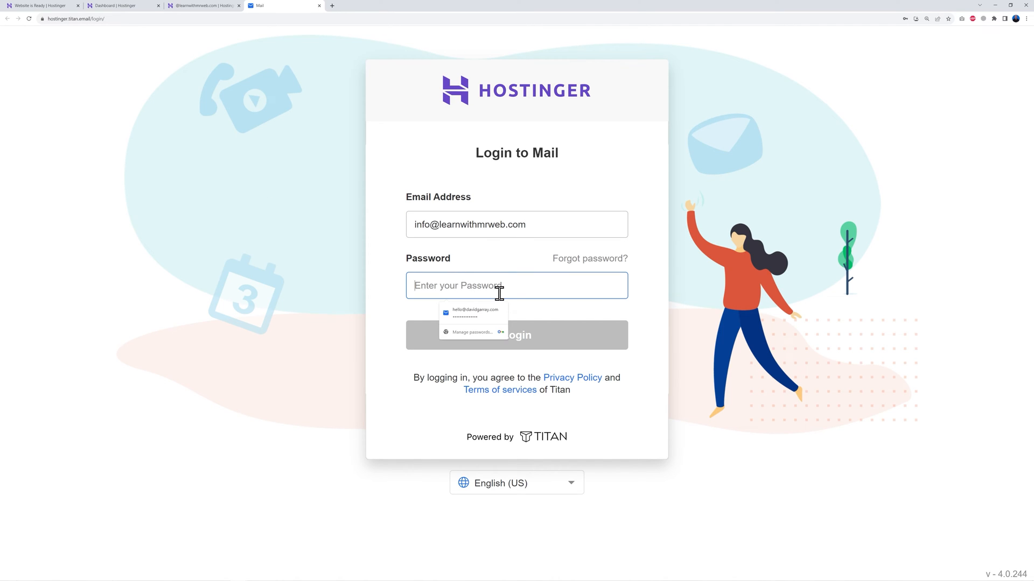
key(ctrl+v)
click(537, 338)
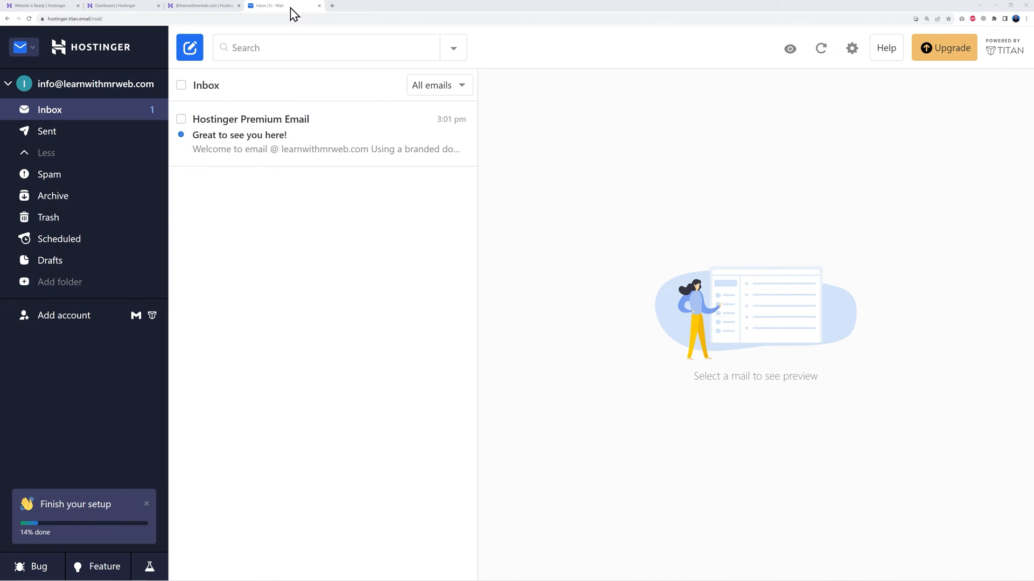
Open the Website Auto Installer and choose WordPress
click(121, 6)
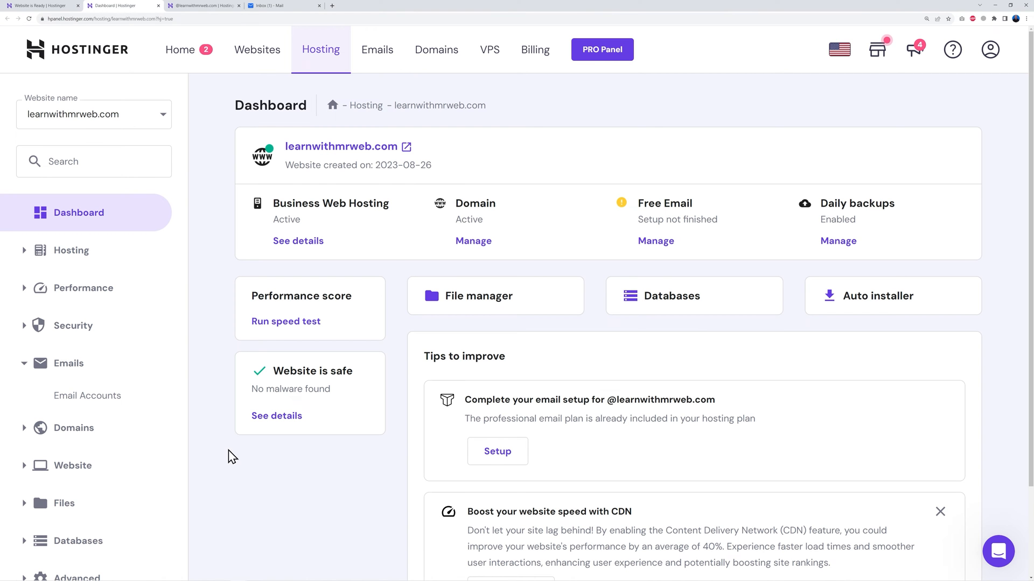
scroll(275, 465, down, 2)
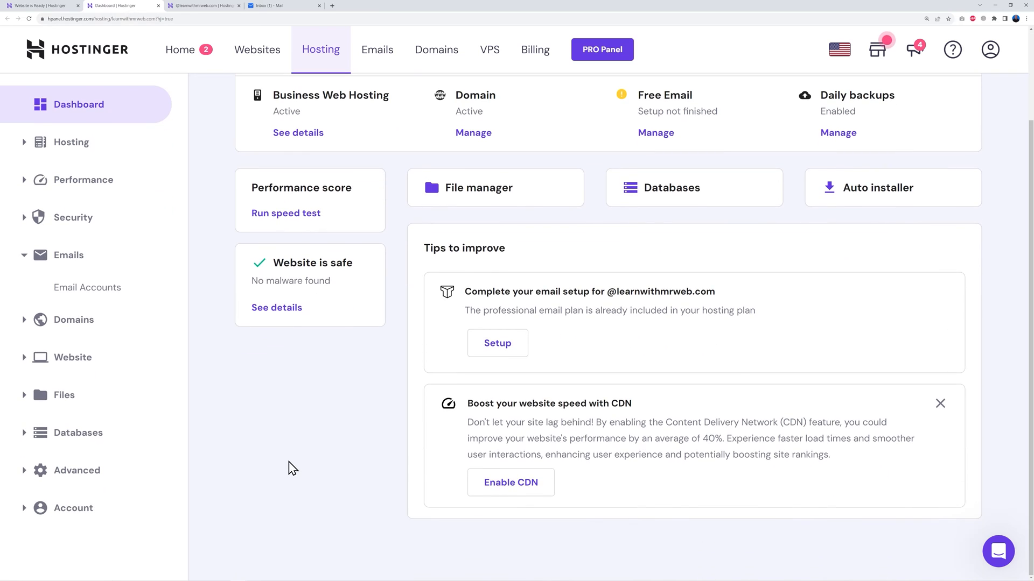
click(24, 358)
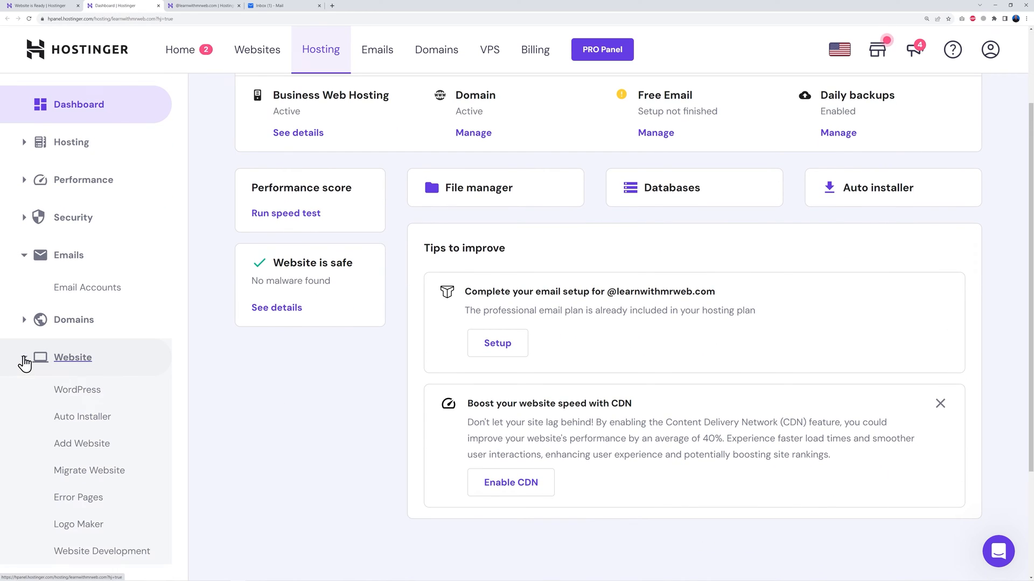
scroll(241, 386, down, 1)
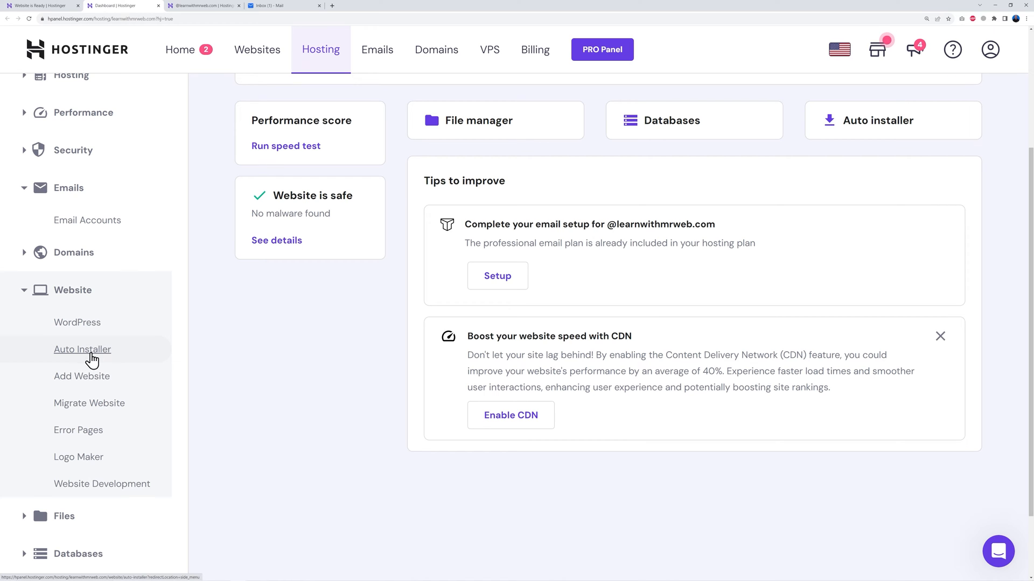
click(83, 351)
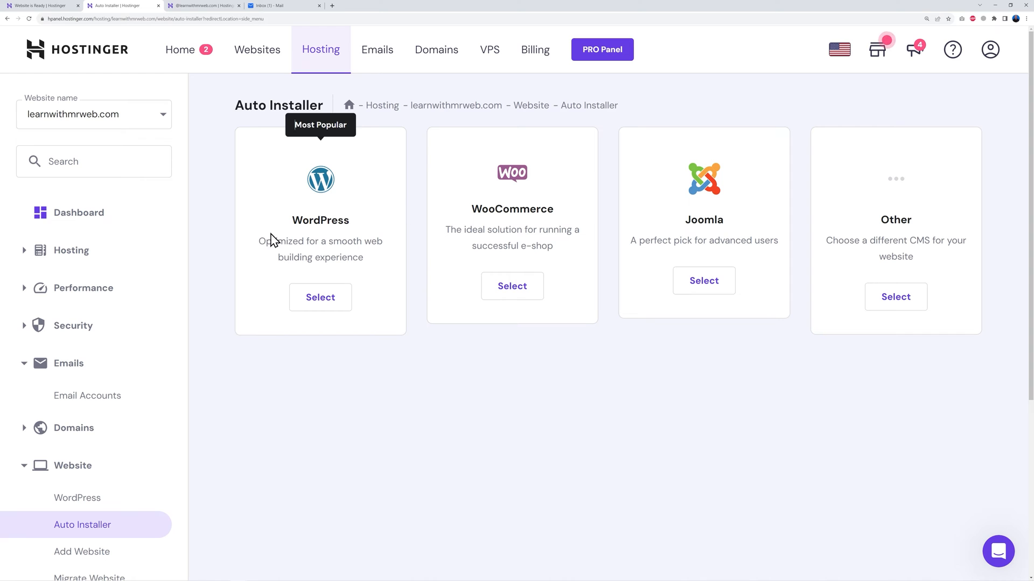
click(317, 305)
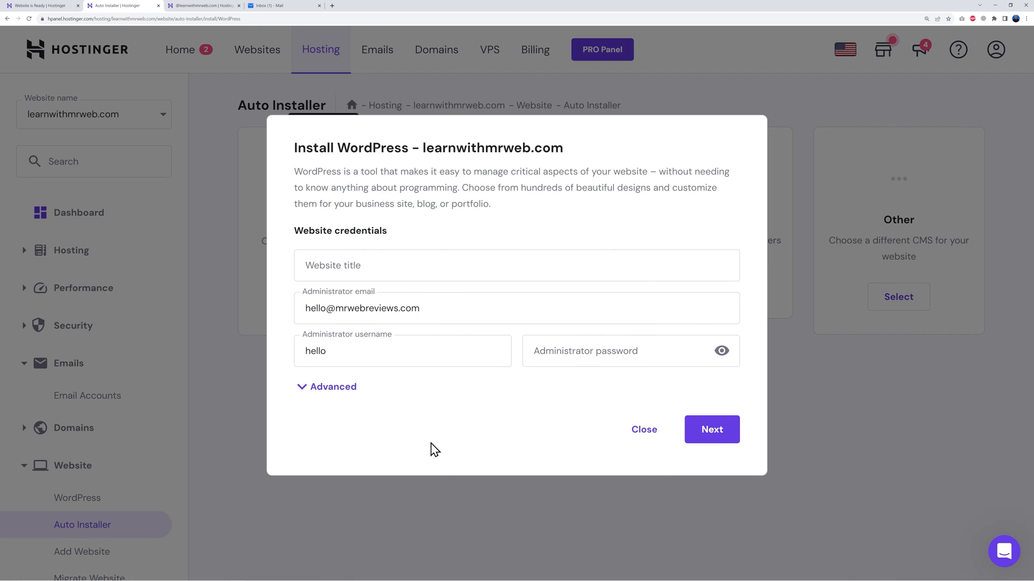
Title the site 'Learn with Mr Web' and set it to always update to the latest version
click(391, 269)
text(Learn with Mr Web)
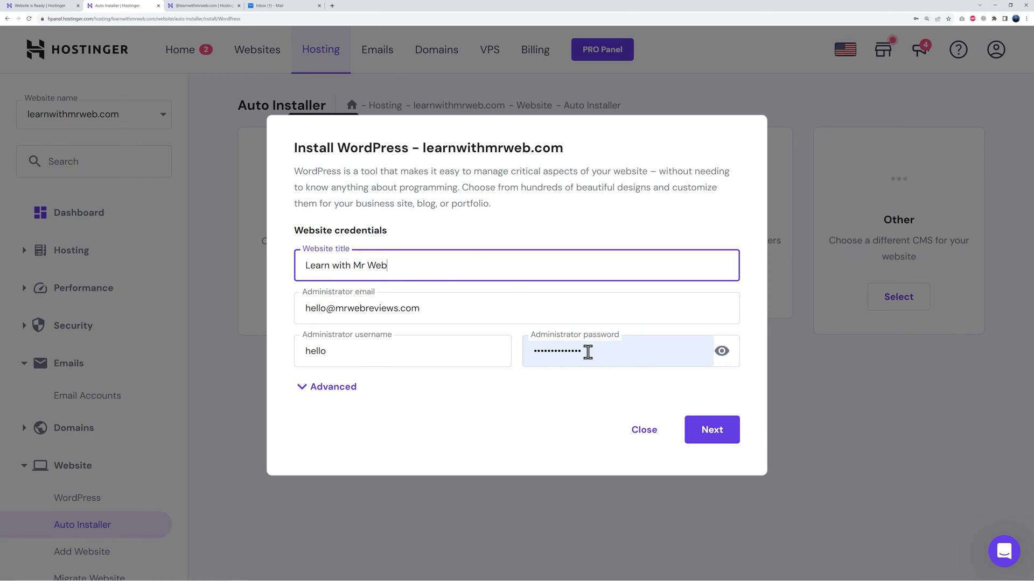
click(715, 433)
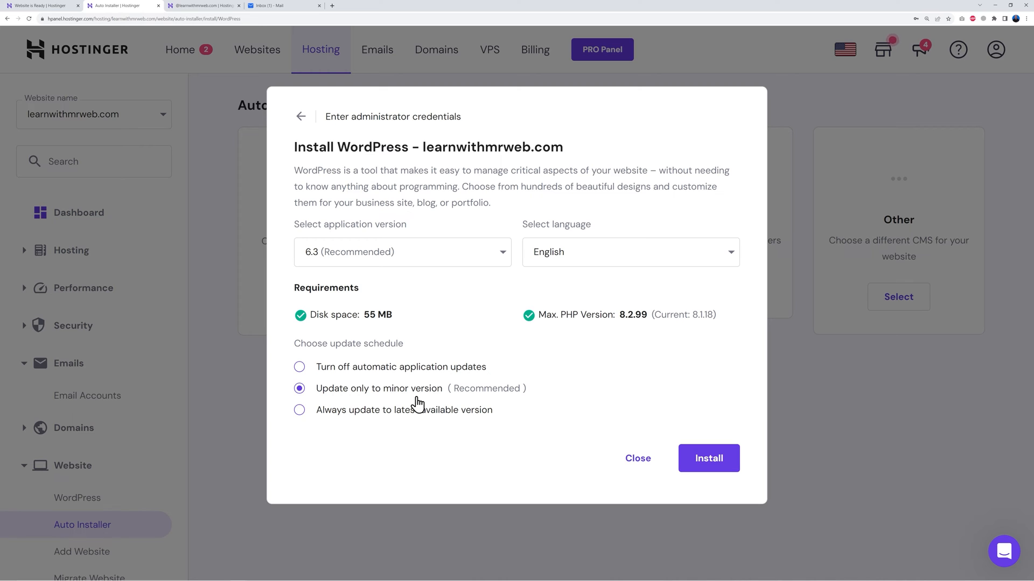
click(301, 411)
Install WordPress on the site, then open its WordPress admin via Edit Website
click(721, 461)
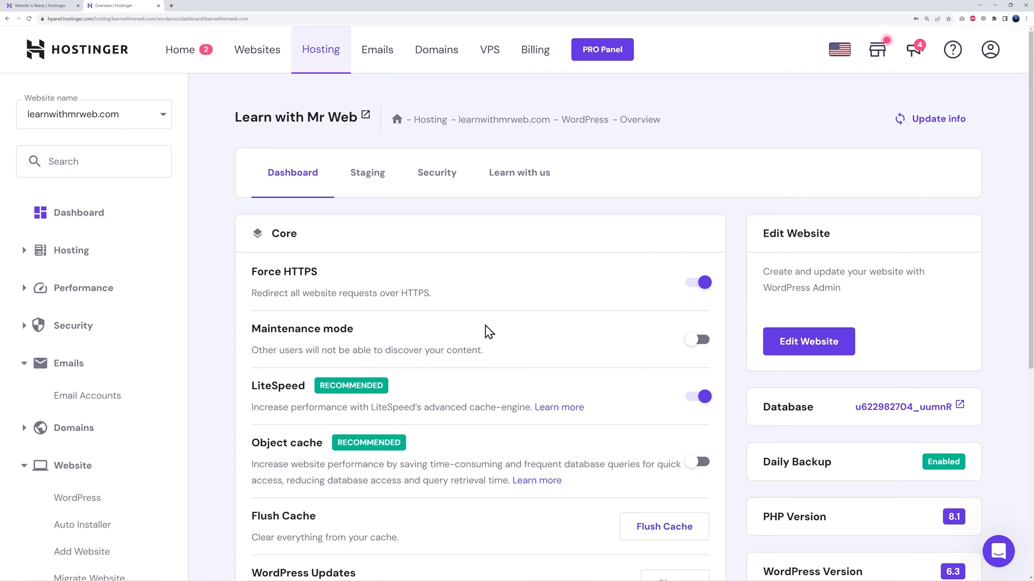
scroll(485, 330, down, 3)
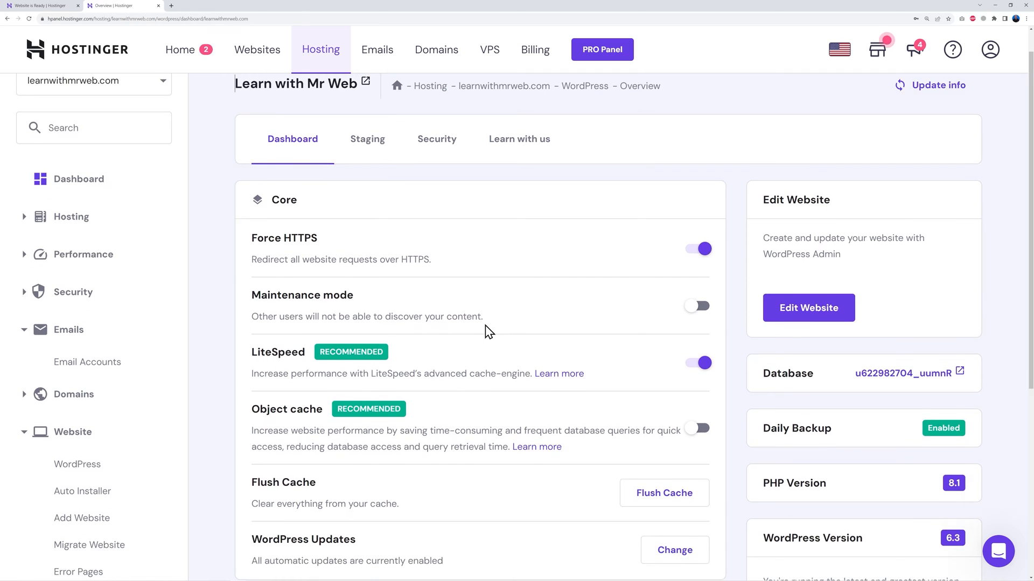
scroll(514, 342, down, 2)
scroll(517, 345, up, 3)
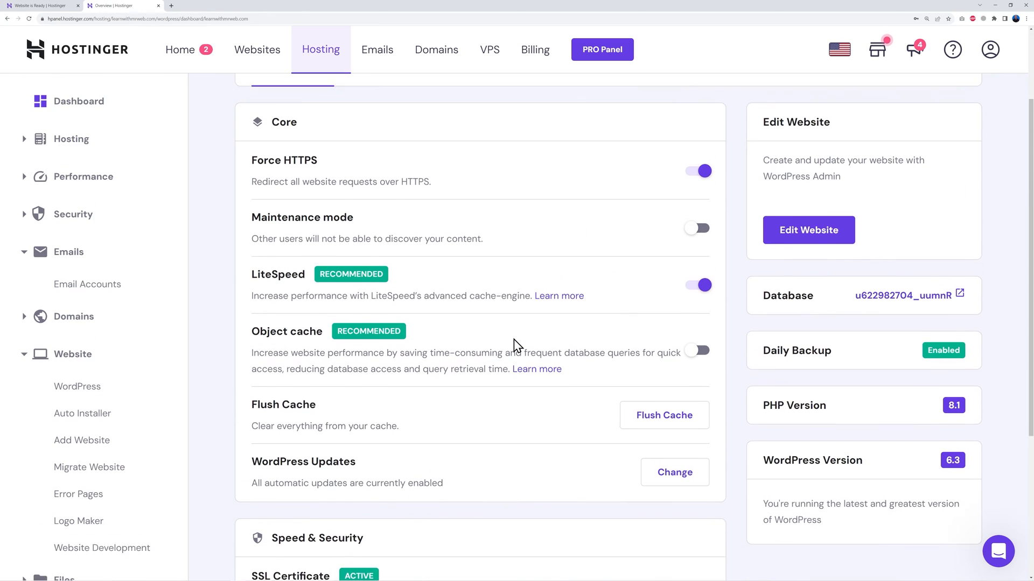
scroll(517, 345, down, 2)
scroll(518, 345, down, 3)
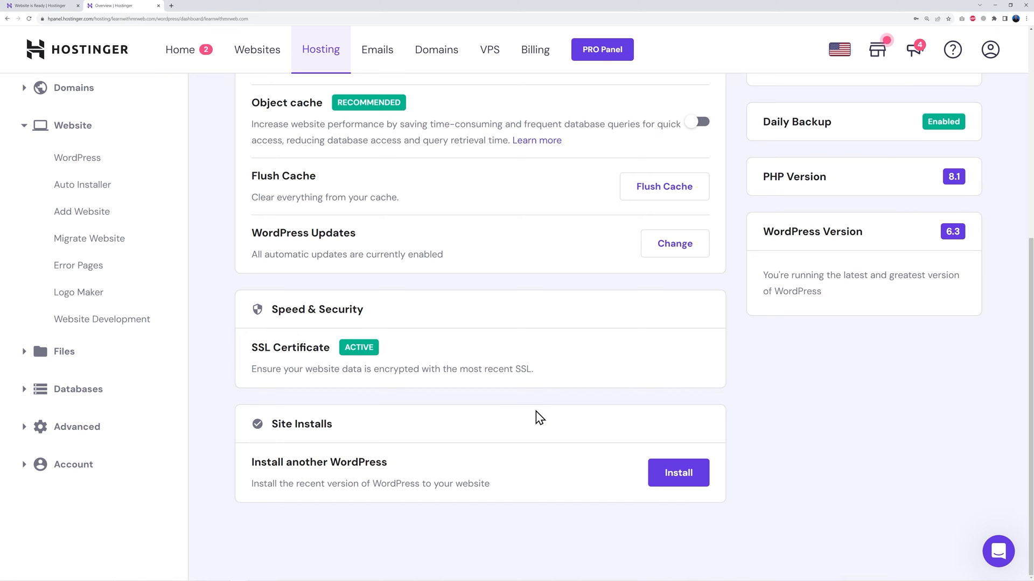
scroll(539, 417, up, 6)
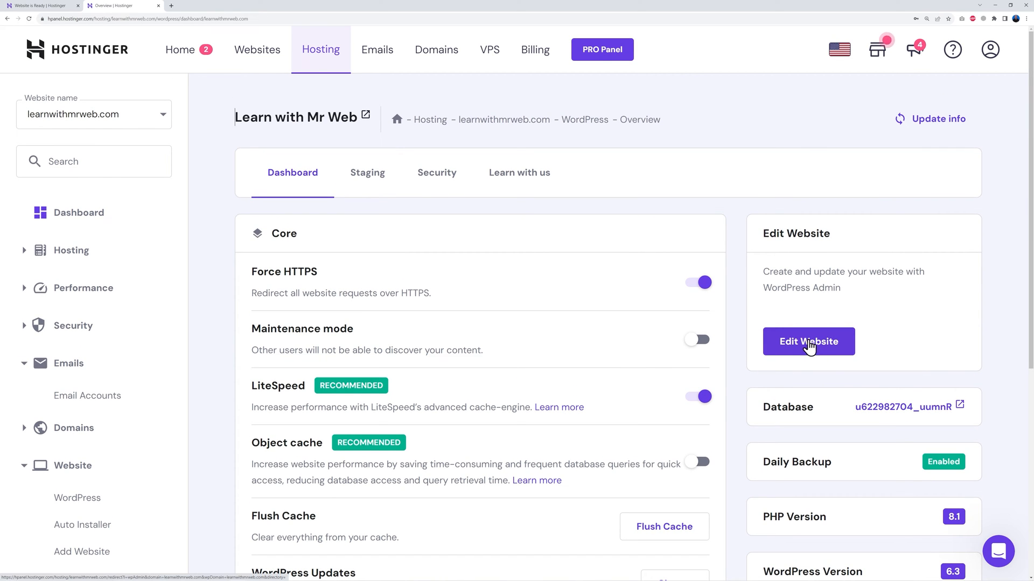
click(809, 348)
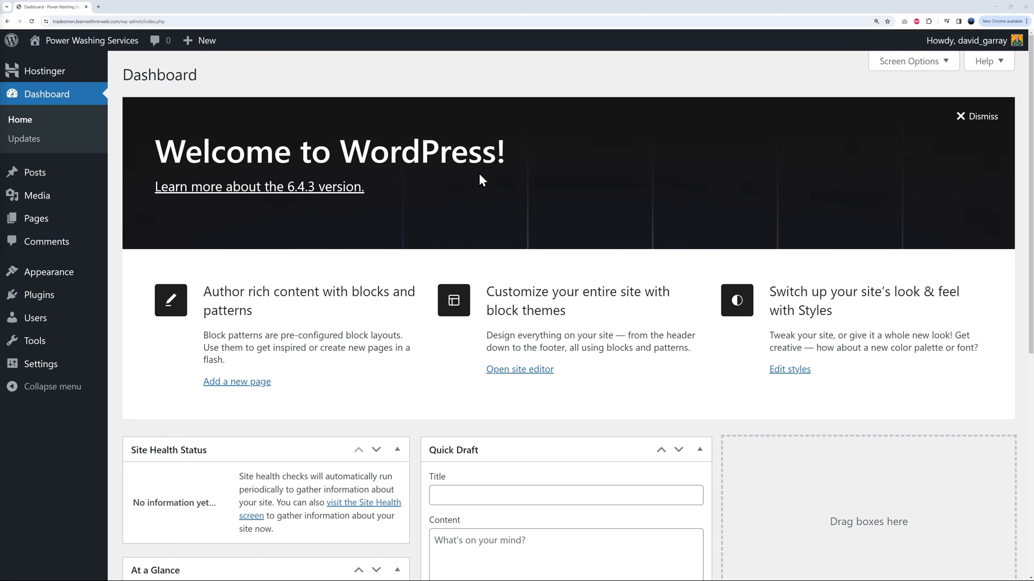
Install and activate the Hello Elementor theme, then install Elementor and skip its onboarding
mouse_move(80, 275)
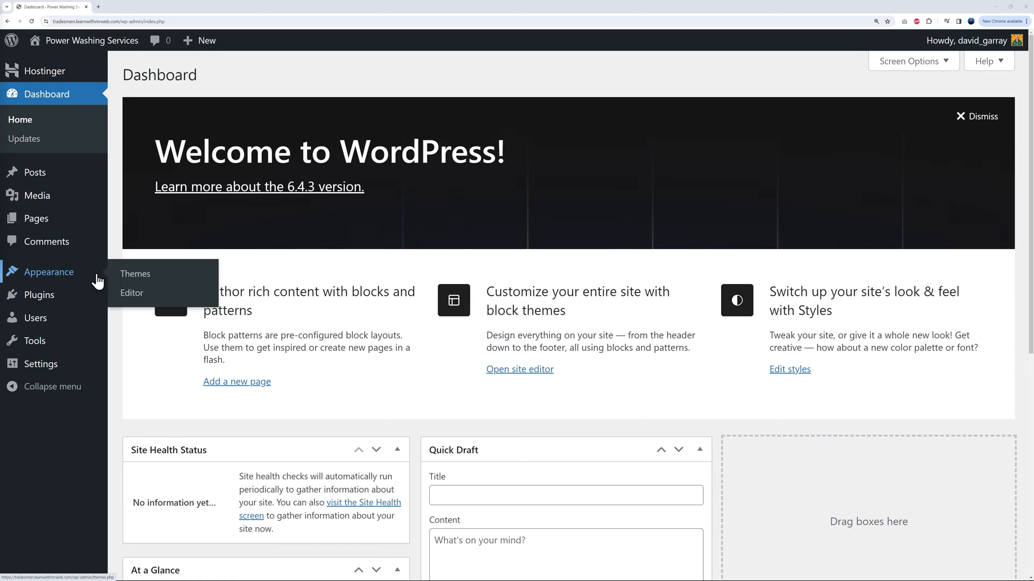
click(139, 271)
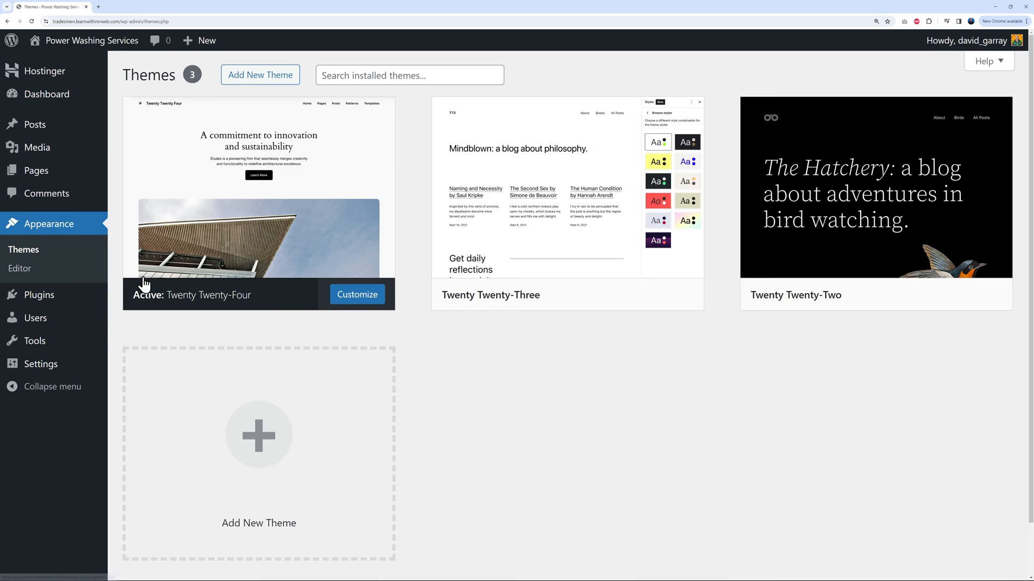
click(281, 77)
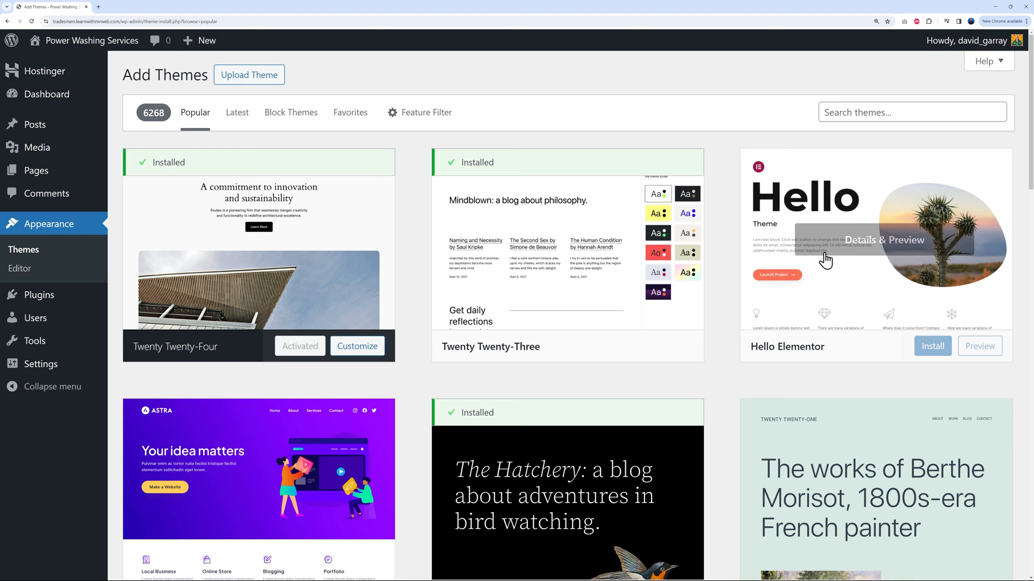
click(930, 349)
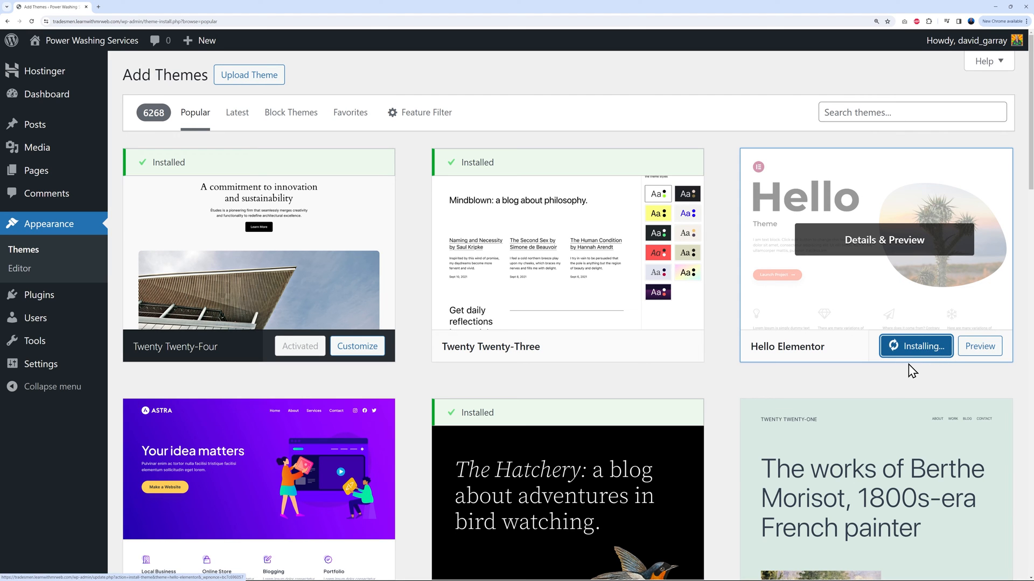
click(912, 349)
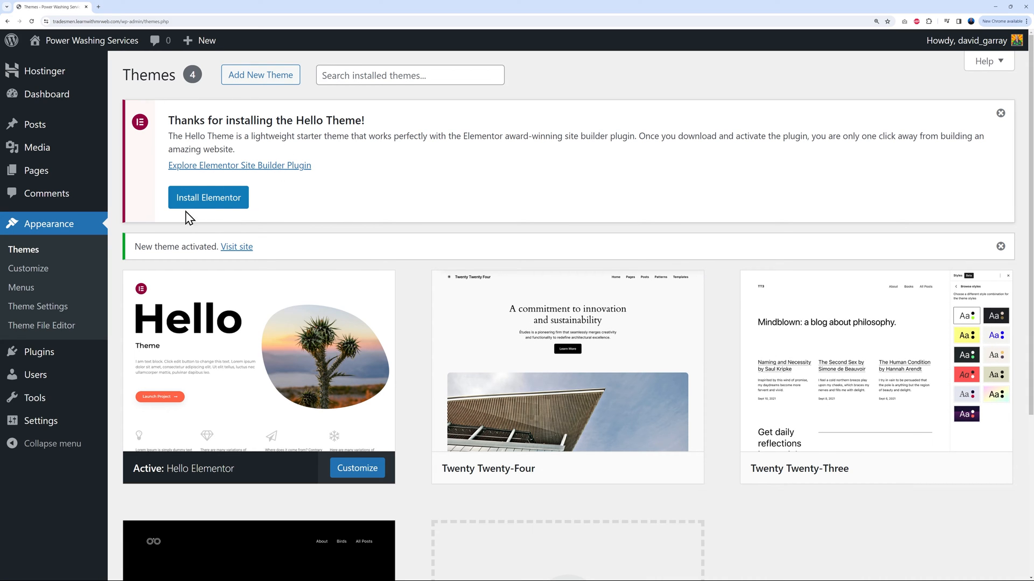
click(214, 202)
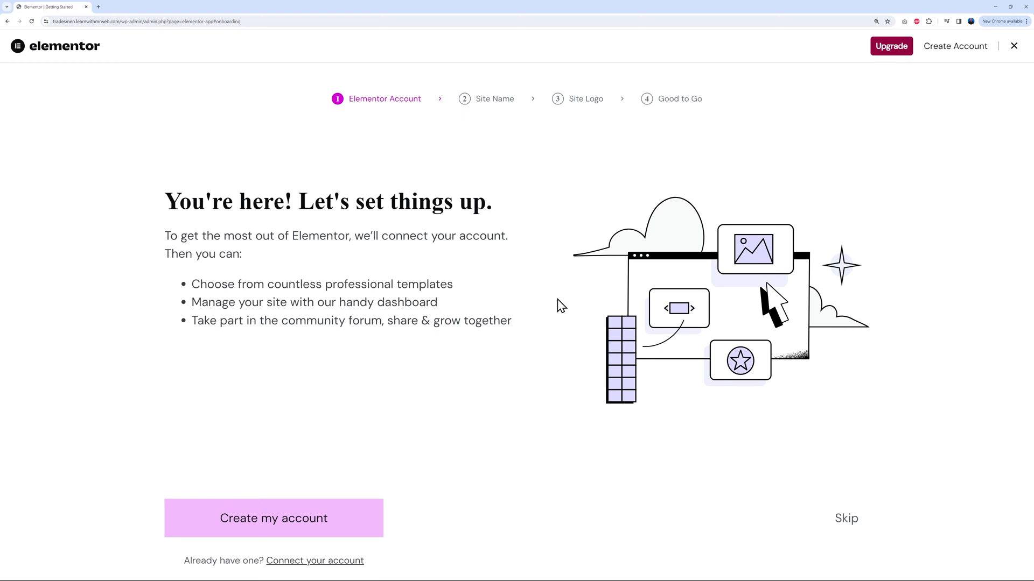
click(1014, 46)
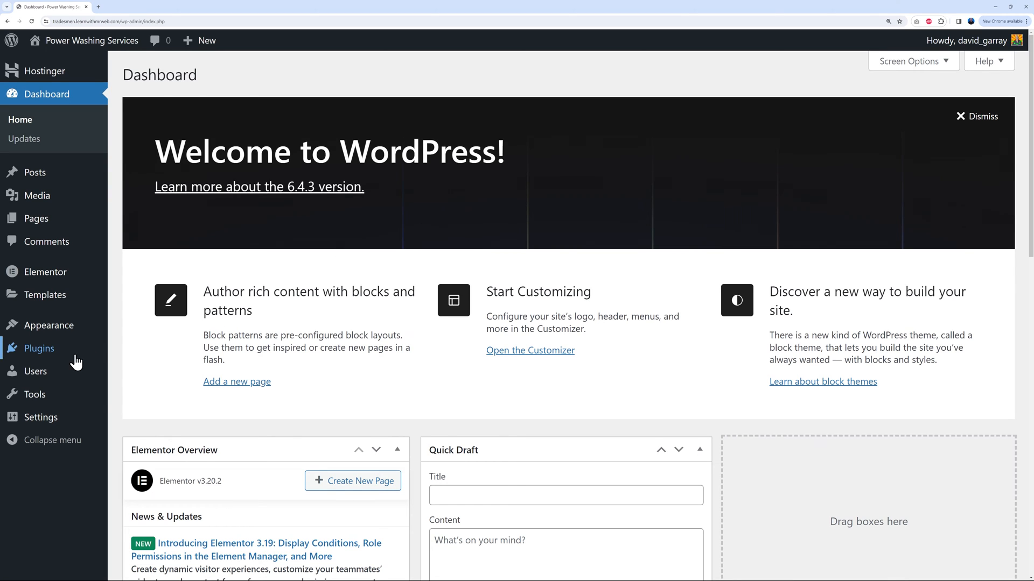
Search Add New Plugin for 'Elementor Header & Footer Builder' and install it
mouse_move(39, 351)
click(137, 370)
click(879, 120)
text(Elementor Header & Footer Builder)
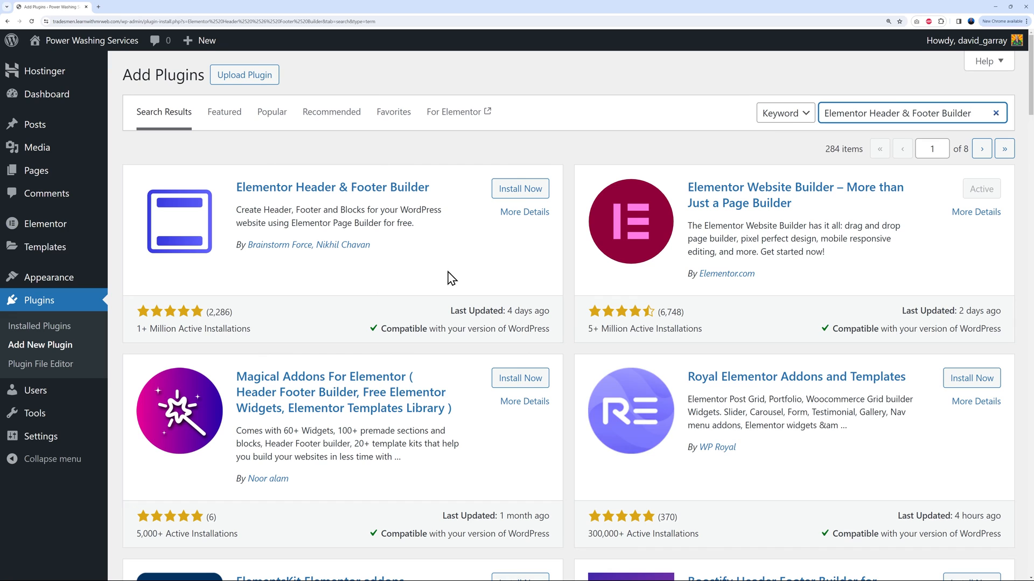
click(526, 199)
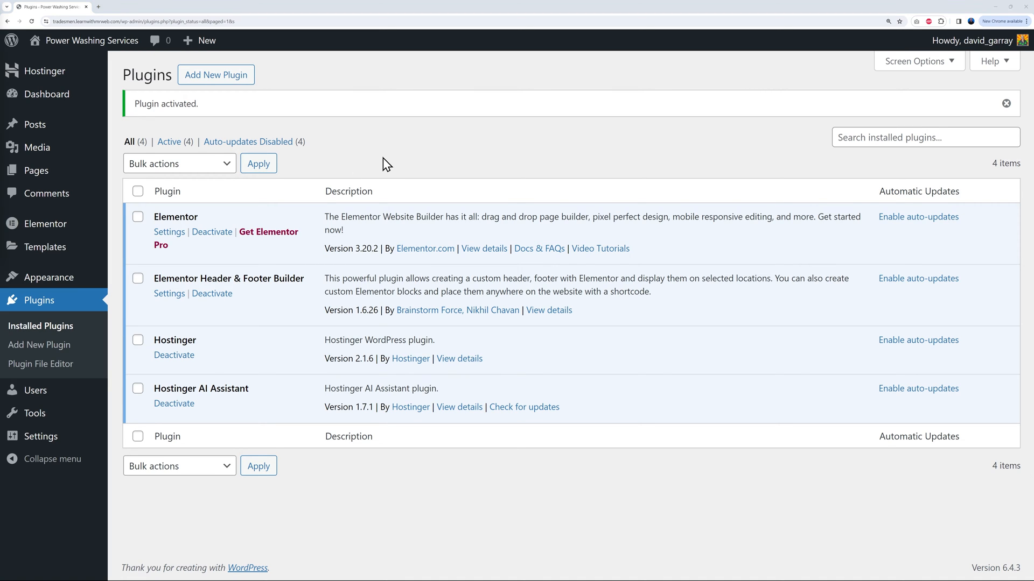
Open the live site in a new browser tab, then return to the Plugins tab
mouse_move(68, 45)
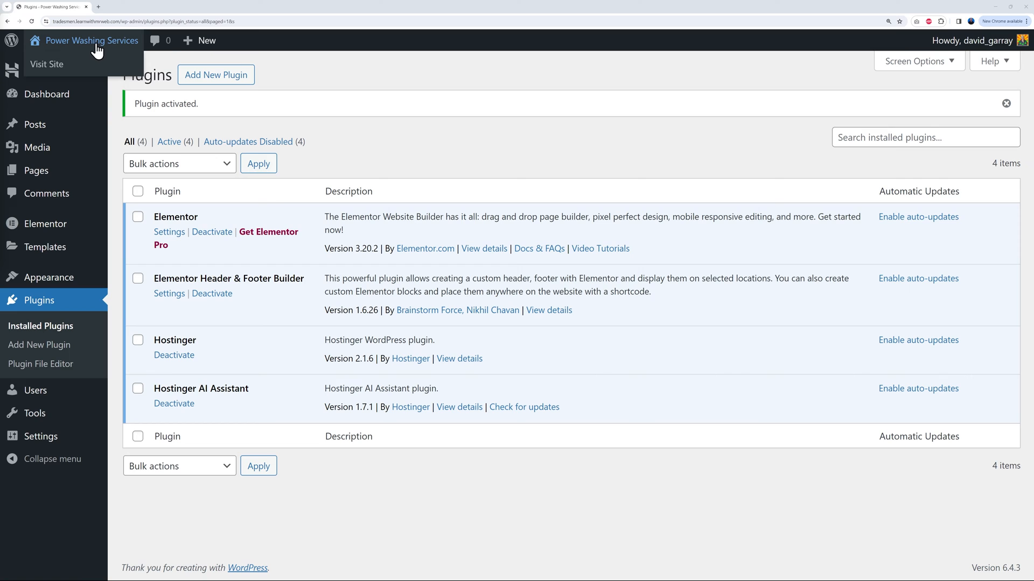
right_click(50, 68)
click(70, 75)
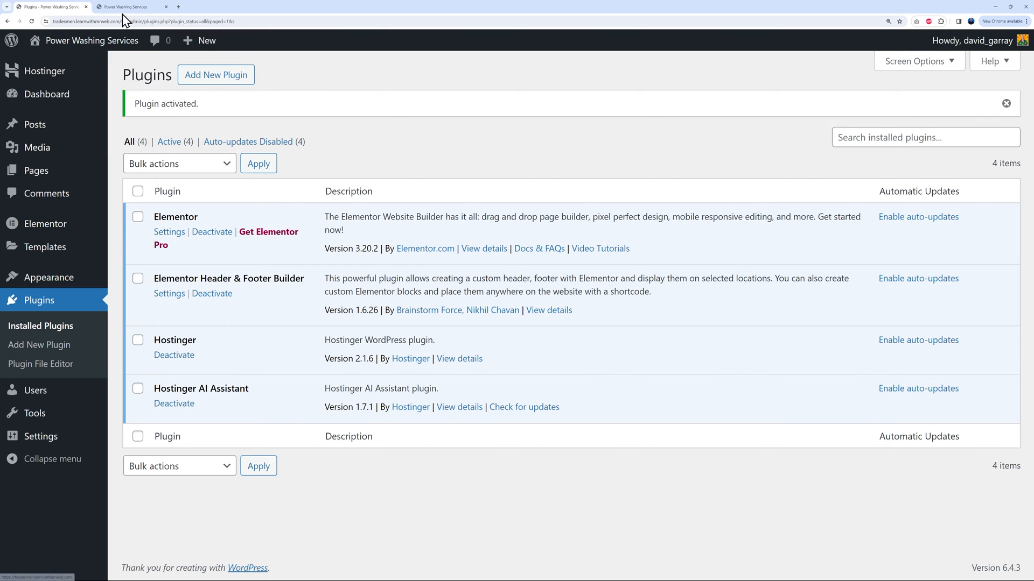
click(127, 7)
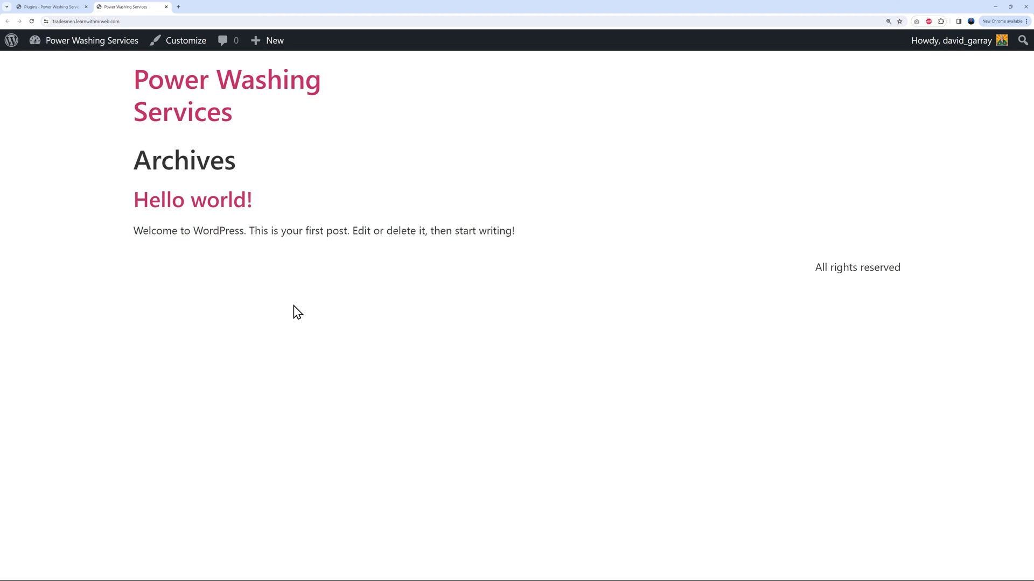
click(61, 8)
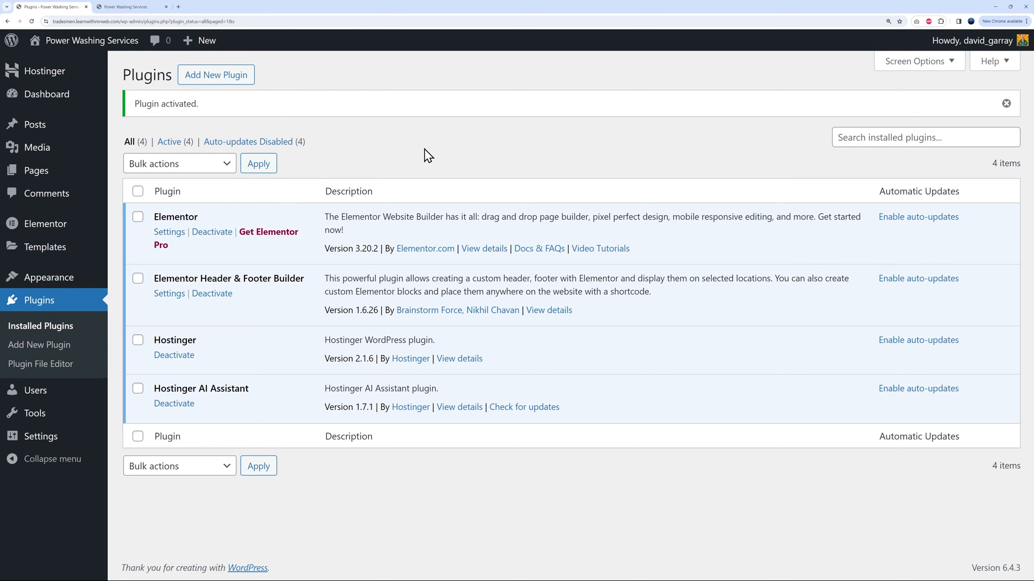
Open All Pages in a new browser tab, positioned second among the tabs
mouse_move(36, 176)
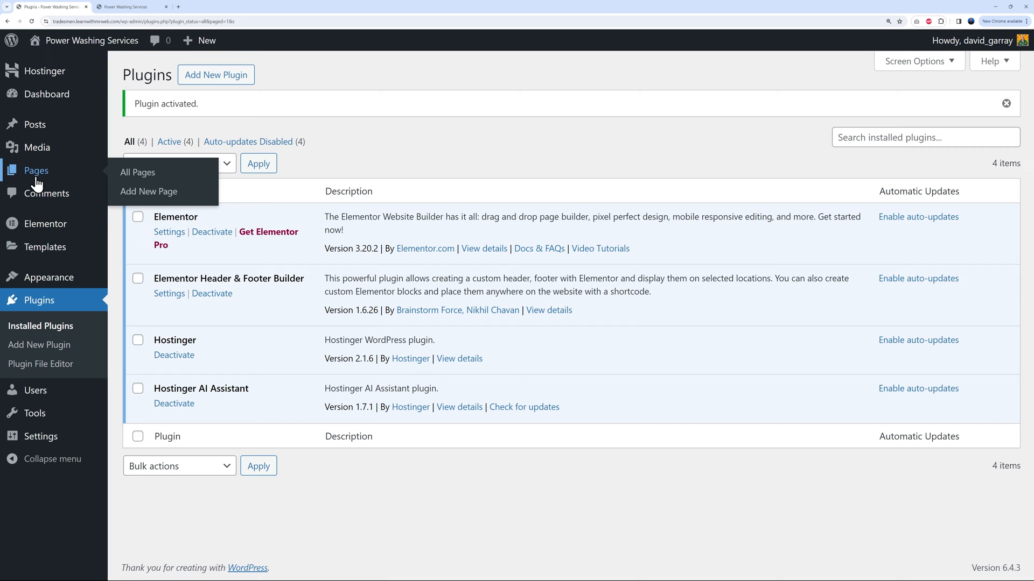
right_click(138, 177)
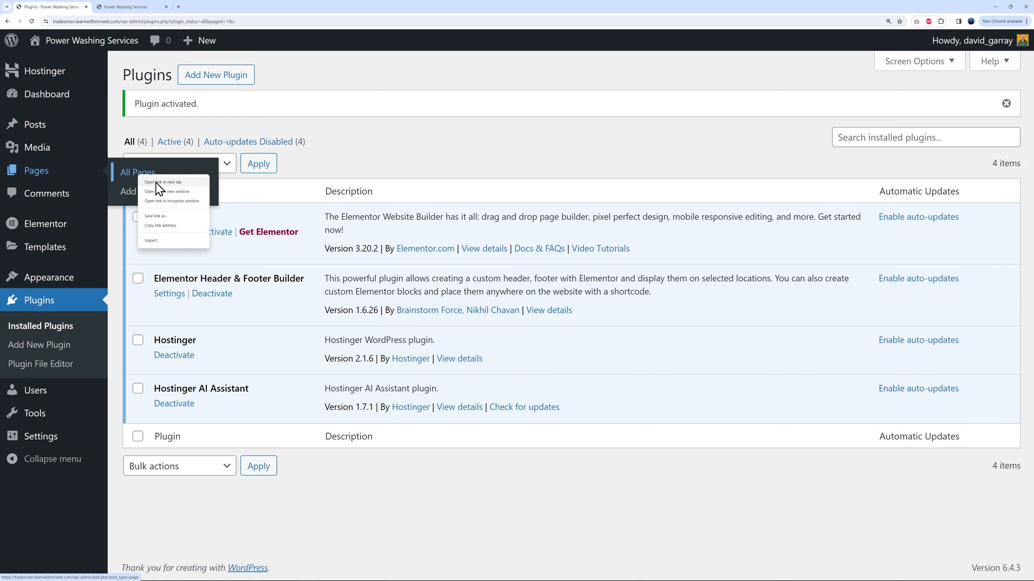
click(156, 185)
click(209, 7)
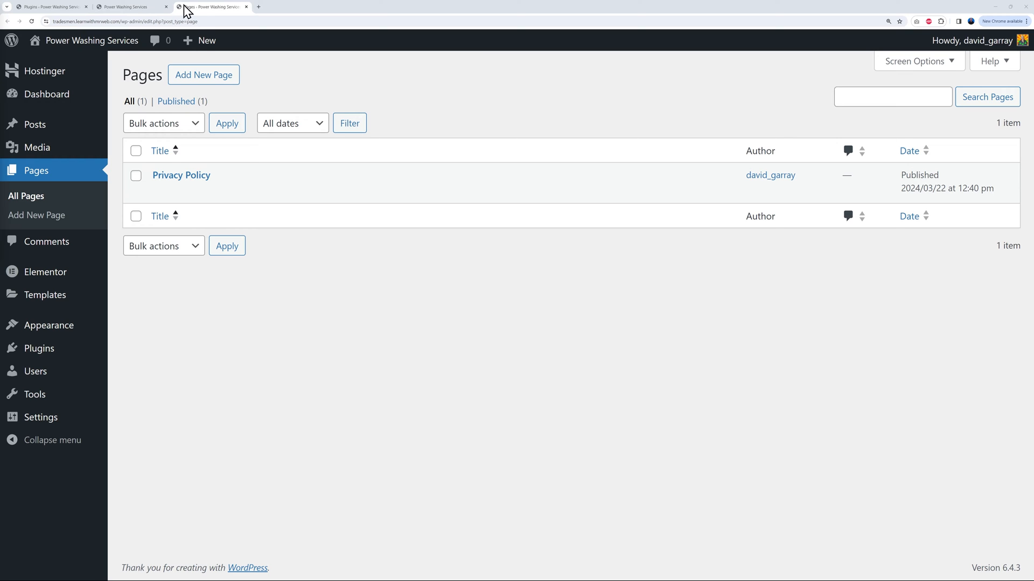
drag(203, 7, 135, 7)
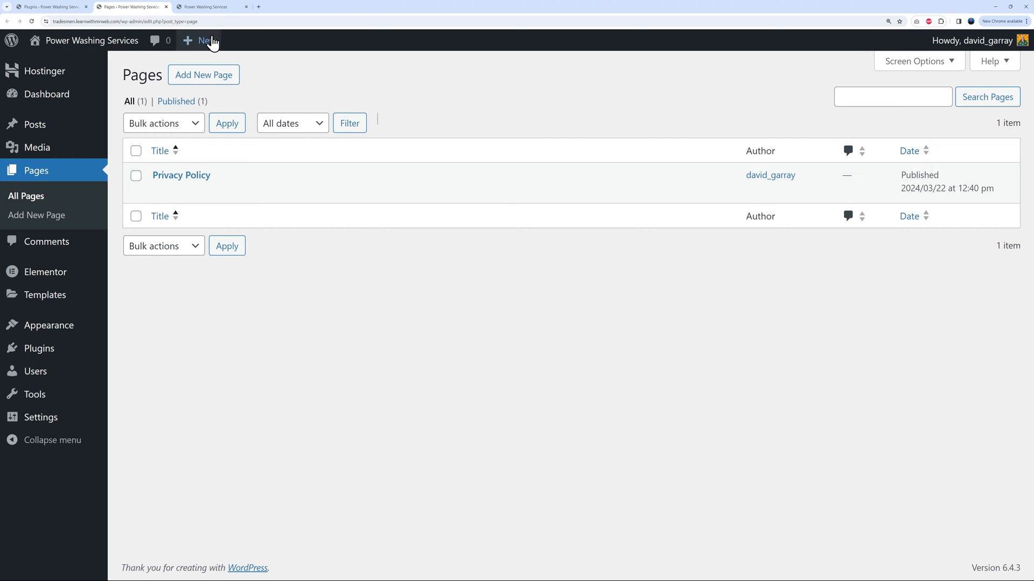
click(215, 7)
click(143, 7)
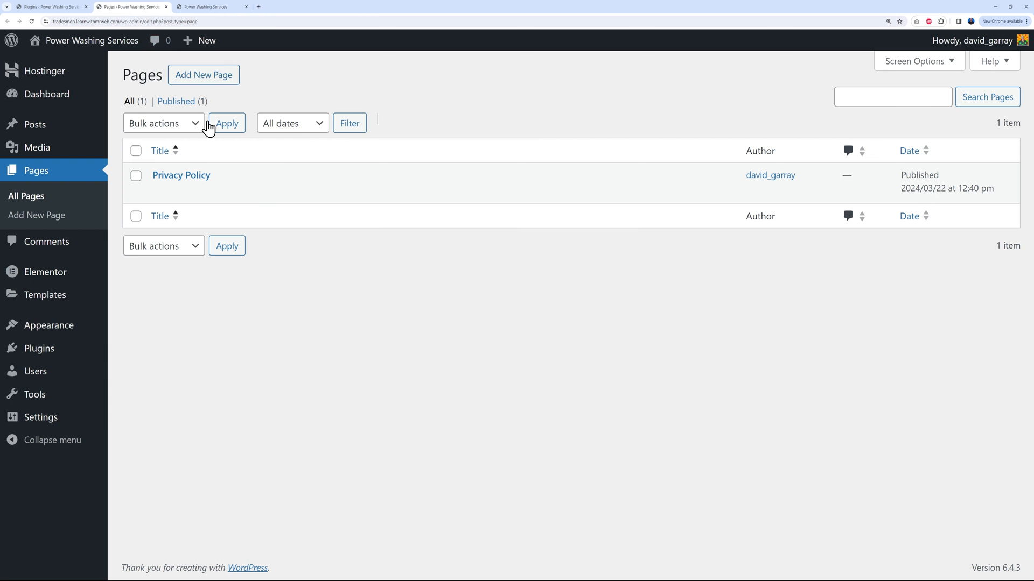
click(66, 7)
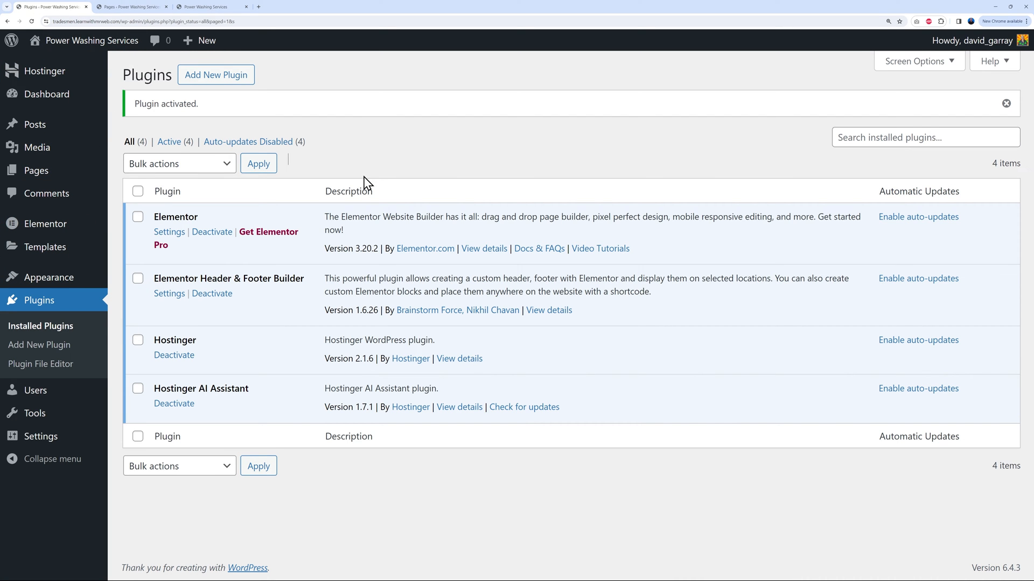
click(141, 7)
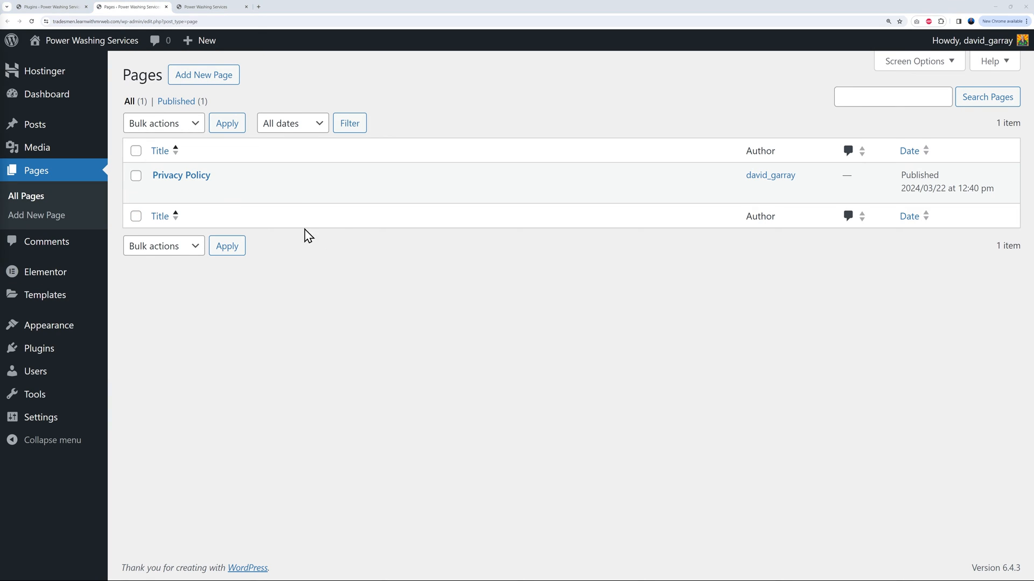
Trash the Privacy Policy page, then delete it permanently from Trash
mouse_move(278, 185)
click(230, 192)
click(180, 148)
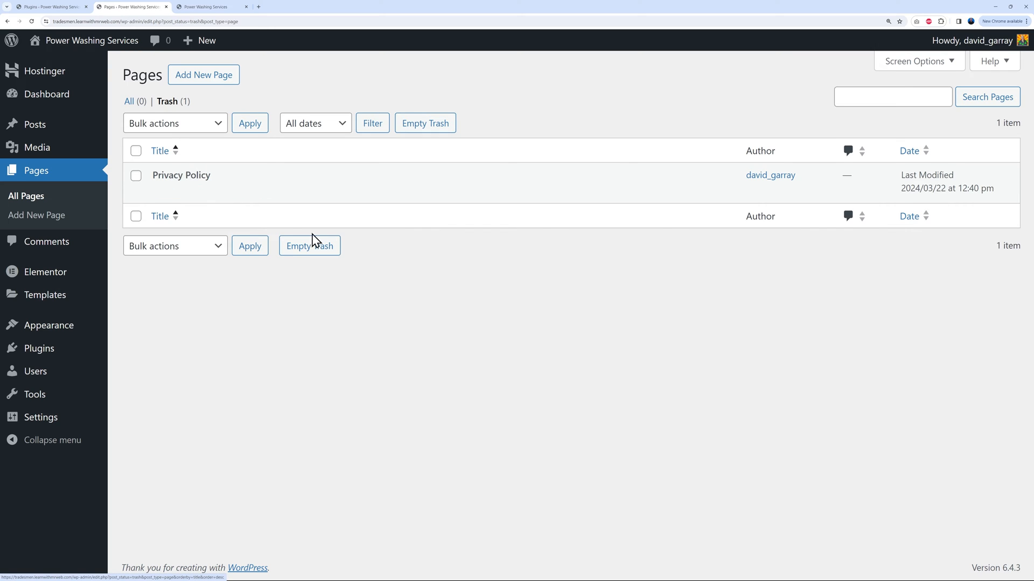
click(232, 193)
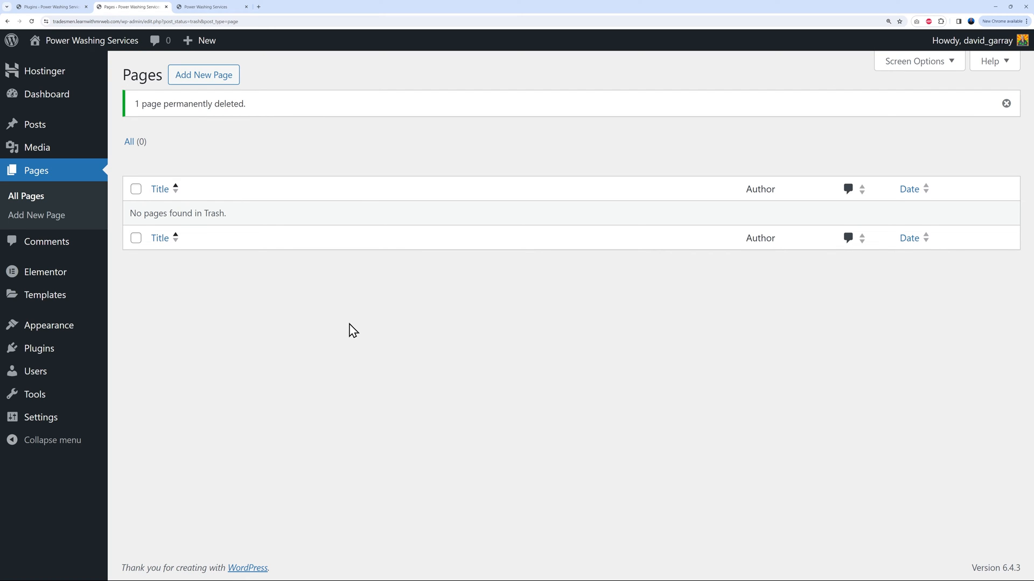
Create and publish a page titled 'Homepage', then edit it with Elementor
click(217, 79)
text(Homepage)
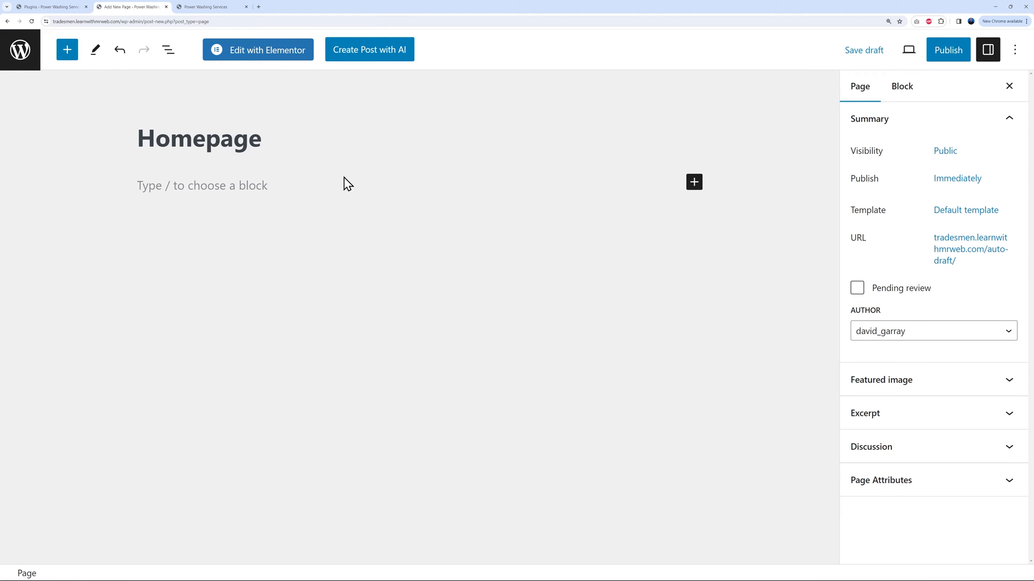
click(948, 56)
click(918, 58)
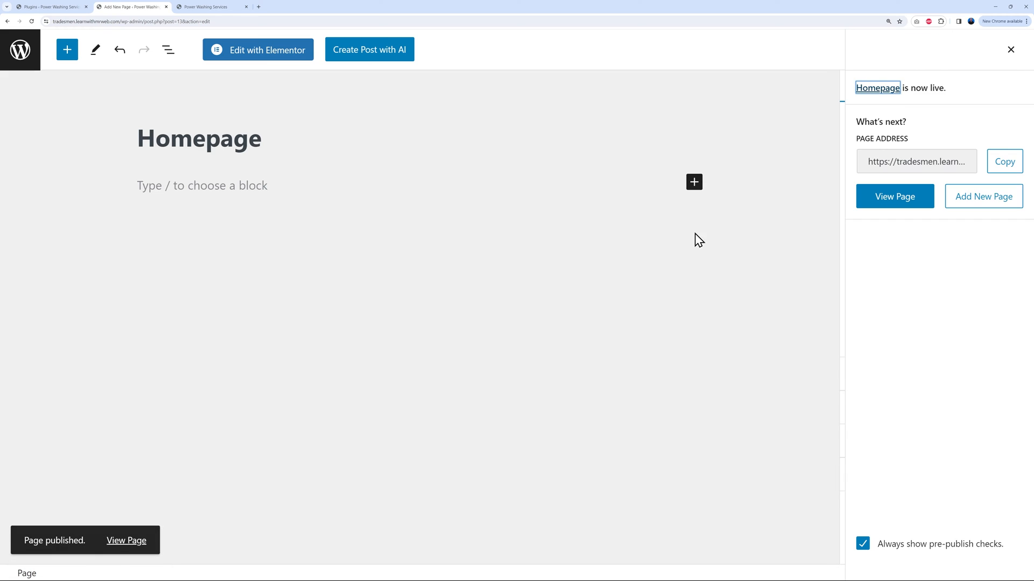
click(266, 56)
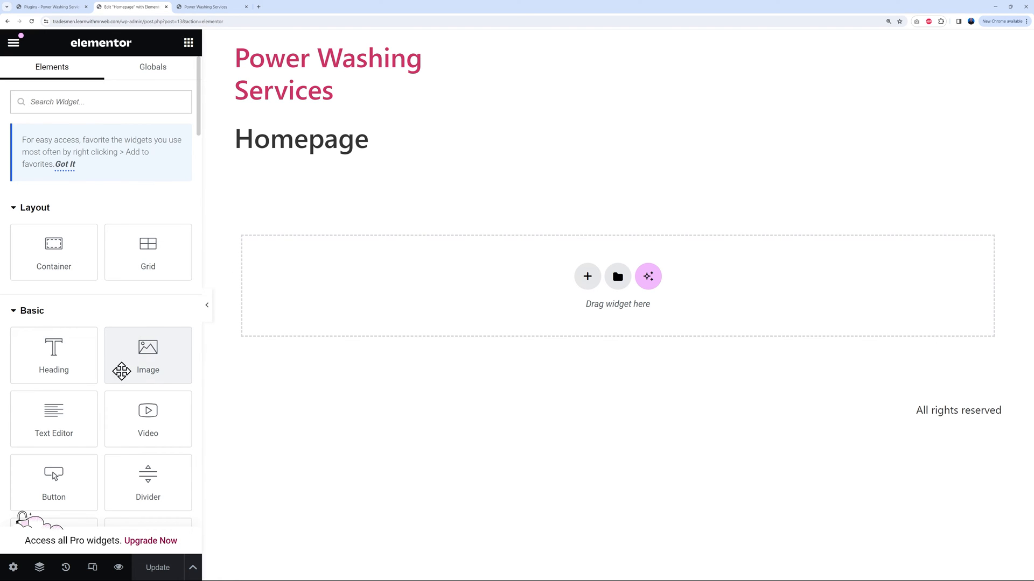
scroll(150, 362, down, 1)
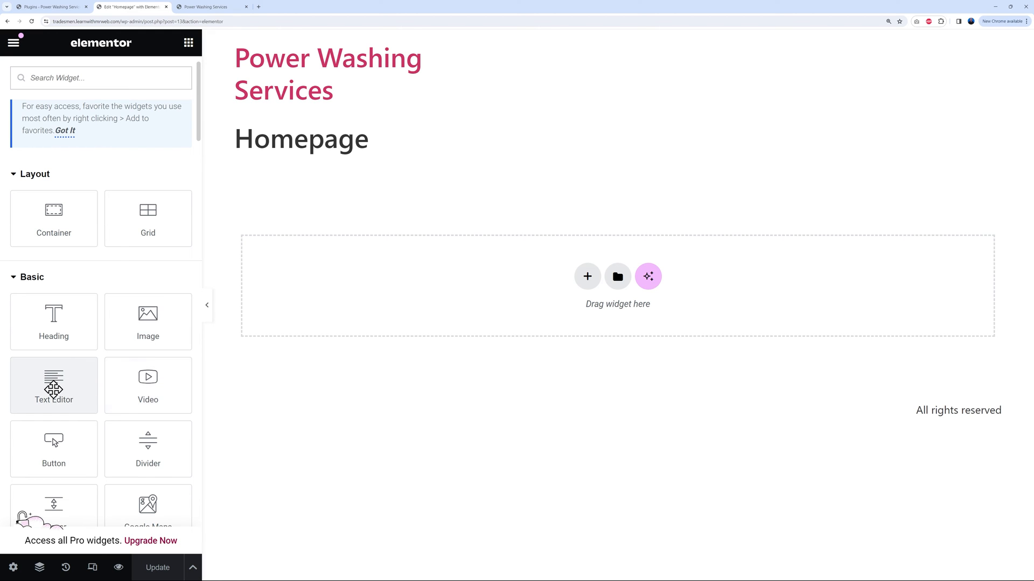
scroll(108, 358, down, 6)
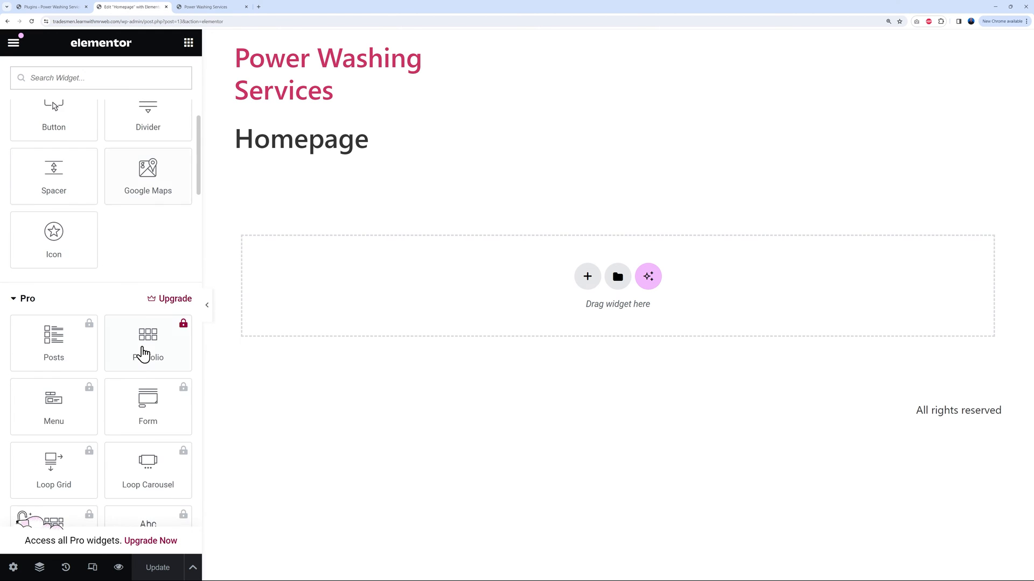
scroll(143, 353, down, 3)
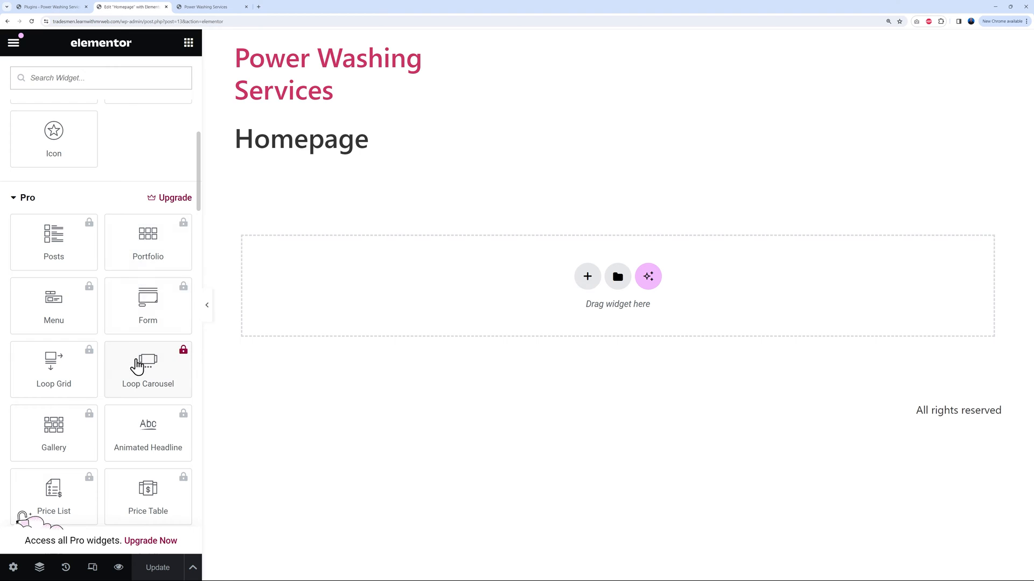
scroll(139, 364, down, 20)
scroll(142, 352, down, 12)
scroll(139, 346, up, 1)
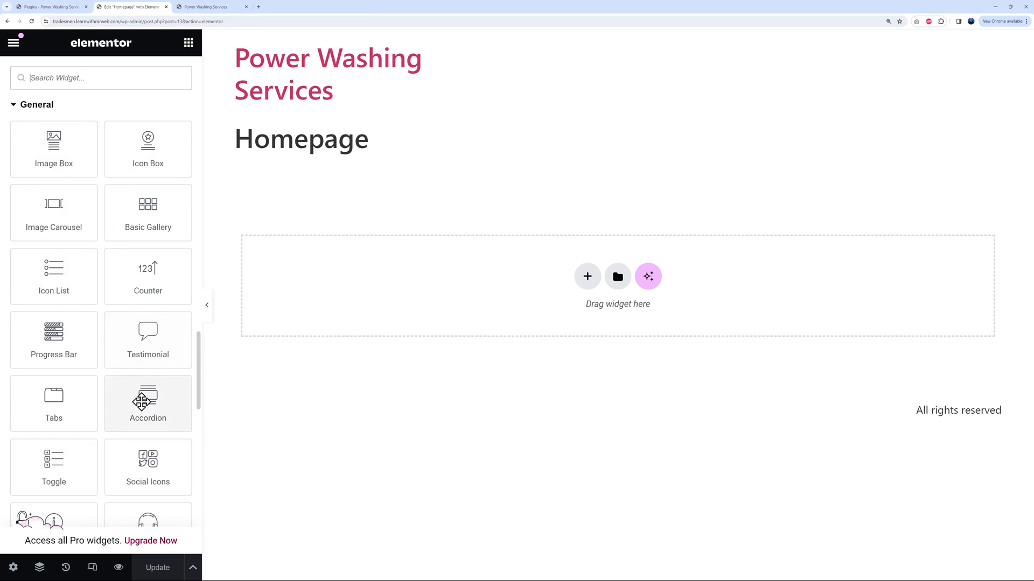
scroll(140, 397, down, 3)
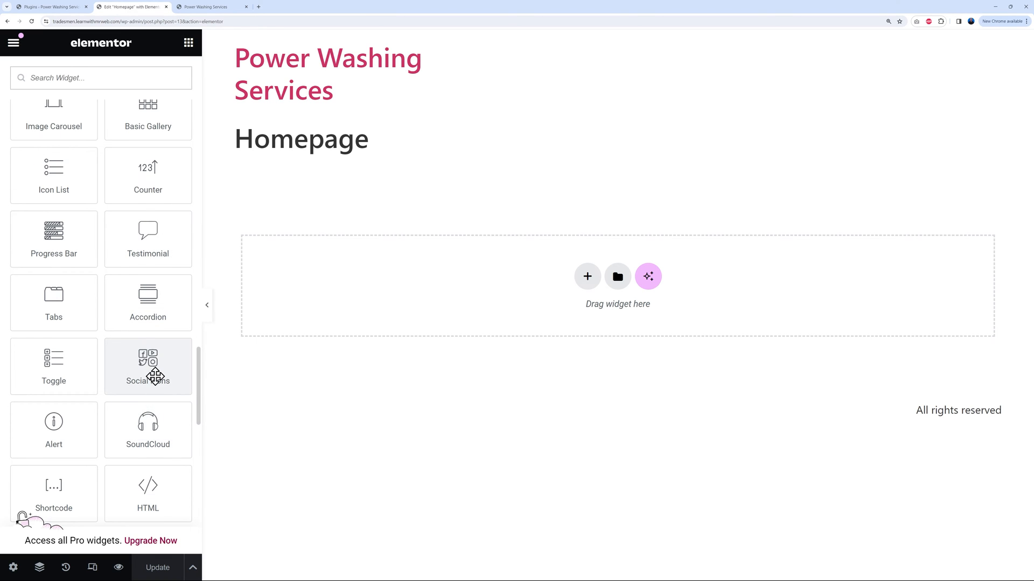
scroll(154, 376, down, 15)
scroll(152, 377, up, 20)
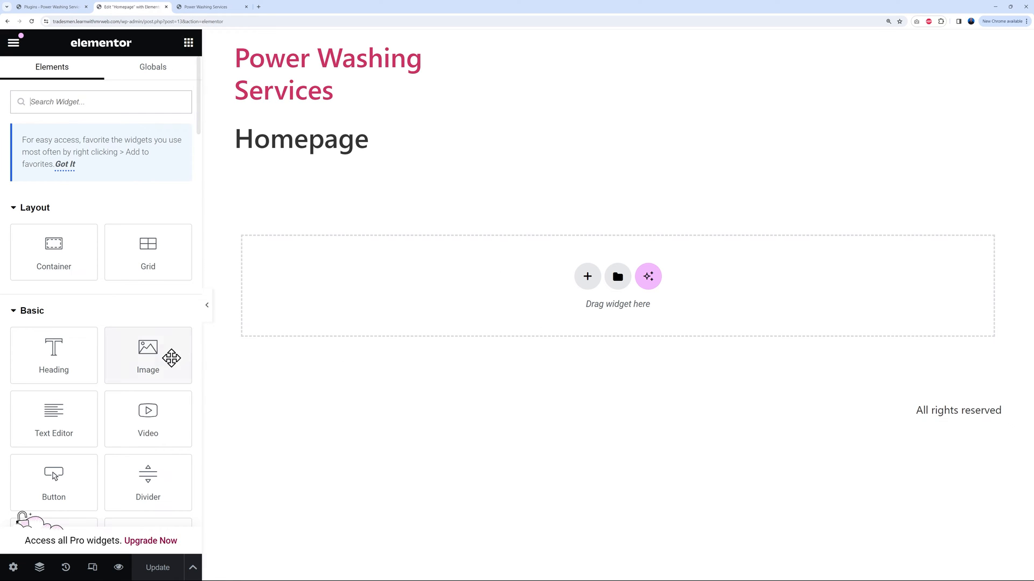
drag(149, 352, 547, 281)
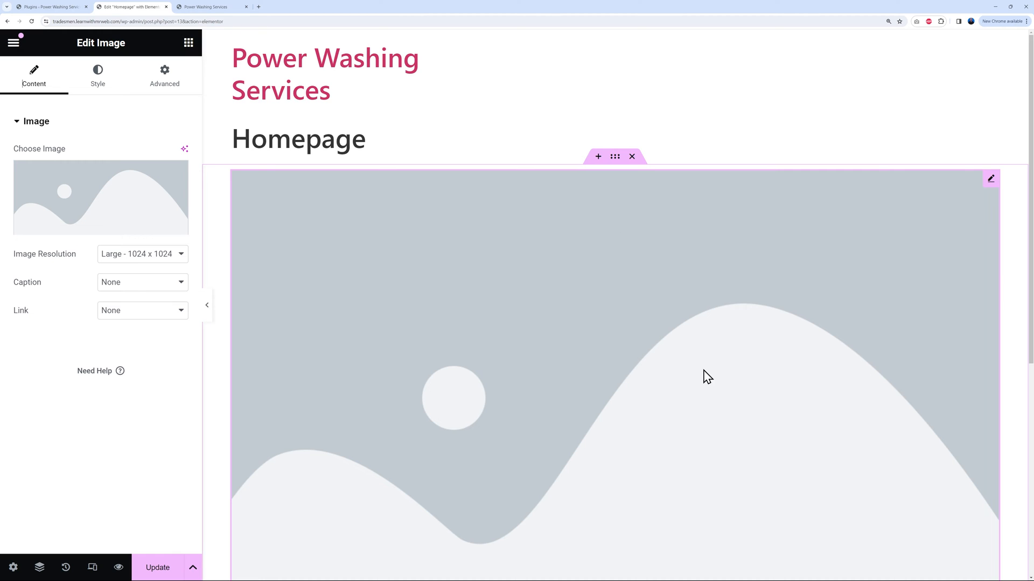
click(632, 157)
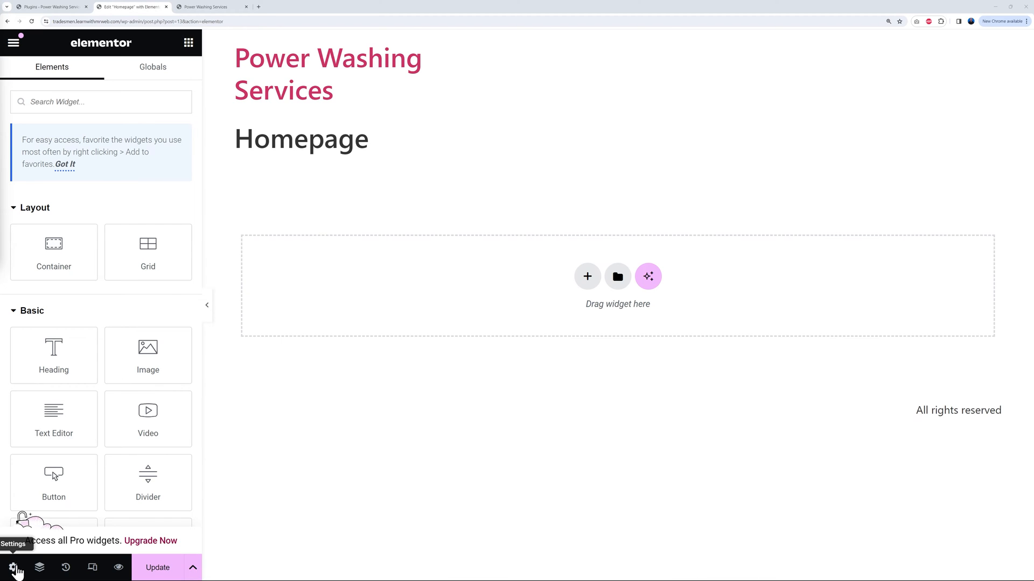
Set Hide Title to Yes, keep Default page layout, update the page, and return to Plugins
click(13, 567)
scroll(111, 431, down, 2)
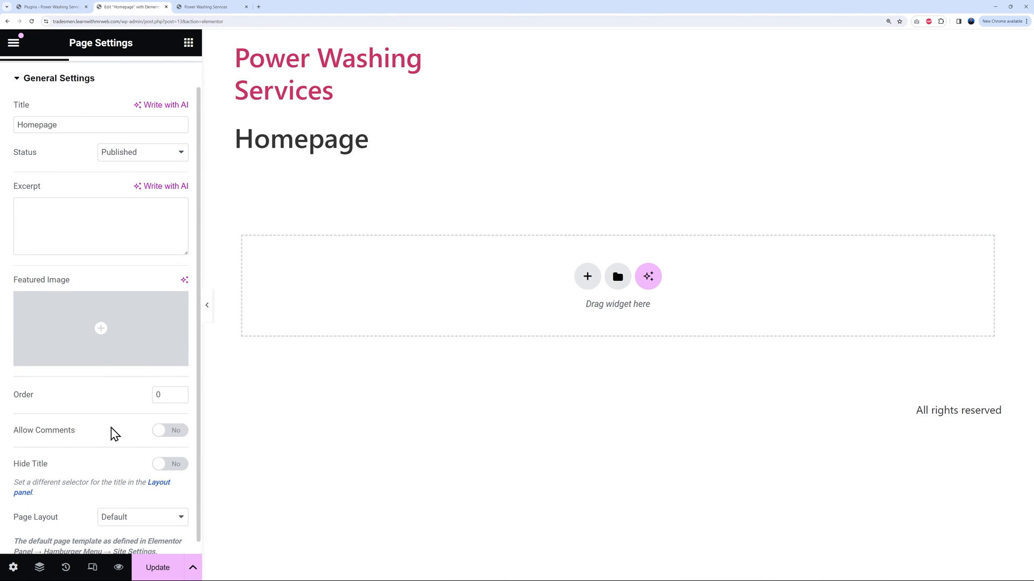
click(166, 452)
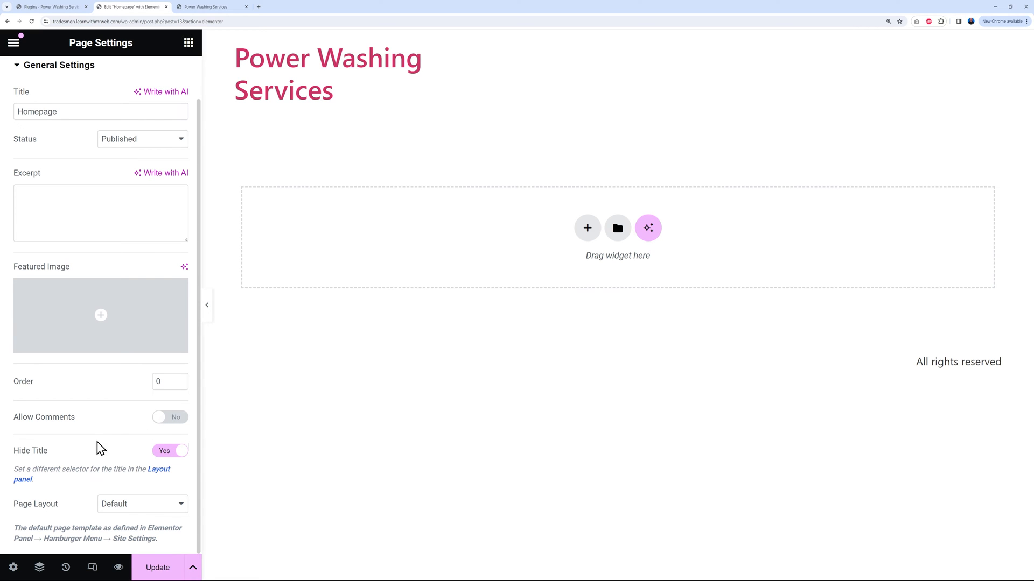
click(155, 508)
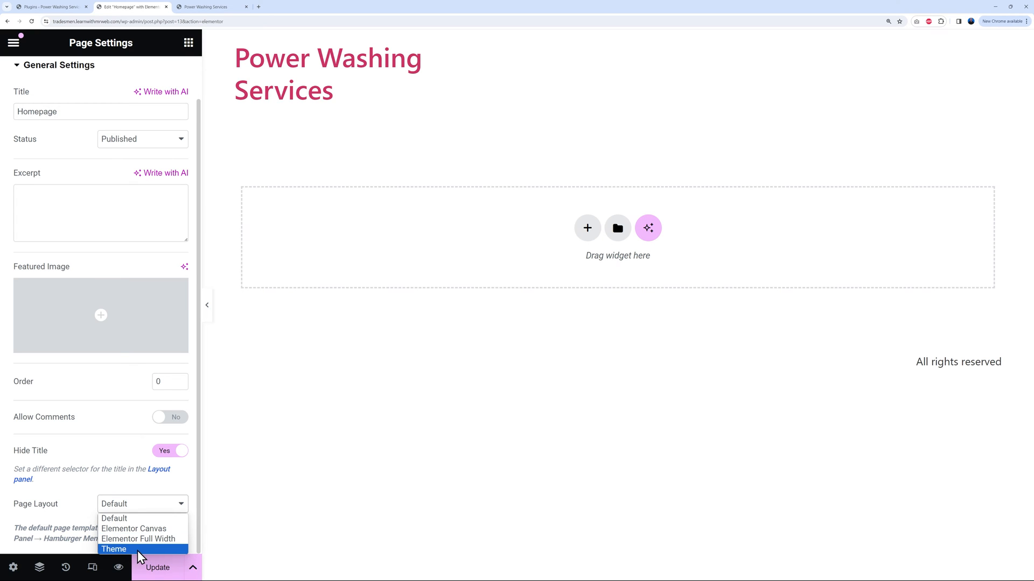
click(125, 519)
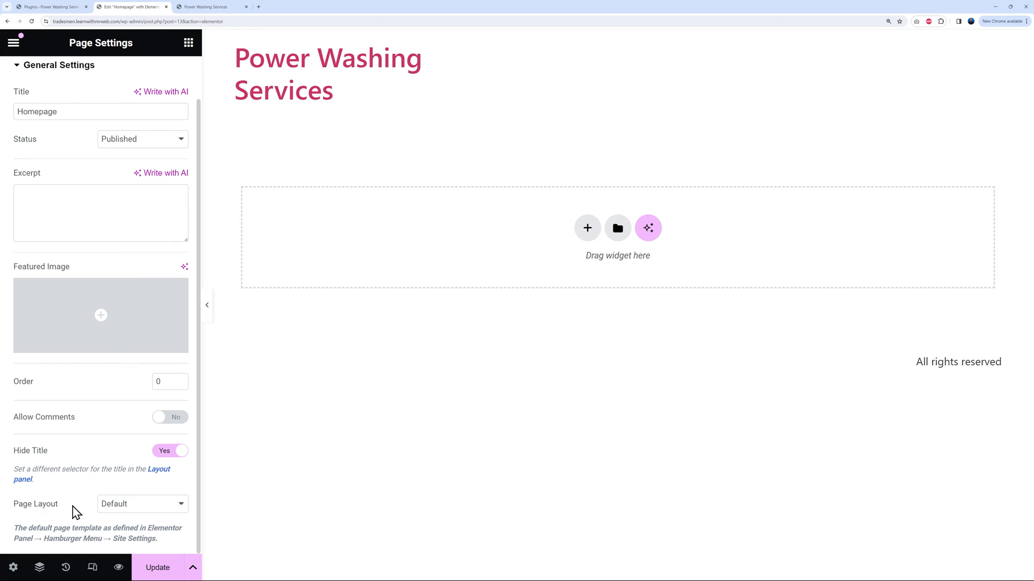
click(150, 567)
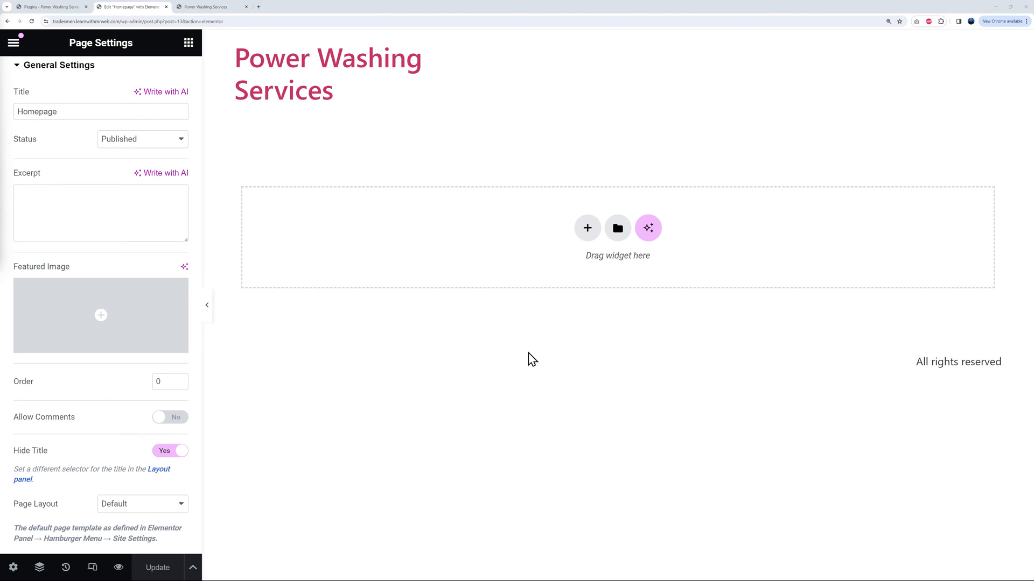
click(34, 7)
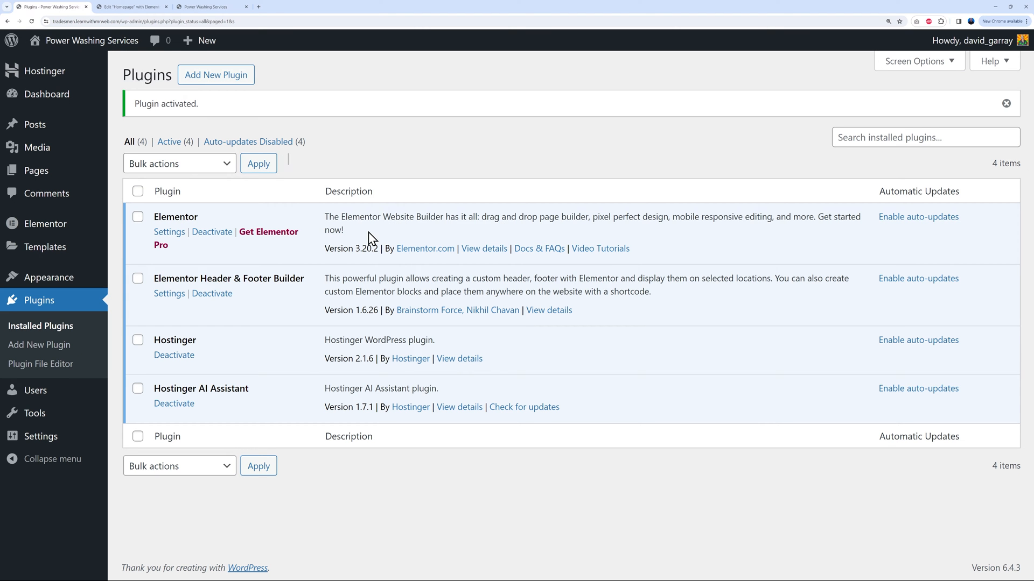
Switch back to the browser tab editing the Homepage in Elementor
mouse_move(80, 282)
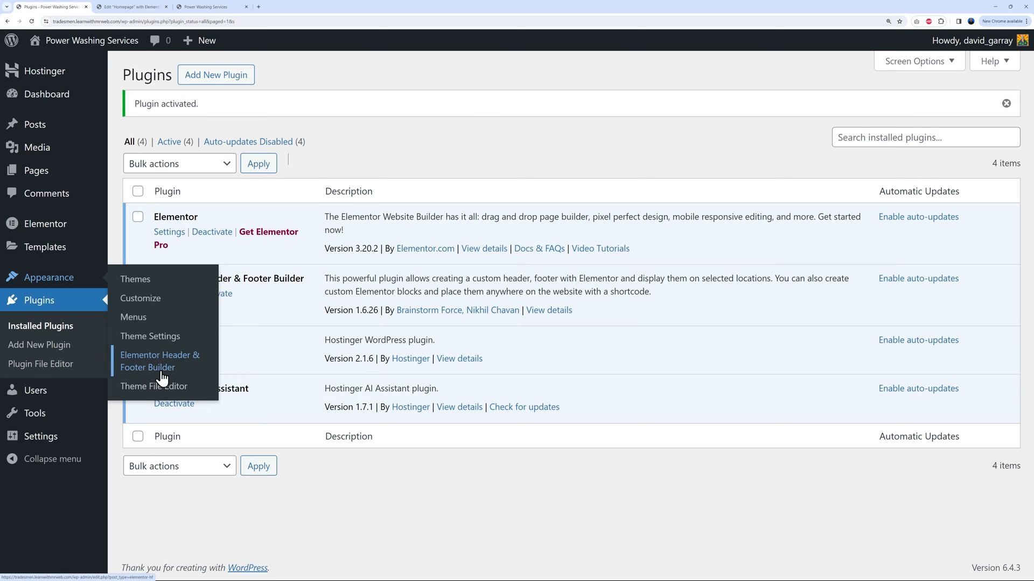
click(138, 7)
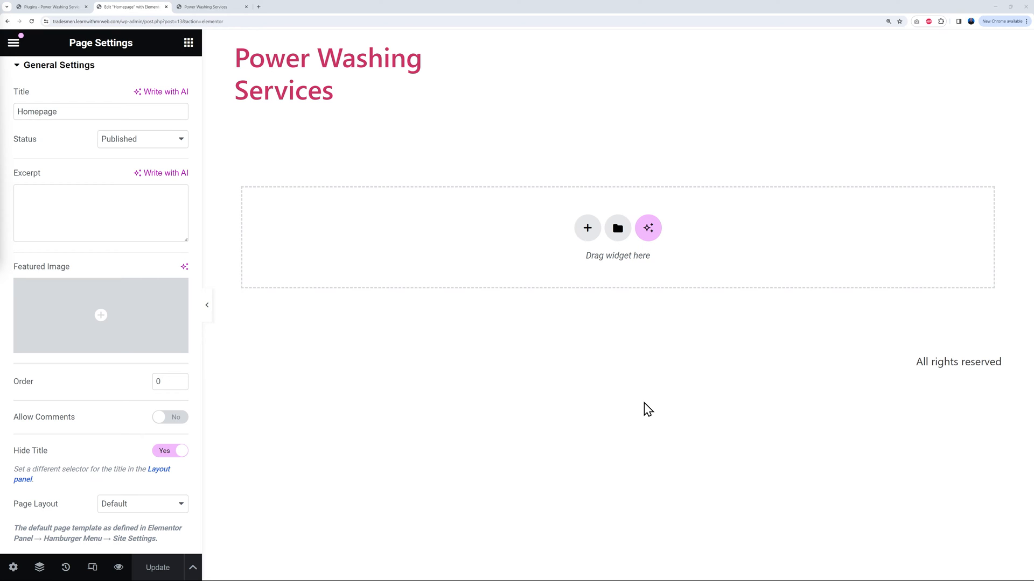
Add a Flexbox container using the two-equal-column structure
click(584, 231)
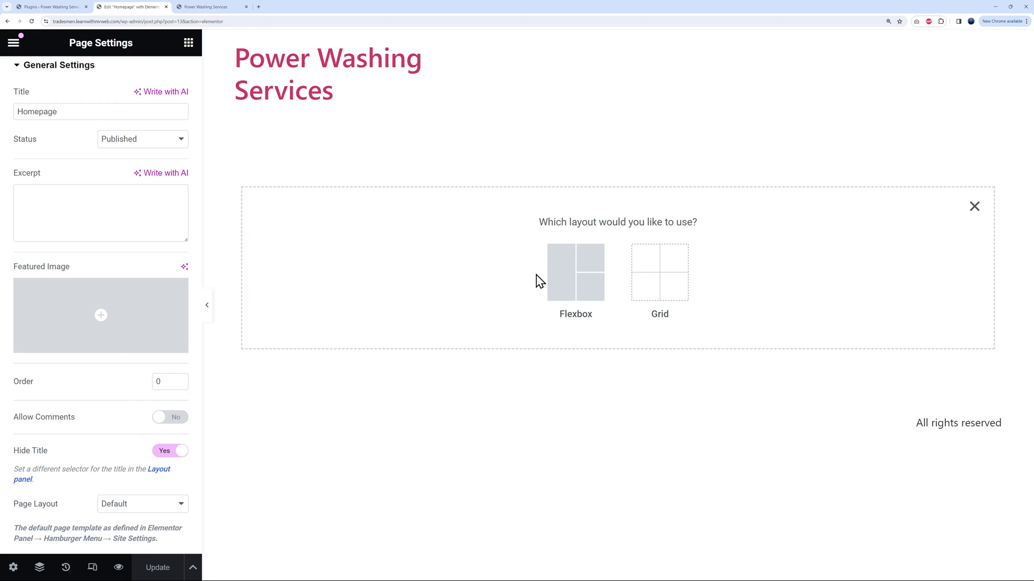
click(575, 280)
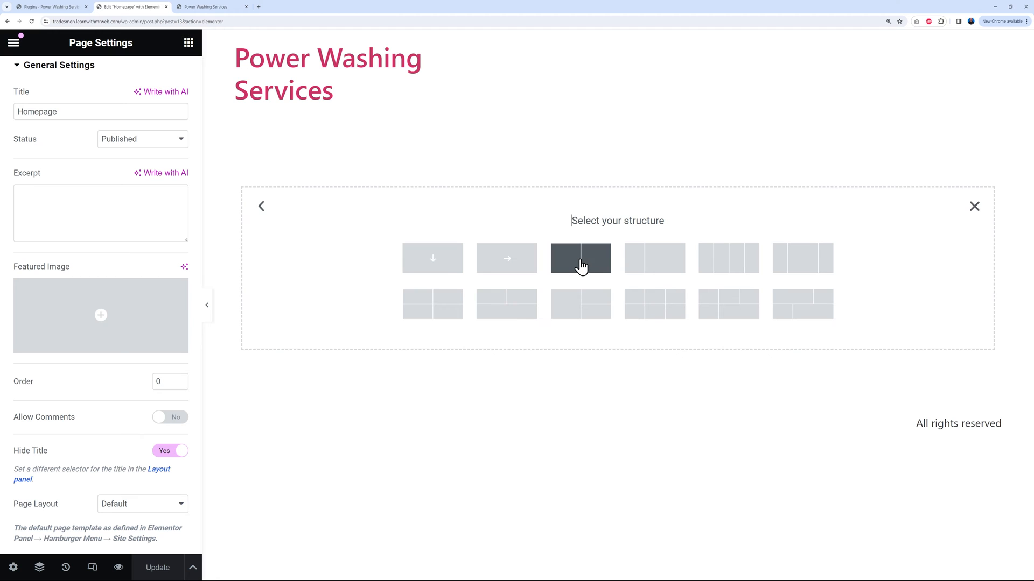
click(581, 264)
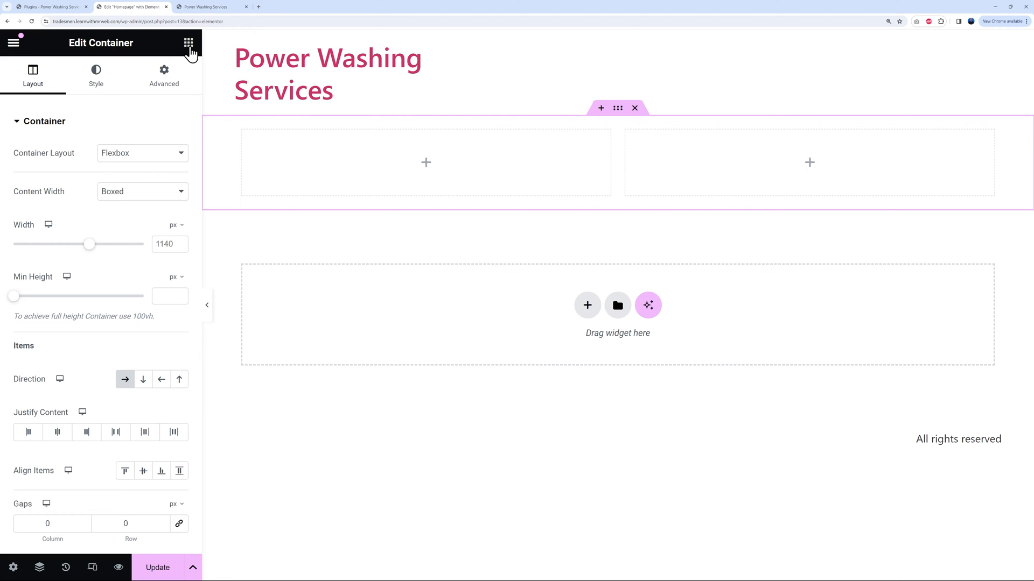
Place Heading, Text Editor and Button widgets in the left column and Video in the right
click(189, 43)
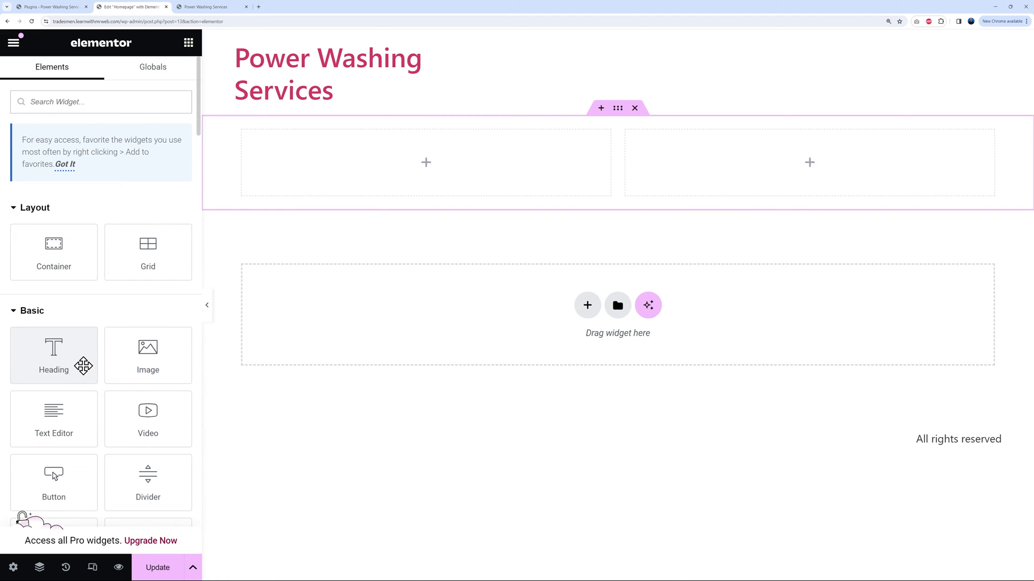
drag(73, 358, 401, 172)
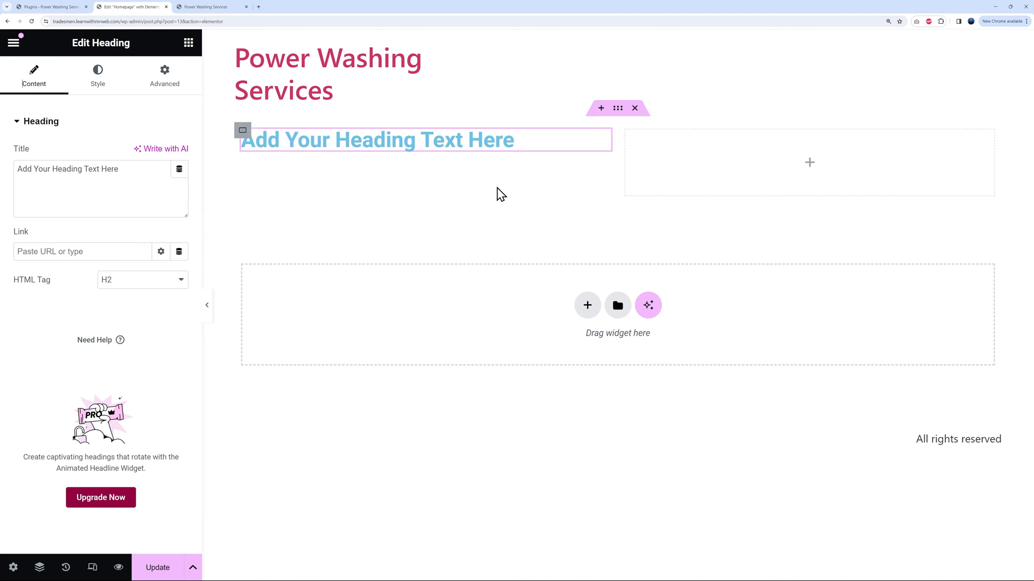
click(187, 42)
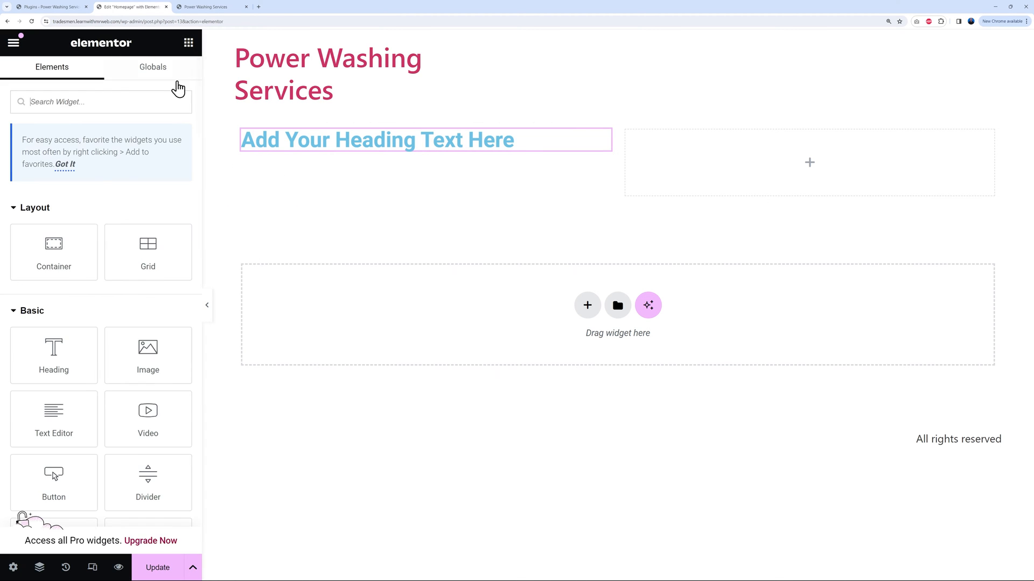
scroll(127, 427, down, 1)
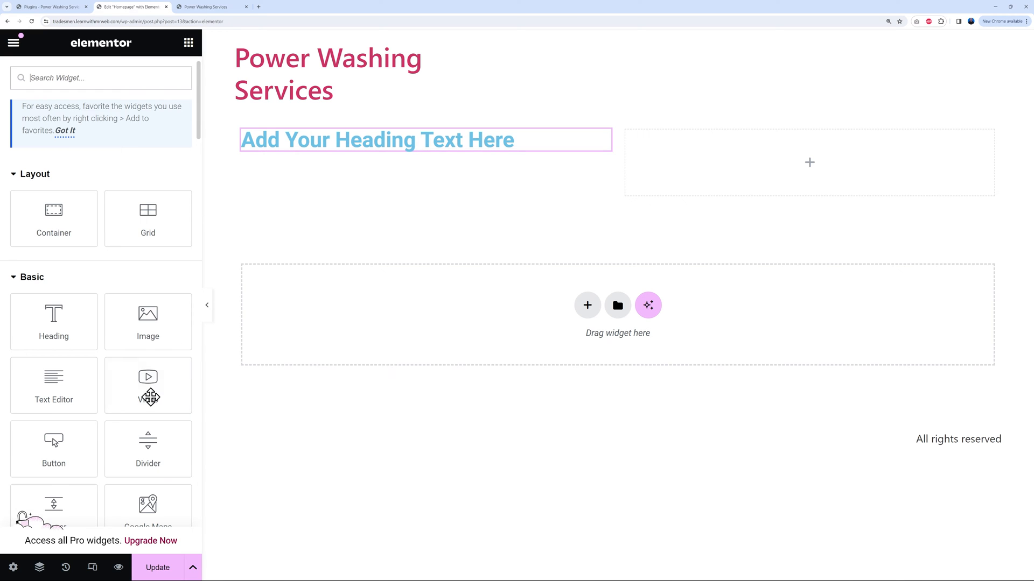
drag(64, 388, 396, 156)
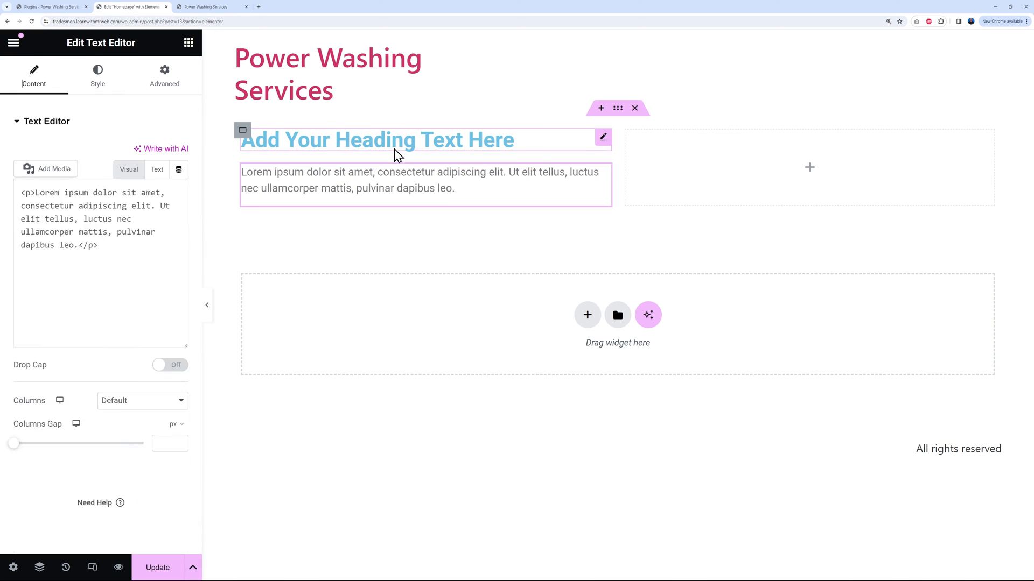
click(188, 43)
scroll(119, 428, down, 3)
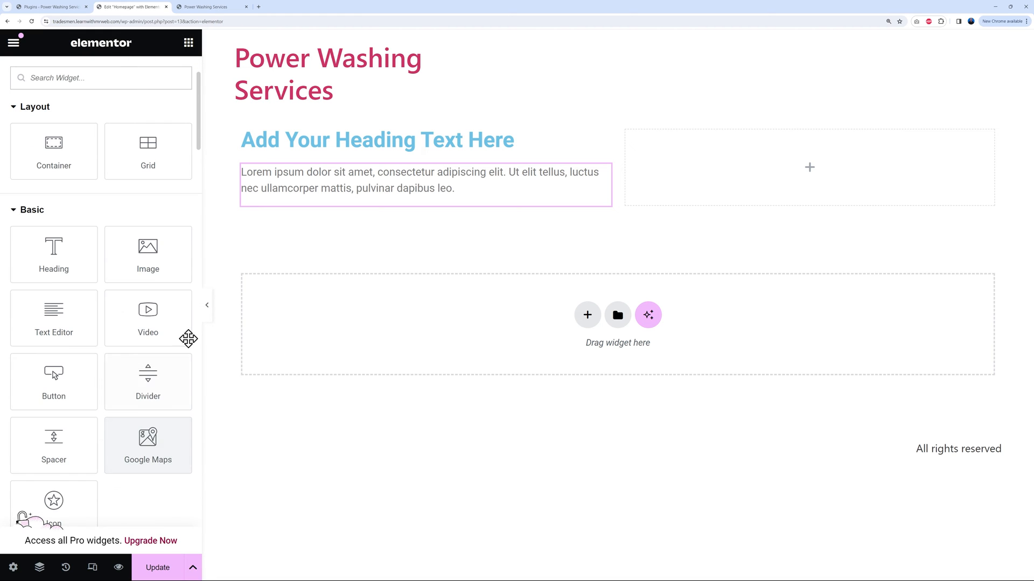
drag(71, 388, 396, 212)
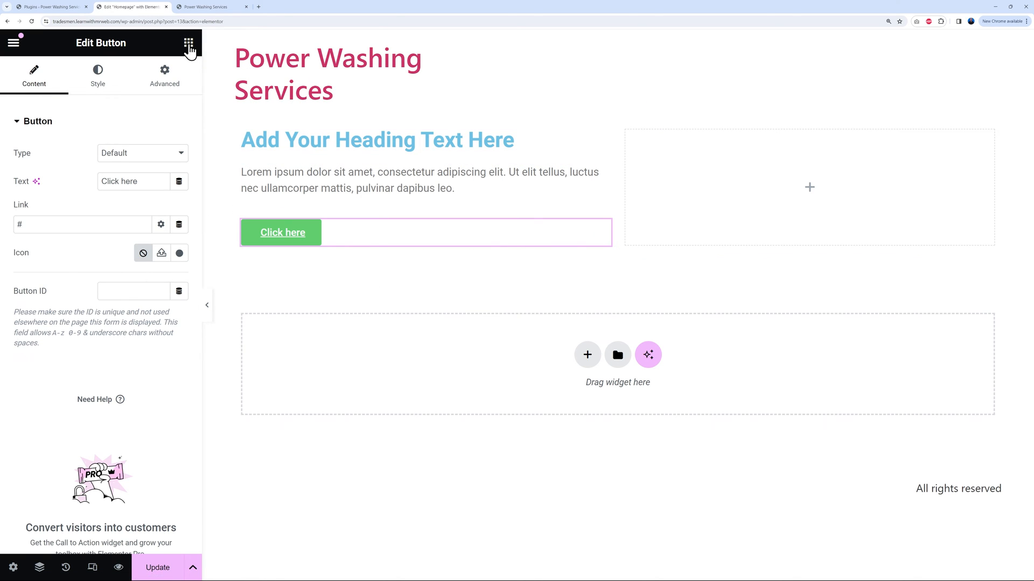
click(188, 42)
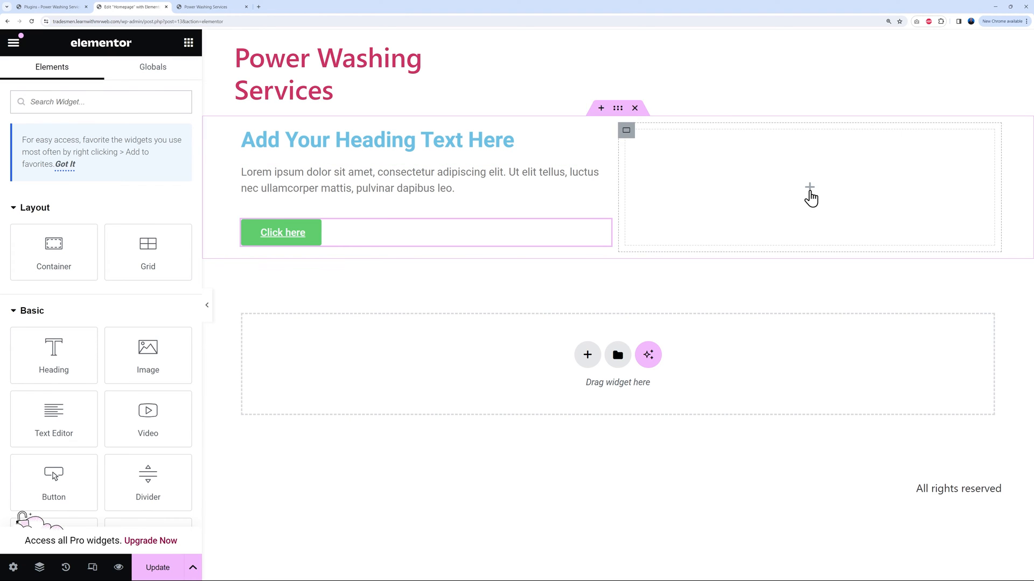
drag(165, 426, 759, 210)
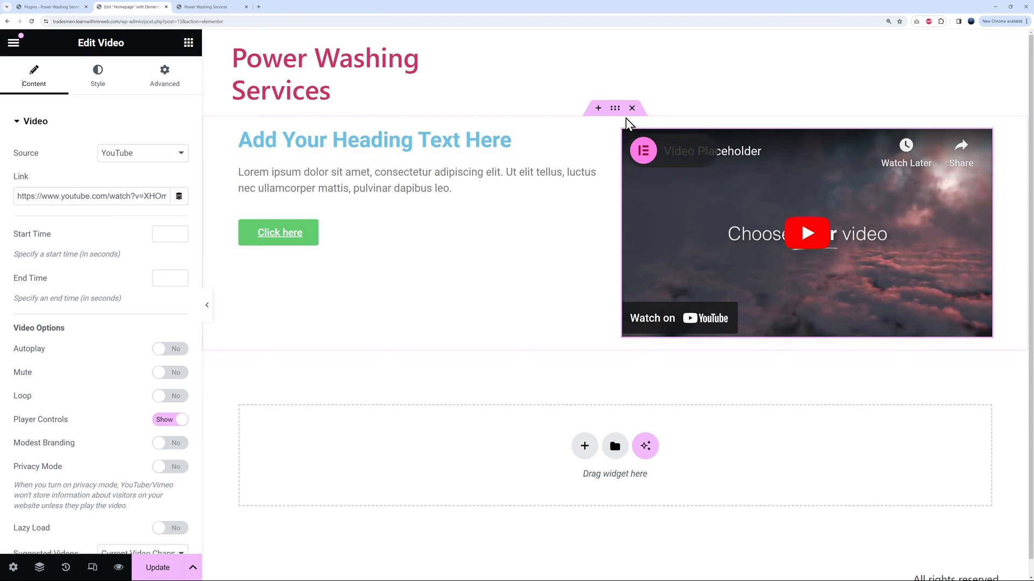
Unlink the container's padding and set 80 px top and bottom, 0 px left and right
click(615, 109)
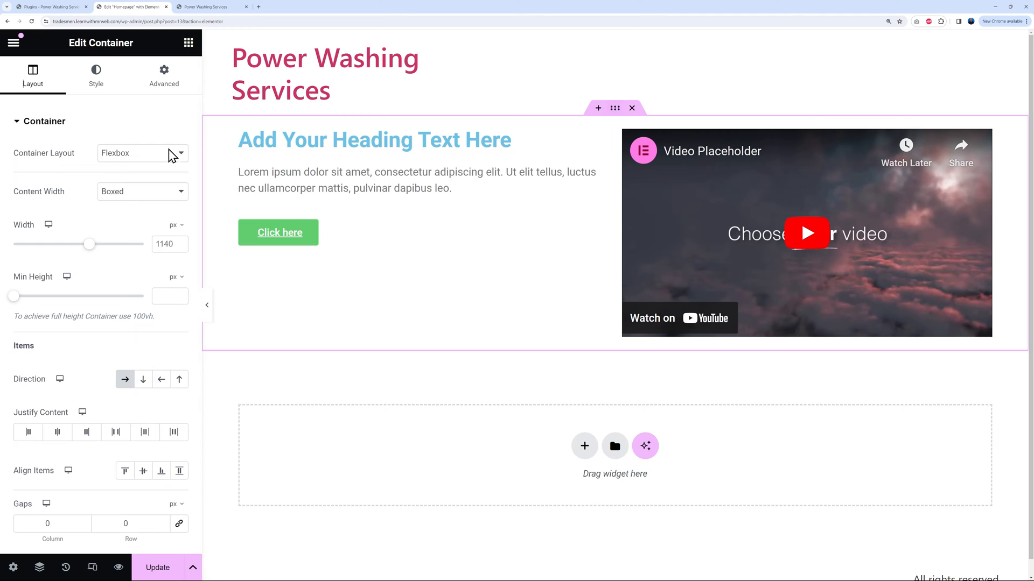
click(166, 86)
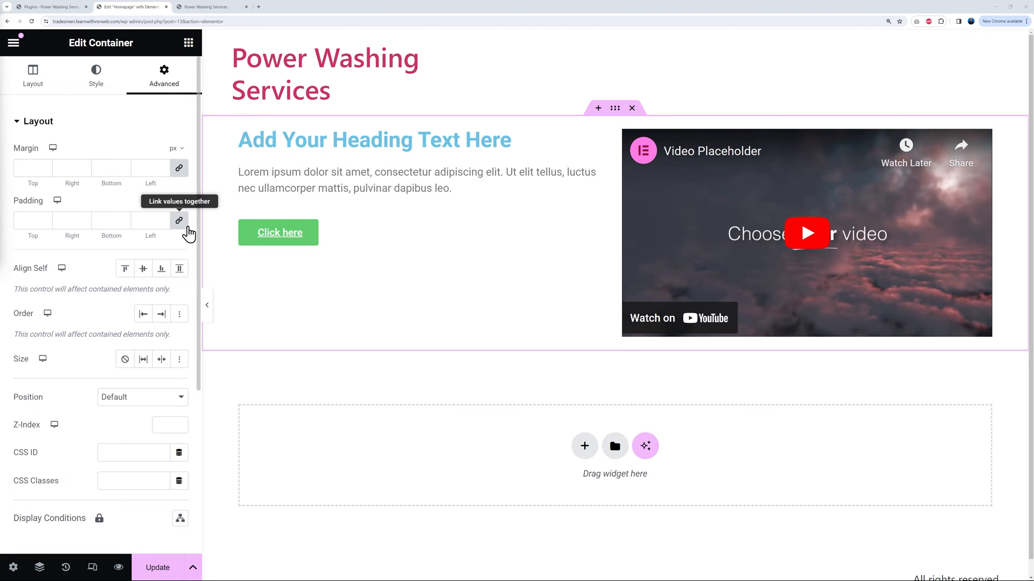
click(179, 222)
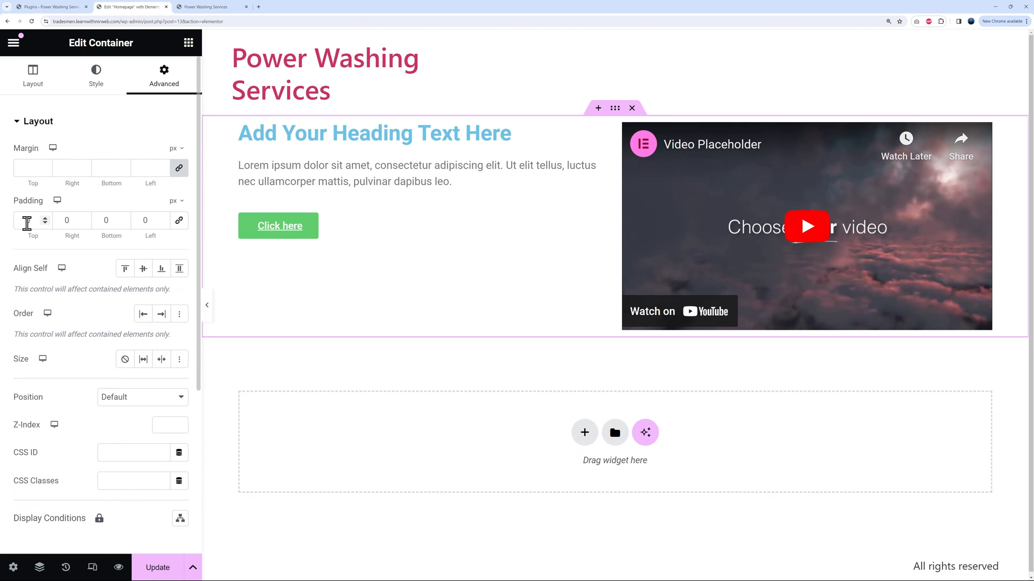
text(80)
click(104, 221)
text(8)
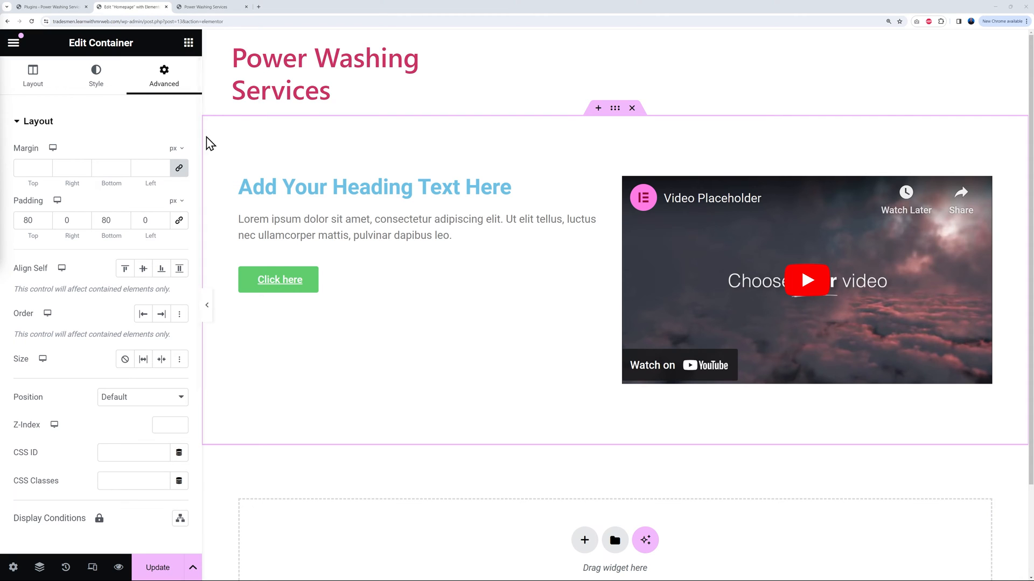
click(96, 78)
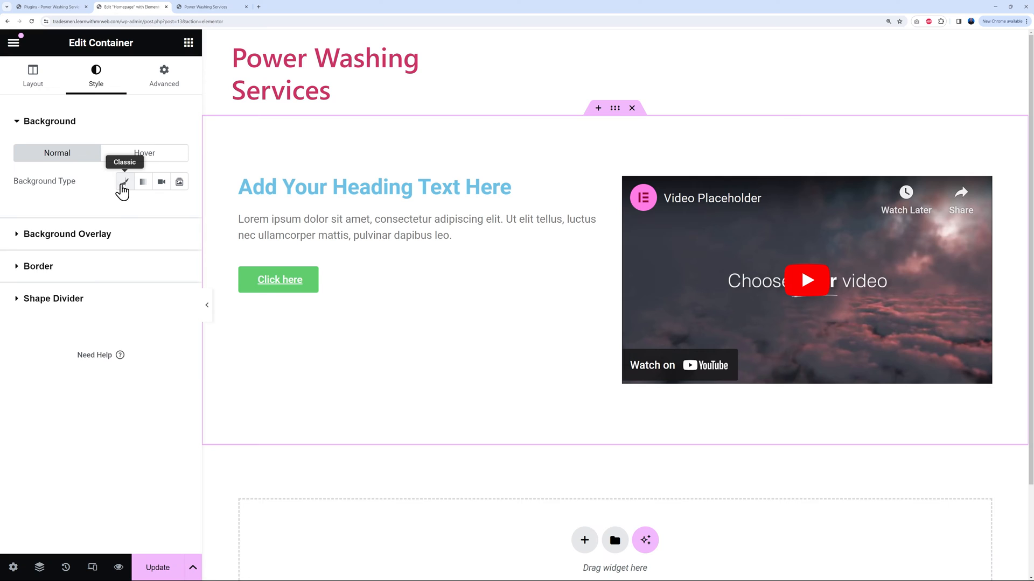
Give the container a Classic background in dark blue #1A349A
click(125, 182)
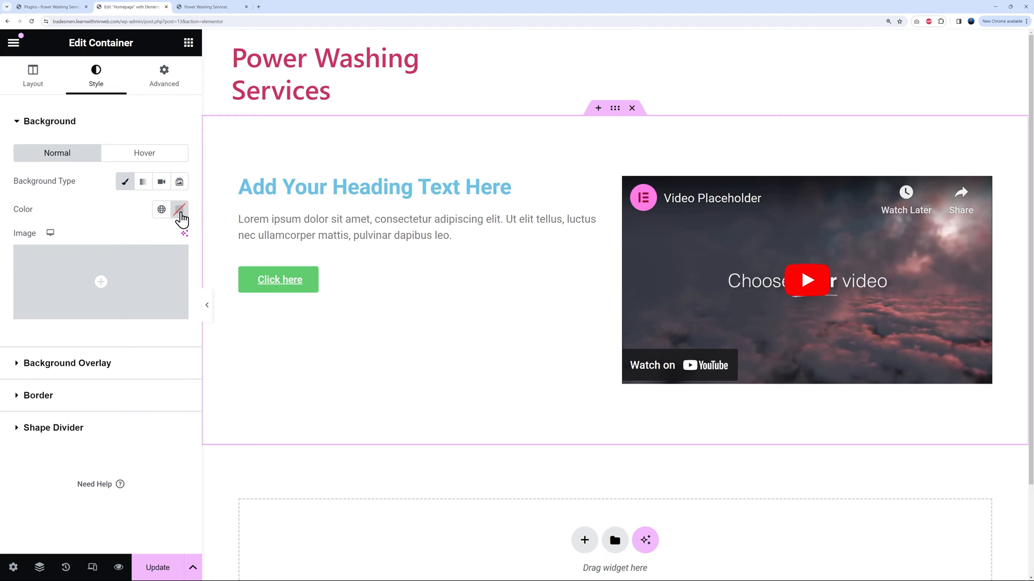
click(180, 209)
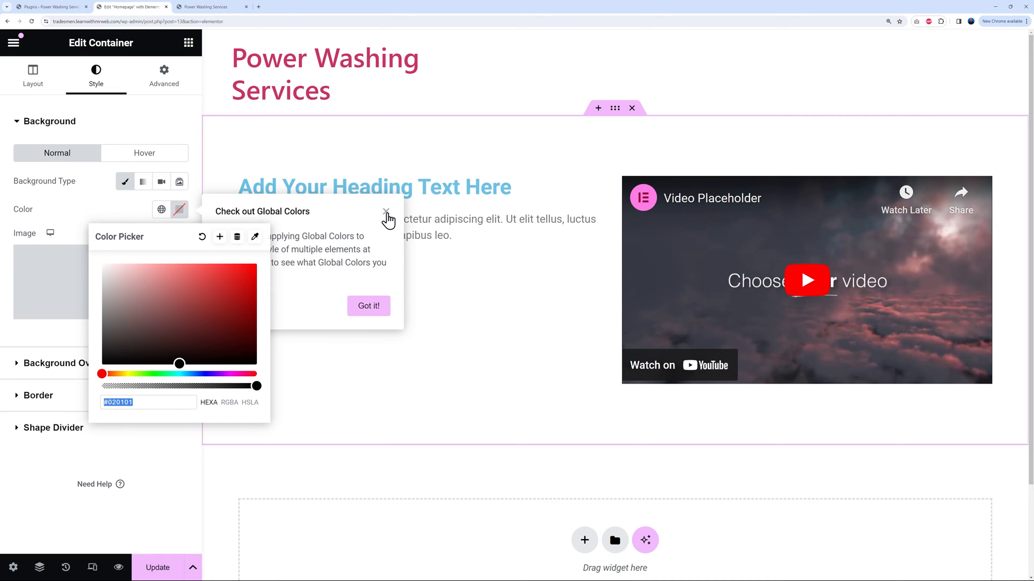
click(386, 212)
click(179, 211)
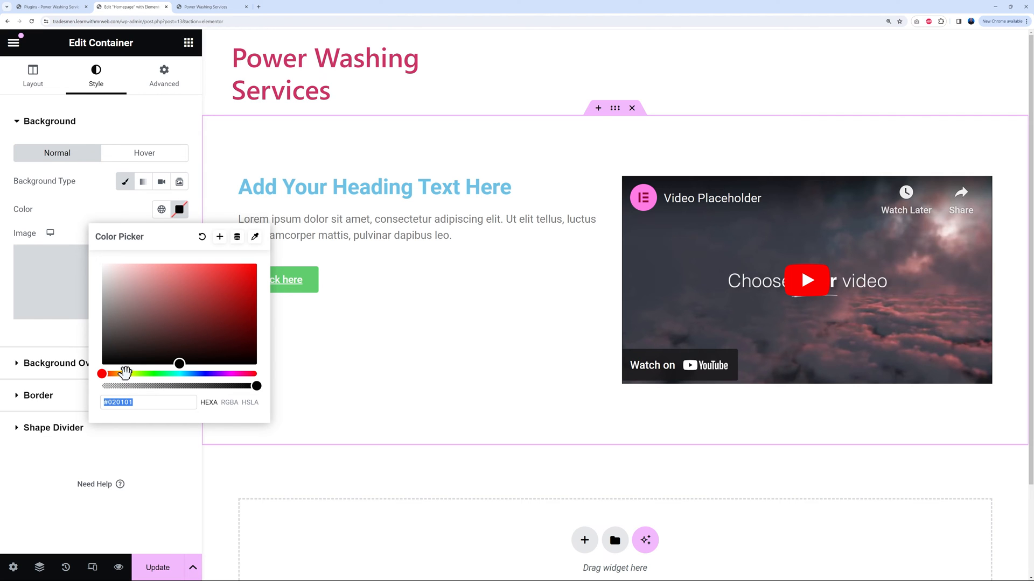
drag(125, 374, 200, 374)
click(187, 296)
drag(187, 297, 201, 264)
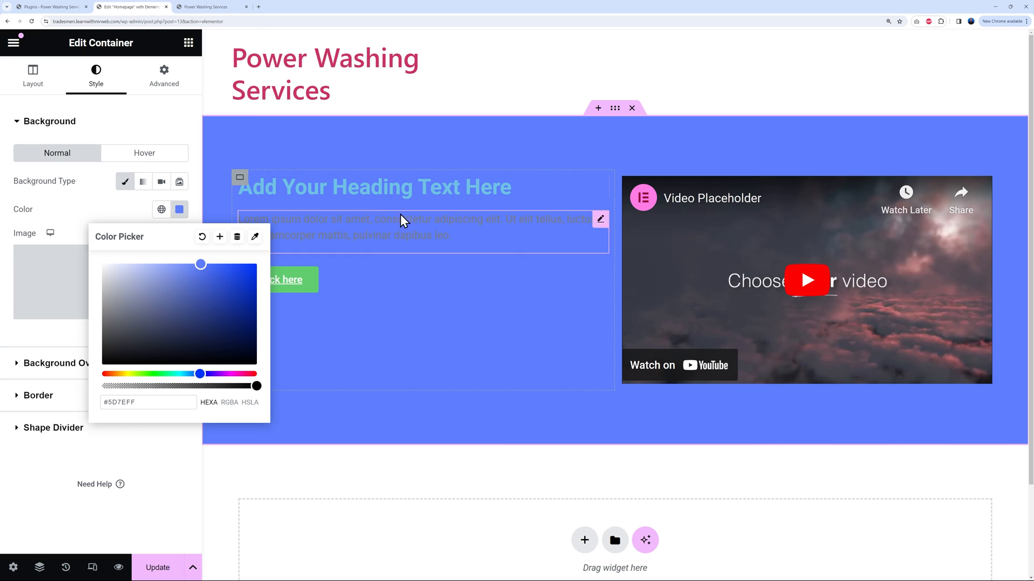
click(239, 281)
drag(241, 278, 228, 294)
click(134, 222)
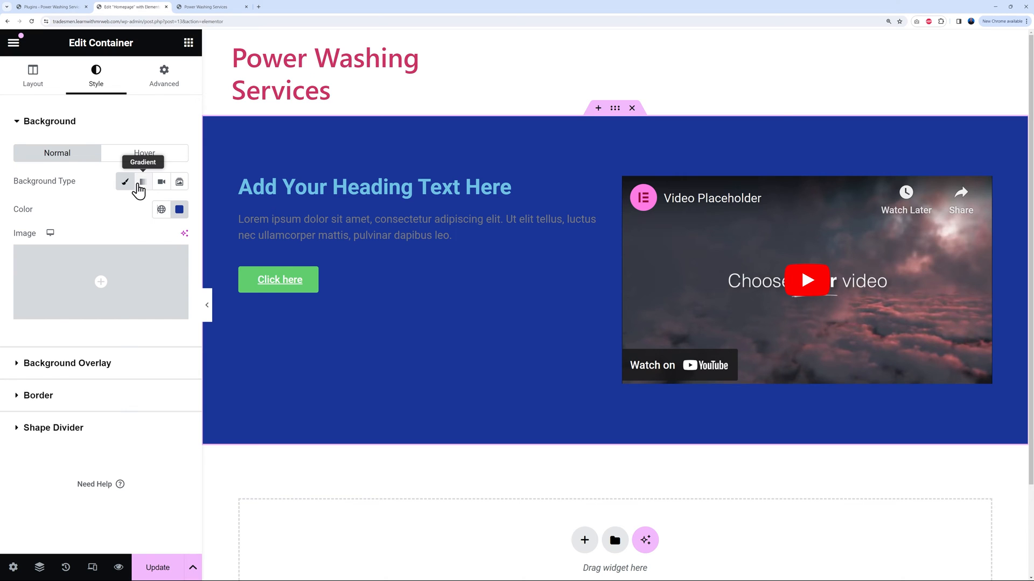
click(142, 182)
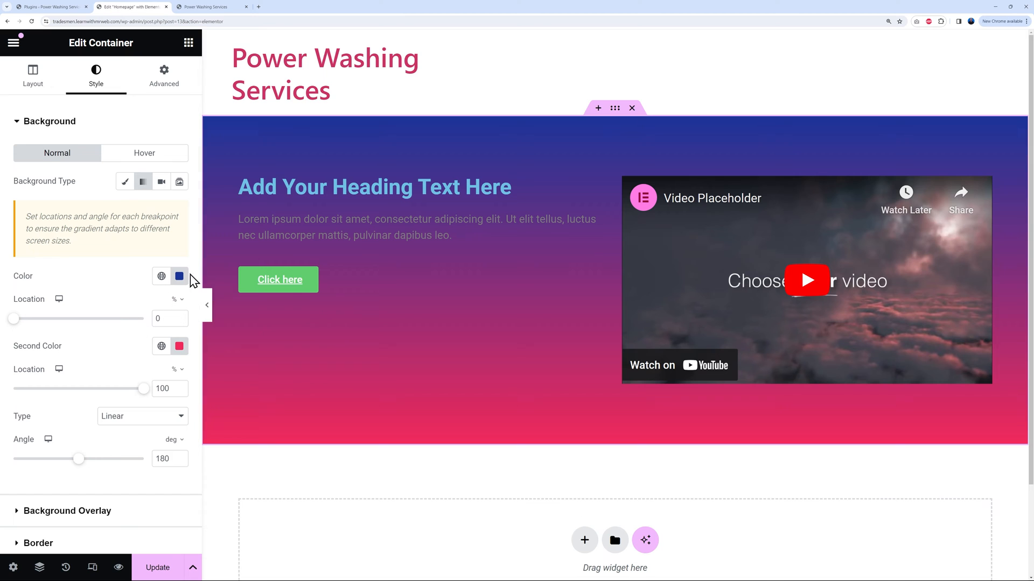
click(182, 353)
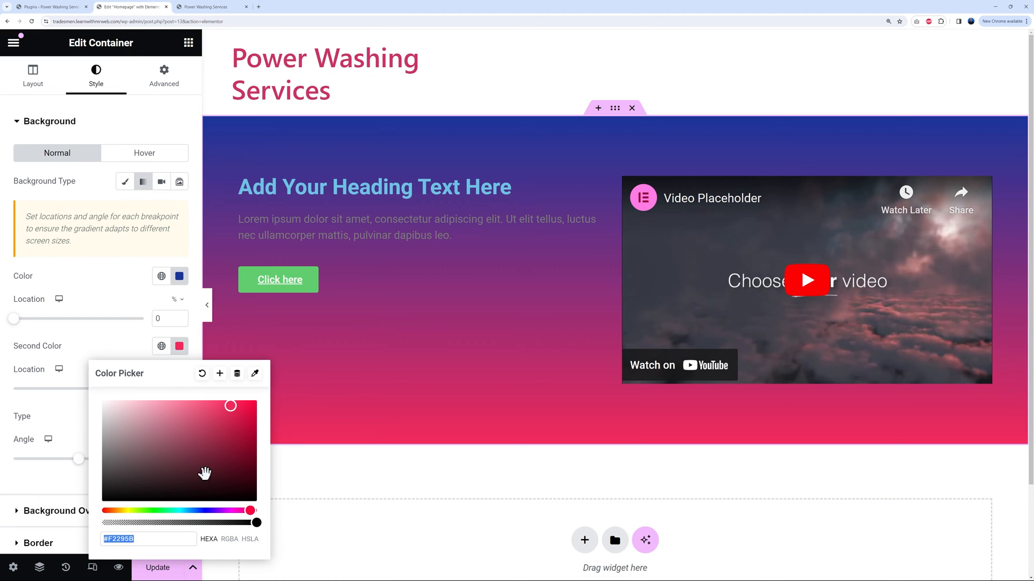
drag(203, 512, 198, 502)
drag(229, 439, 243, 462)
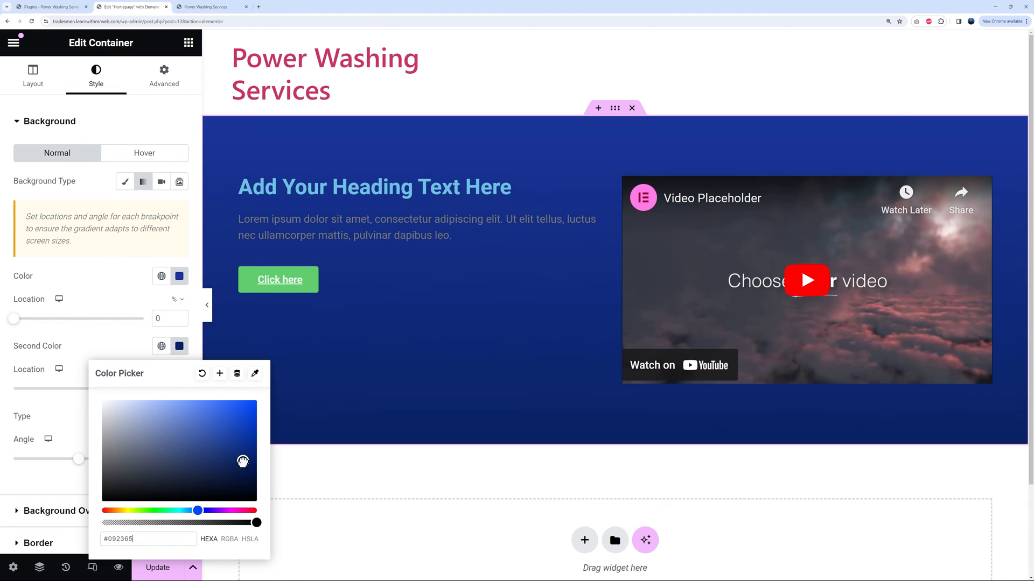
click(134, 360)
scroll(128, 434, down, 3)
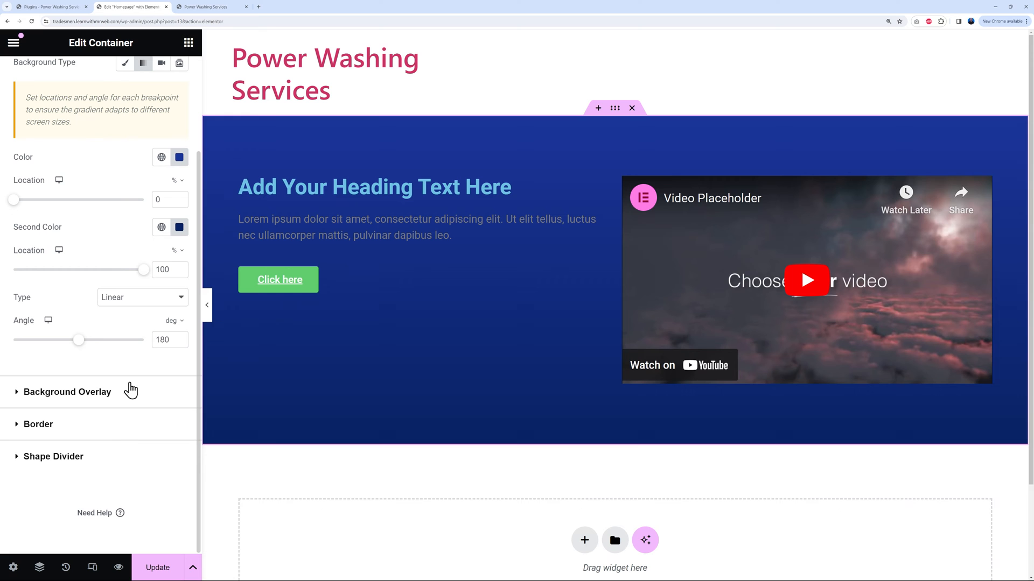
mouse_move(80, 341)
mouse_down()
mouse_move(107, 340)
mouse_move(48, 342)
mouse_move(86, 341)
mouse_up()
scroll(97, 302, up, 1)
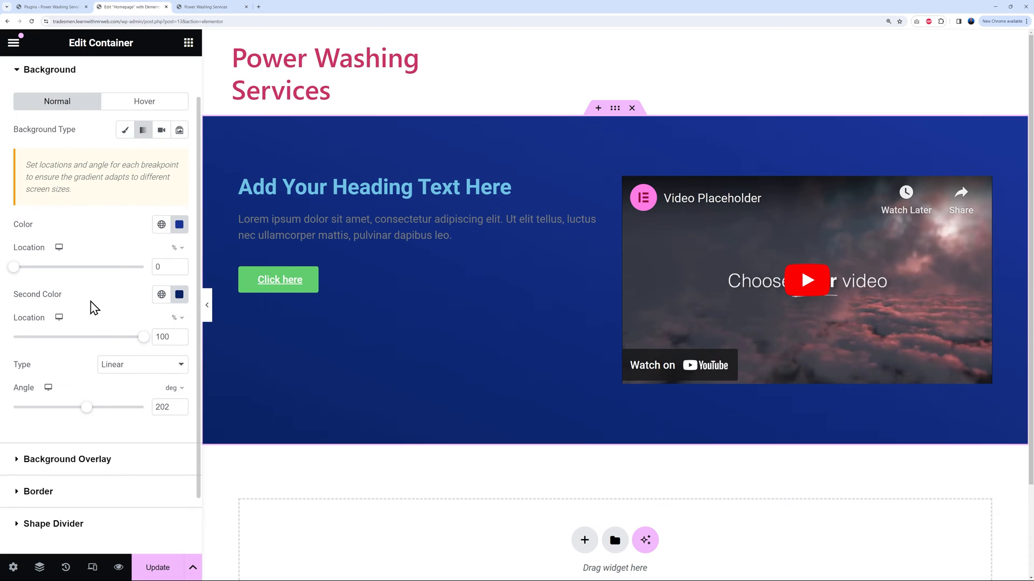
click(124, 130)
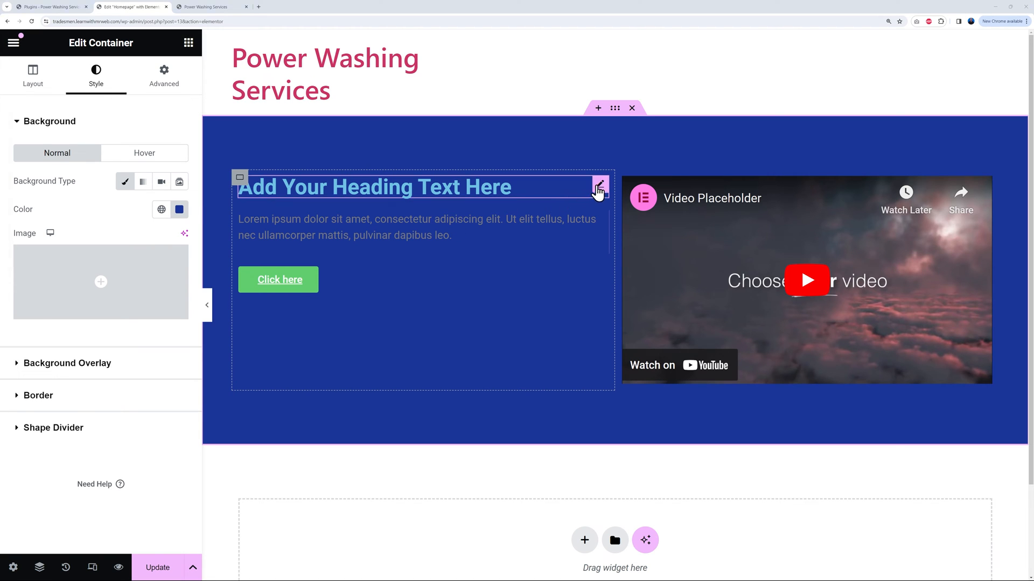
Replace the placeholder heading title with 'Power Washing Services DUBLIN'
click(598, 184)
triple_click(139, 193)
text(P)
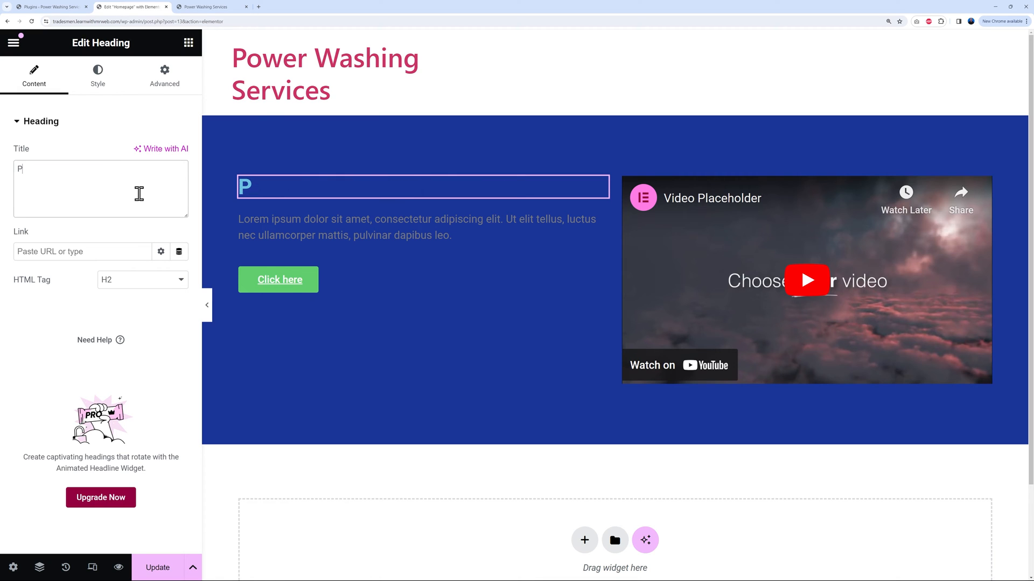
text(ower Washing )
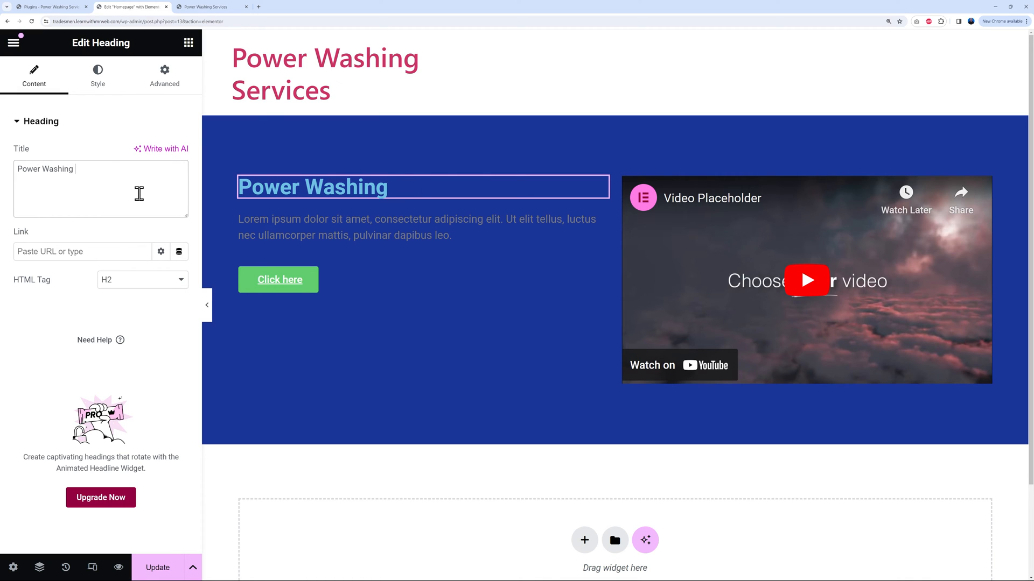
text(Services DUBLIN)
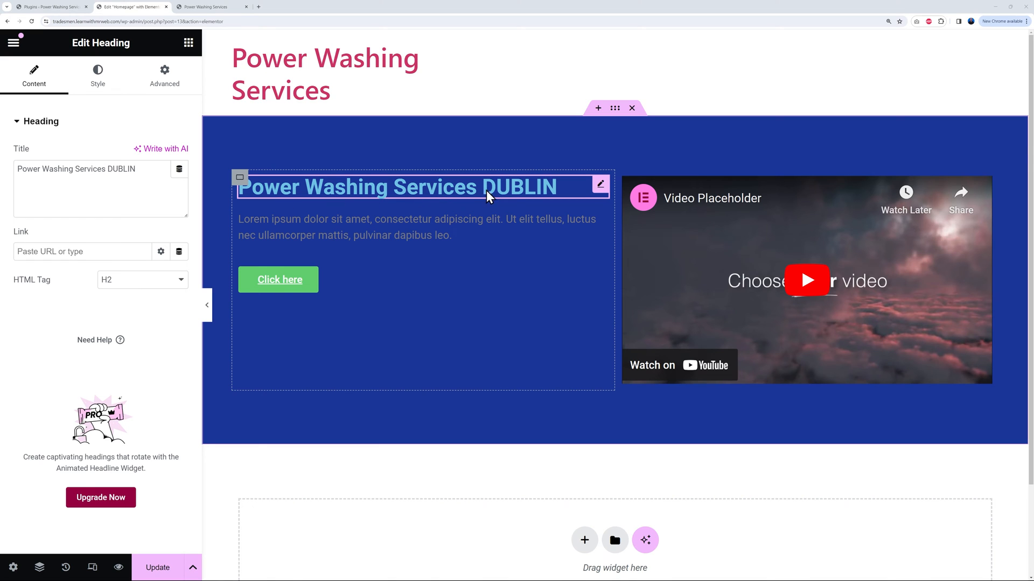
click(99, 86)
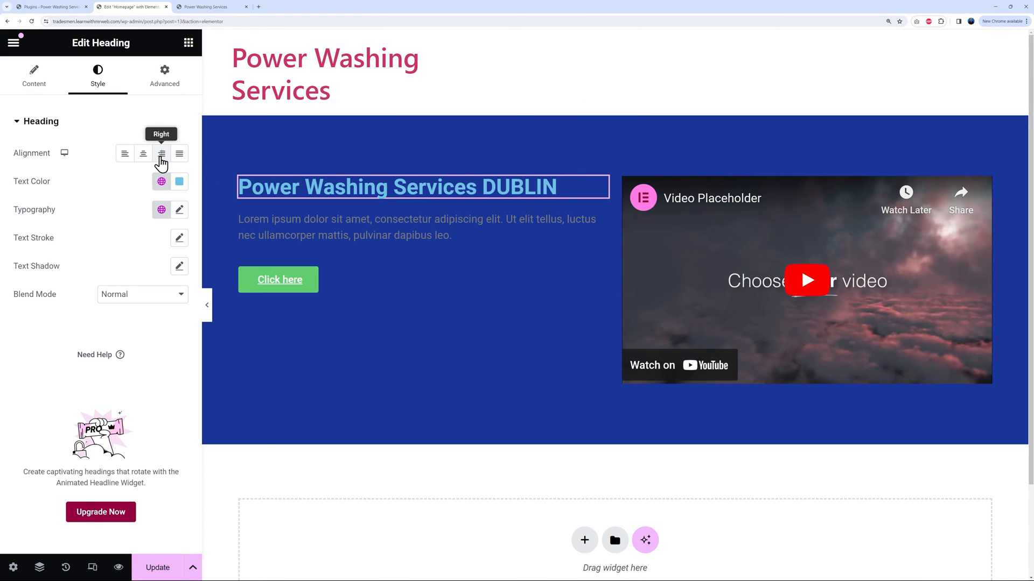
Left-align the heading and make its text color white #FFFFFF
click(162, 156)
click(144, 156)
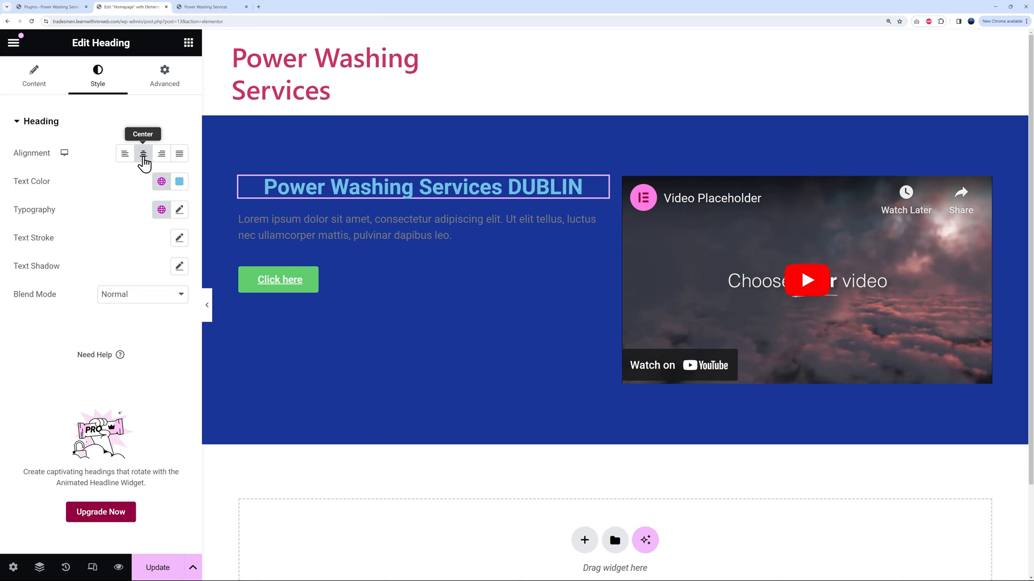
click(125, 156)
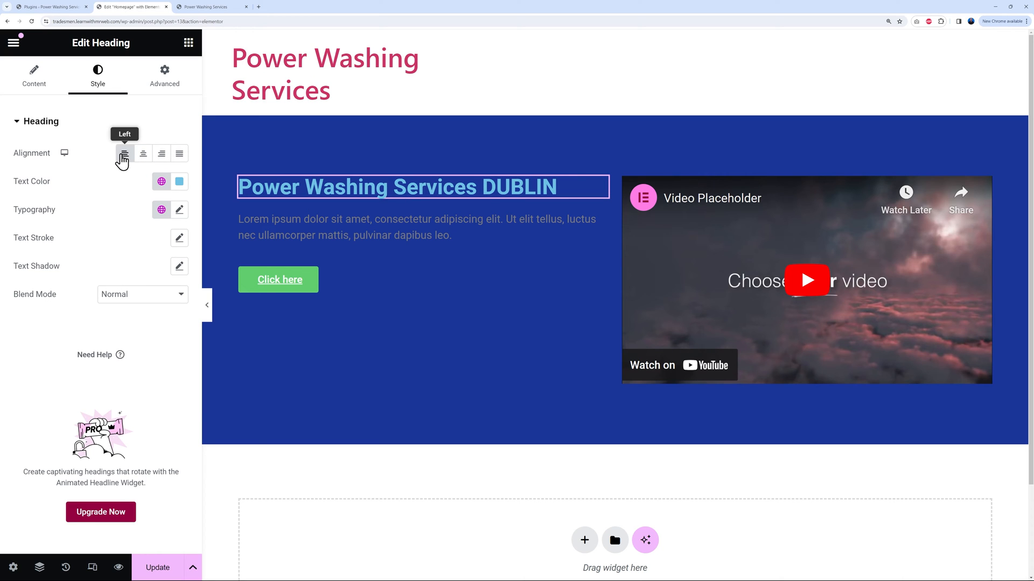
click(180, 182)
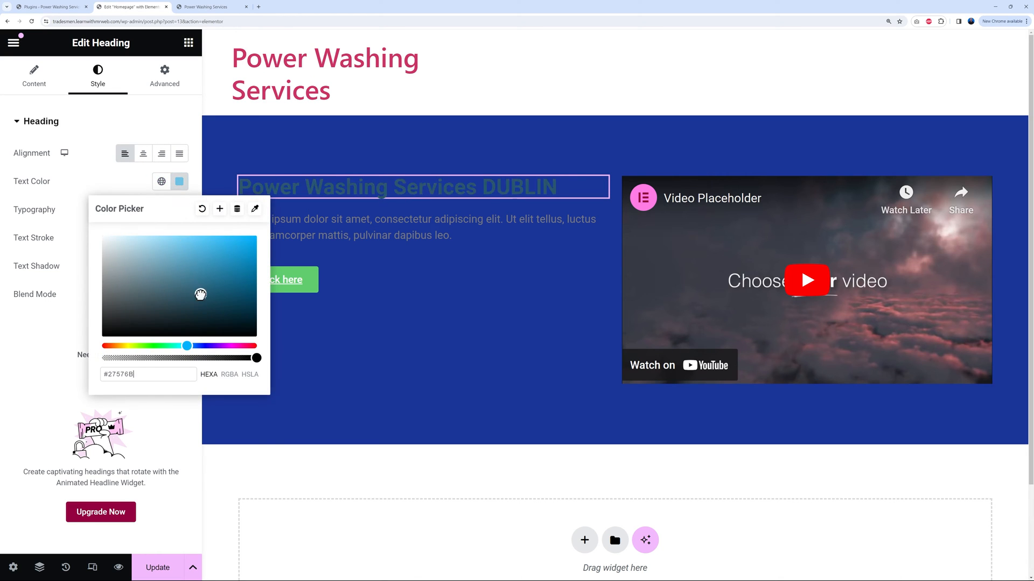
click(92, 192)
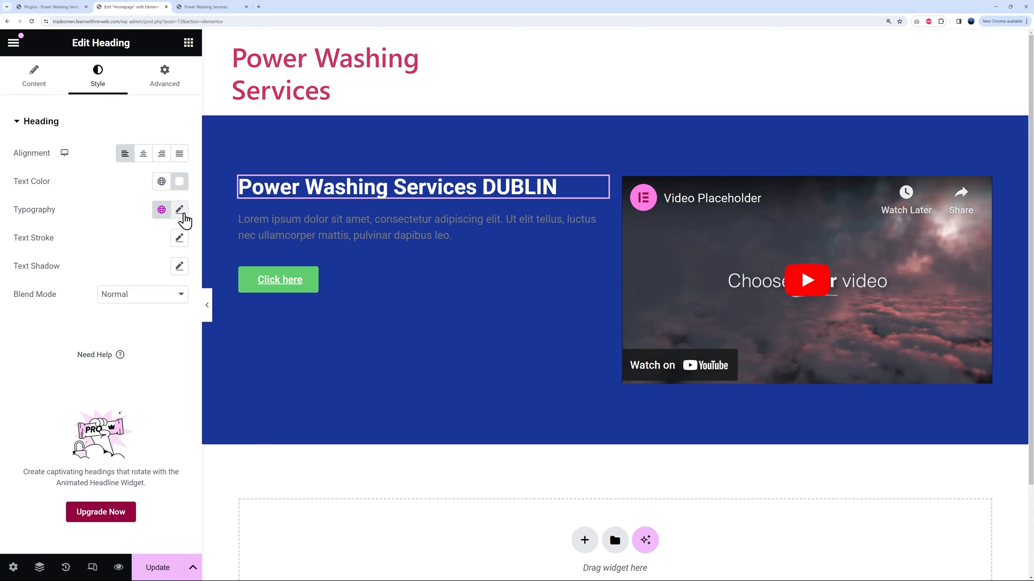
Set the heading typography to Roboto, weight 800 (Extra Bold), size about 34 px
click(179, 210)
click(168, 278)
click(169, 280)
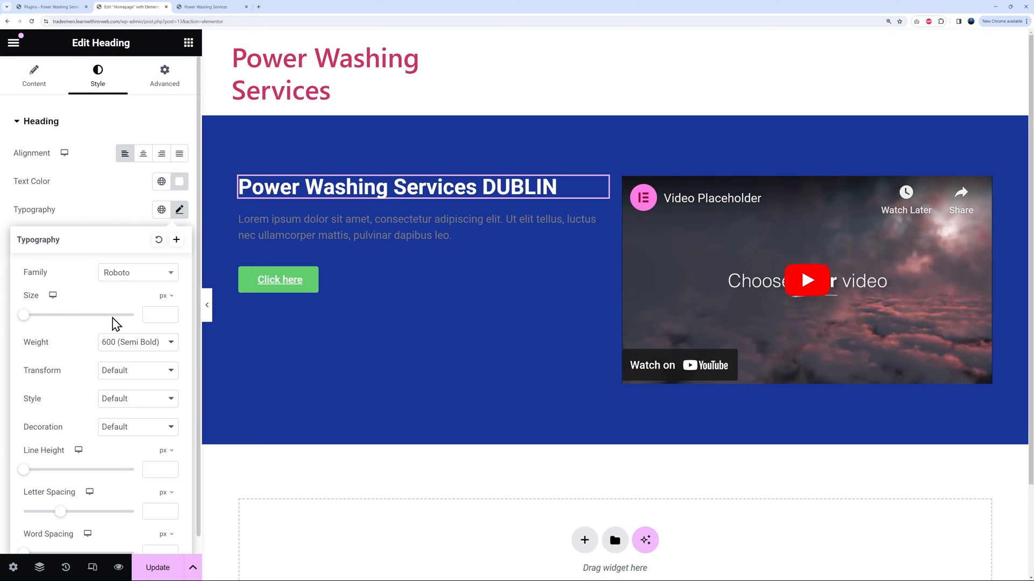
click(162, 348)
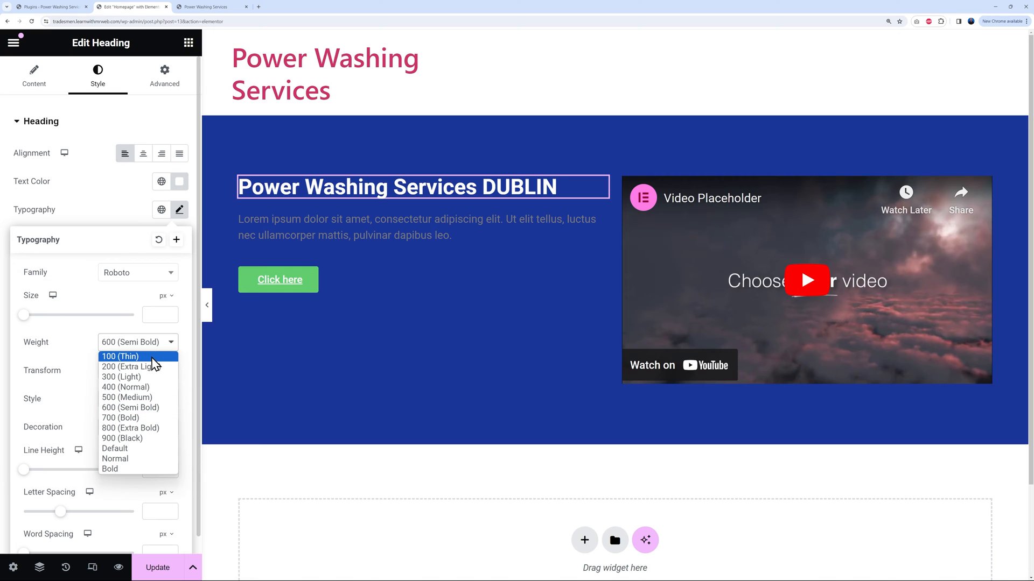
click(153, 357)
click(172, 342)
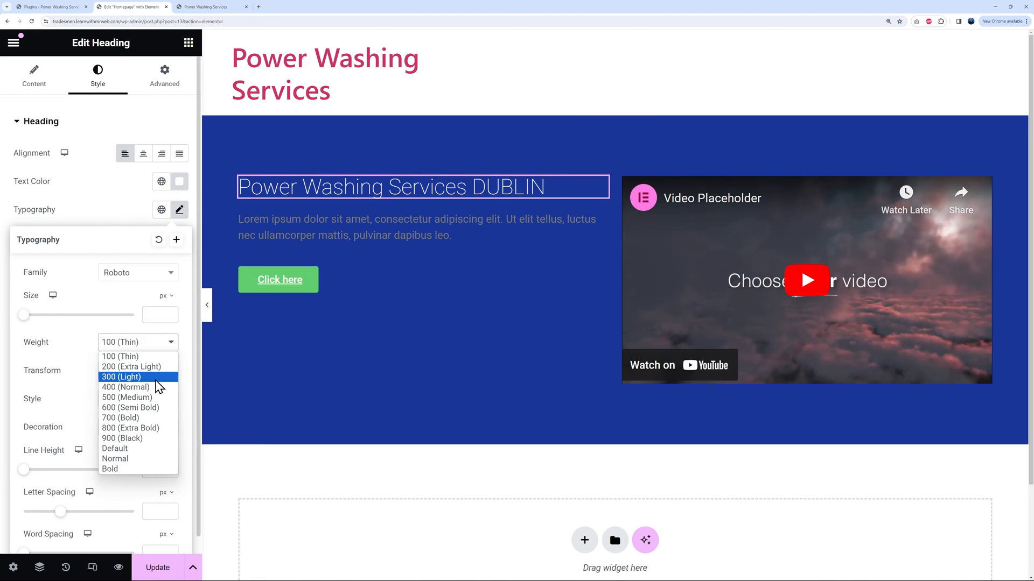
click(162, 377)
click(171, 343)
click(162, 399)
click(171, 343)
click(156, 429)
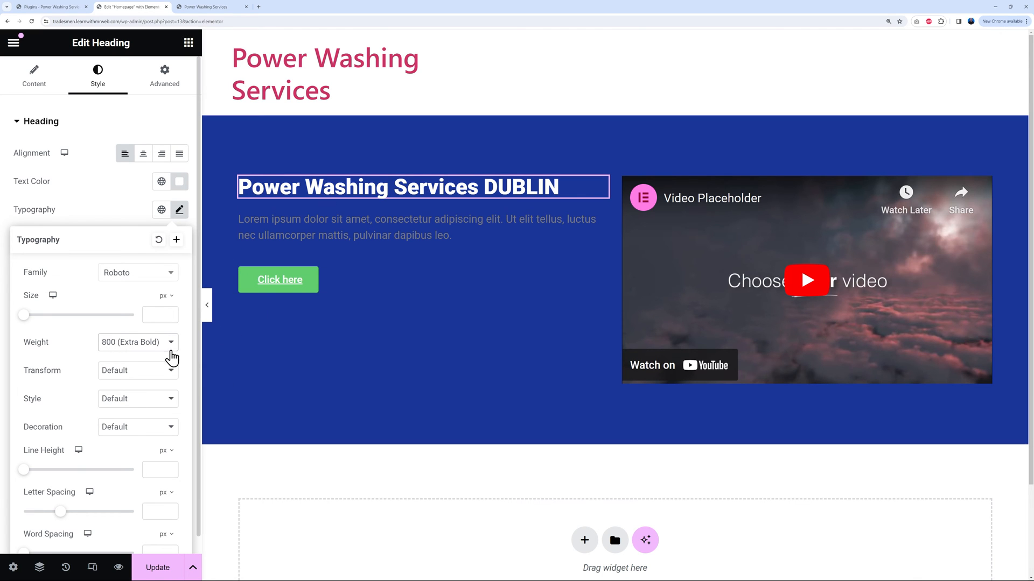
drag(25, 320, 43, 326)
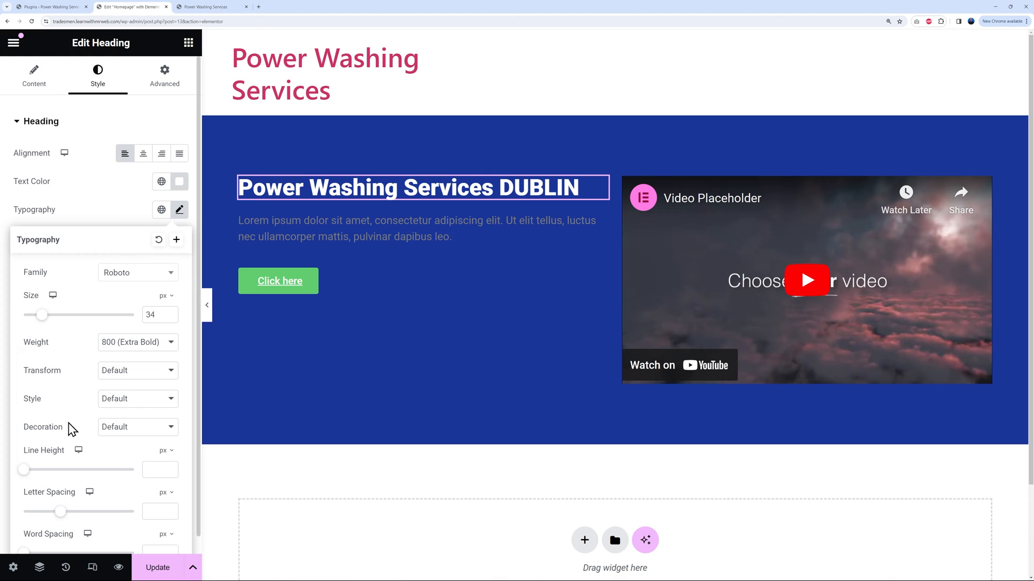
click(145, 194)
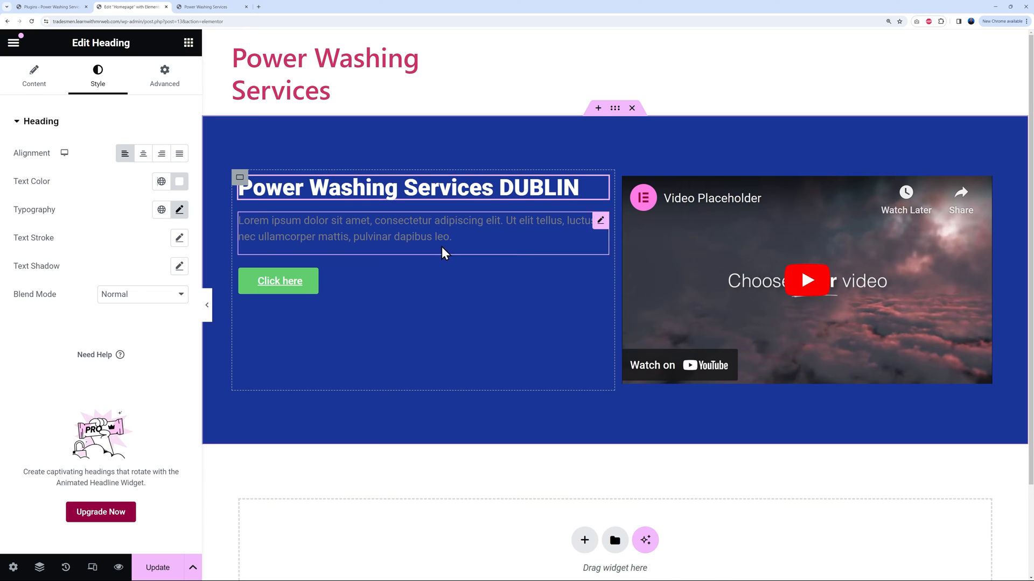
Replace the Lorem ipsum paragraph with the pasted 'Established in 2005…' Dublin company blurb
click(599, 221)
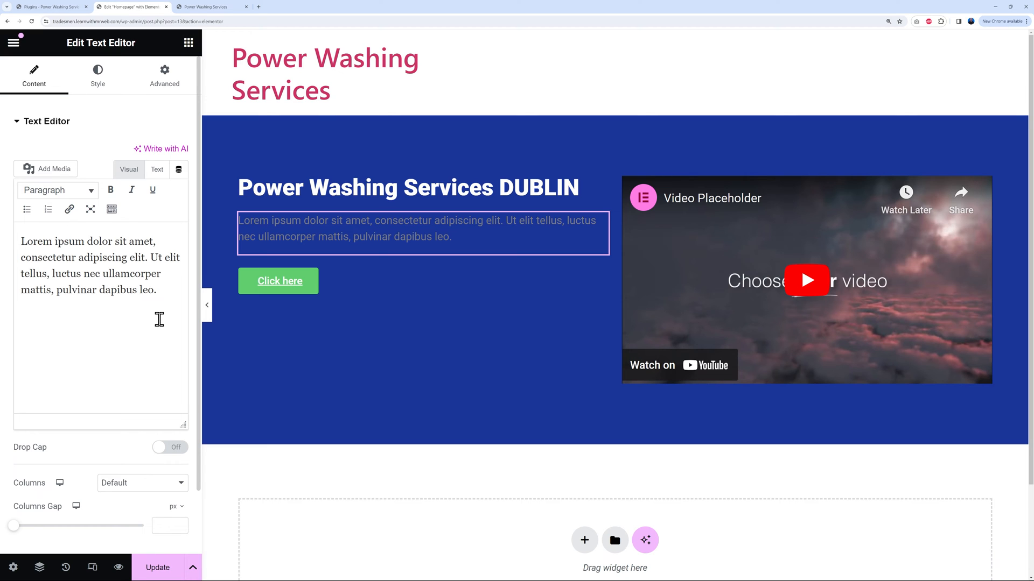
drag(165, 301, 19, 239)
text(Established in 2005, we cover the whole of Dublin and surrounding counties. Power washing Dublin: transform your home's exterior with our expert services. Say goodbye to dirt and grime, hello to a brighter home!)
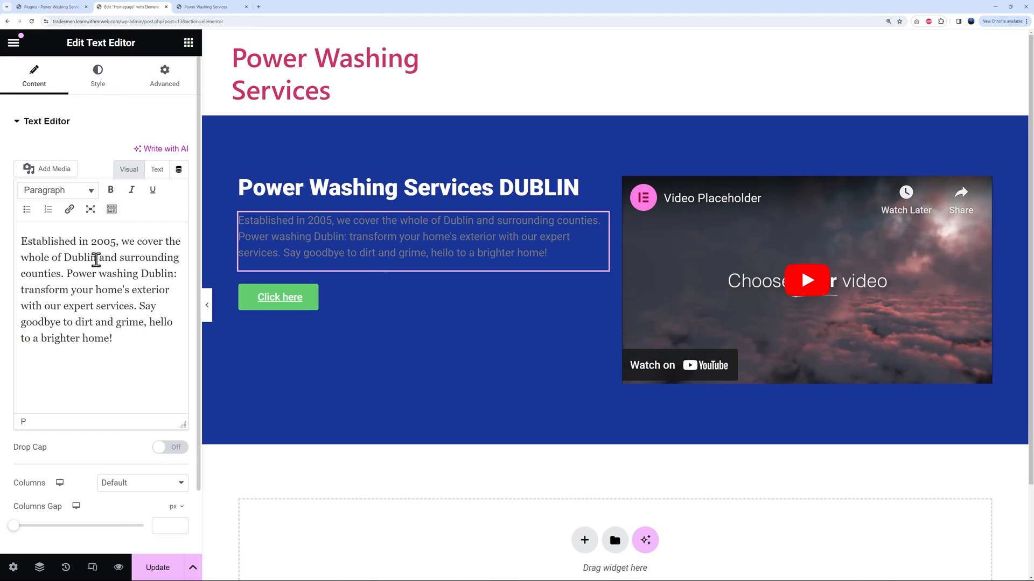
drag(66, 274, 173, 274)
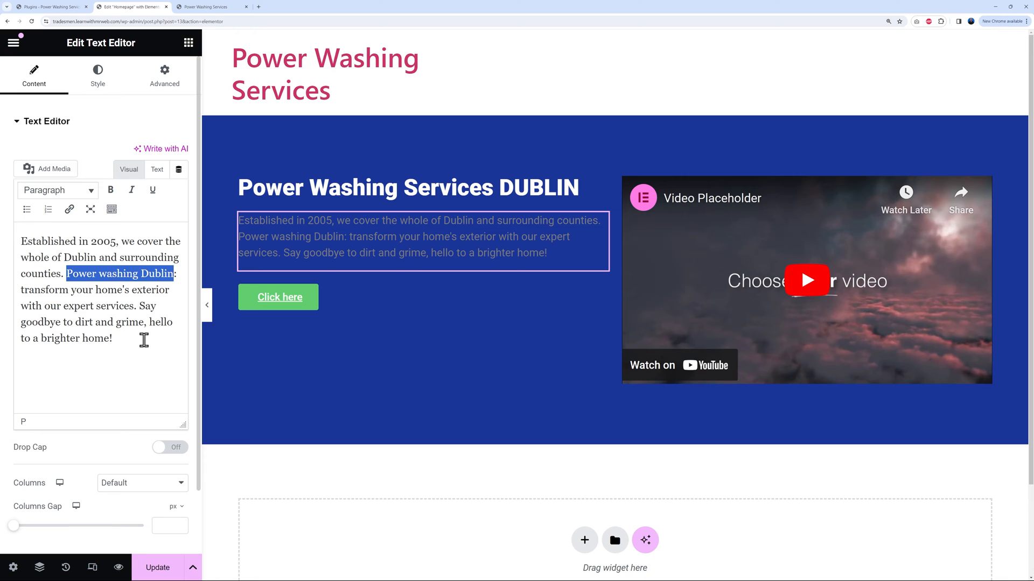
click(123, 353)
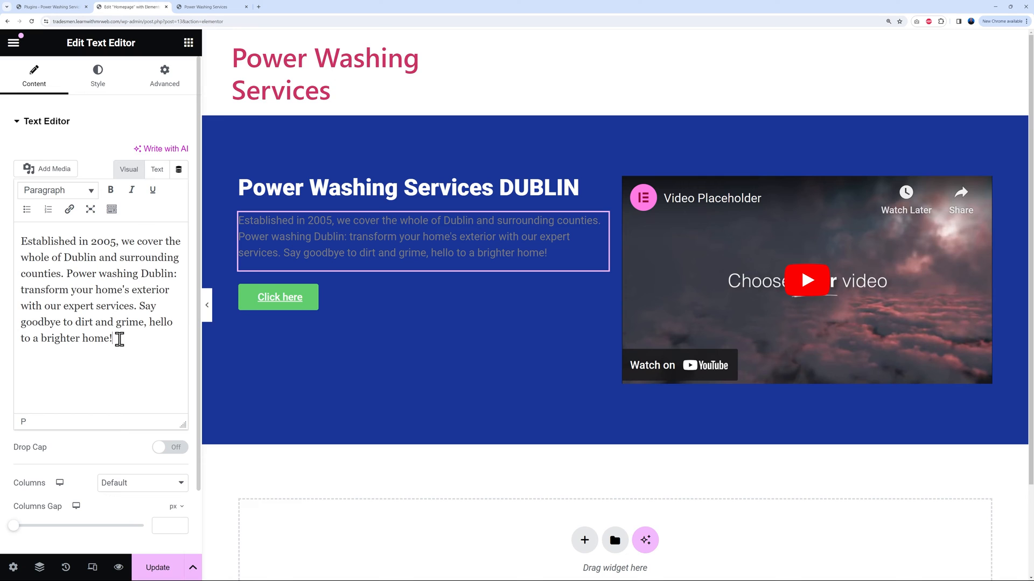
drag(66, 274, 173, 273)
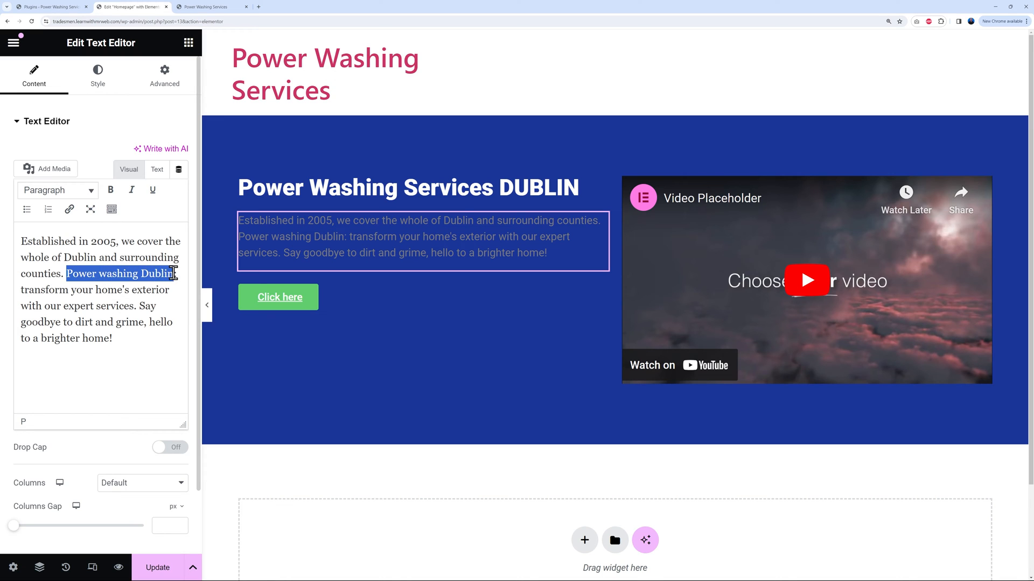
click(133, 360)
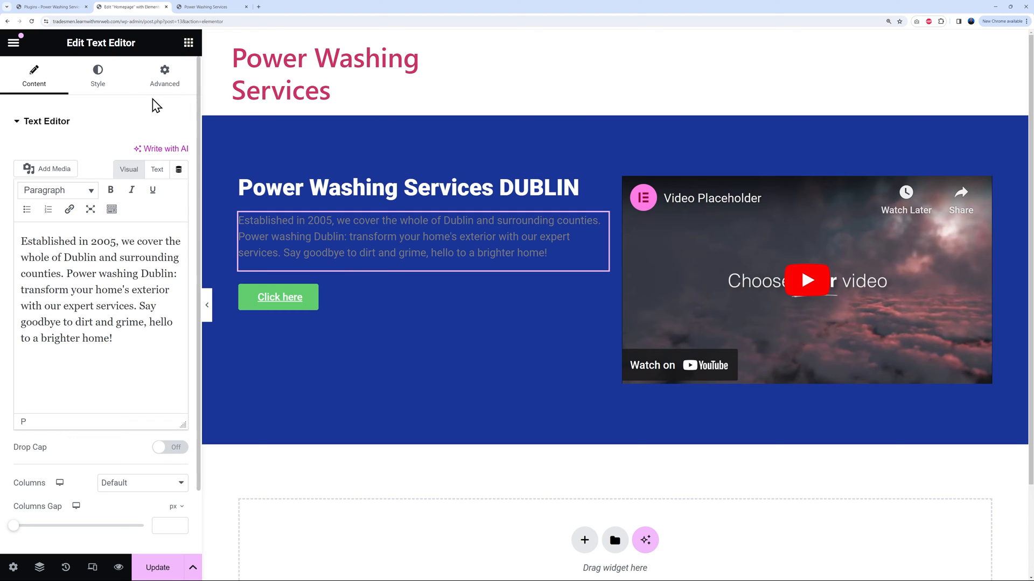
Set the paragraph's text color to white
click(98, 86)
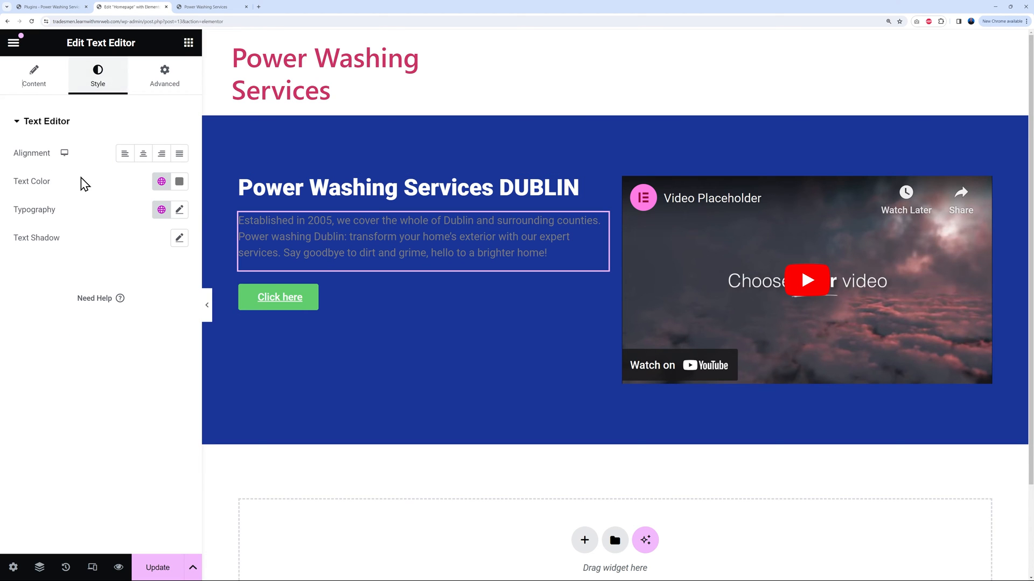
click(175, 187)
drag(169, 256, 83, 232)
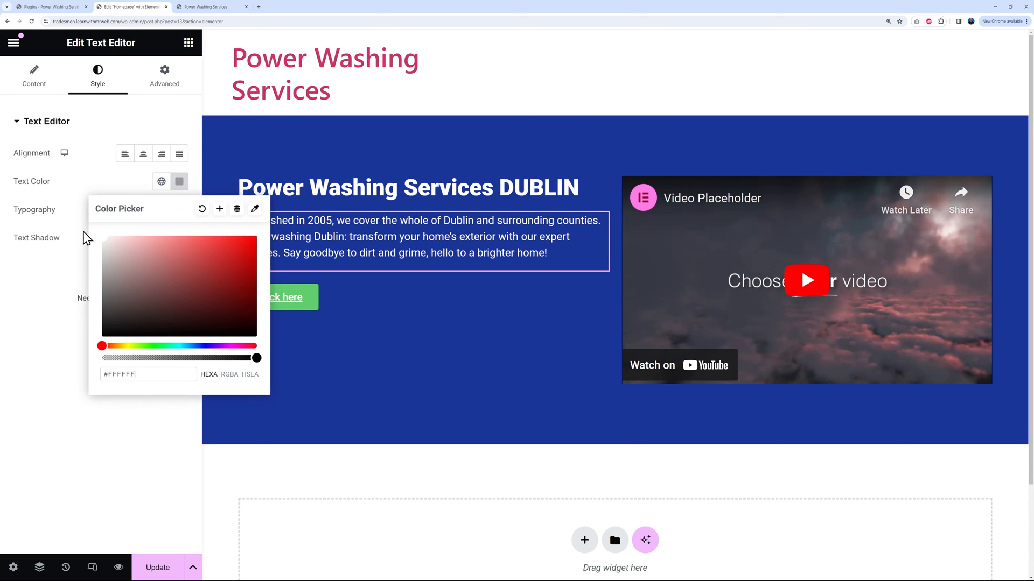
click(45, 303)
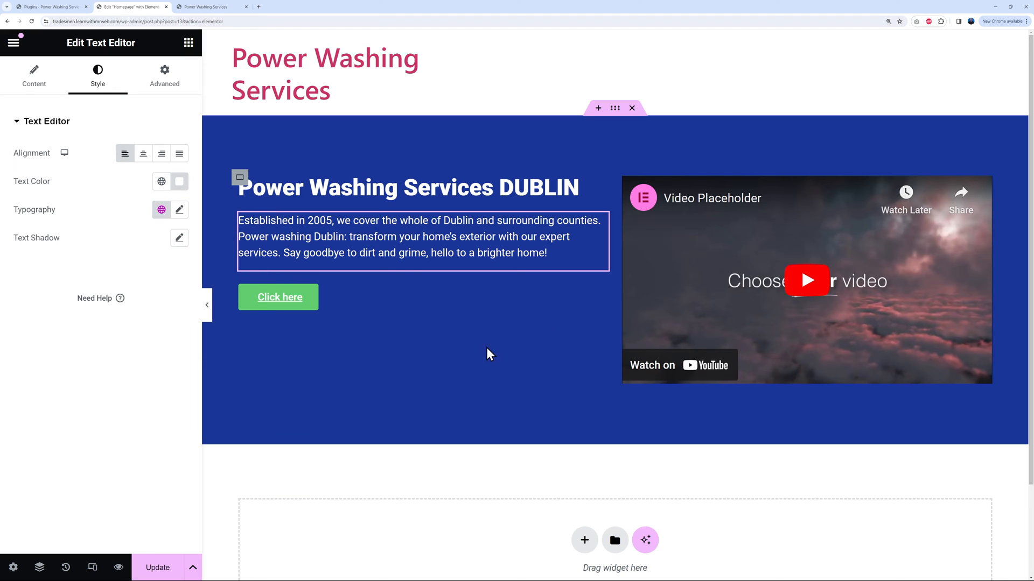
click(600, 296)
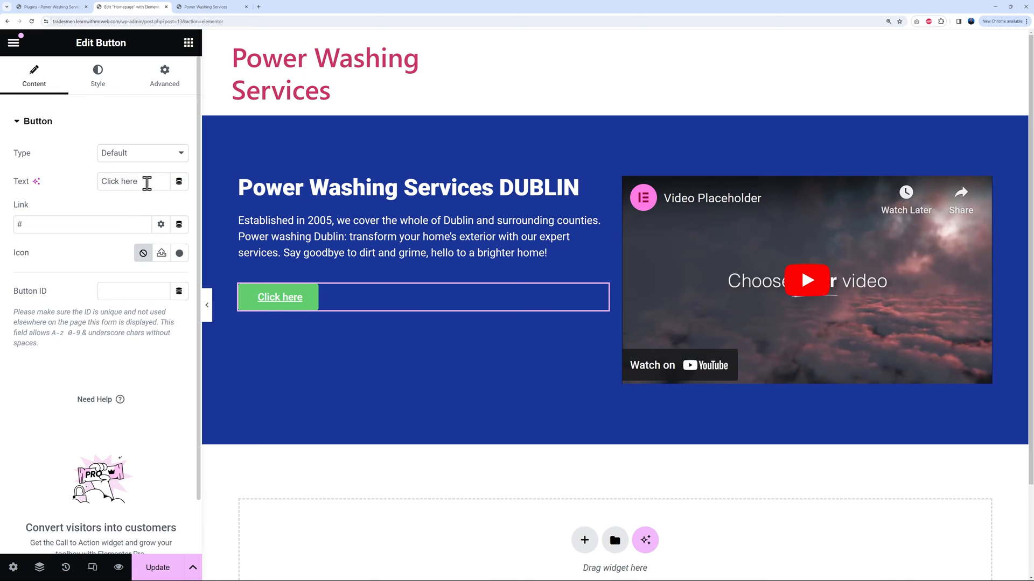
Change the button label to 'Request a FREE Quote' and set its link to #
drag(145, 181, 82, 195)
text(Requ)
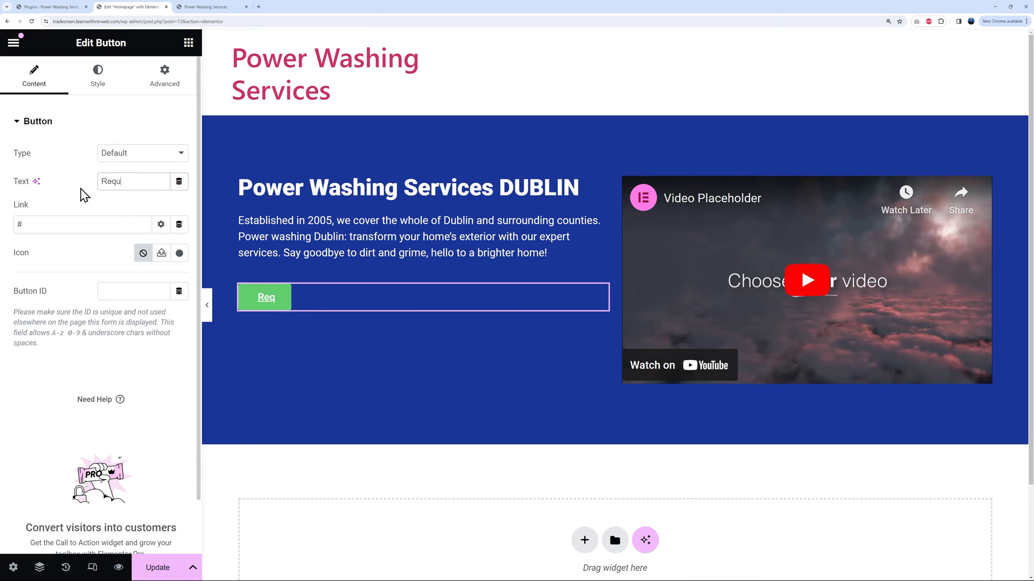
text(est a FREE Quote)
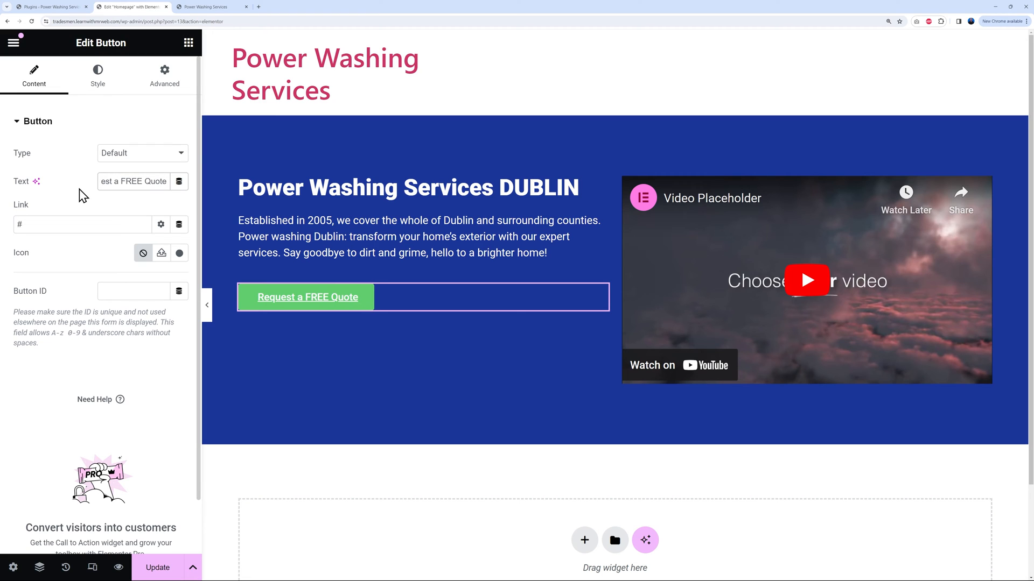
key(Home)
click(21, 227)
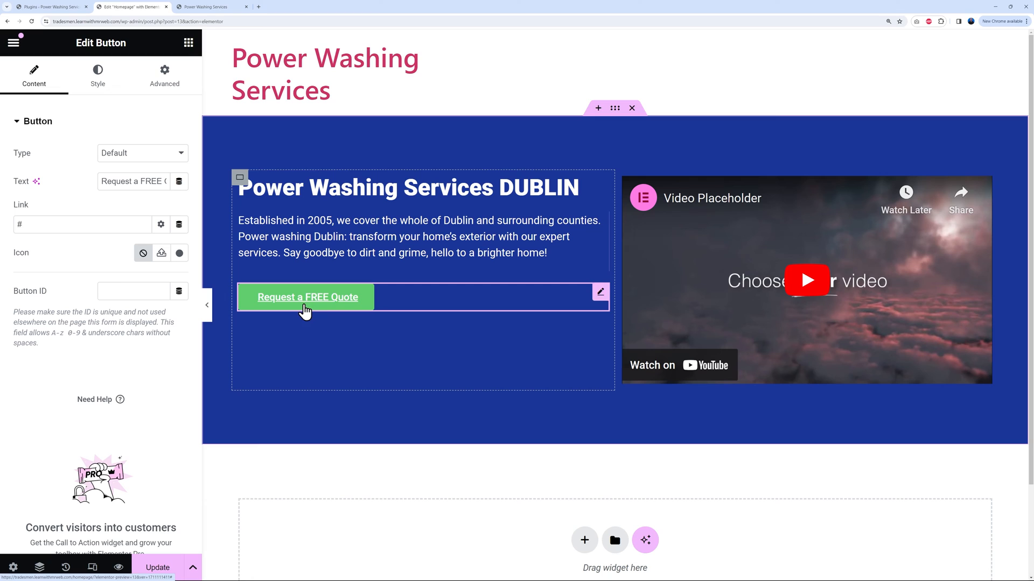
click(20, 225)
text(#)
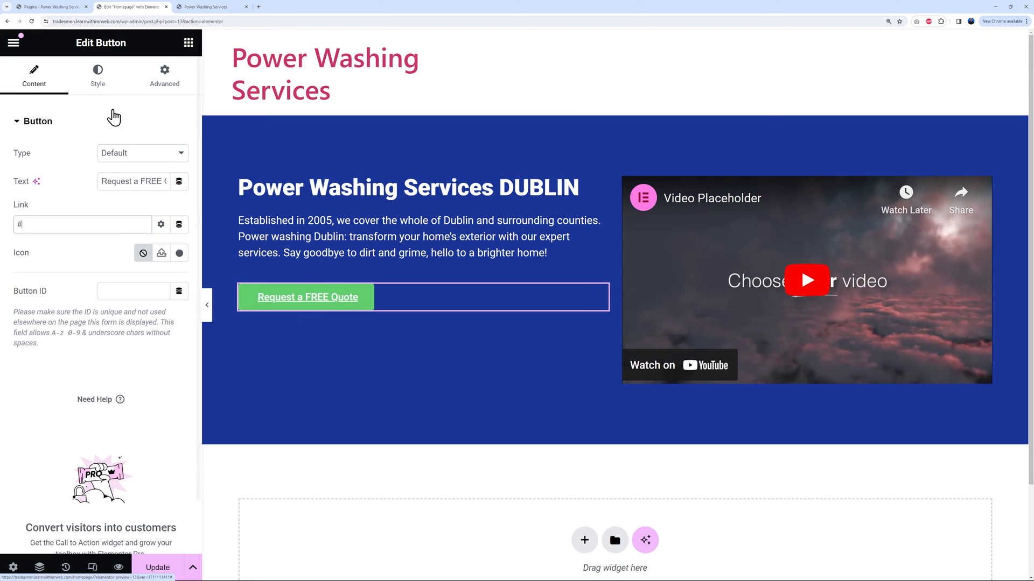
click(98, 83)
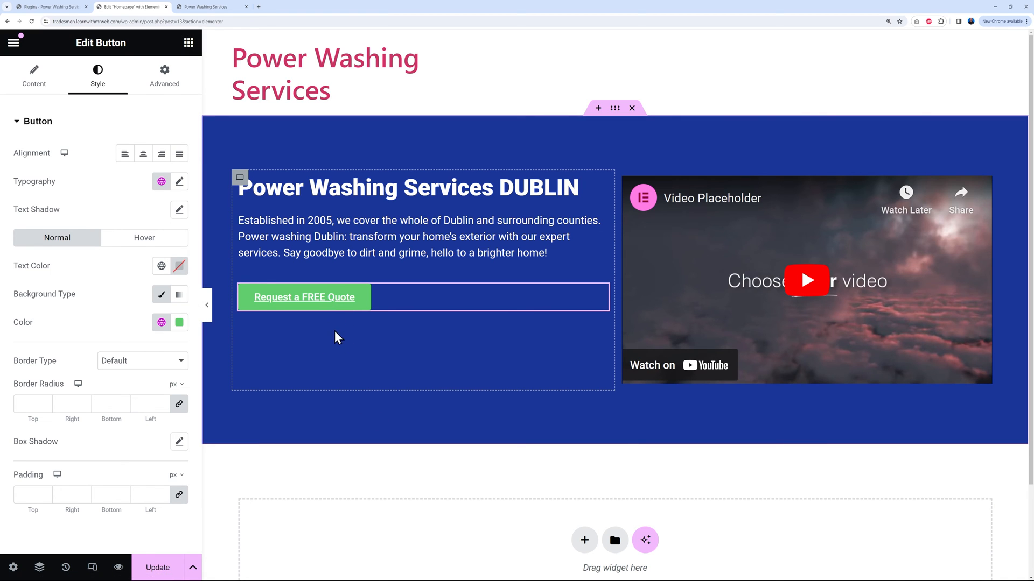
Set the button's hover background to white and hover text color to dark blue #1A3685
click(146, 241)
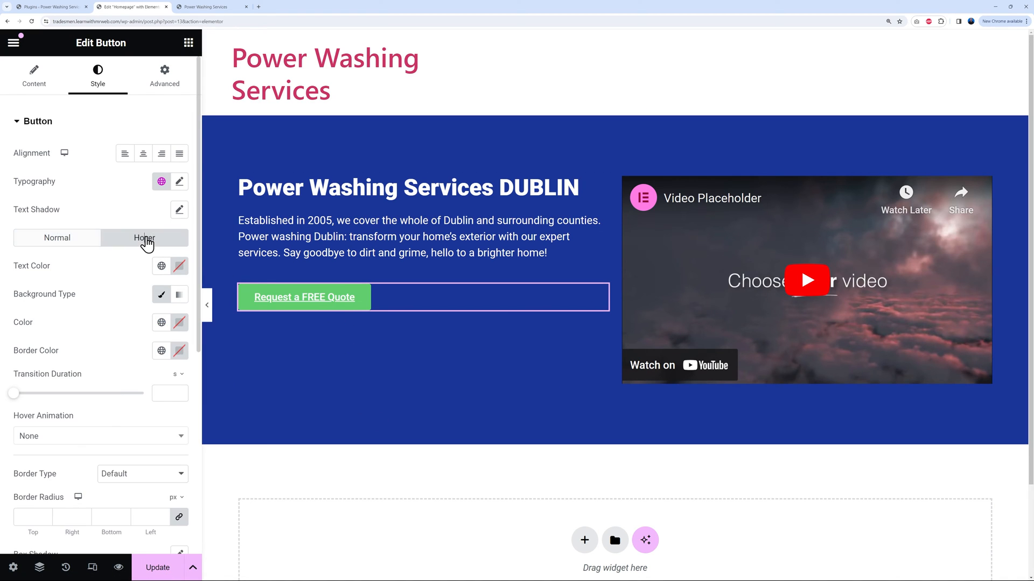
click(180, 323)
drag(164, 428, 95, 375)
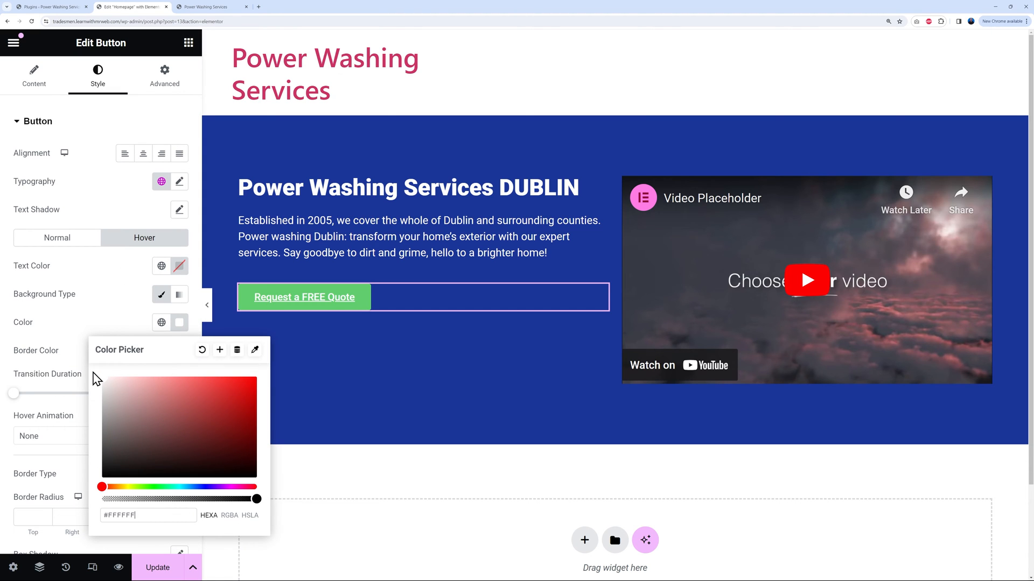
click(98, 317)
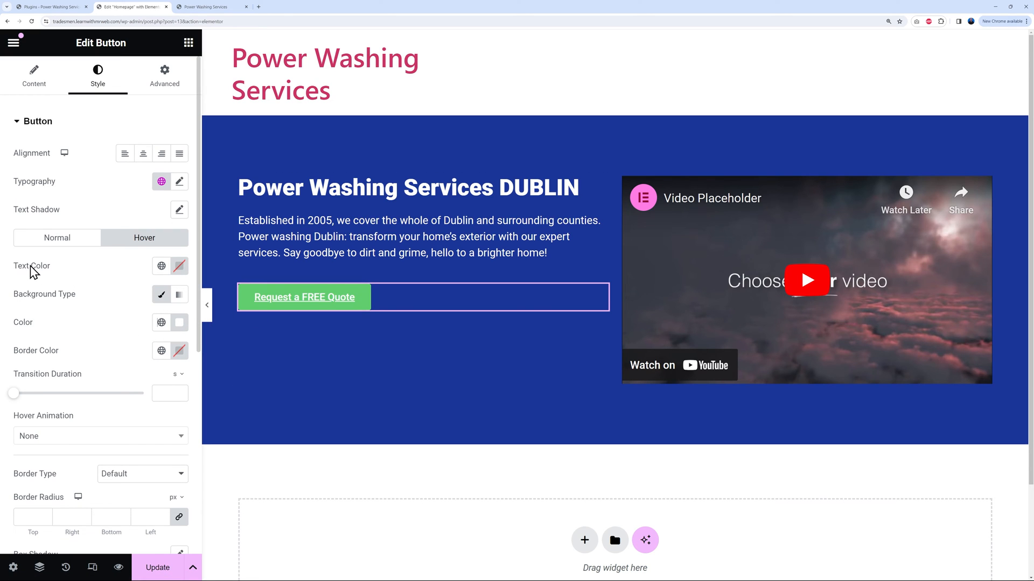
click(179, 268)
click(210, 430)
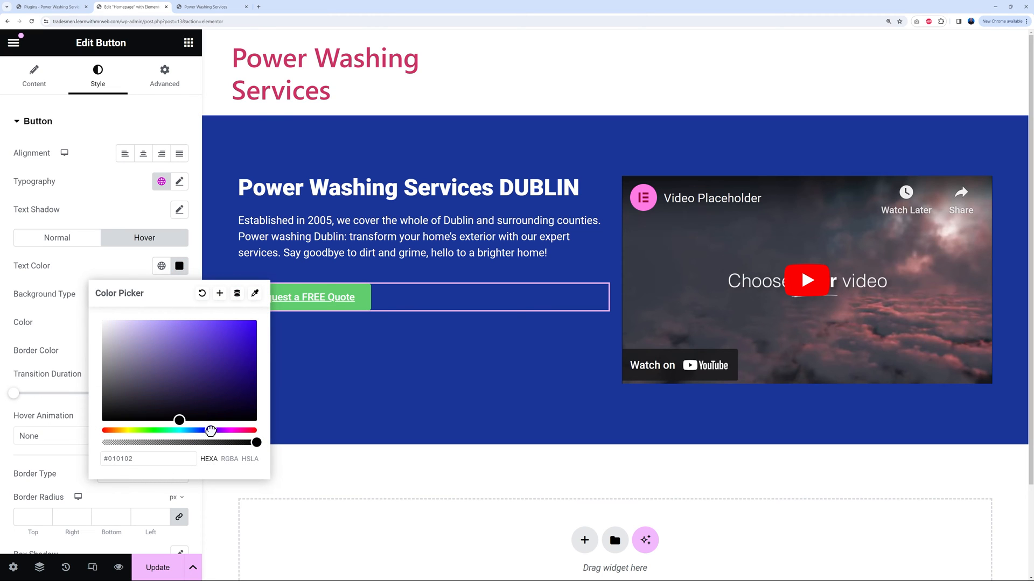
click(226, 368)
drag(211, 431, 198, 431)
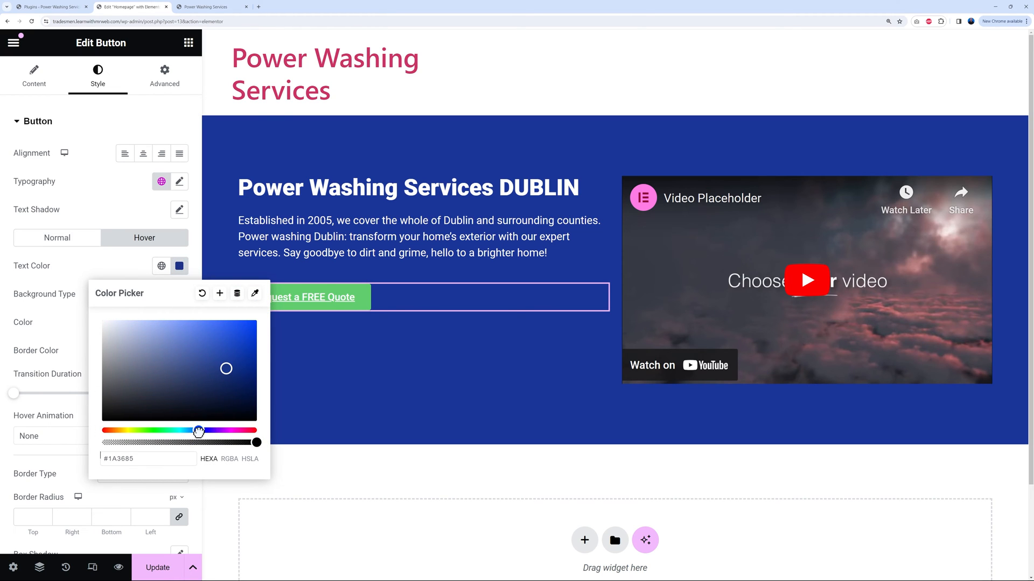
click(105, 267)
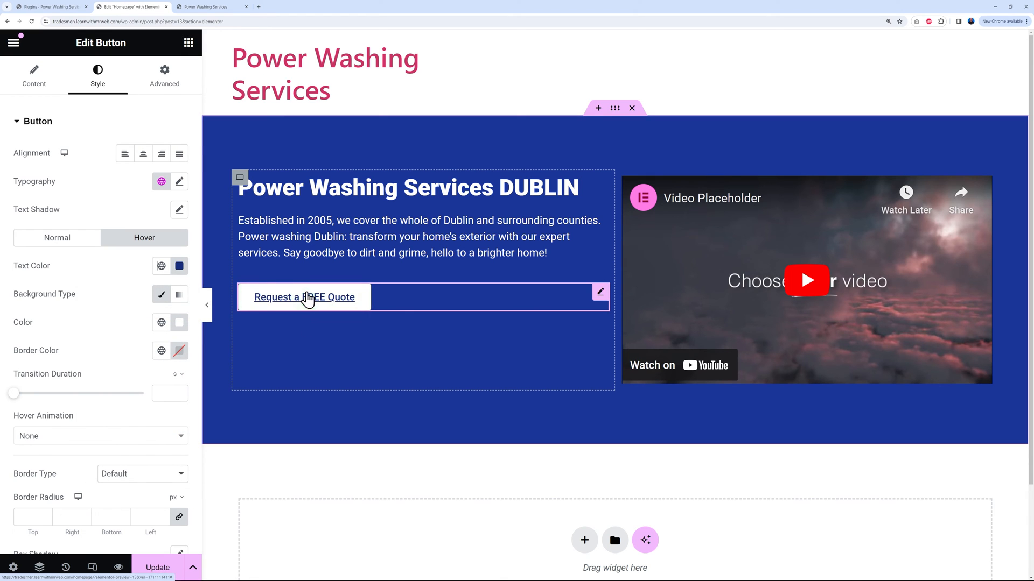
Set the button's normal background color to black #000000
click(51, 240)
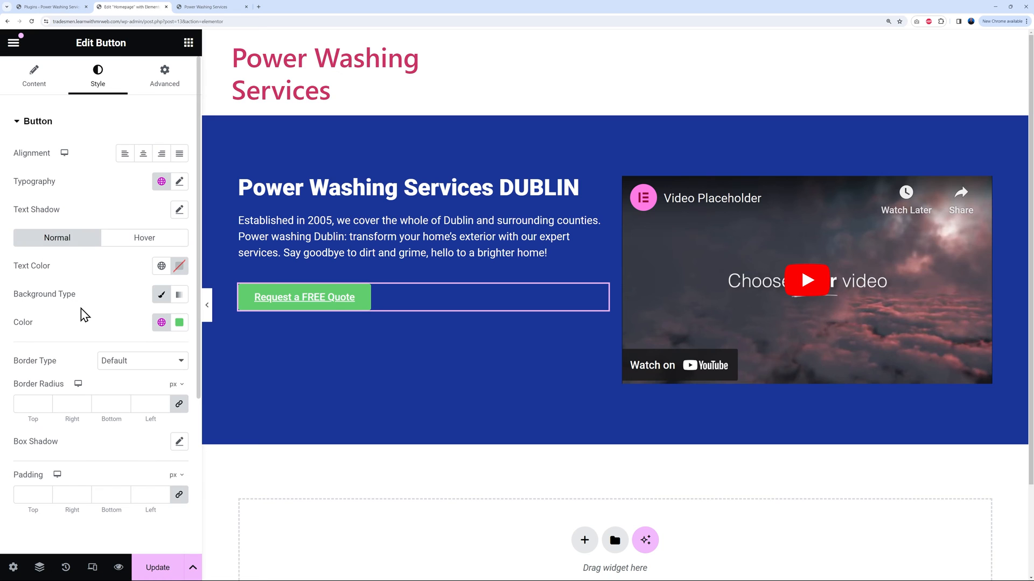
click(179, 322)
click(180, 488)
drag(179, 488, 184, 487)
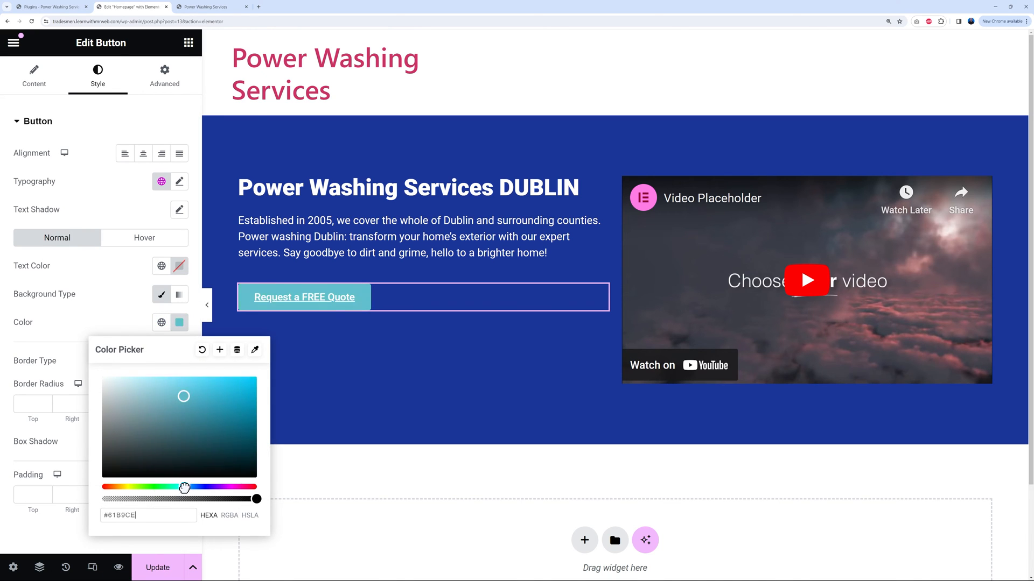
click(196, 398)
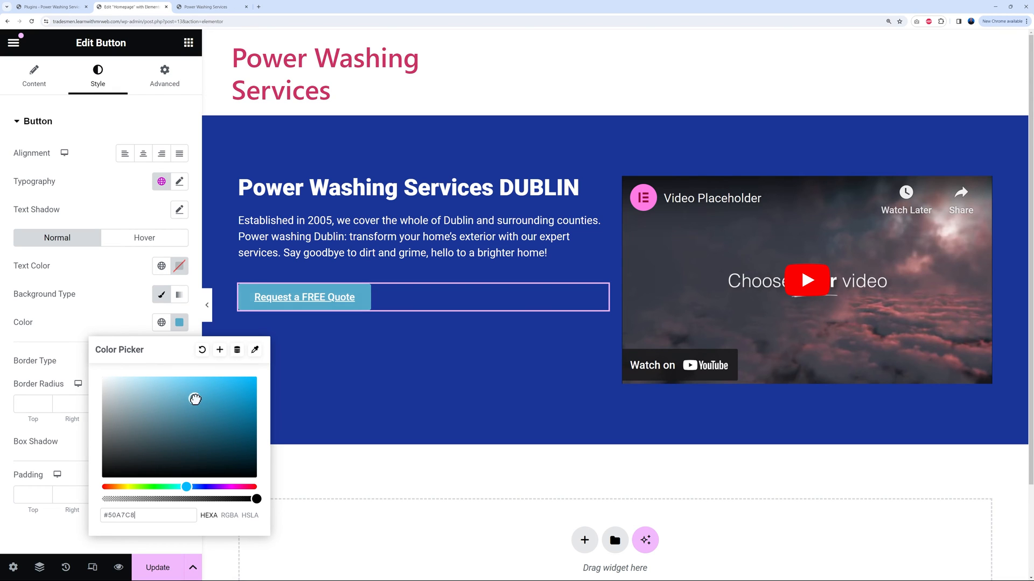
click(147, 322)
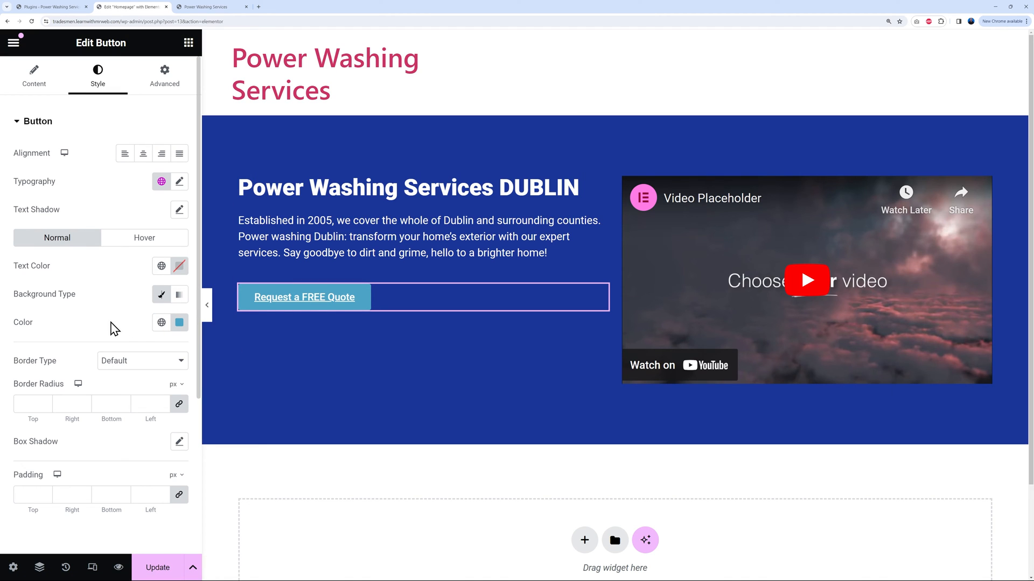
click(179, 322)
click(102, 477)
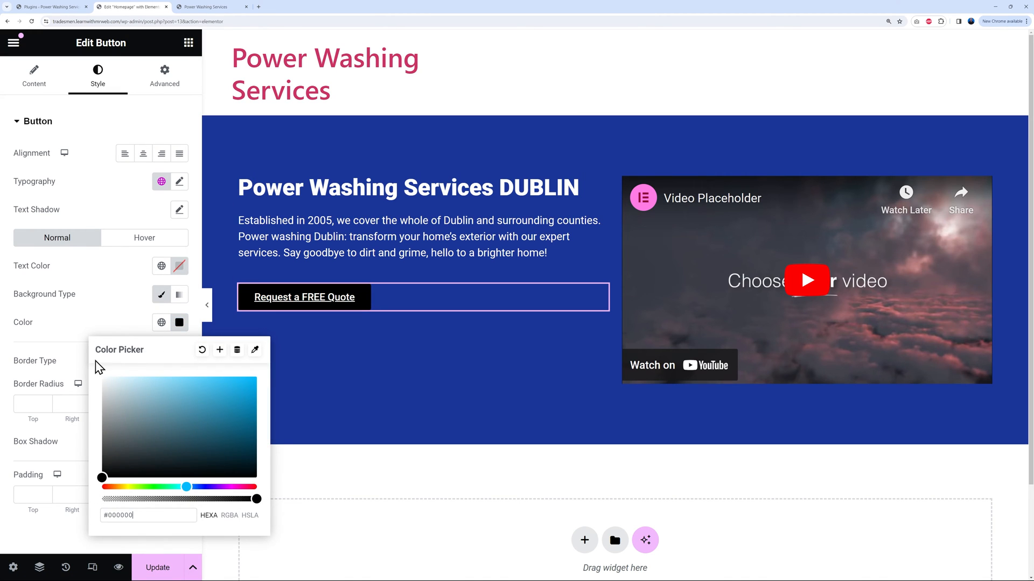
click(92, 314)
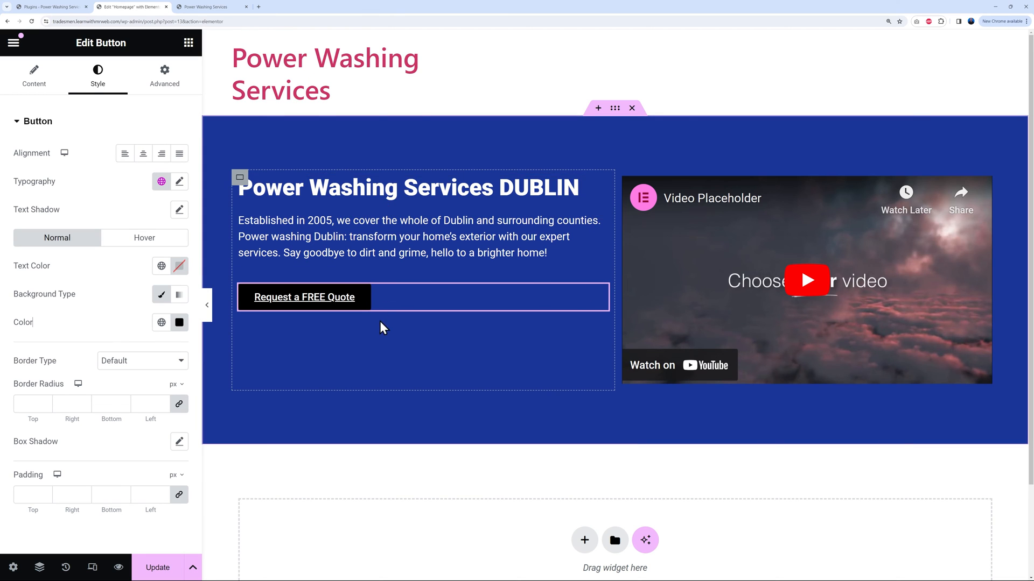
Set the left text container's Justify Content to Center
click(240, 179)
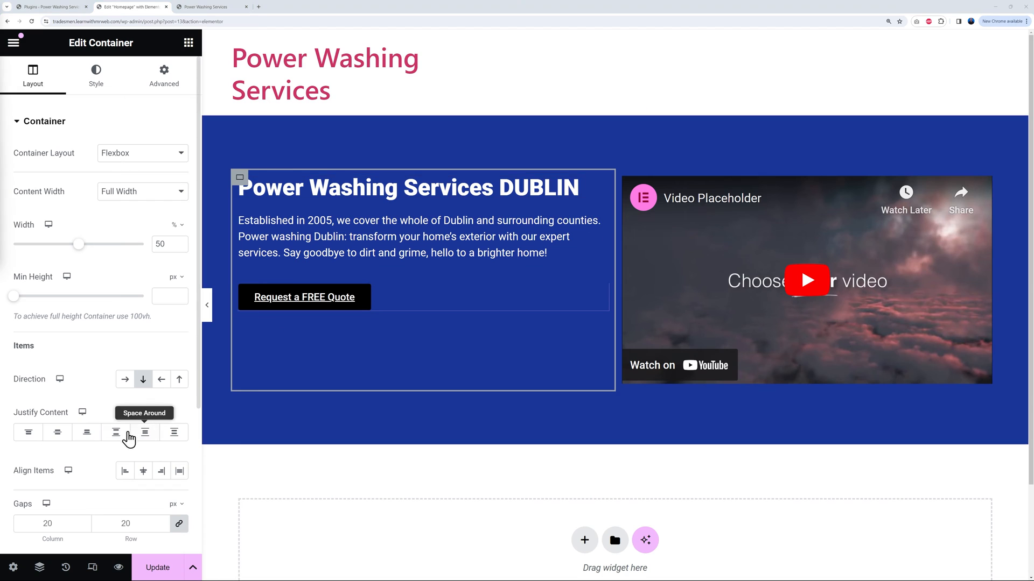
click(32, 436)
click(58, 441)
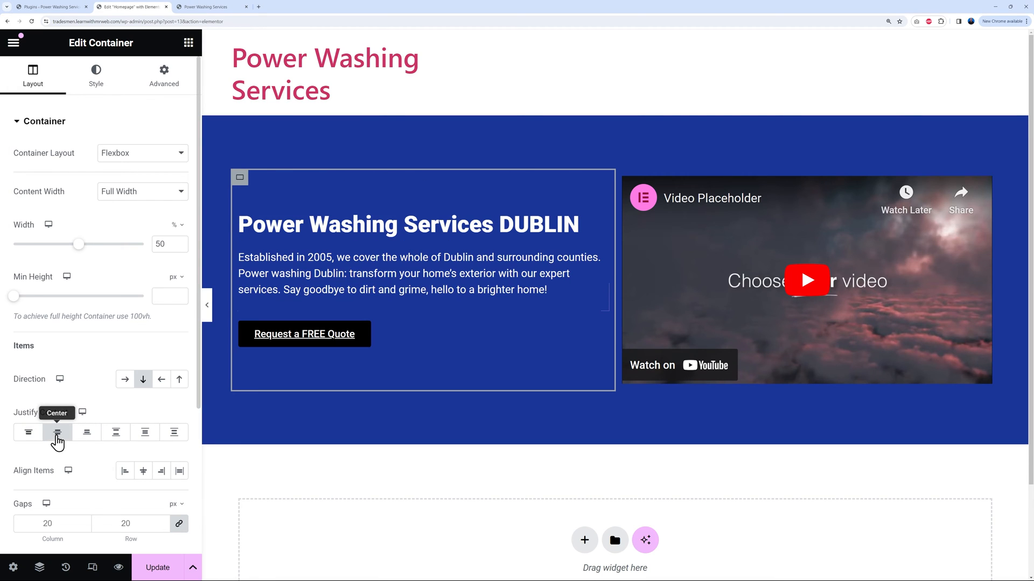
click(174, 440)
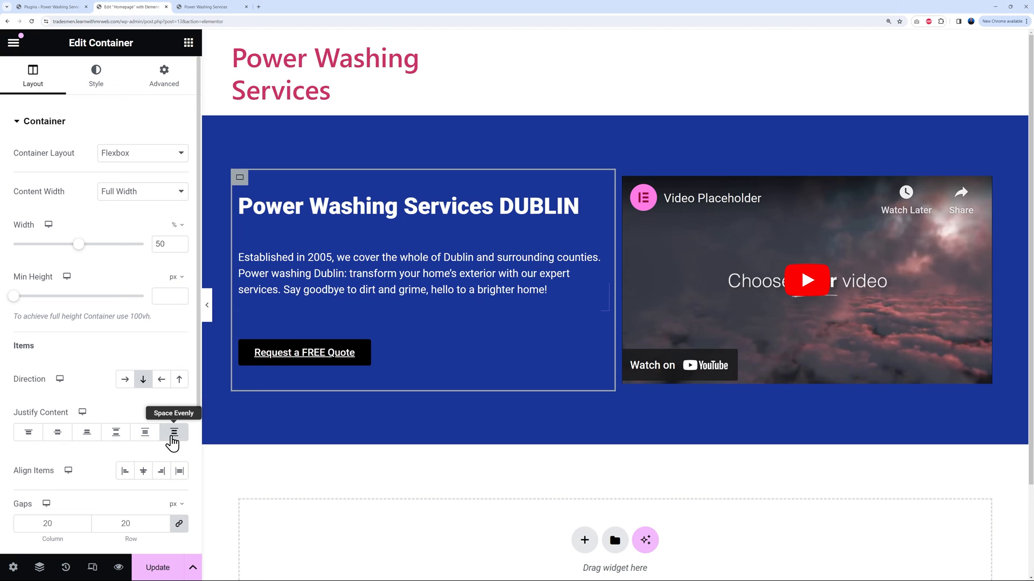
click(152, 445)
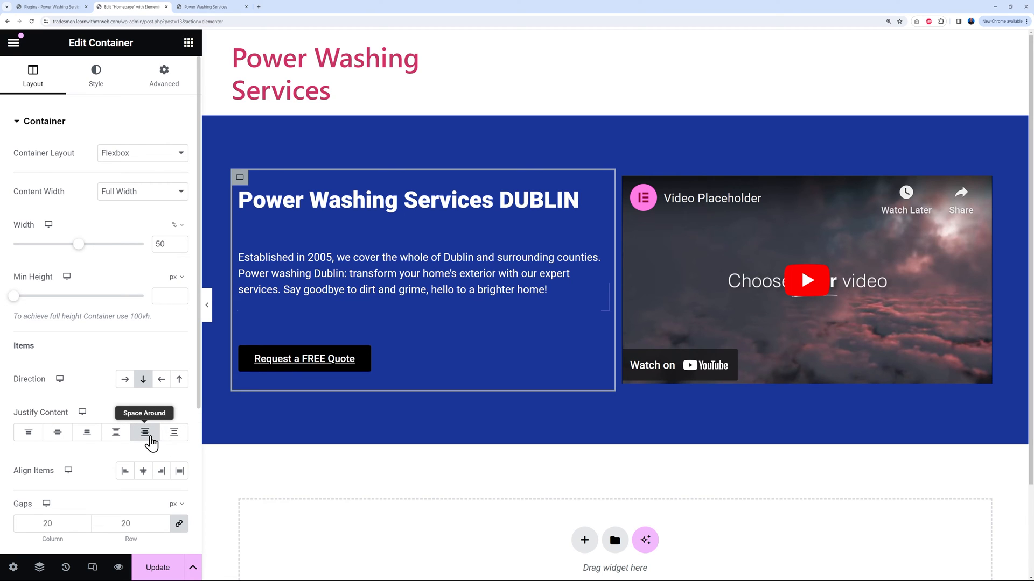
click(116, 438)
click(61, 440)
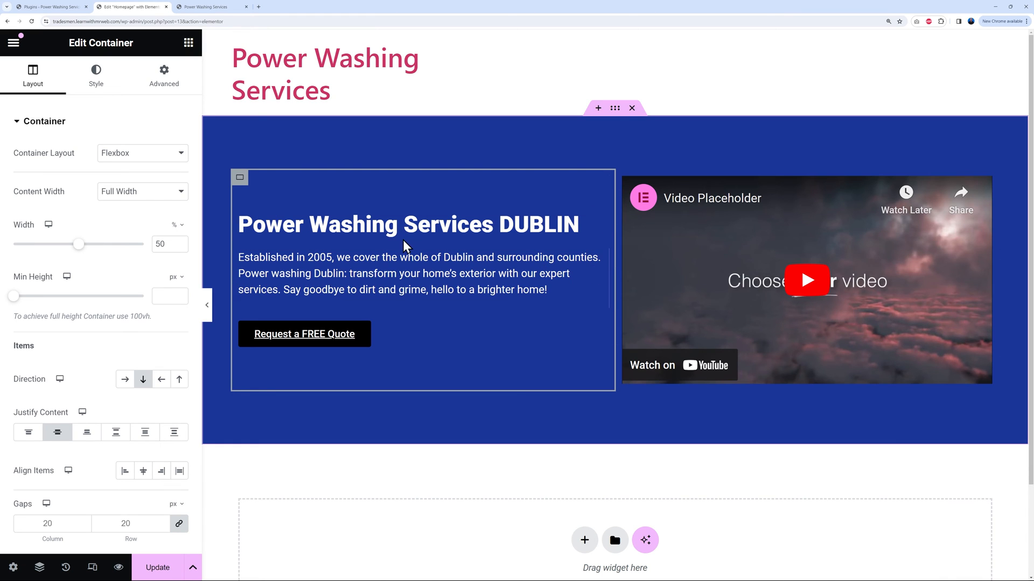
Set the container's padding to 0 with 50 px on the right
click(165, 81)
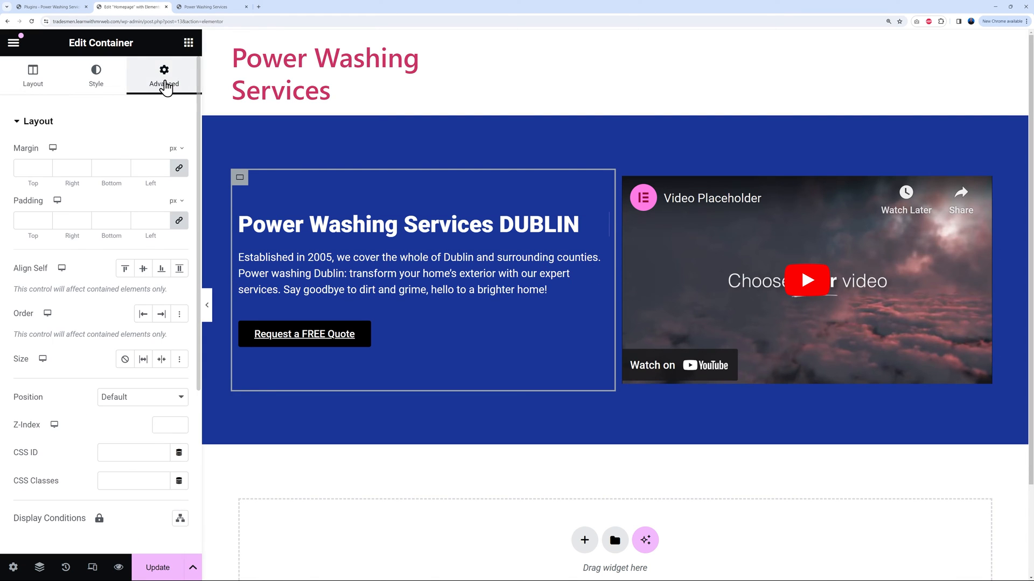
click(180, 222)
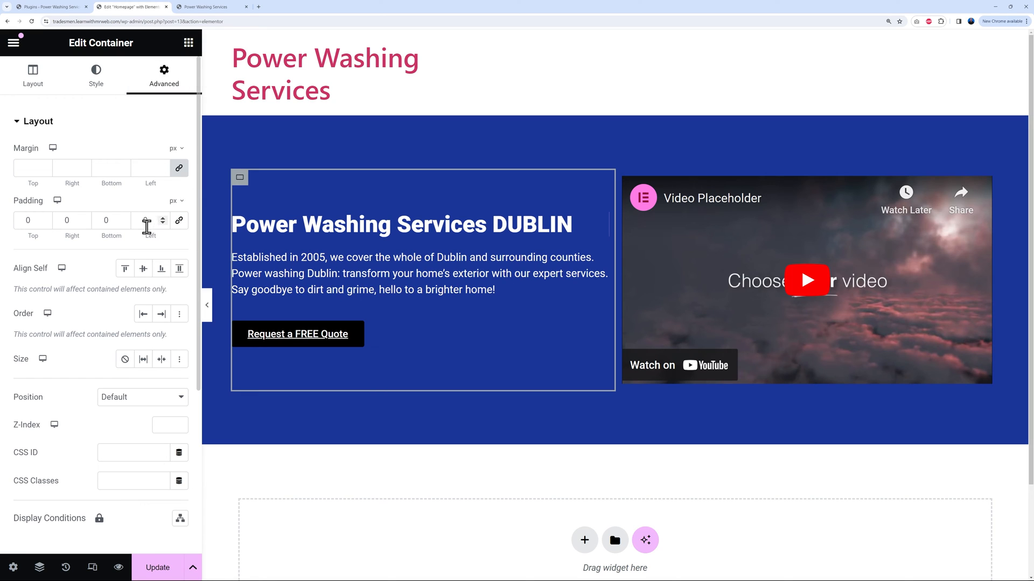
text(4)
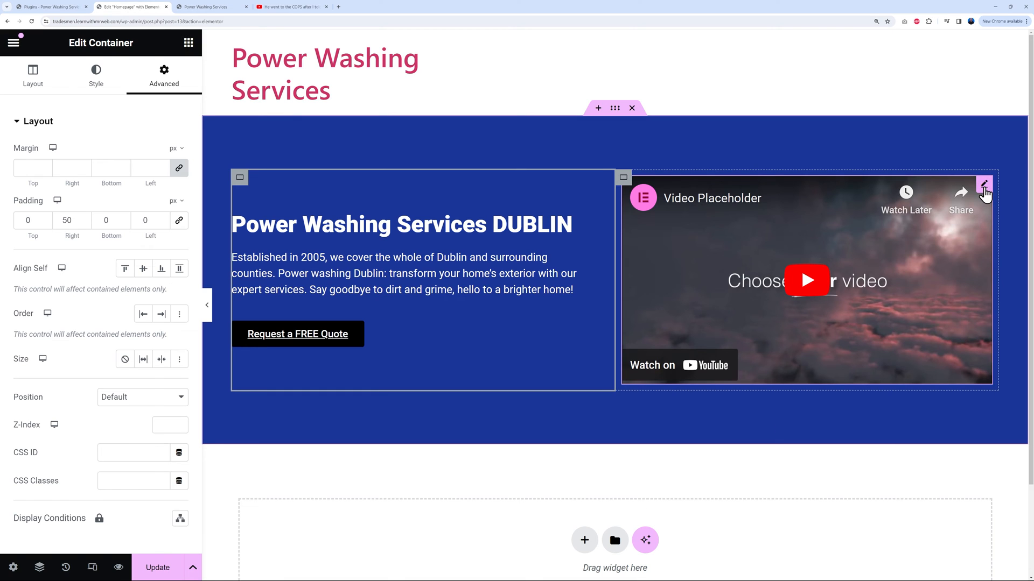
Toggle the video widget's source to Self Hosted and back to YouTube, then view the power washing video
click(984, 189)
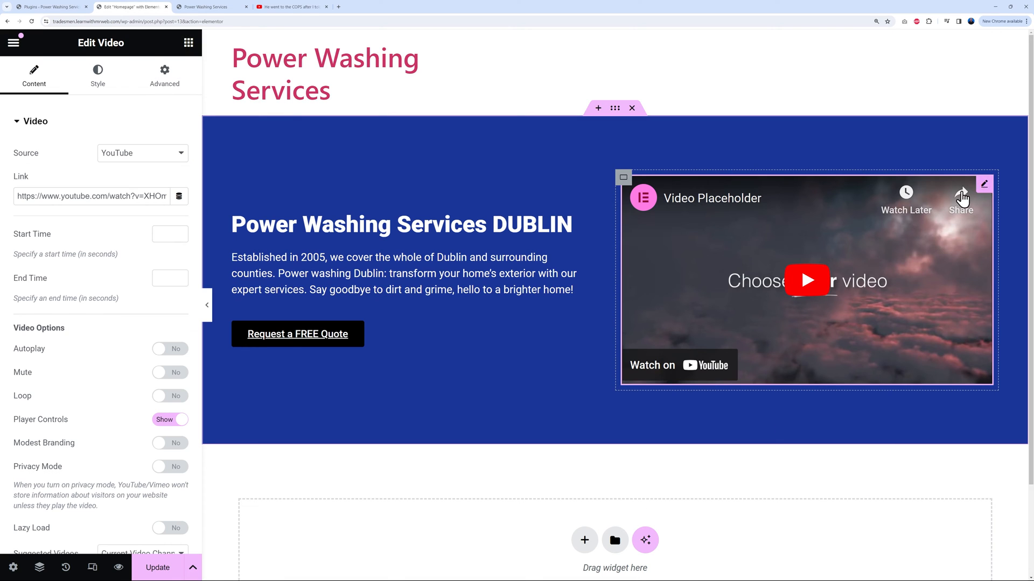
click(178, 155)
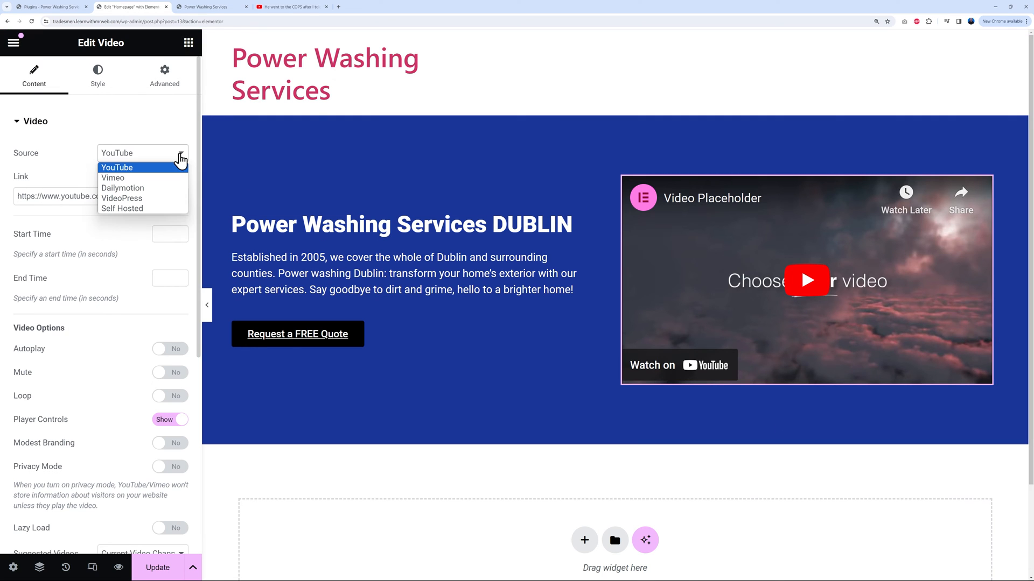
click(150, 211)
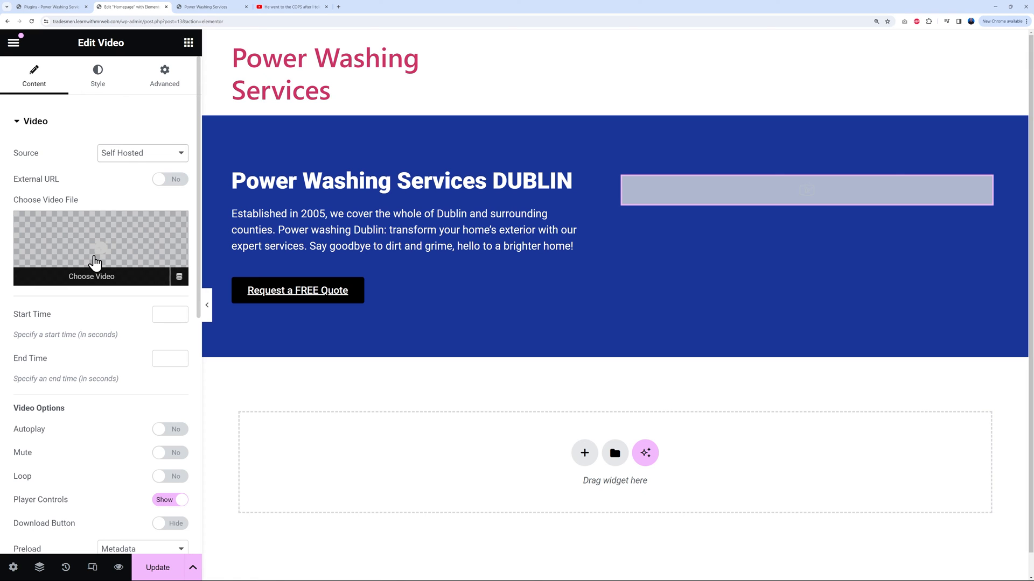
click(155, 158)
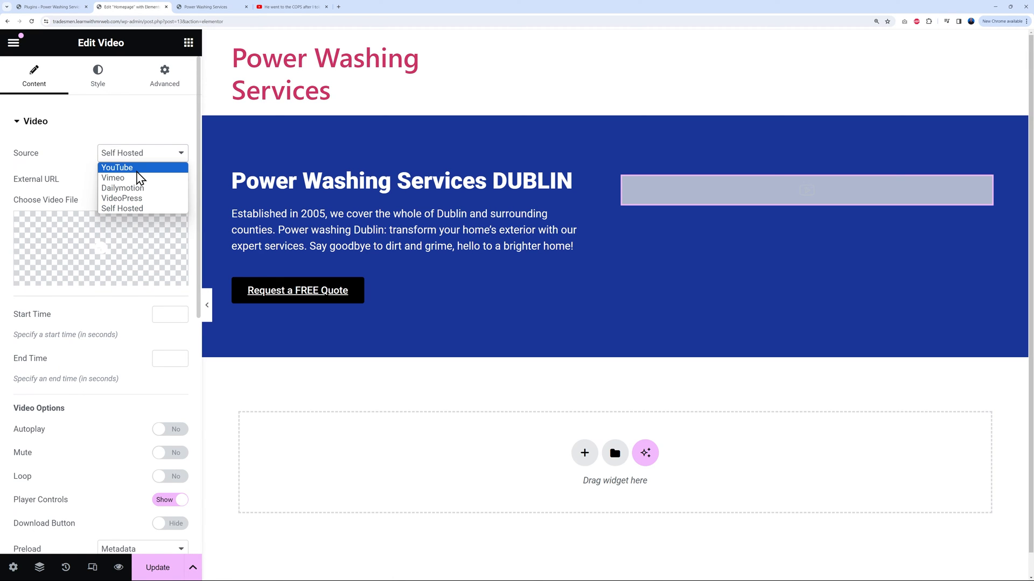
click(137, 171)
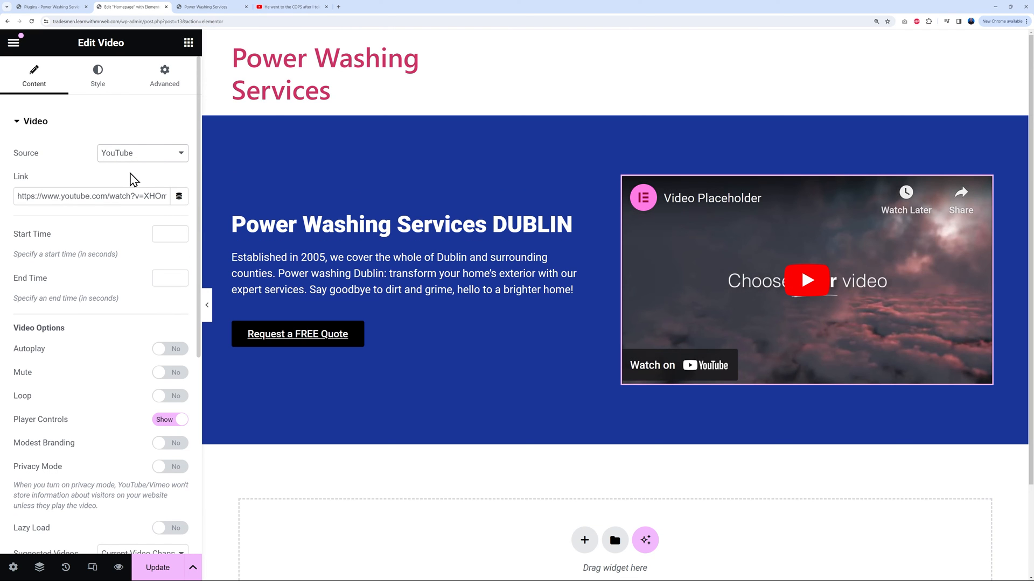
click(288, 7)
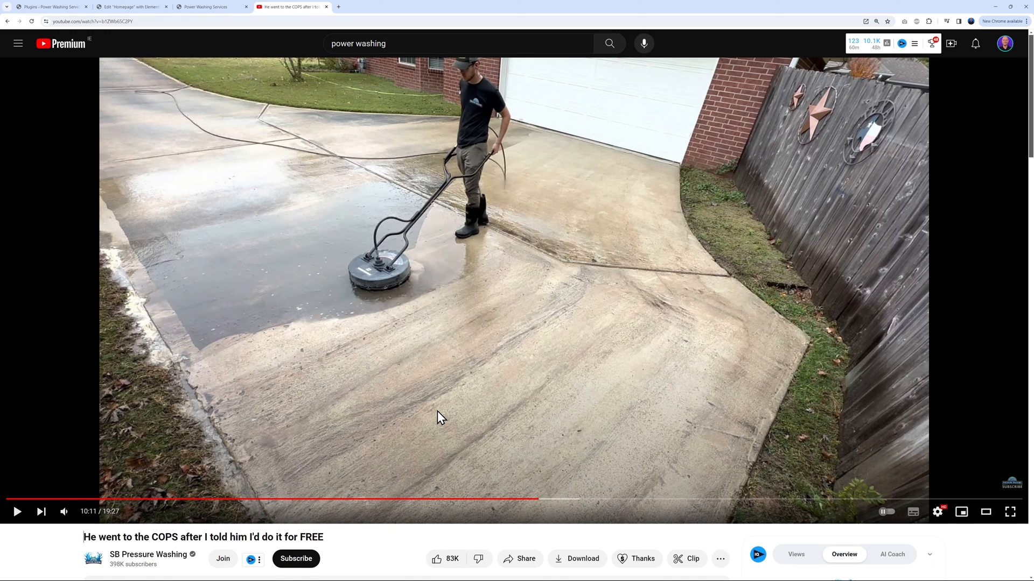
Paste the power washing video's YouTube URL into the widget's link field
click(186, 22)
key(ctrl+c)
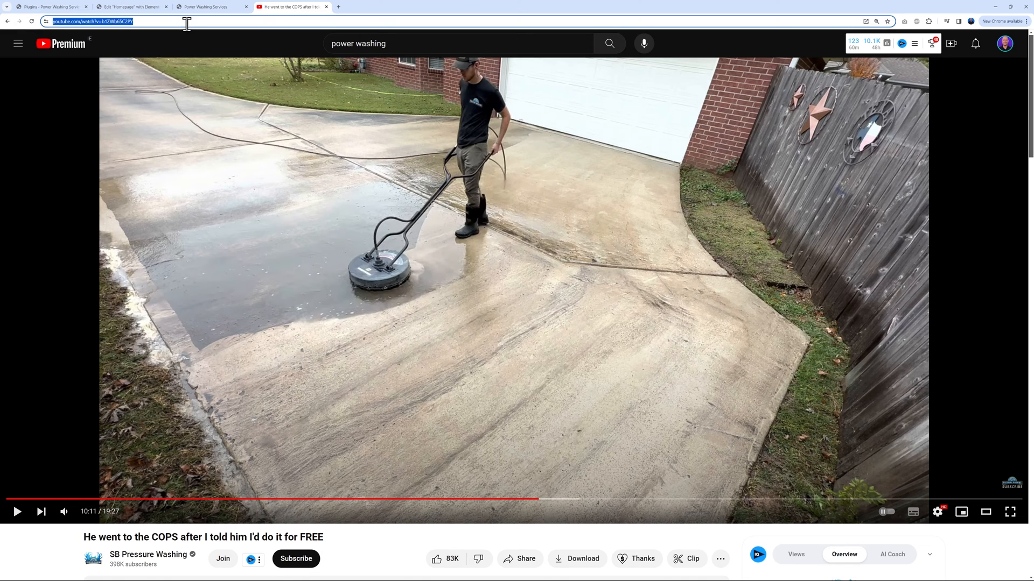
click(135, 7)
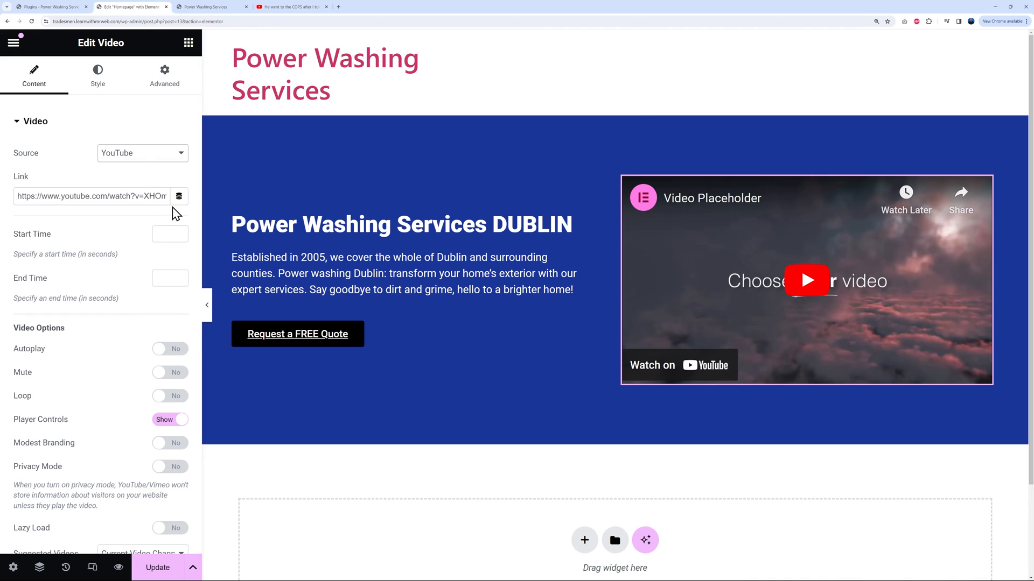
triple_click(99, 197)
key(ctrl+v)
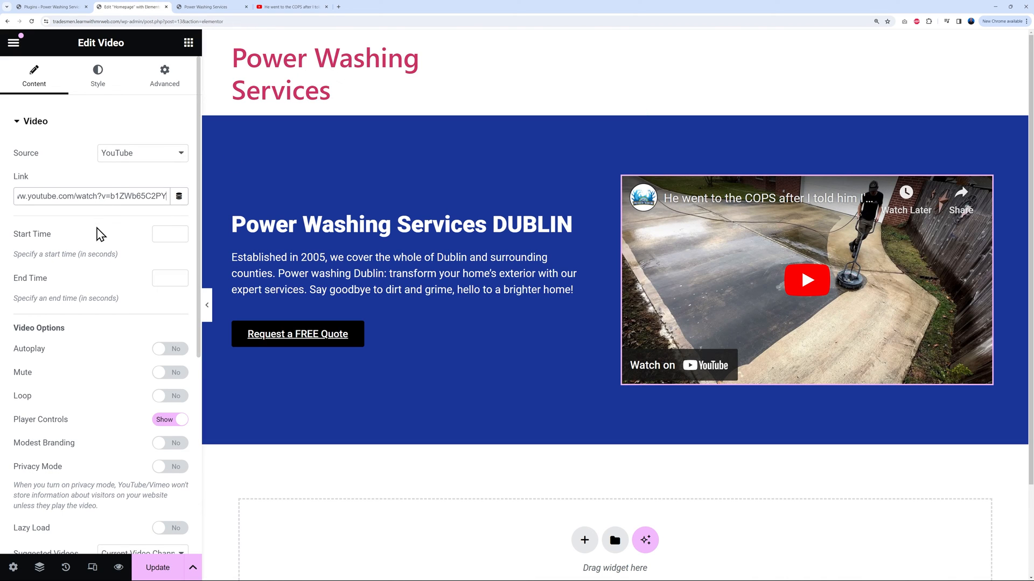
Find the driveway scene at 9:25, read its timed link, and enter Start Time 565
click(289, 7)
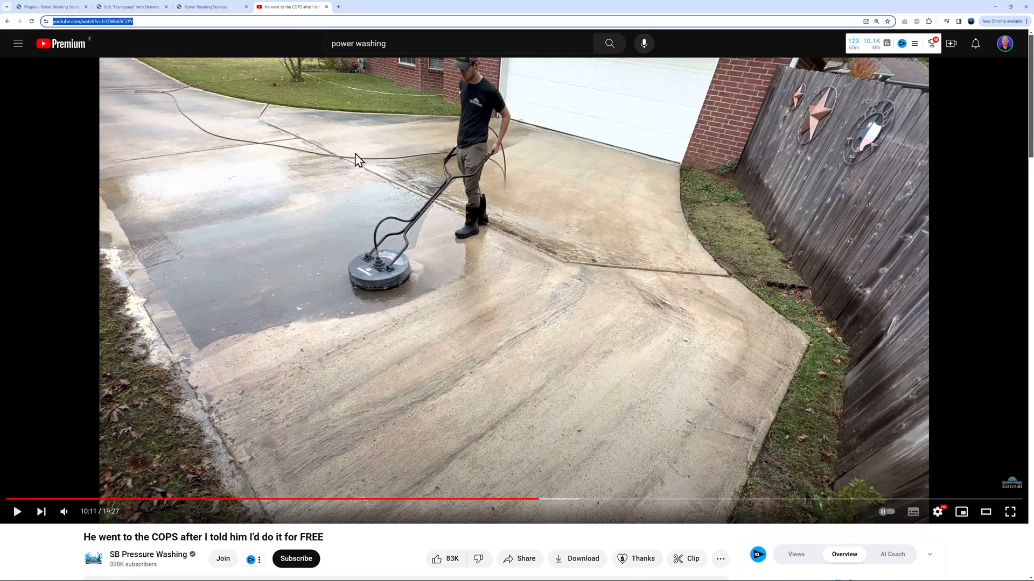
click(451, 502)
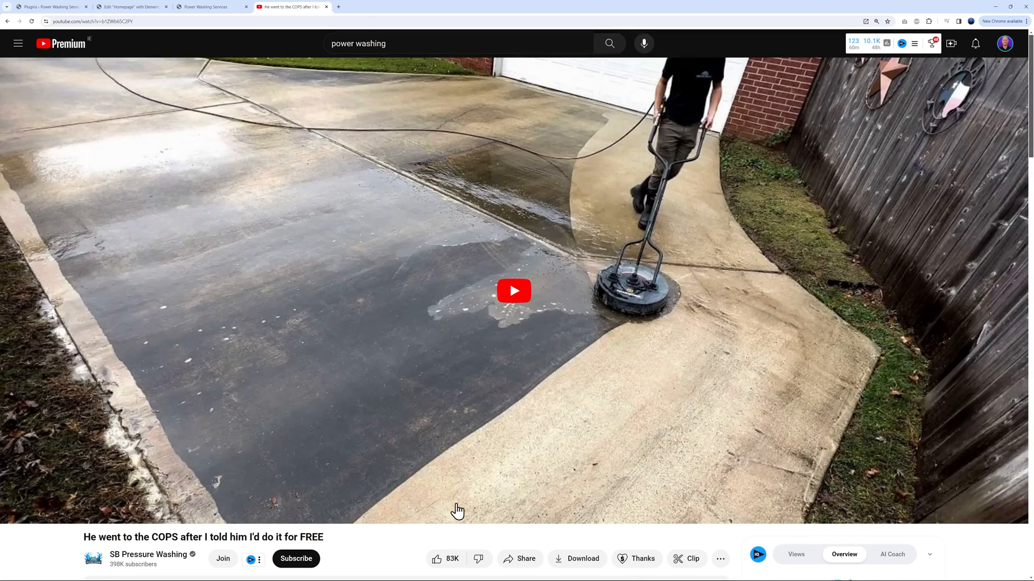
click(448, 515)
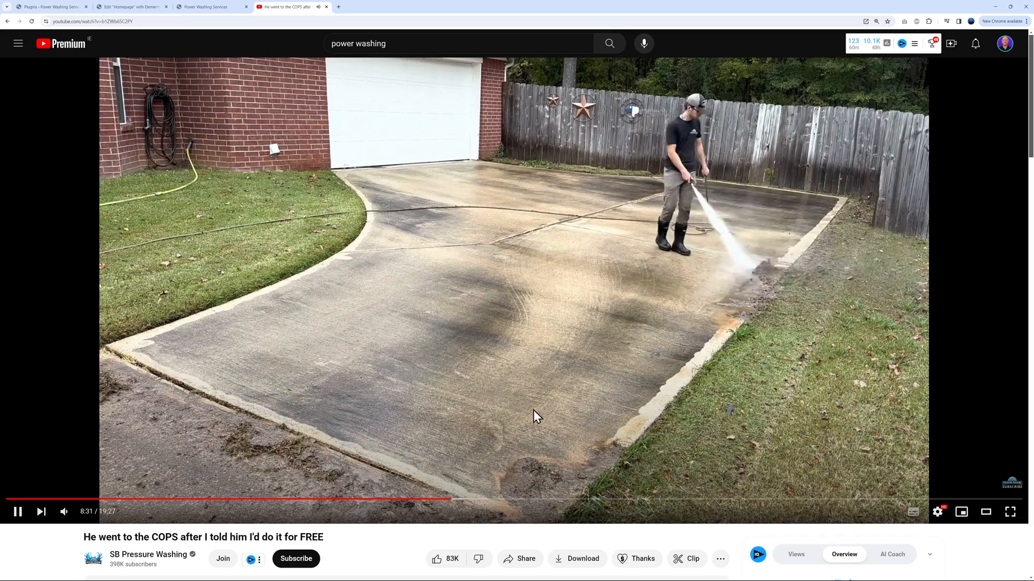
click(64, 512)
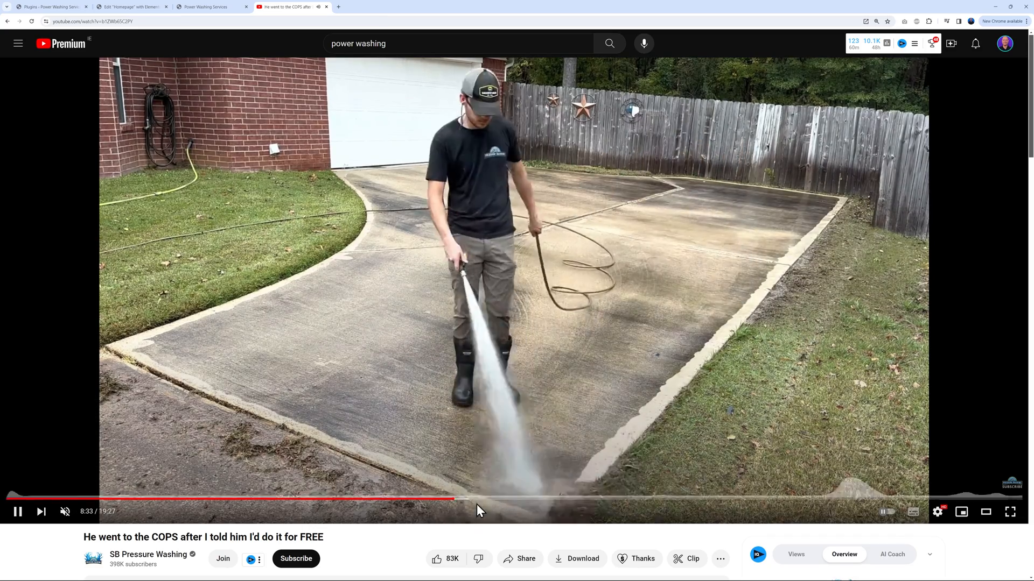
drag(481, 502, 501, 502)
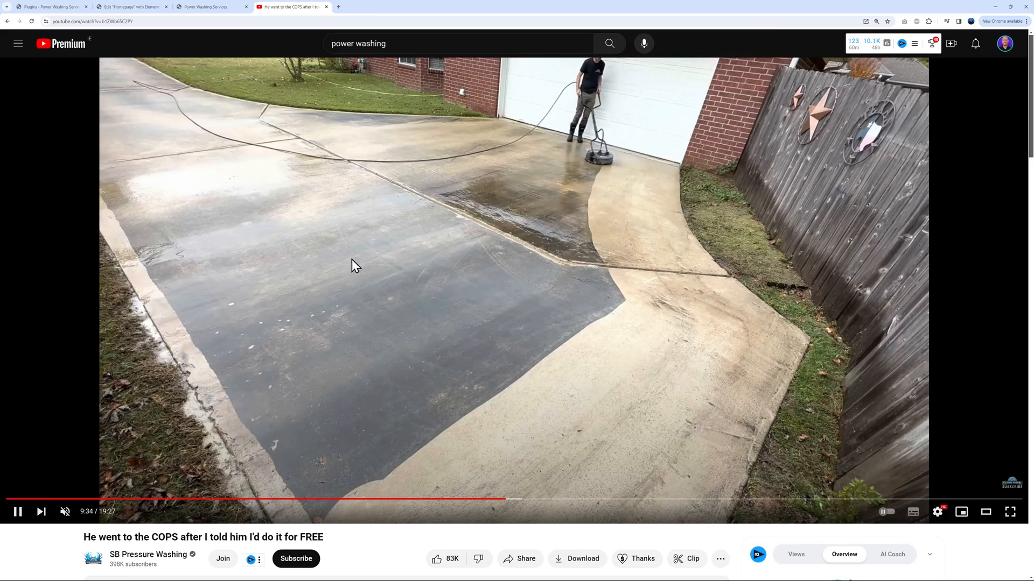
click(498, 500)
click(17, 512)
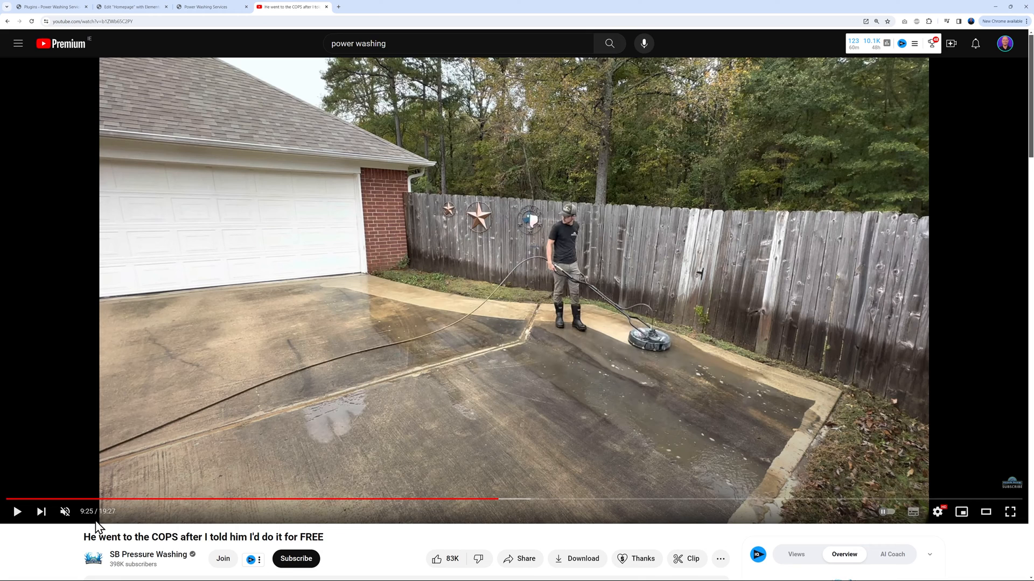
click(159, 8)
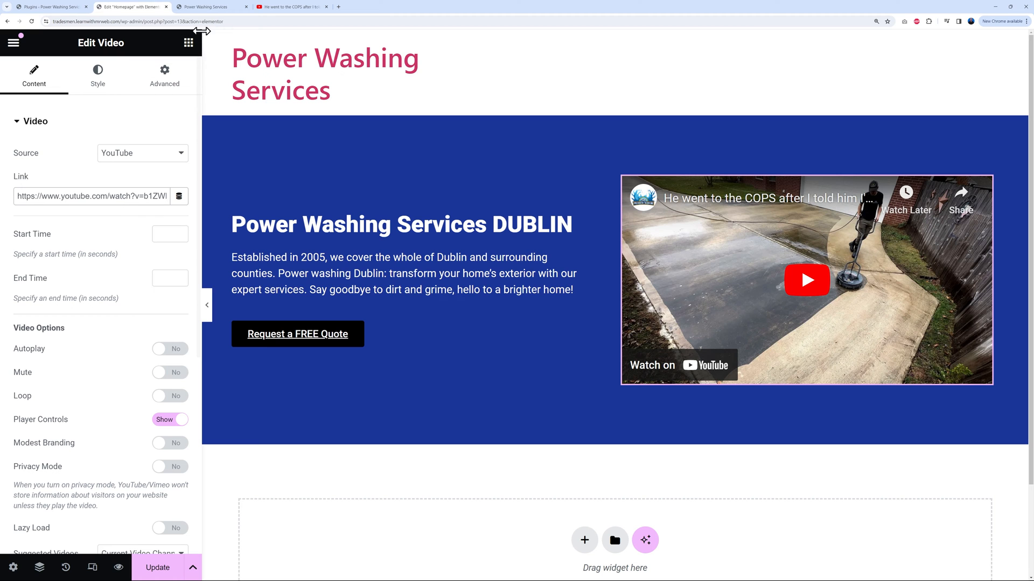
click(300, 7)
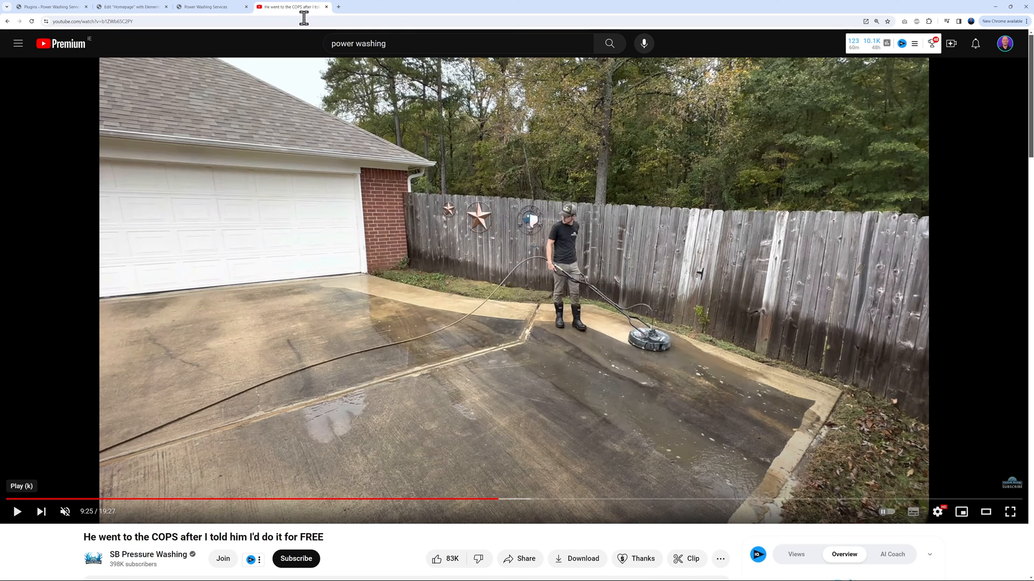
right_click(341, 254)
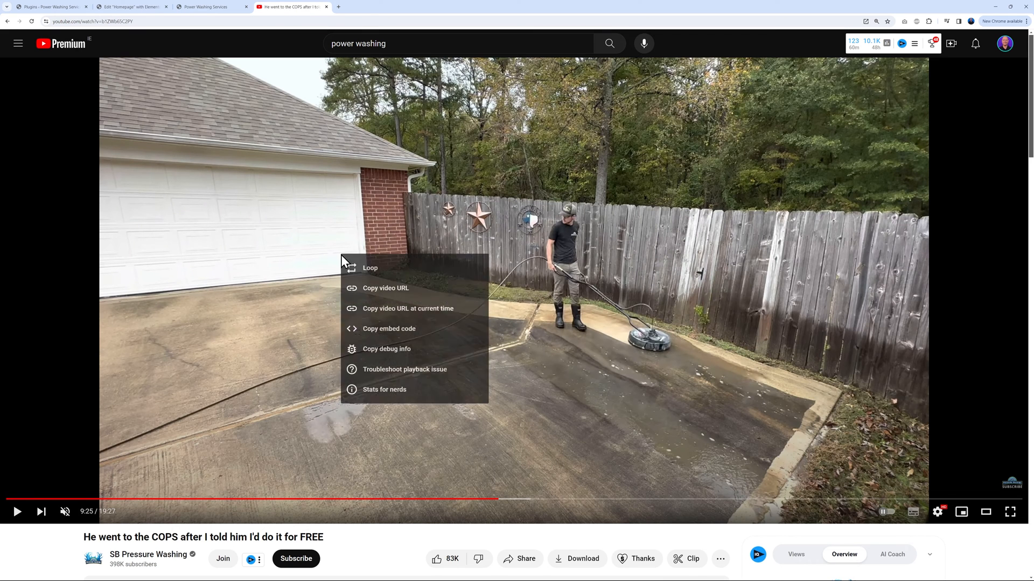
click(408, 312)
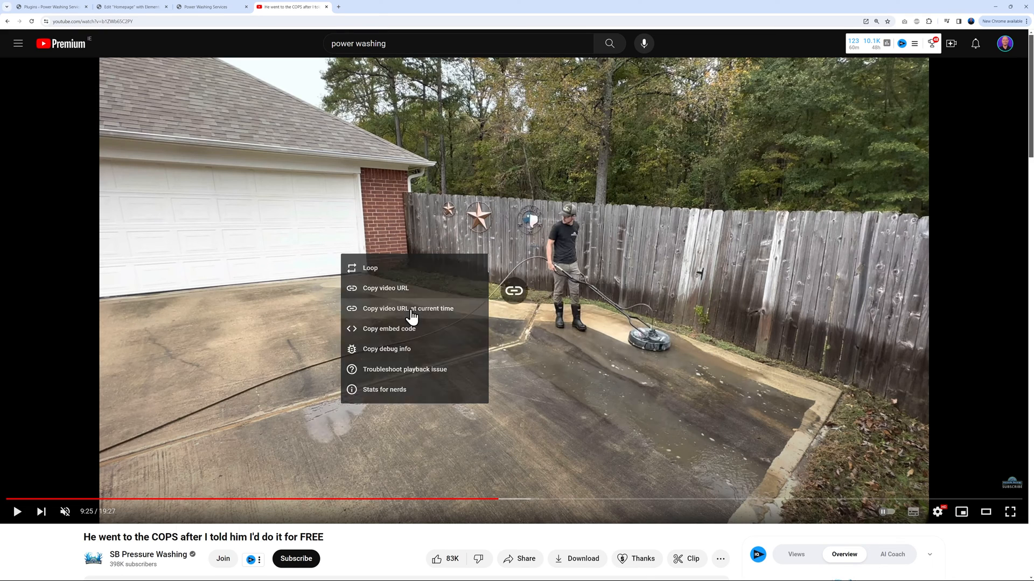
click(213, 22)
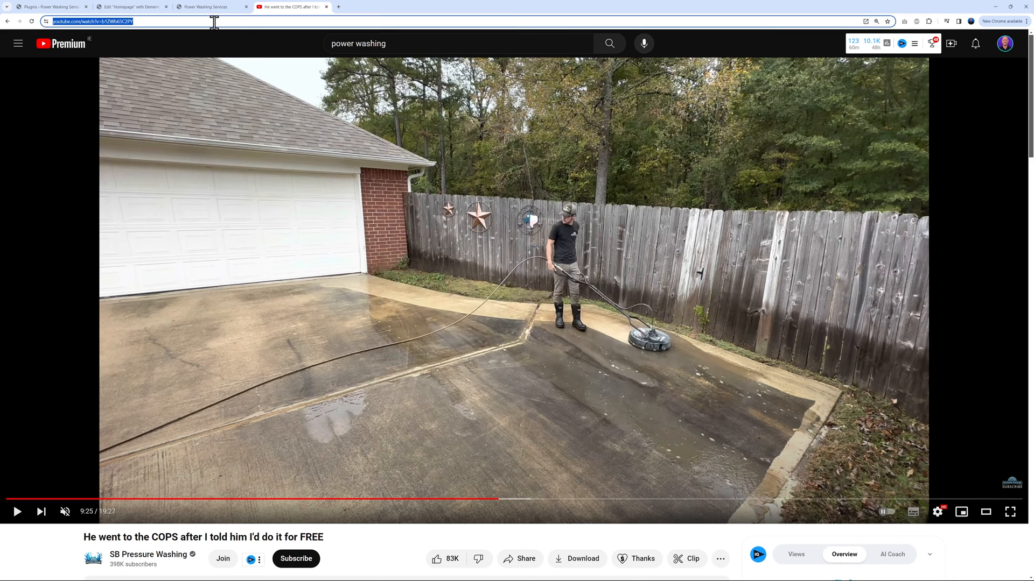
key(ctrl+v)
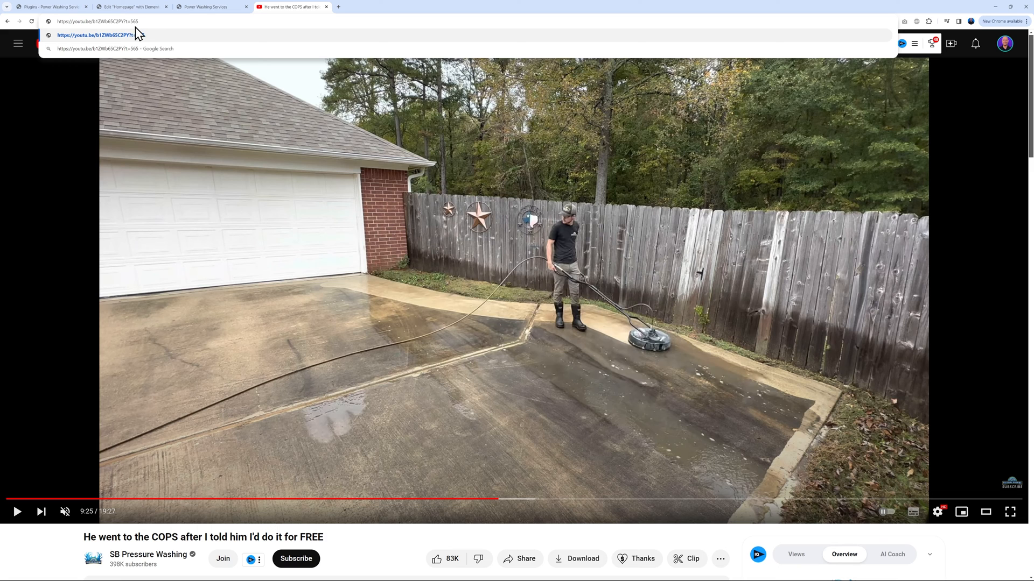
click(131, 6)
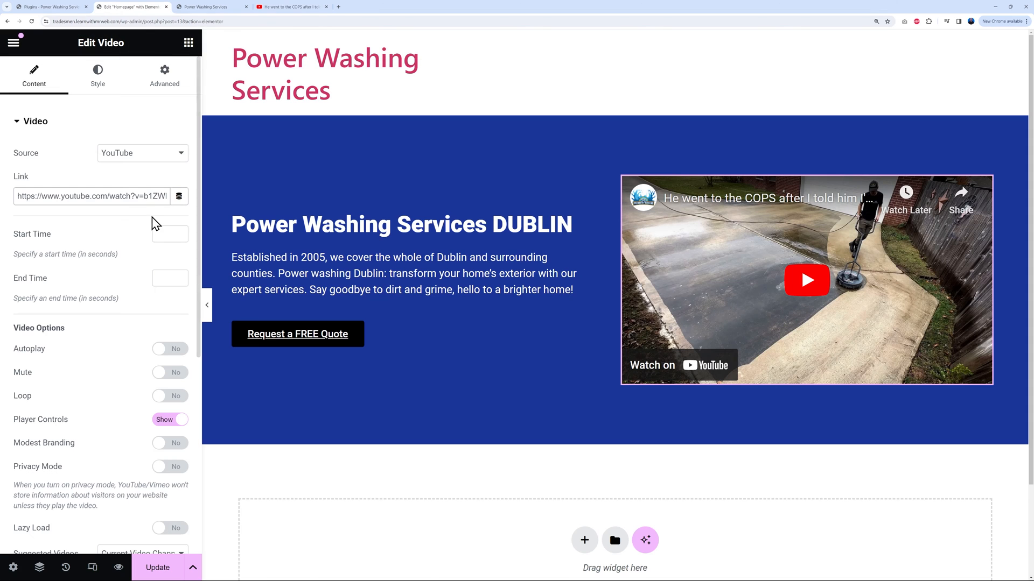
text(565)
Find the clip's end at 12:58 and enter End Time 778
click(291, 6)
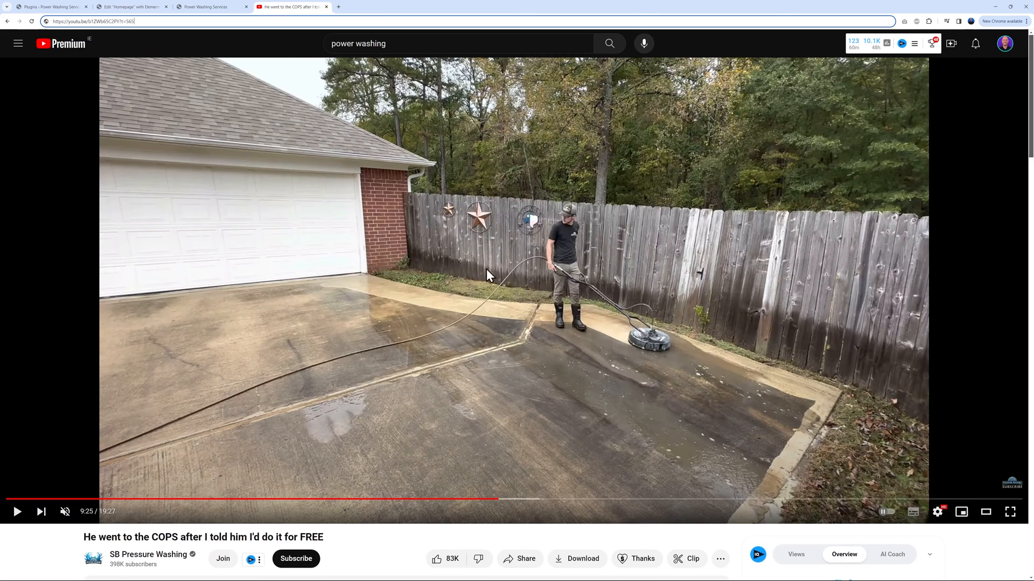
drag(524, 505, 684, 507)
click(20, 514)
right_click(441, 259)
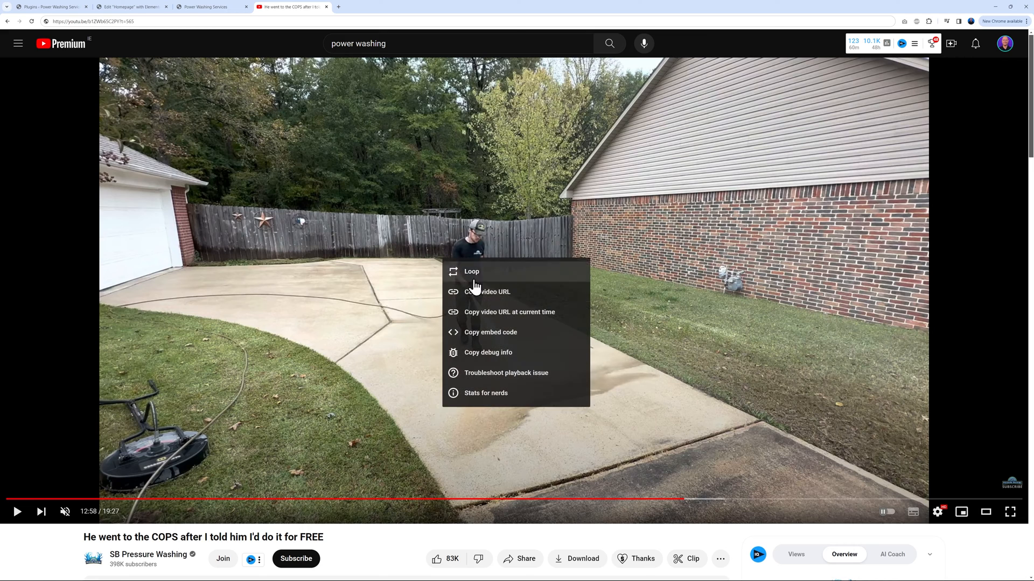
click(499, 294)
click(263, 21)
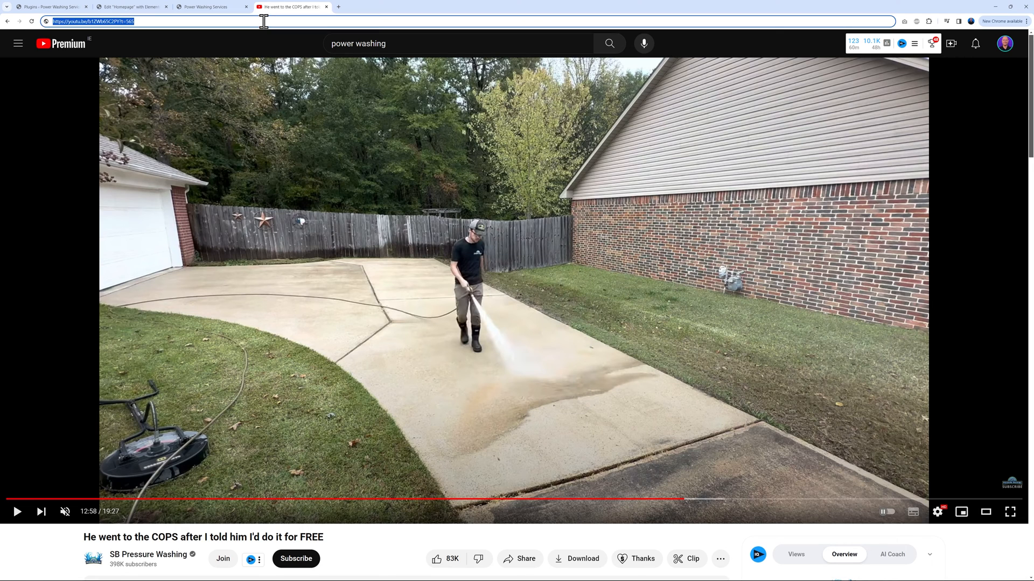
key(ctrl+v)
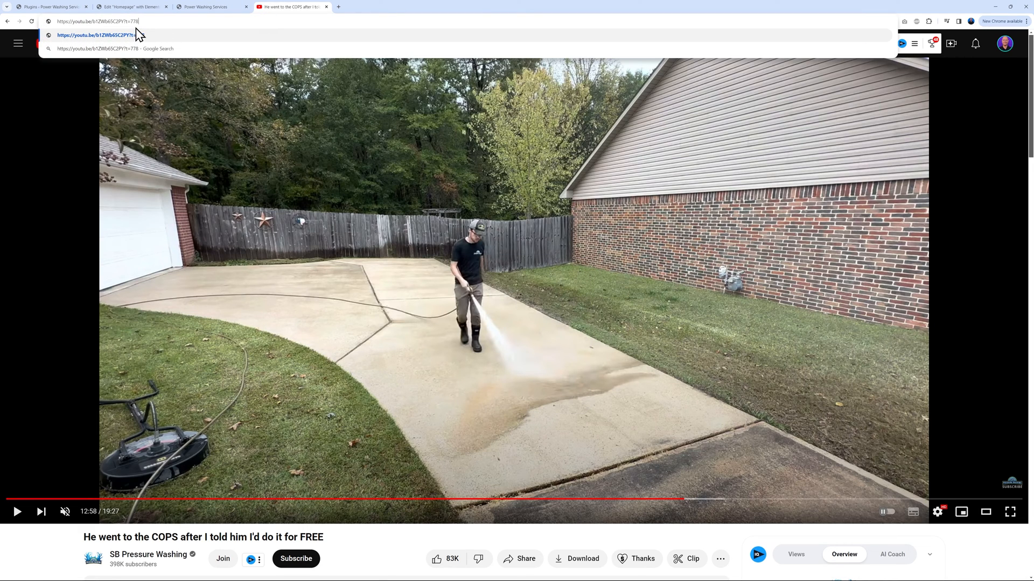
click(135, 7)
text(778)
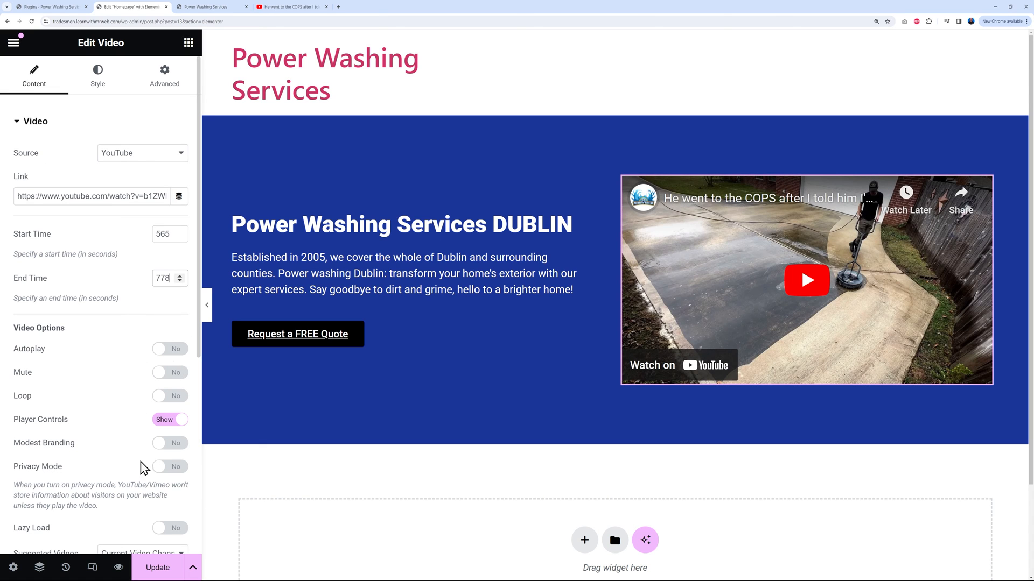
Save the homepage with Update and open a live preview in a new tab
click(159, 565)
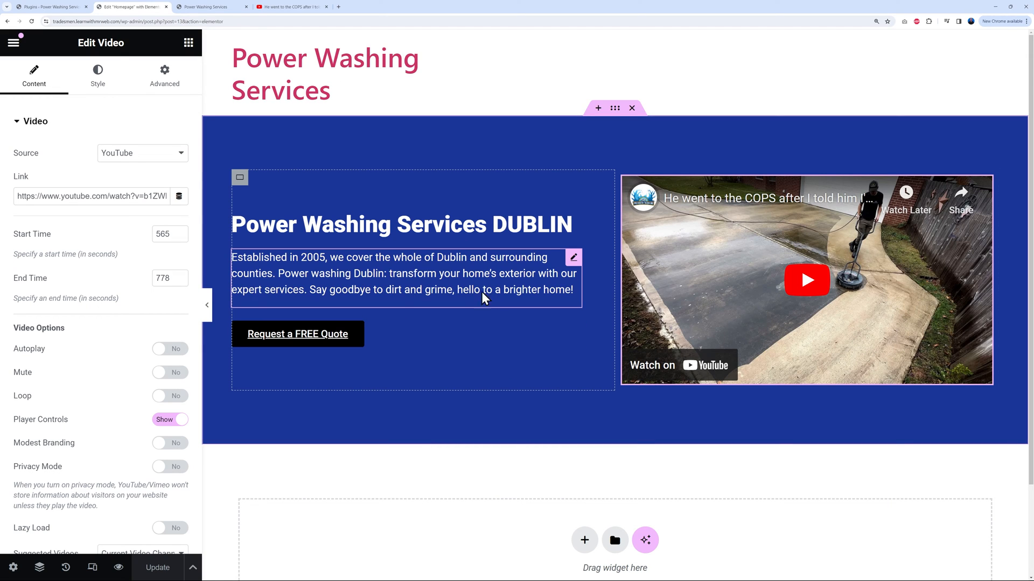
click(126, 568)
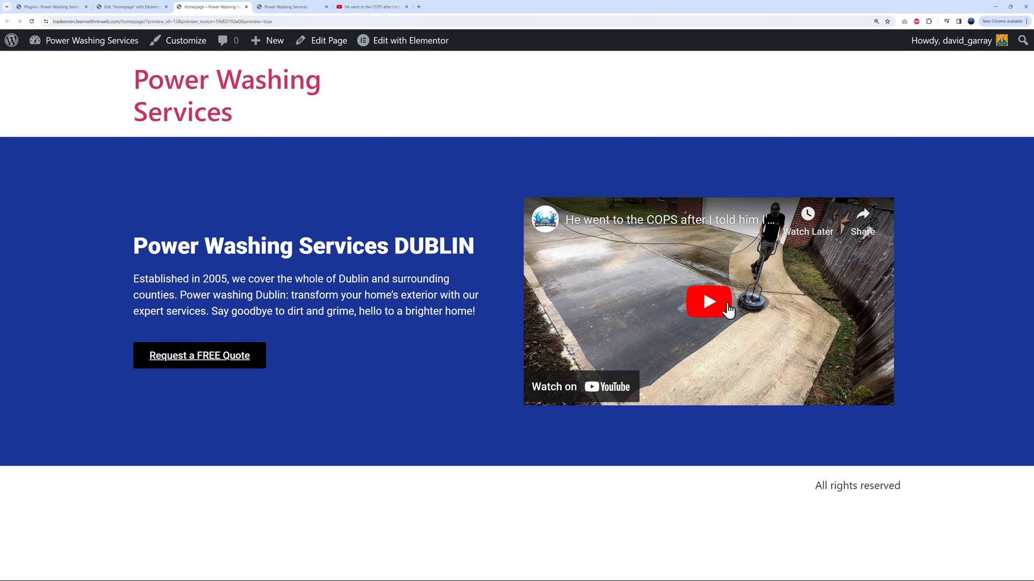
Play and pause the hero's power washing video in the preview, then return to the editor
click(716, 315)
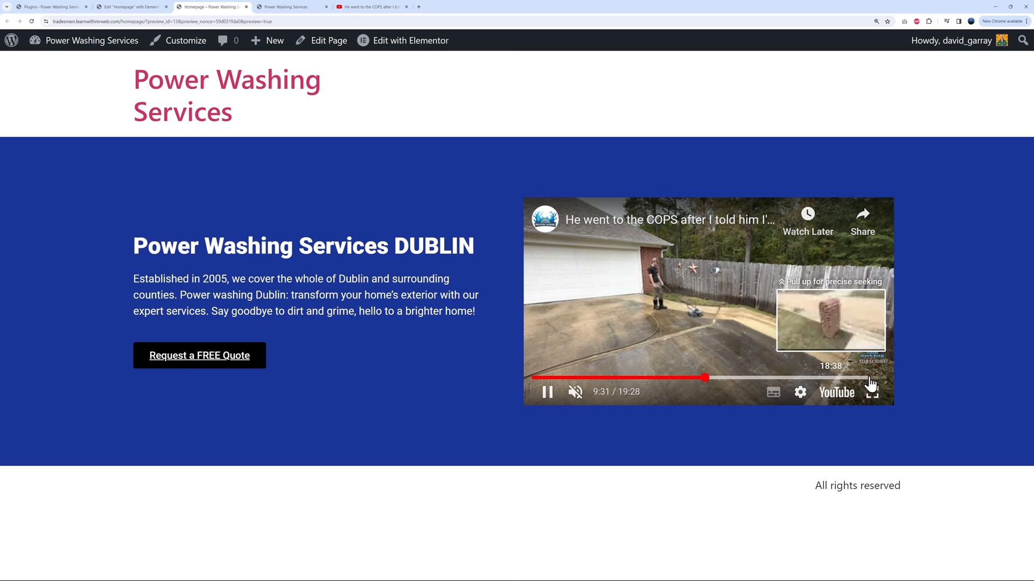
click(548, 395)
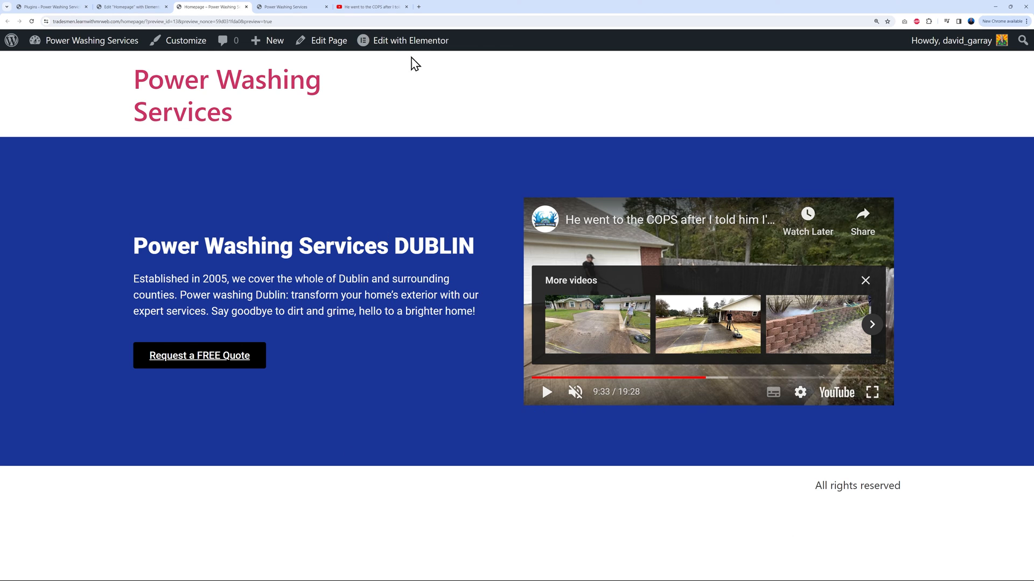
click(132, 7)
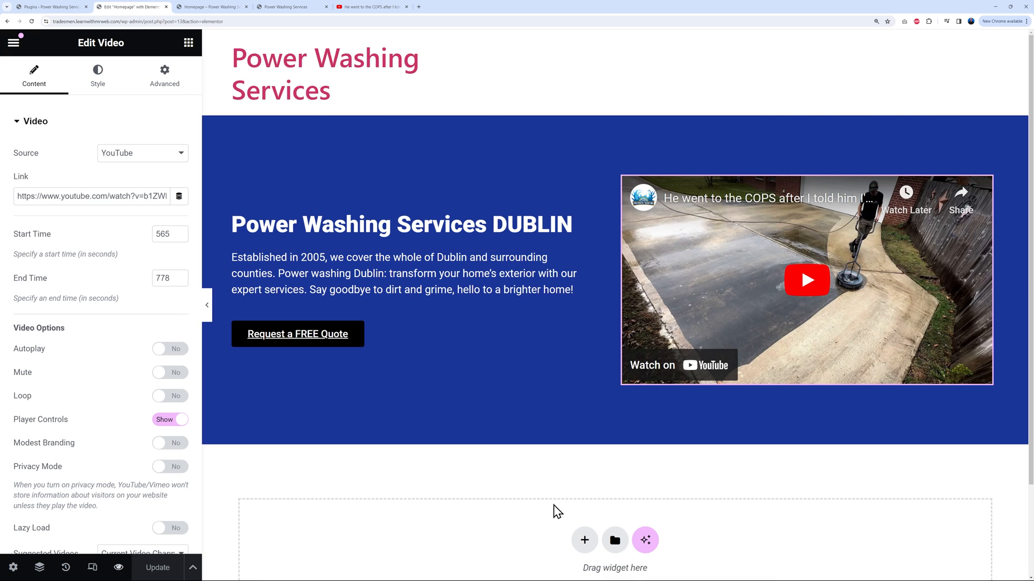
Add a Flexbox section with a 50/50 two-column structure below the blue hero
click(584, 540)
scroll(776, 478, down, 3)
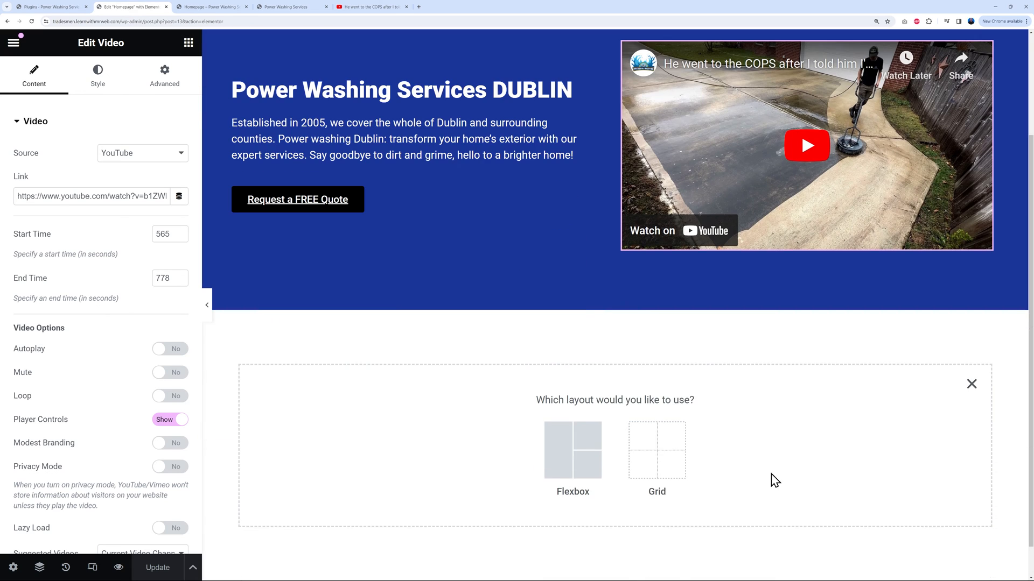
click(569, 473)
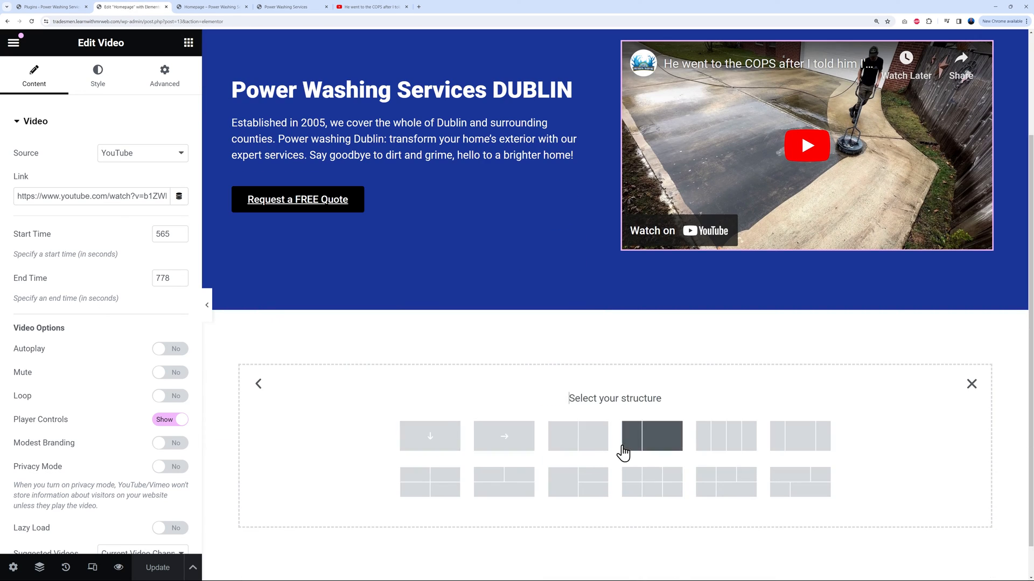
click(586, 450)
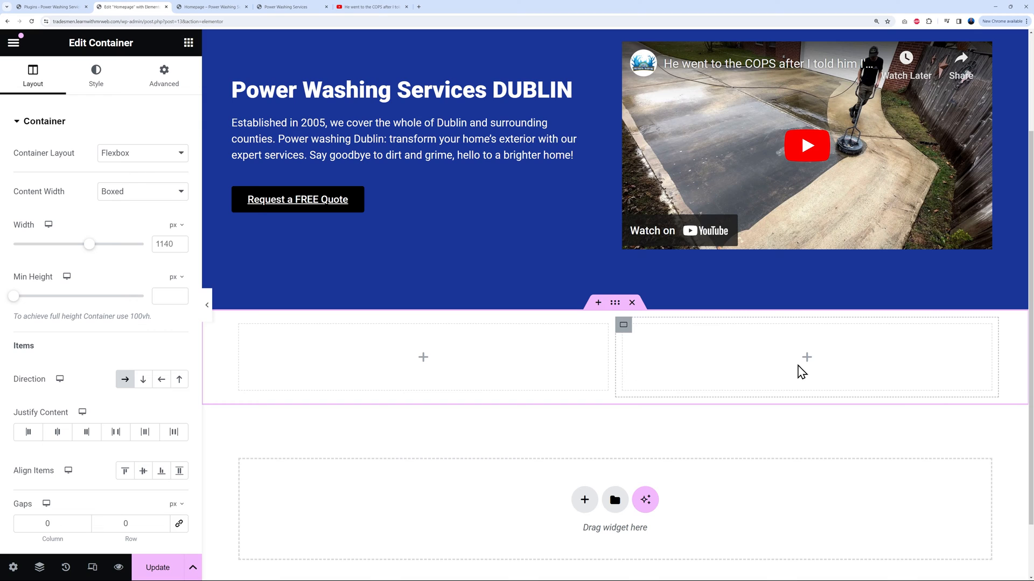
Place a Heading widget and a Text Editor widget in the right column
click(188, 42)
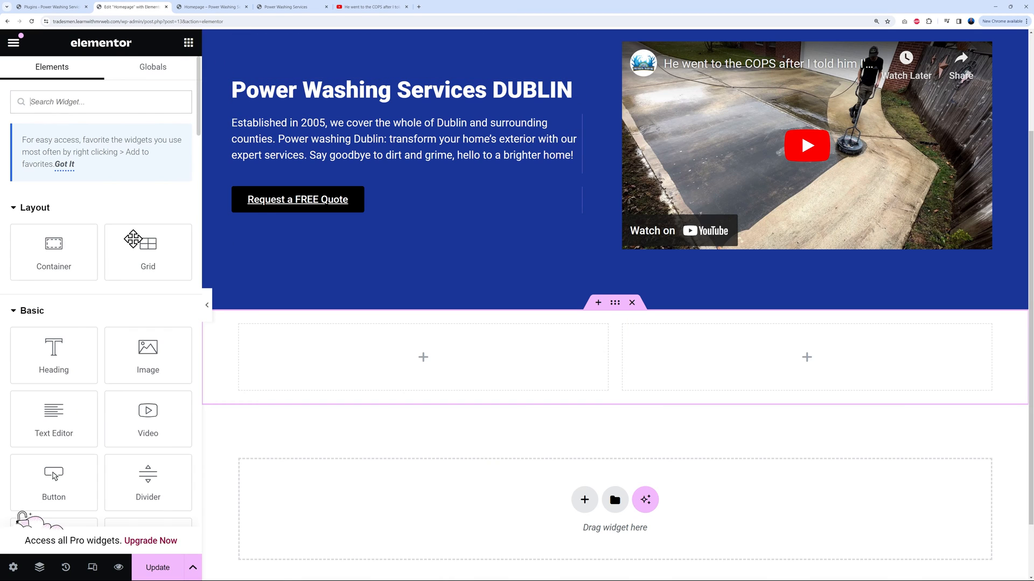
drag(82, 336, 745, 362)
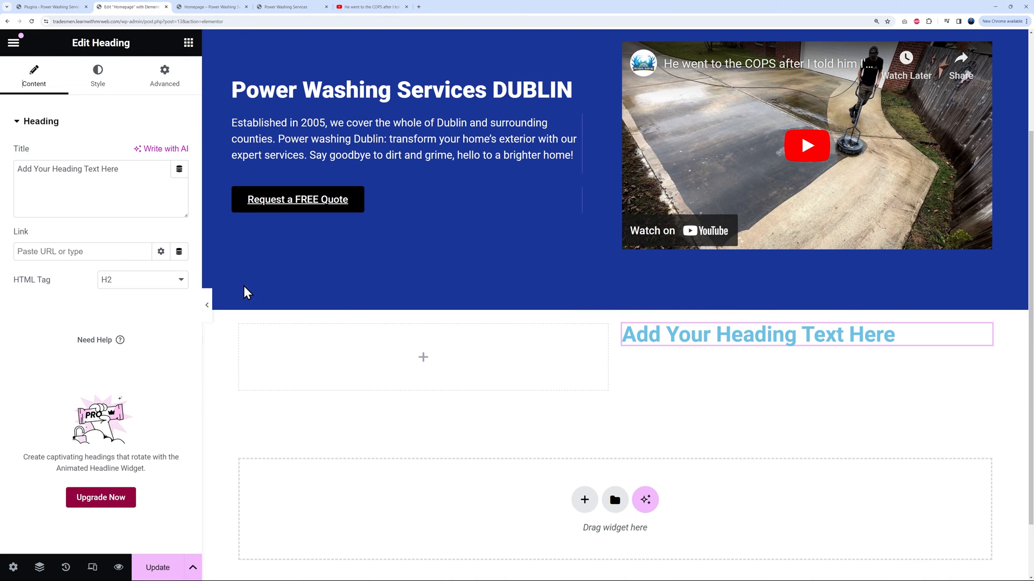
click(189, 42)
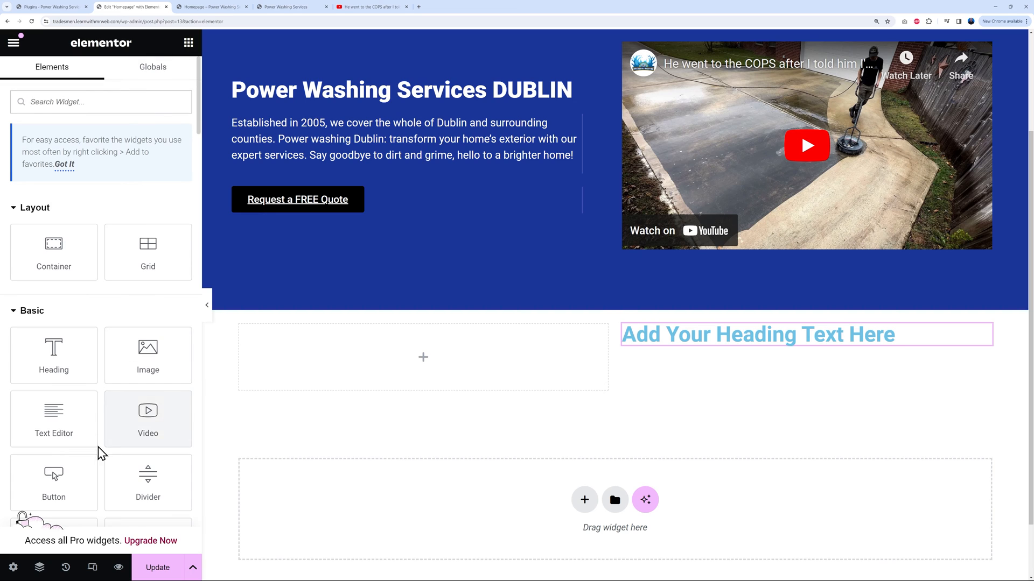
drag(69, 420, 692, 355)
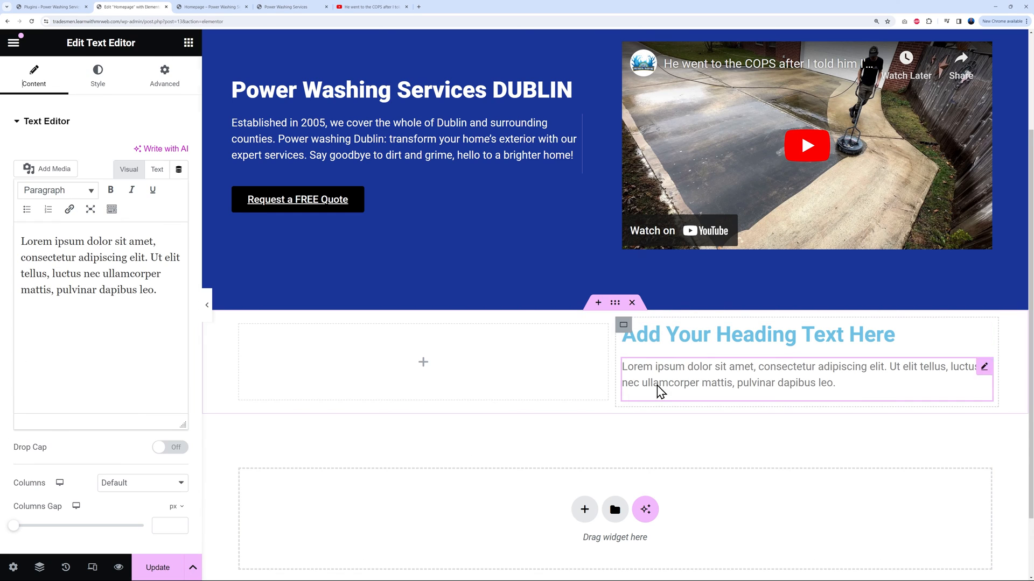
Change the right-column heading text to 'About John Doe'
click(855, 340)
triple_click(143, 172)
text(About)
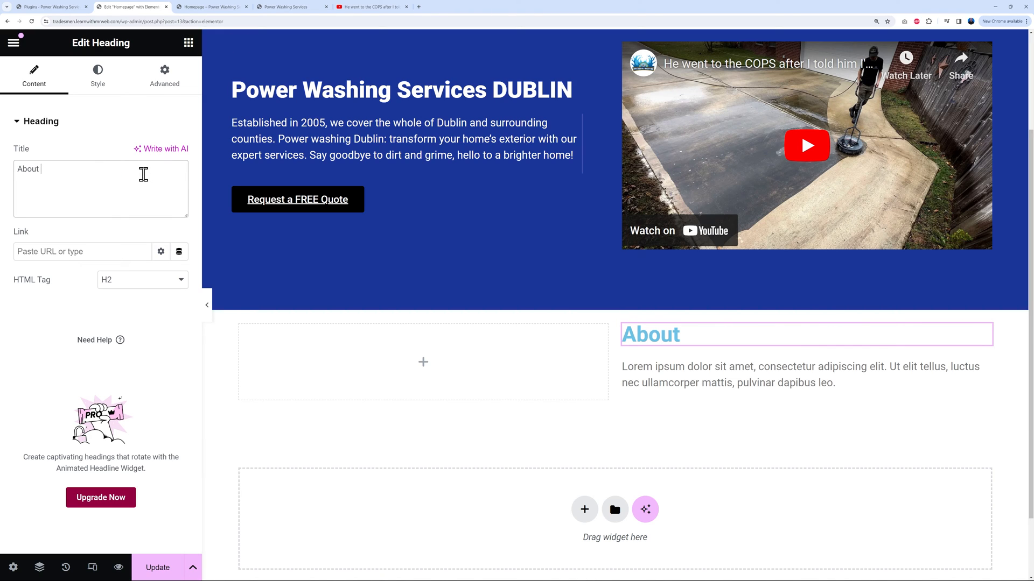
text( John Doe)
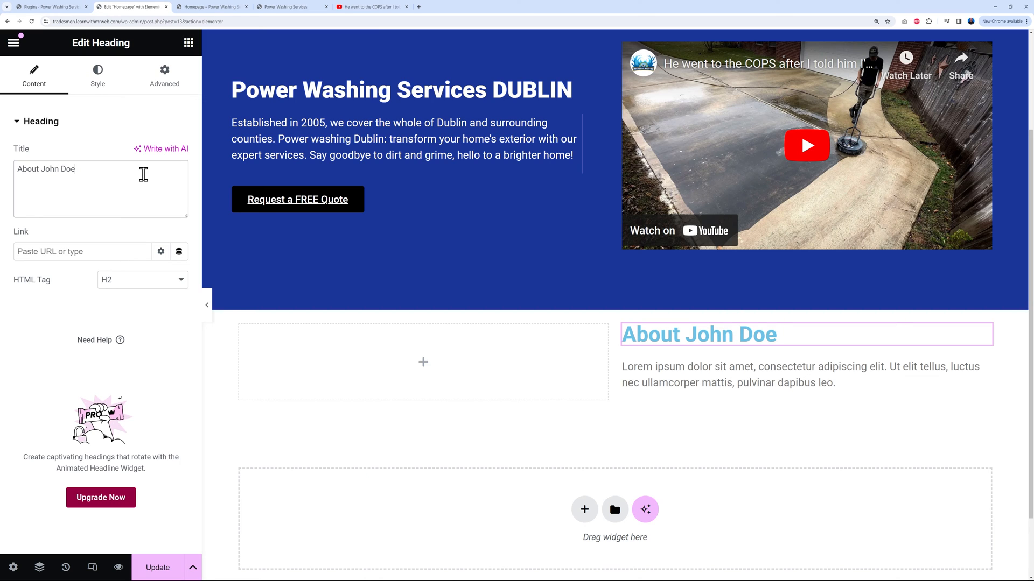
Copy the hero container's background colour hex value #1B359A
click(98, 81)
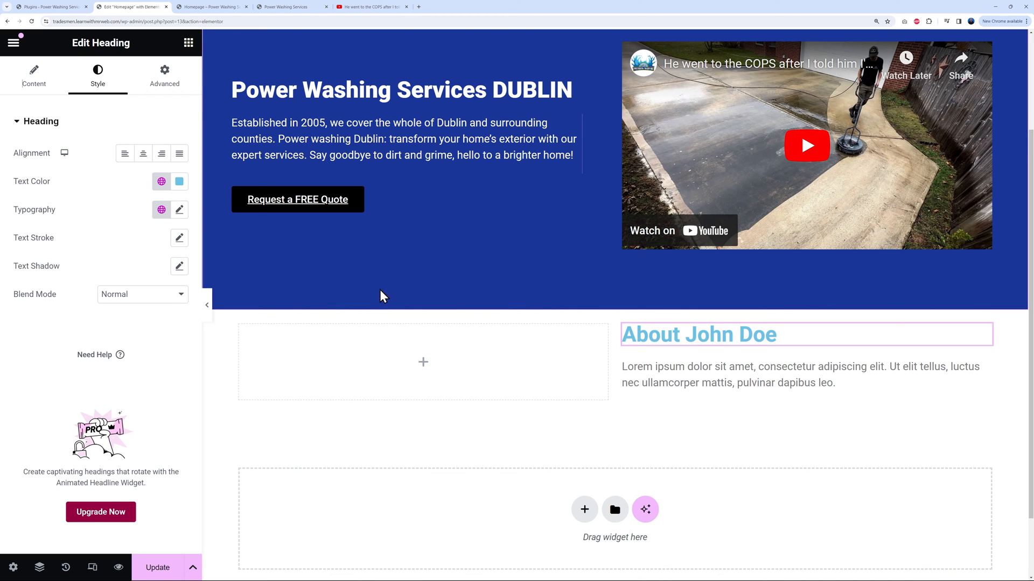
scroll(461, 286, up, 3)
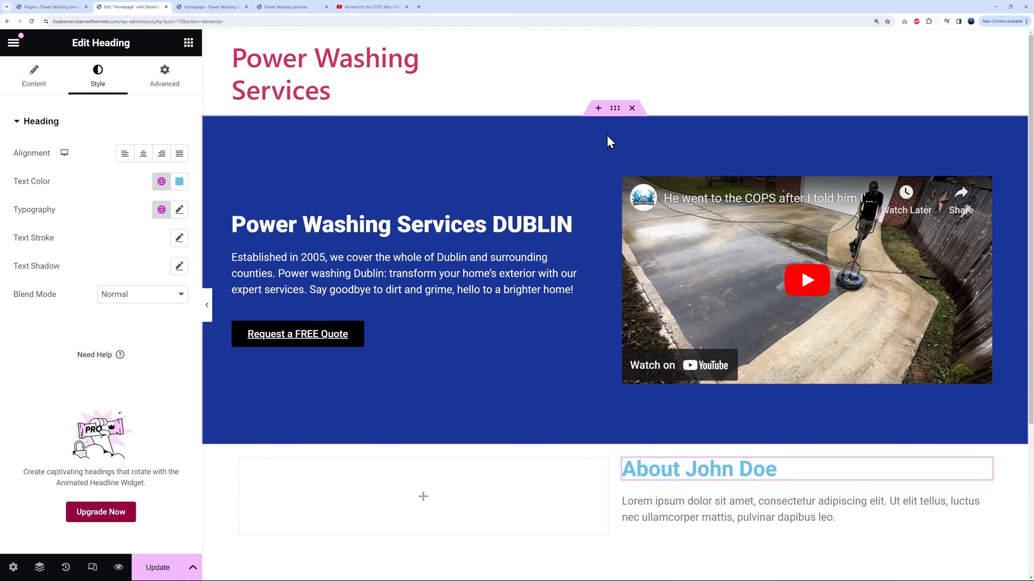
click(615, 107)
click(179, 209)
key(ctrl+c)
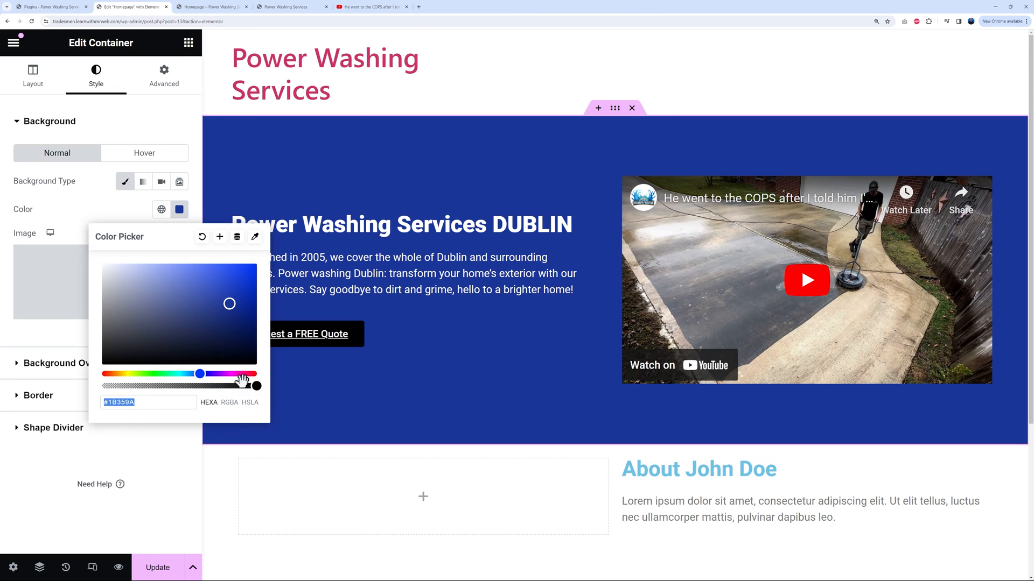
double_click(148, 407)
click(112, 206)
Bring up the global colour choices for the About John Doe heading's text colour
scroll(721, 455, down, 1)
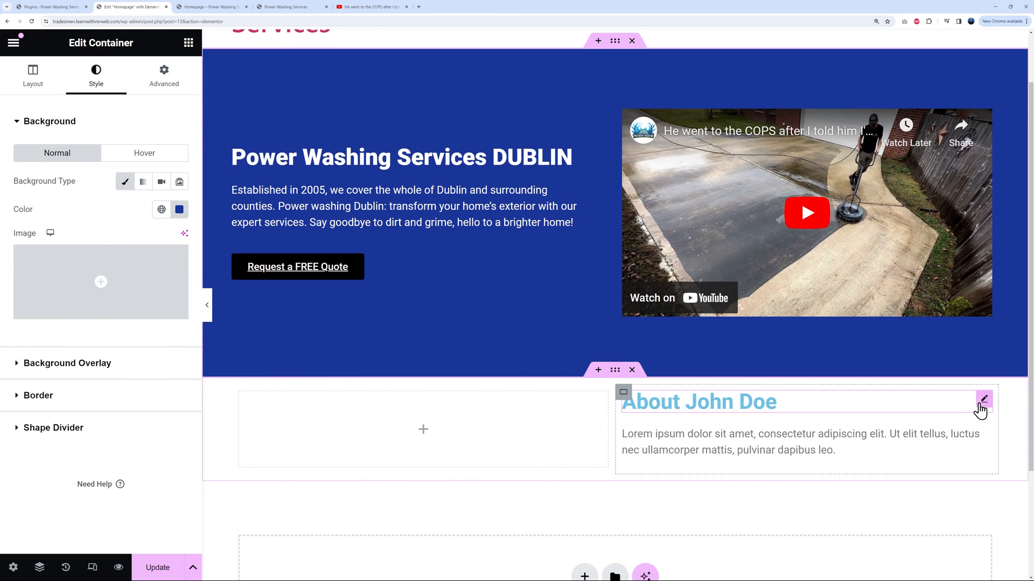
click(981, 402)
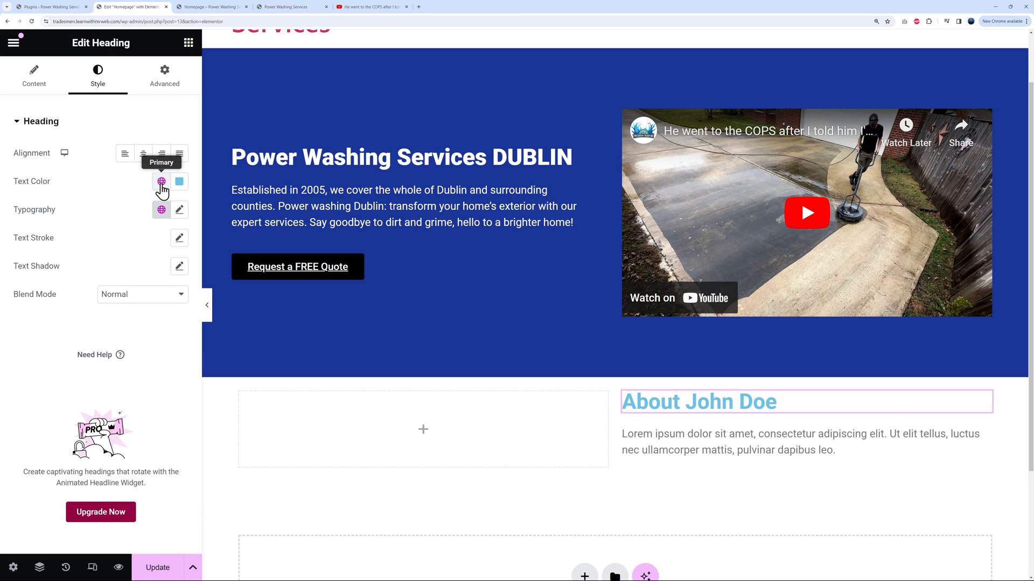
click(161, 184)
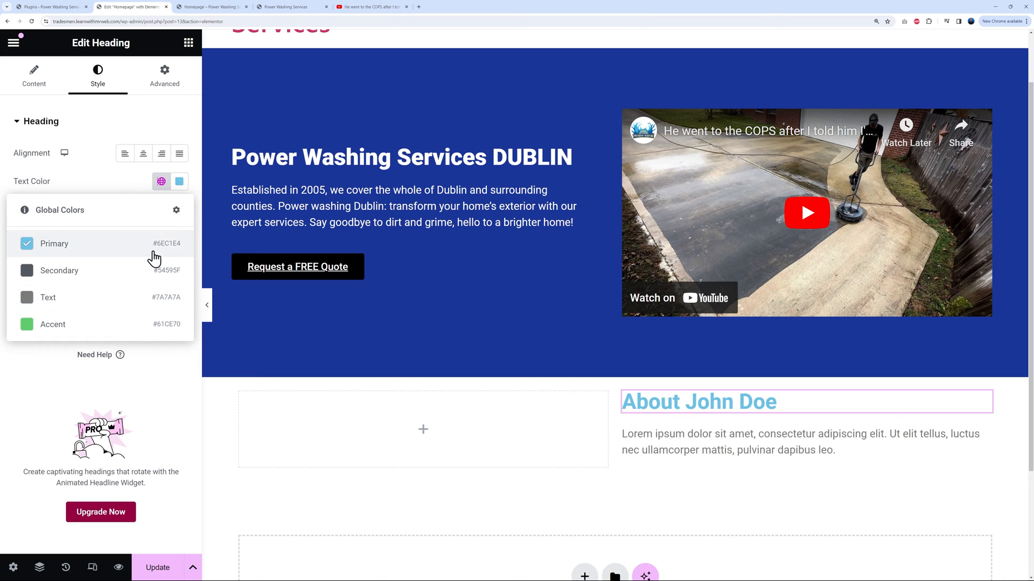
Create a custom global colour 'Main Blue' with value #1B359A, save it, and close Site Settings
click(177, 215)
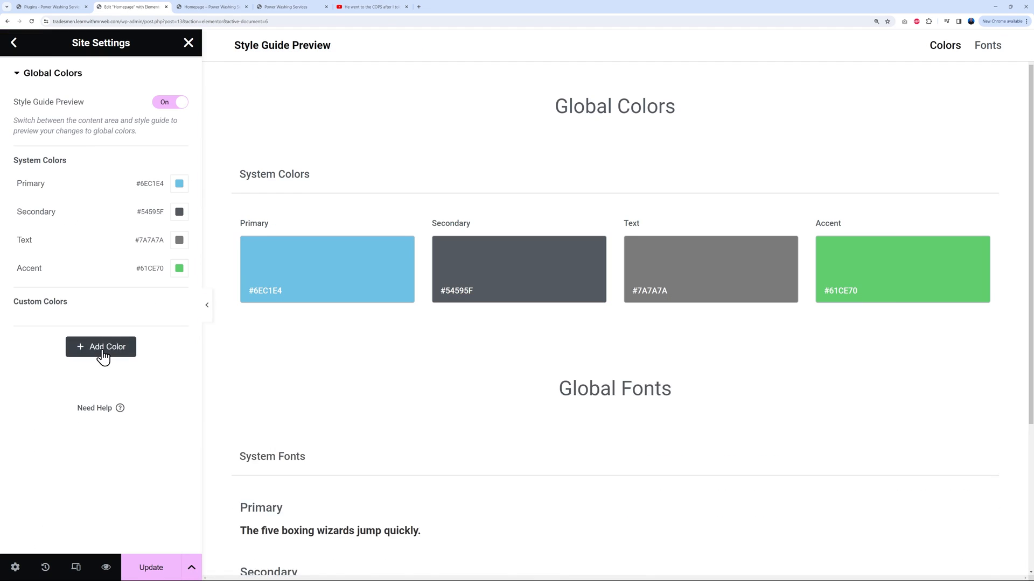
click(103, 350)
click(61, 335)
triple_click(62, 335)
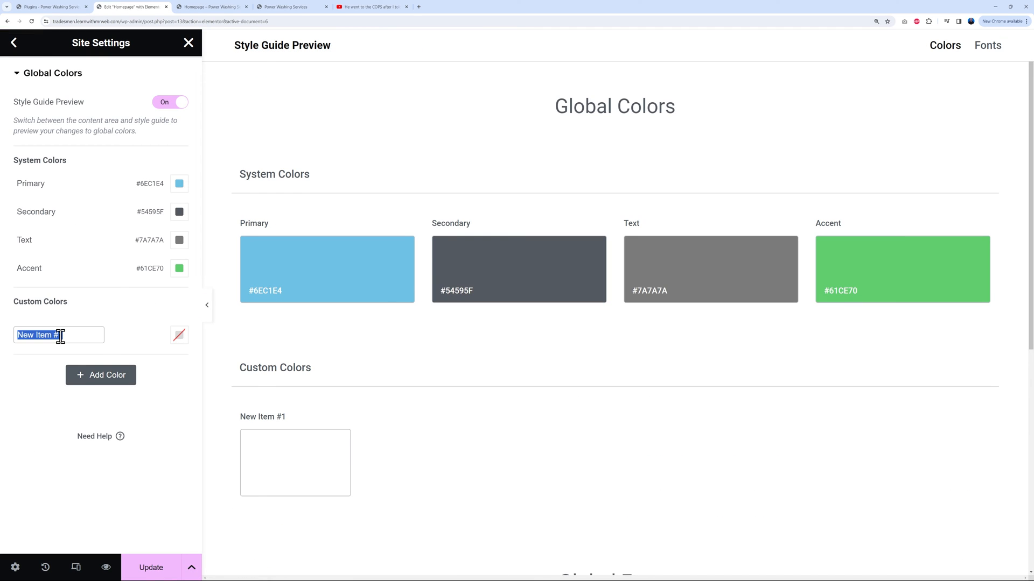
text(Main Blue)
click(179, 335)
click(176, 529)
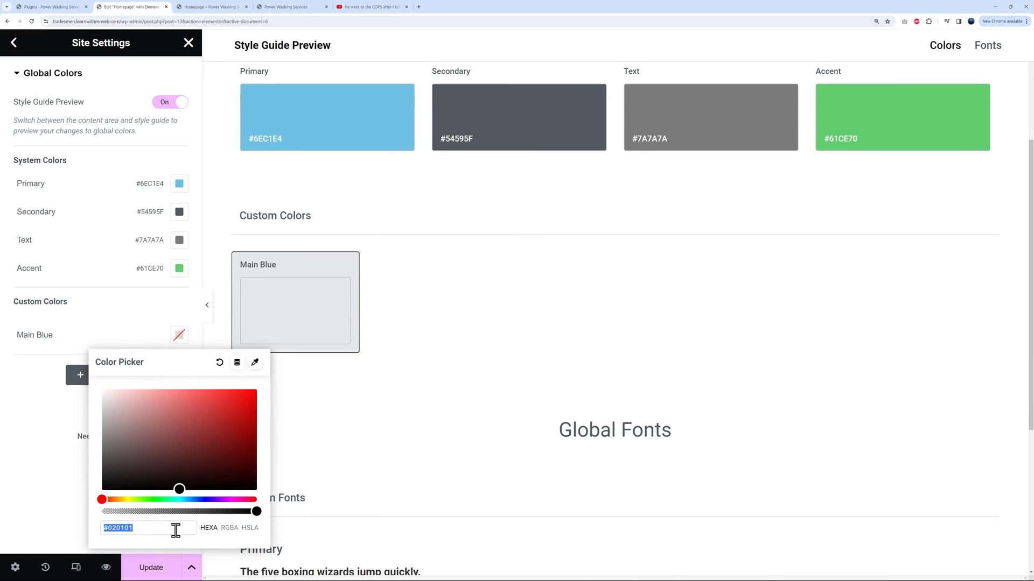
key(ctrl+v)
click(66, 458)
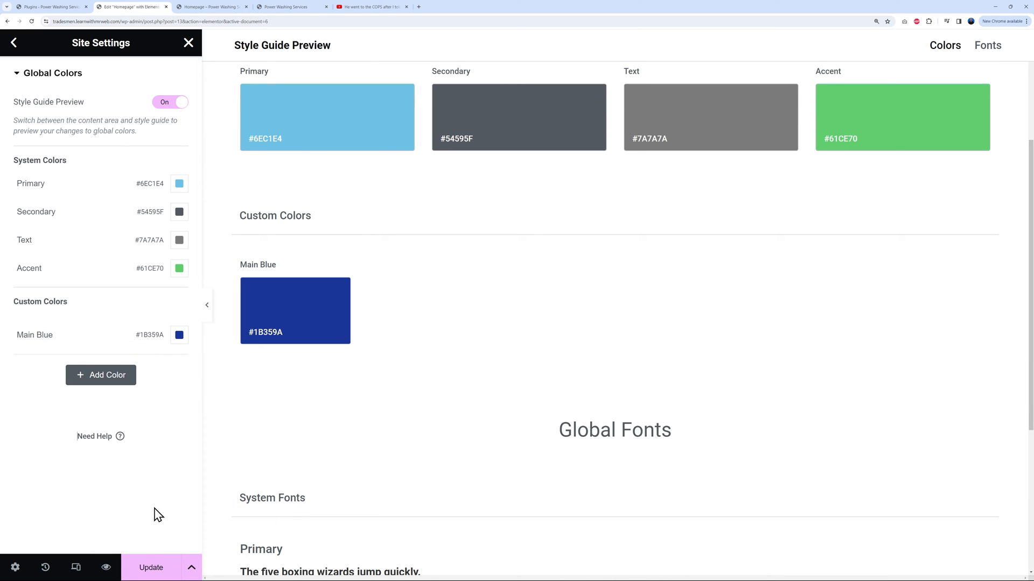
click(157, 560)
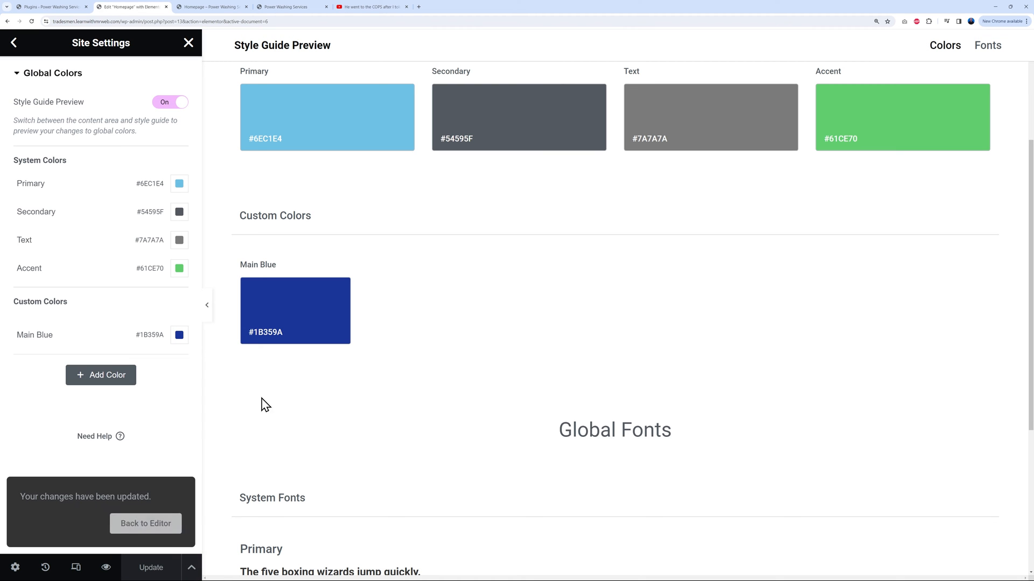
click(188, 43)
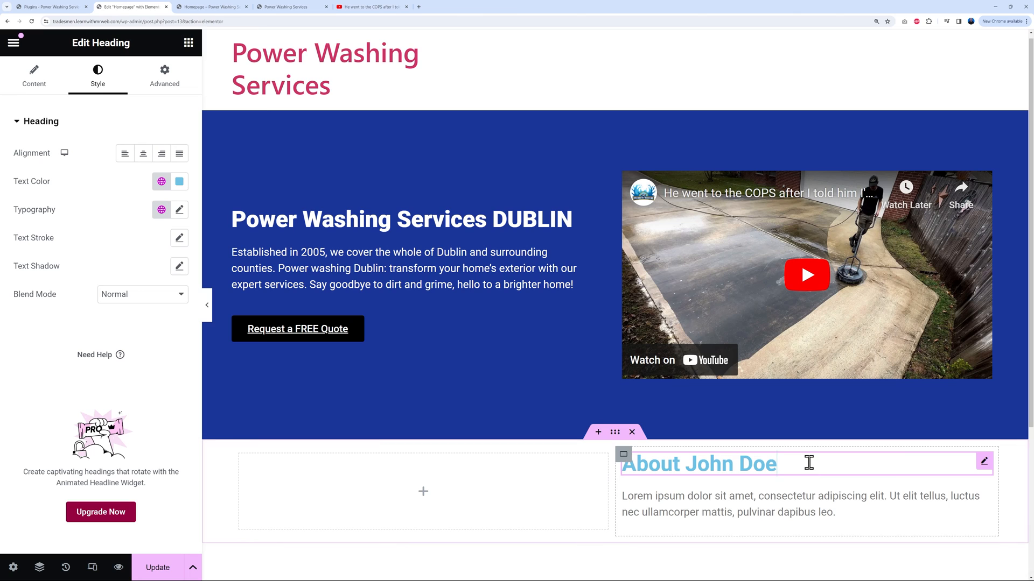
Apply the global Main Blue colour to the About John Doe heading's text
click(161, 182)
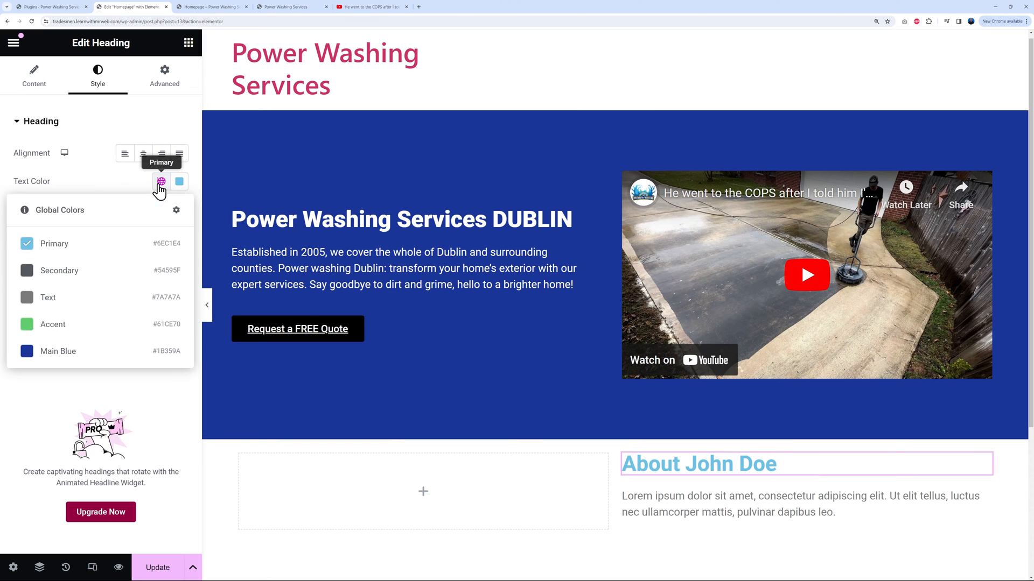
click(54, 351)
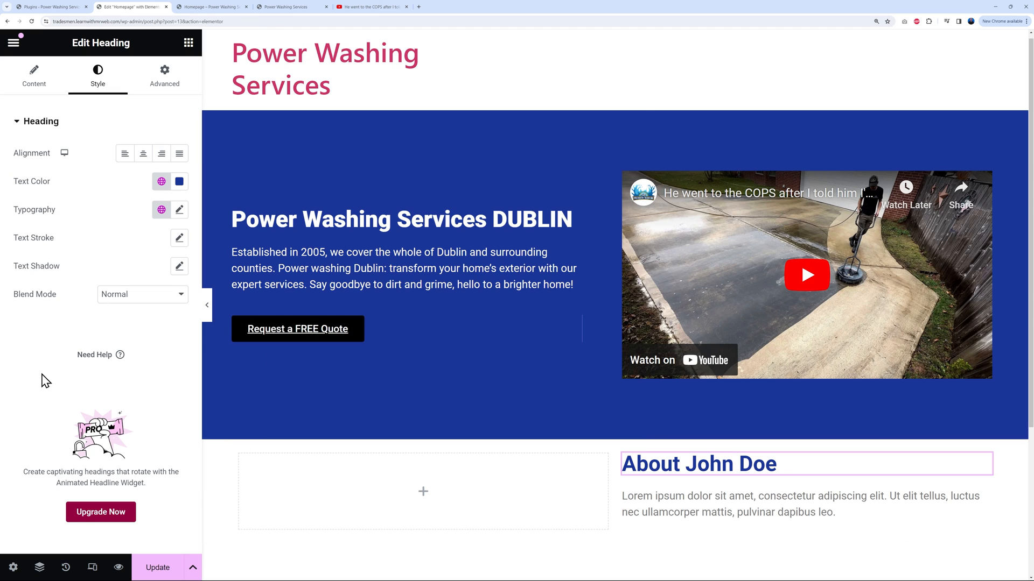
scroll(705, 436, down, 3)
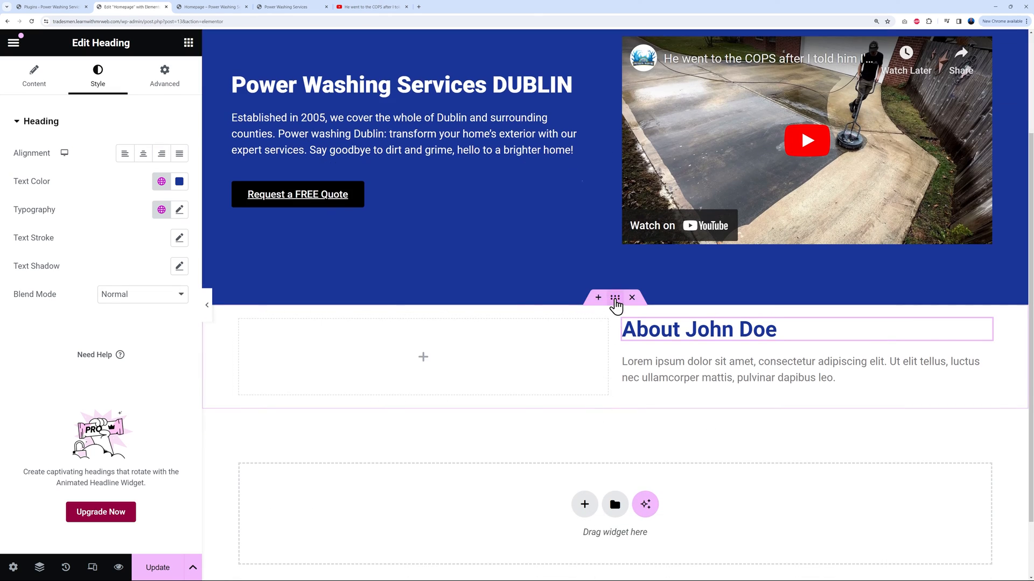
Unlink the About section's padding and set its top padding to 80 px
click(615, 300)
click(163, 80)
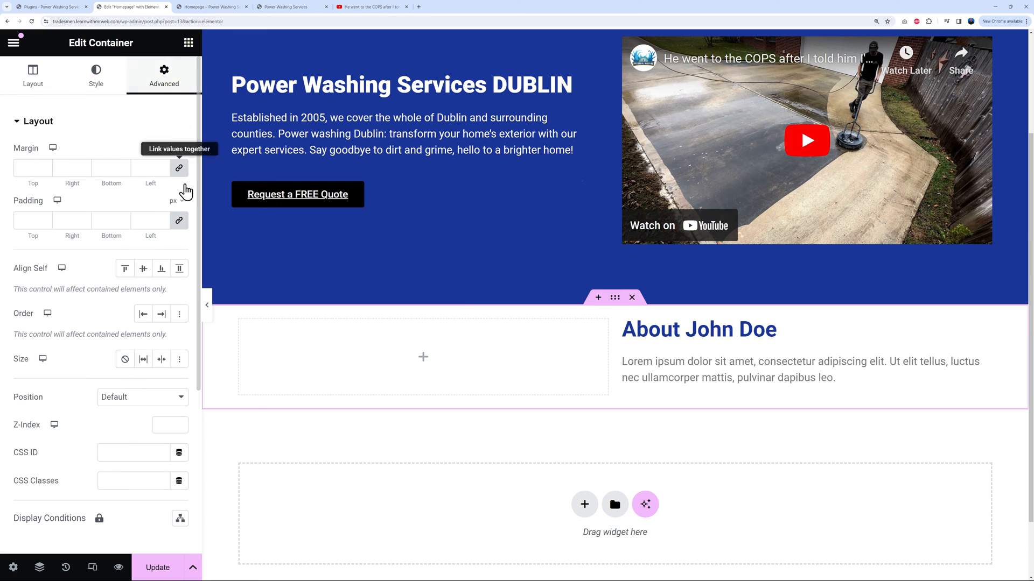
click(179, 220)
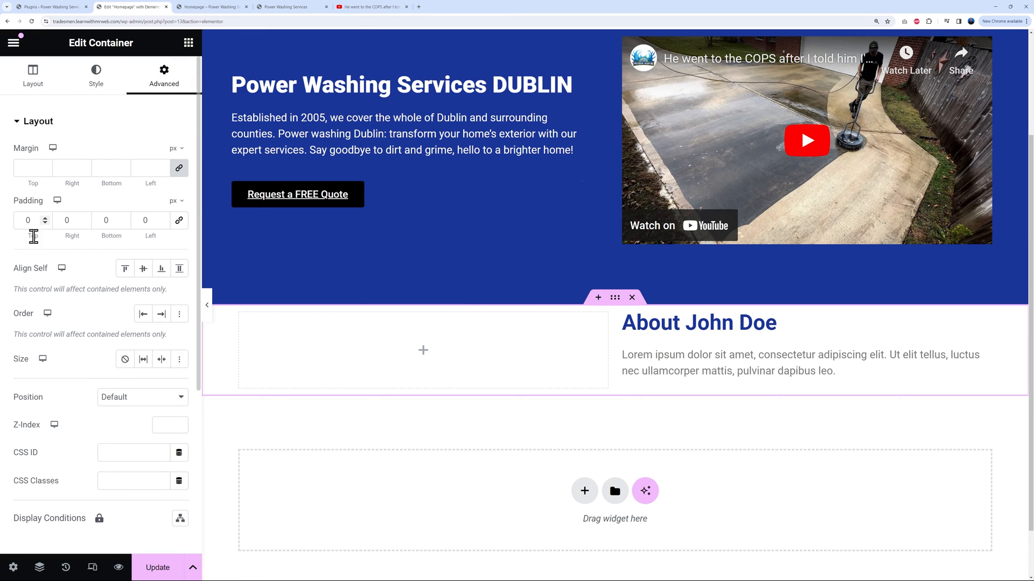
text(8)
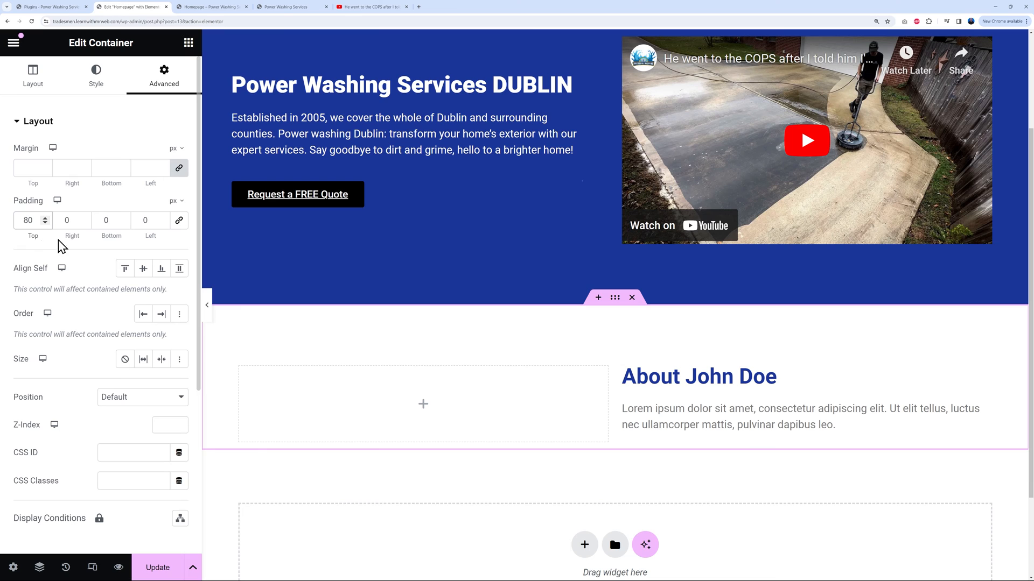
text(8)
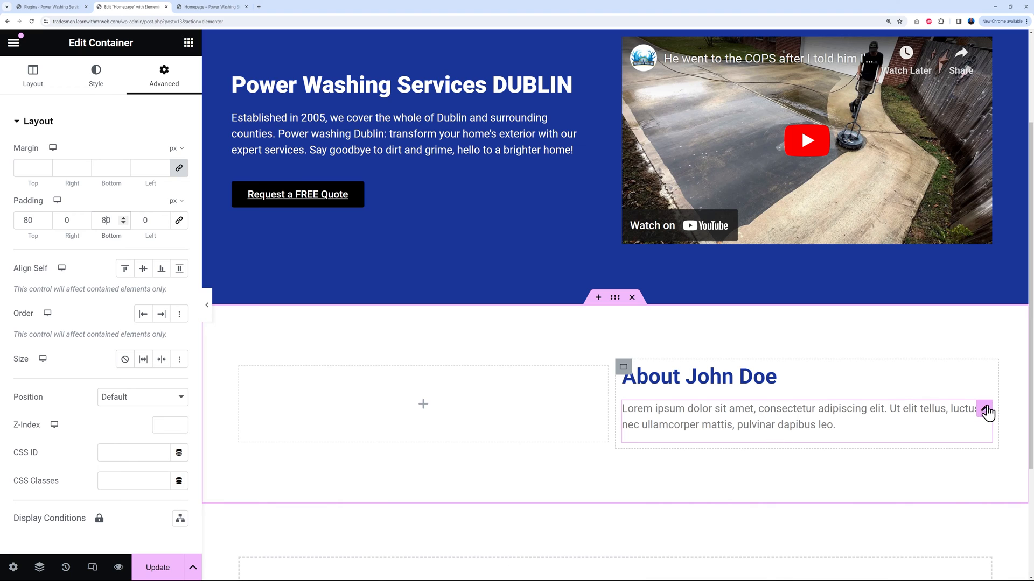
Replace the Lorem ipsum paragraph with the pasted owner's bio
click(985, 409)
mouse_move(167, 299)
mouse_down()
mouse_move(88, 284)
mouse_move(4, 242)
mouse_up()
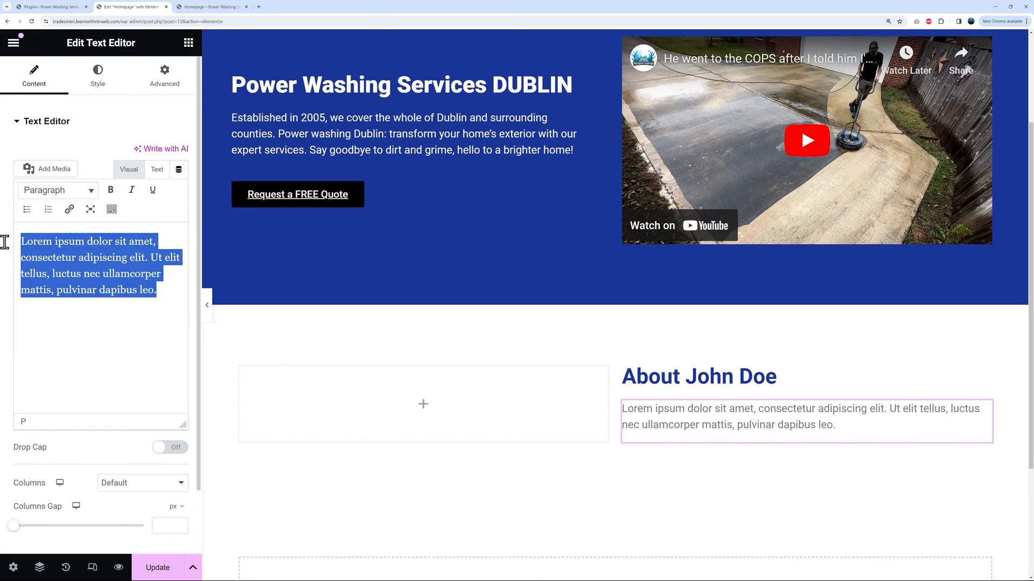
text(I'm the proud owner of Power Washing Dubin. I started this business in 2005 because I love the satisfaction of turning something grimy and weathered into a sparkling clean surface. Dublin is my home, and I take pride in helping my neighbours keep their homes and businesses looking their best.)
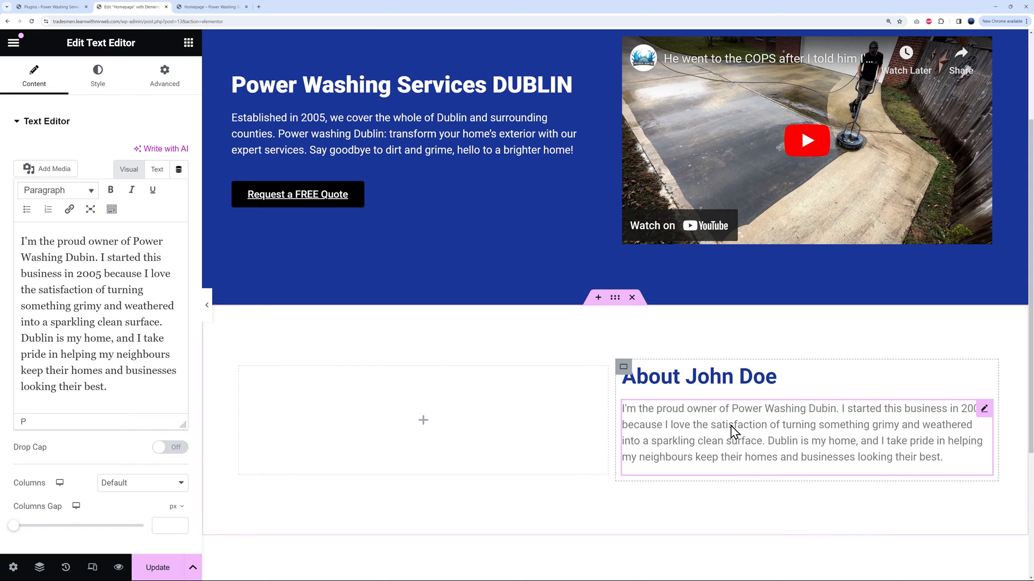
Drop an Image widget into the empty left column, then switch to the 'man power washing house' image search
click(189, 43)
drag(153, 347, 377, 427)
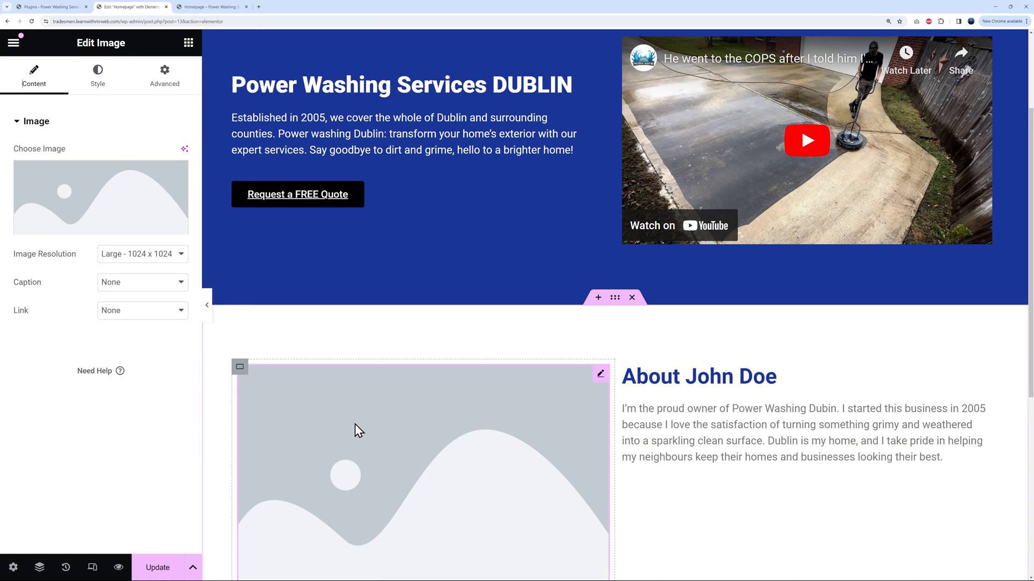
scroll(554, 331, down, 3)
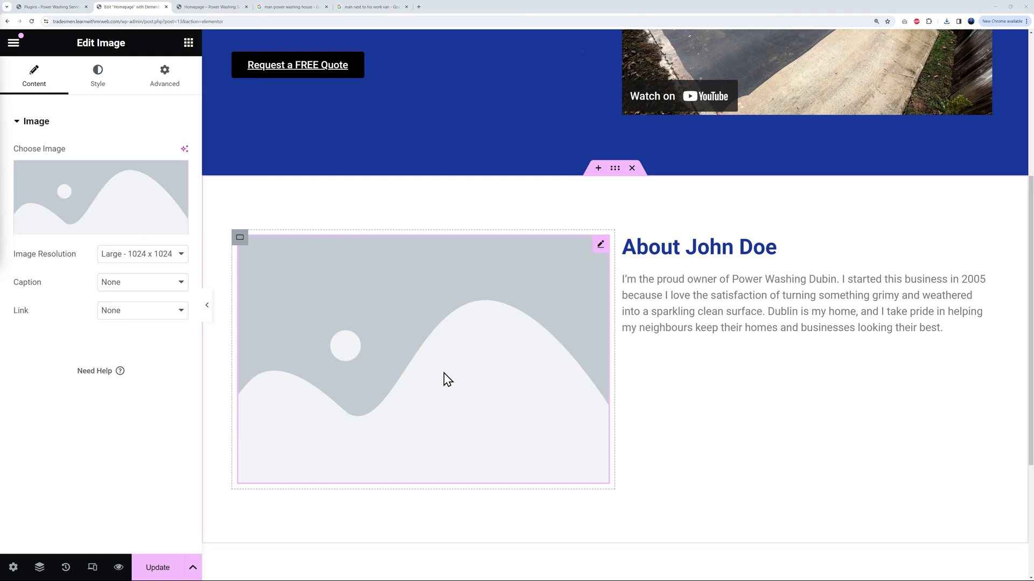
click(299, 8)
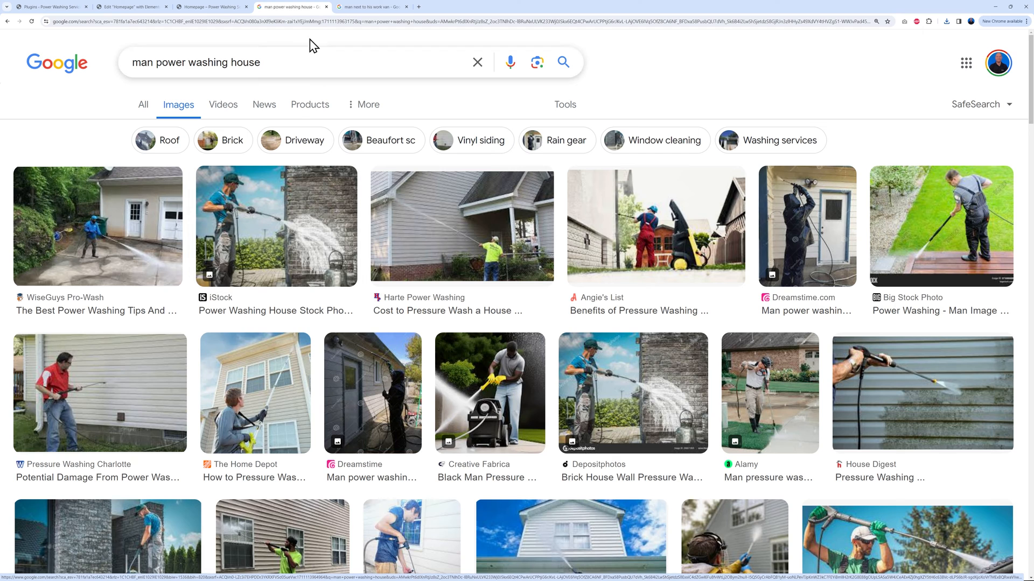
Switch to the Google Images results for 'man next to his work van'
click(352, 8)
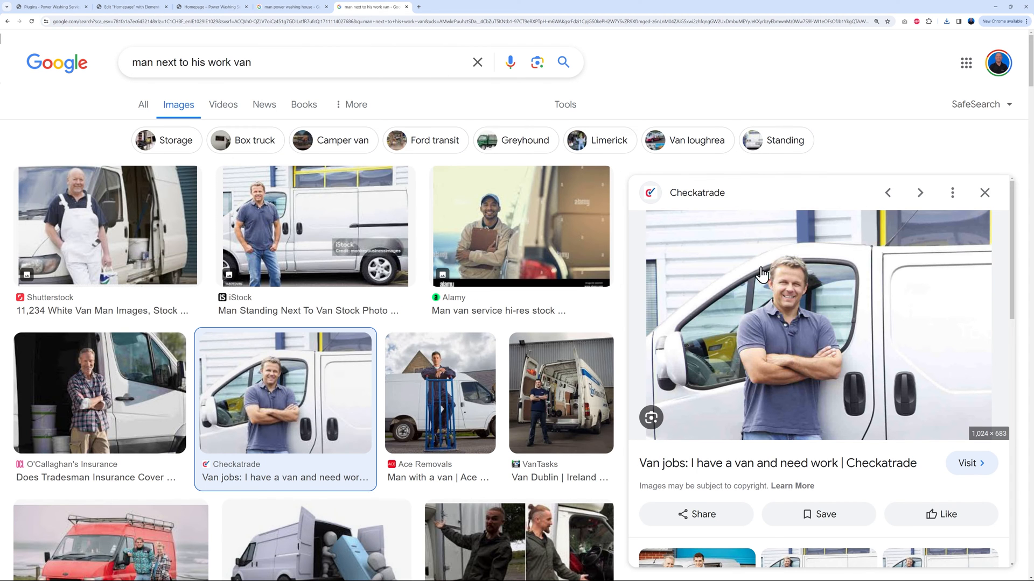
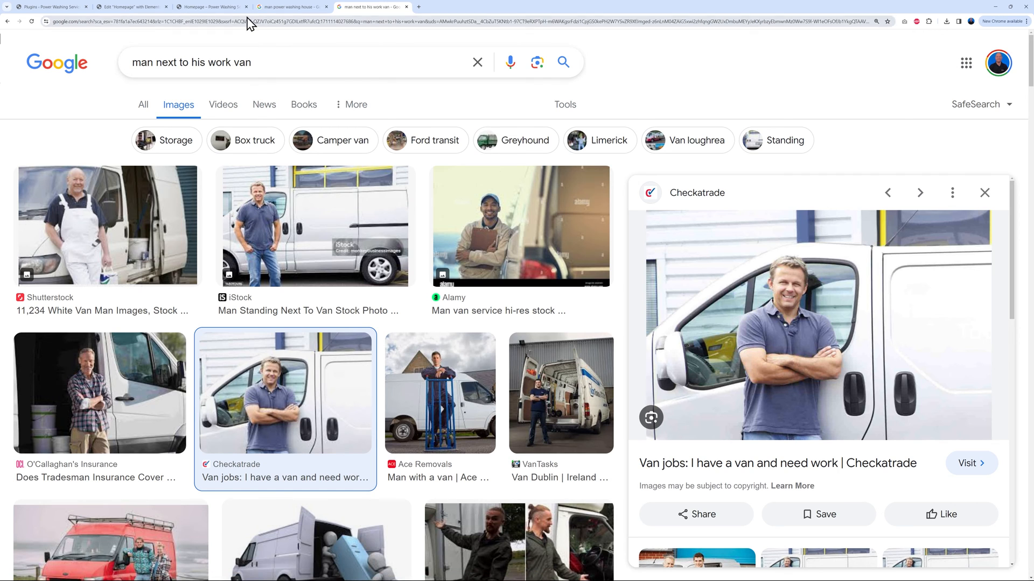
Return from the Google Images van results to the Elementor homepage editor tab
click(140, 8)
Upload I-have-a-van-and-need-work.jpg and use it as the About section image
mouse_move(129, 202)
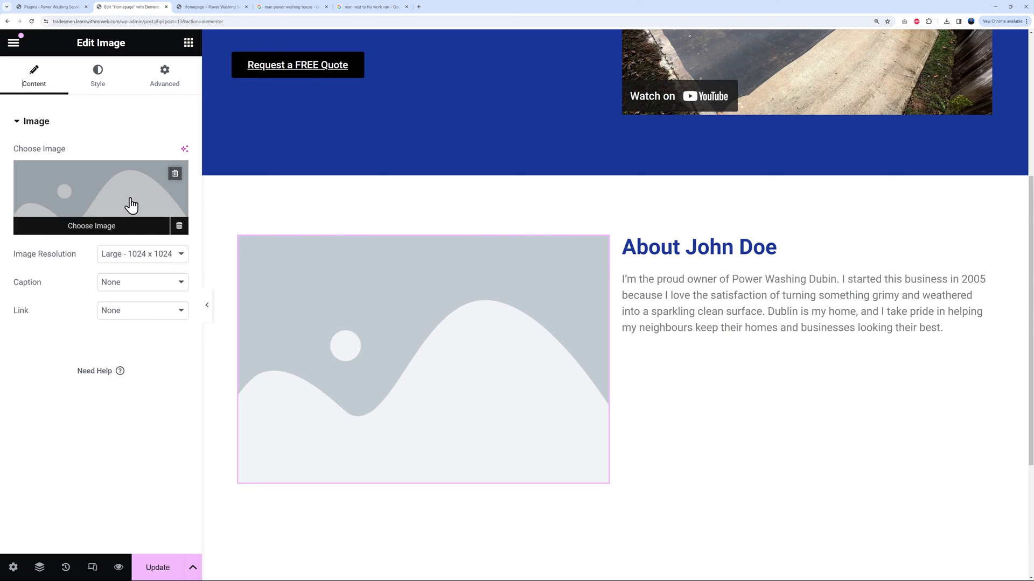
click(108, 199)
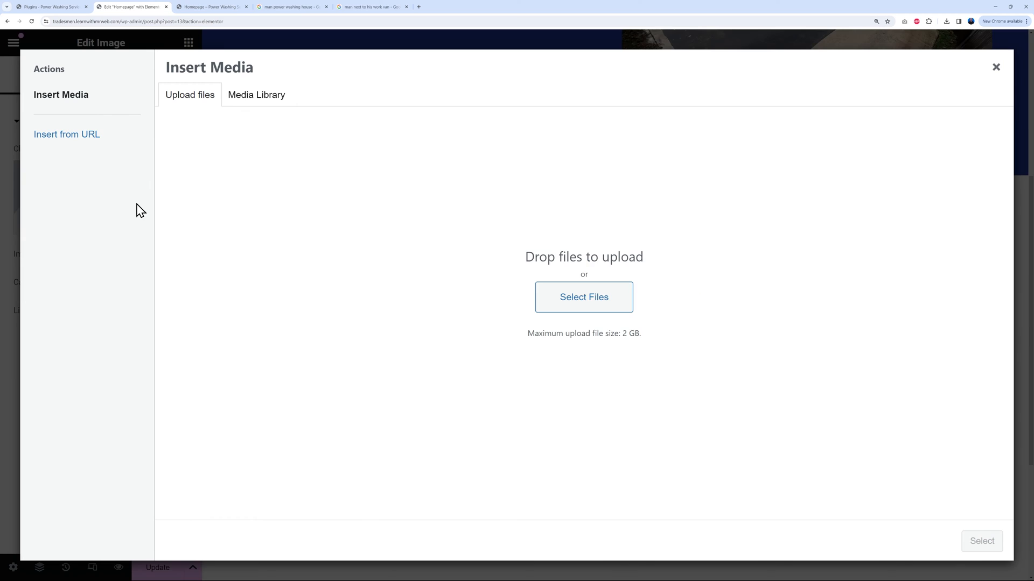
click(619, 308)
click(130, 75)
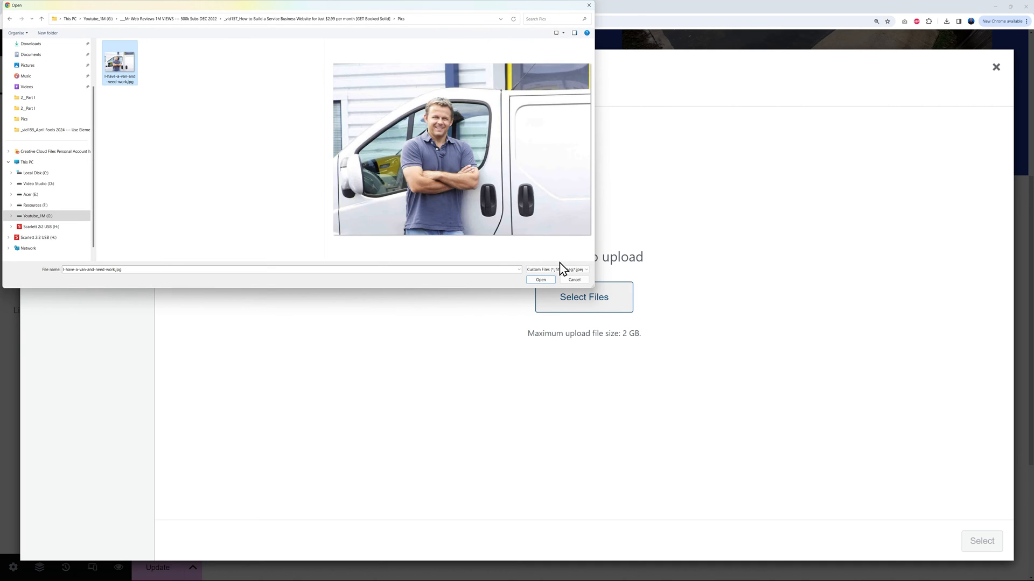
click(541, 280)
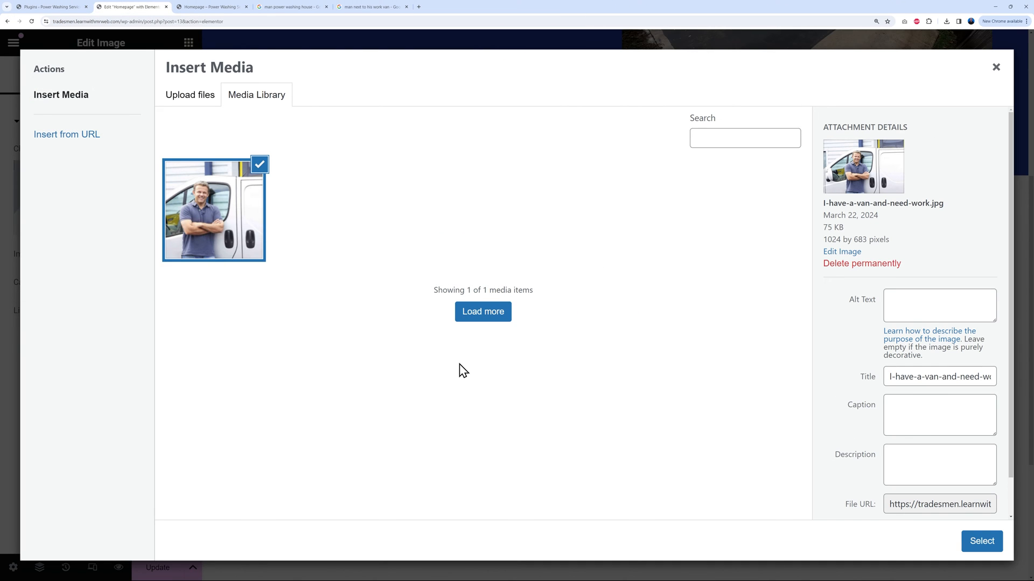
click(975, 544)
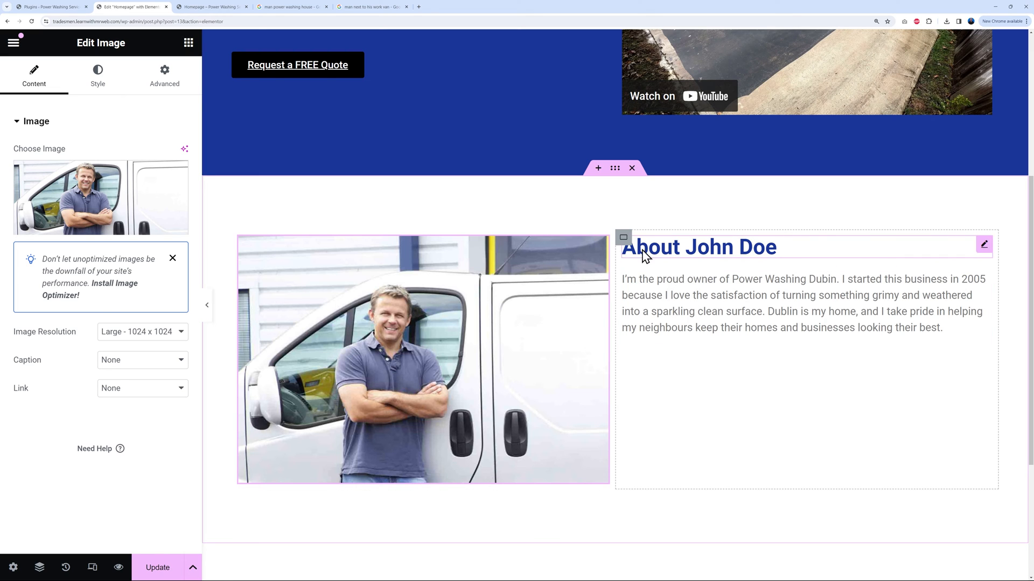
Try the About text container's Justify Content options, settling on Center
click(624, 240)
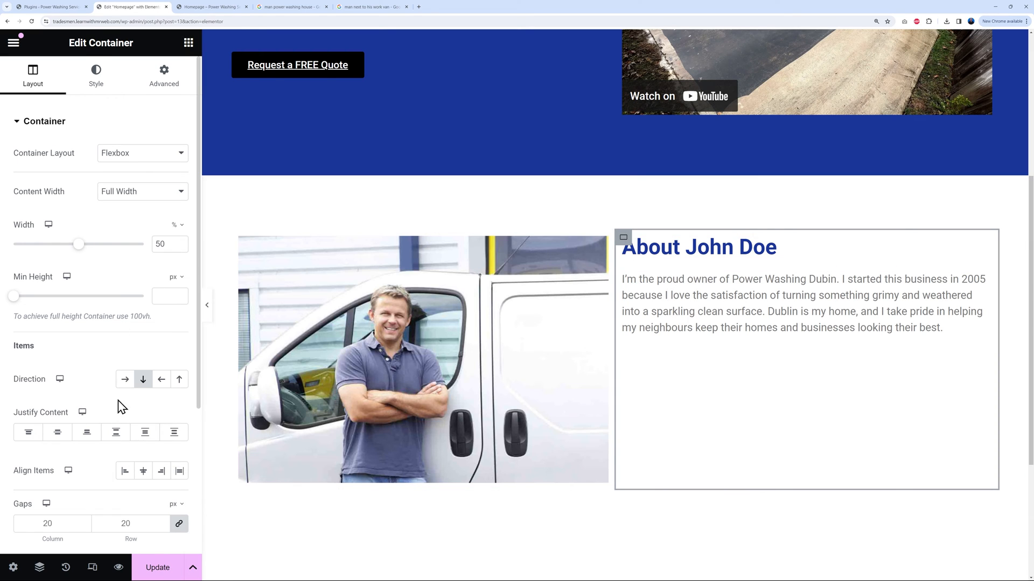
click(58, 437)
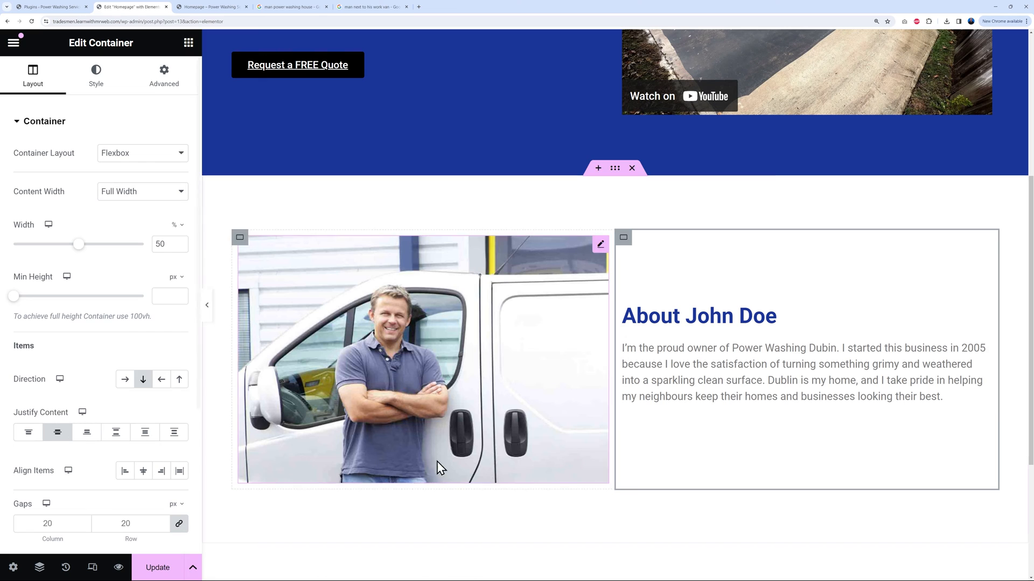
click(120, 437)
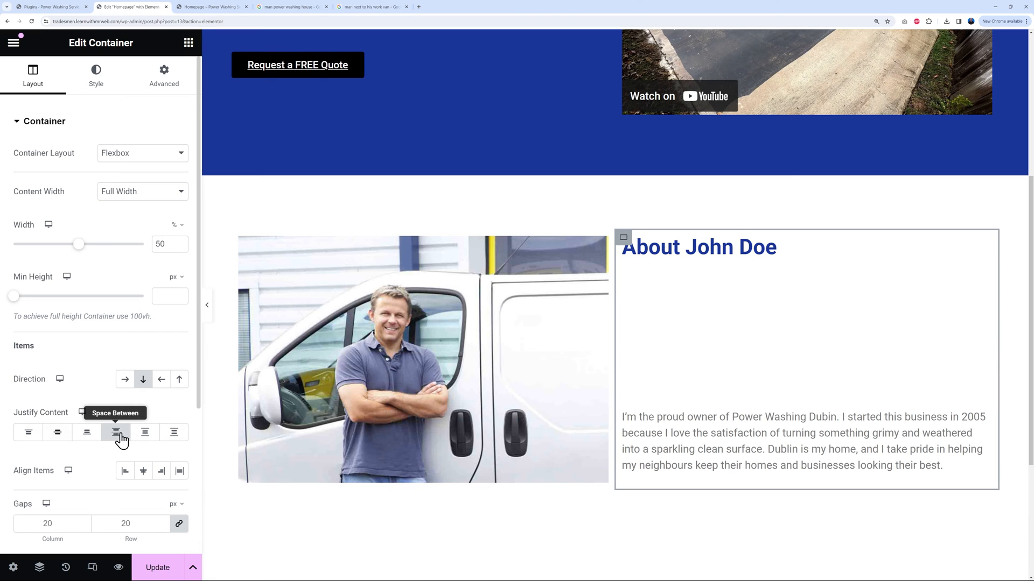
click(144, 437)
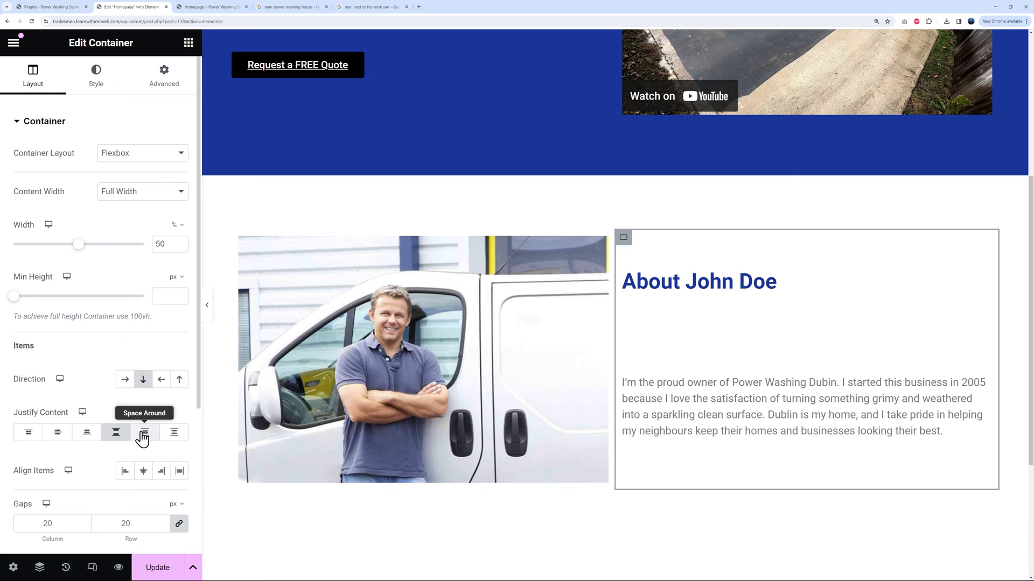
click(173, 437)
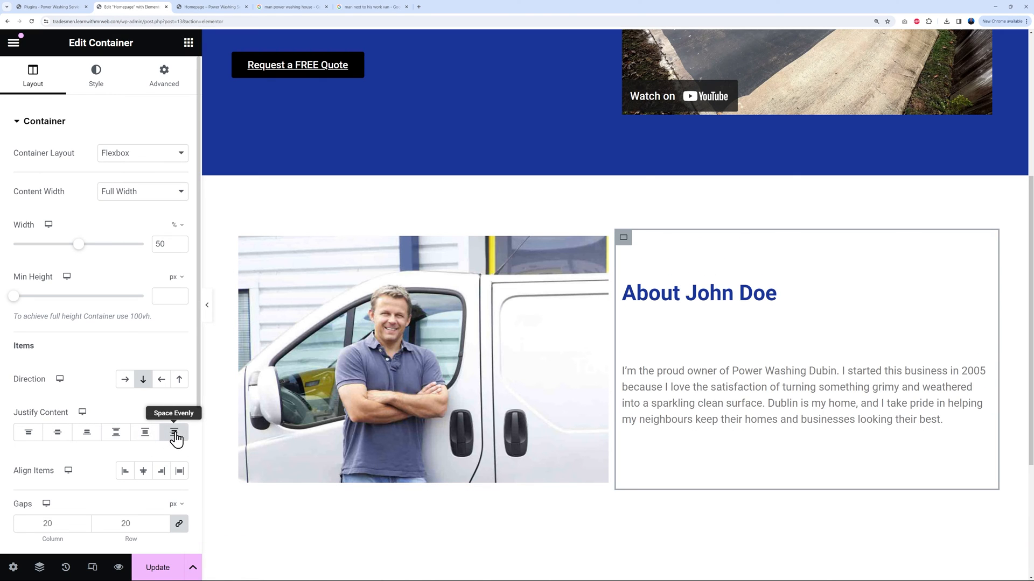
click(64, 443)
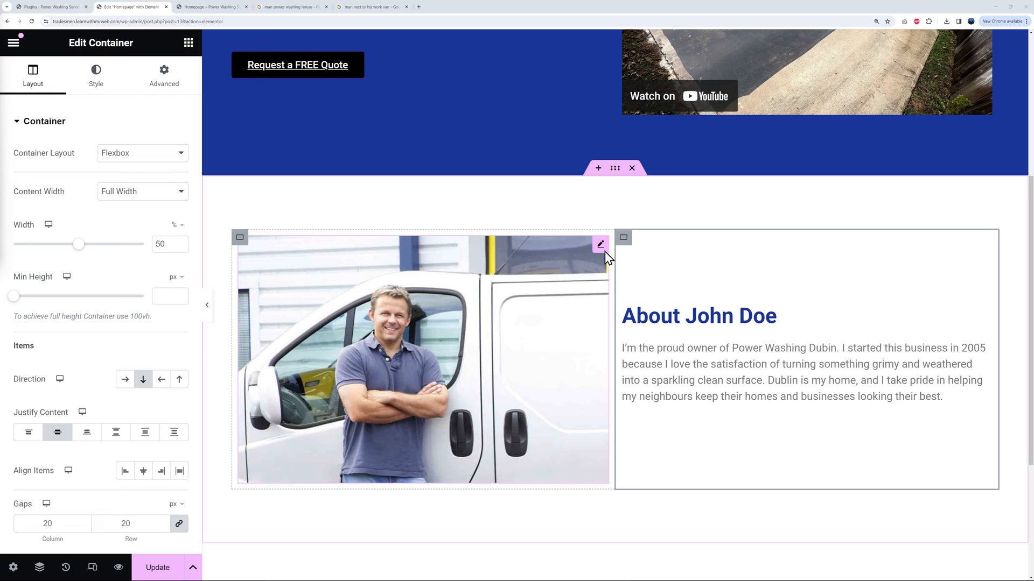
click(601, 245)
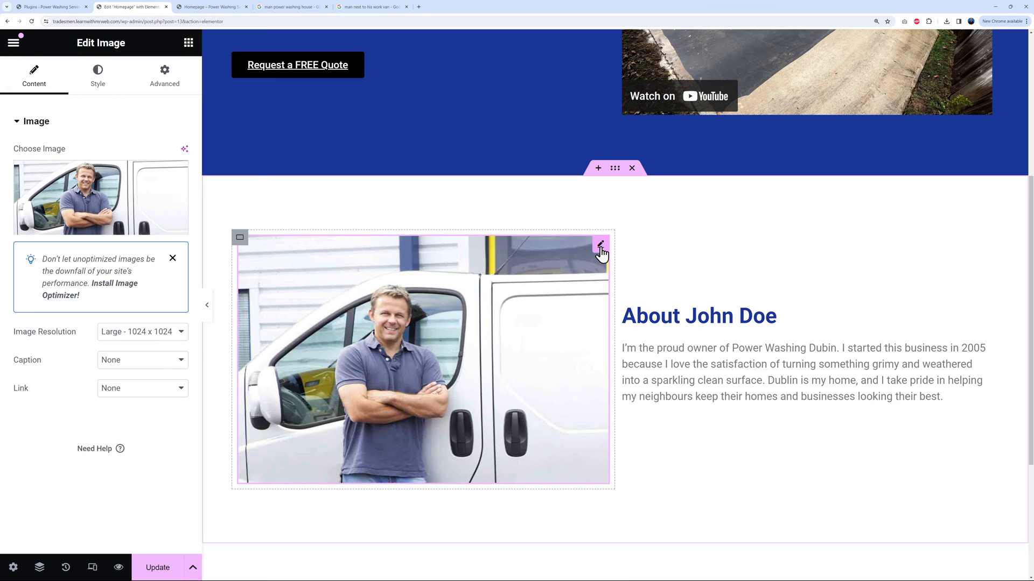
Try van photo border radius 50, 25 and 15, reset it to 0, and update the page
click(101, 89)
scroll(113, 382, down, 1)
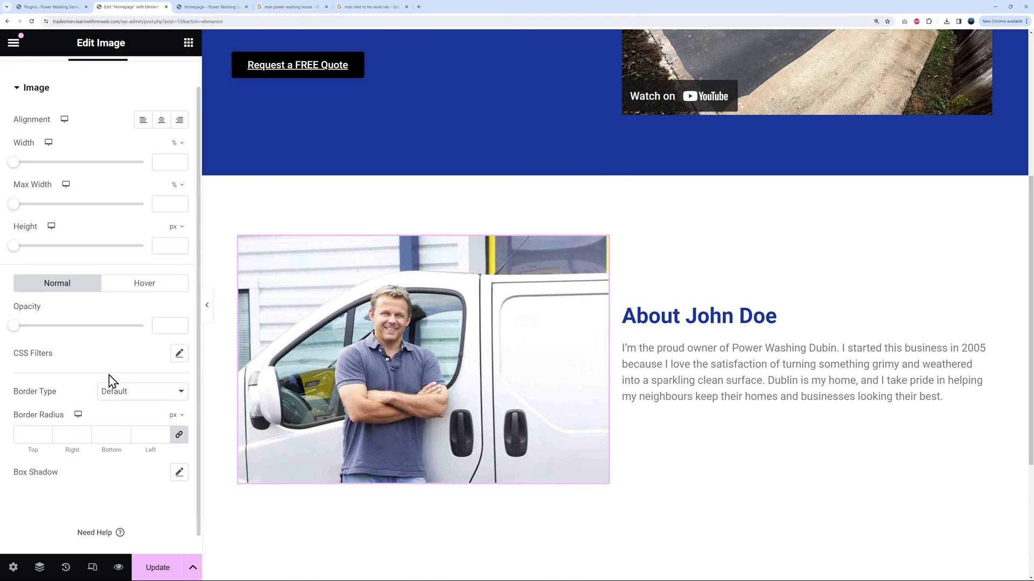
click(32, 415)
text(50)
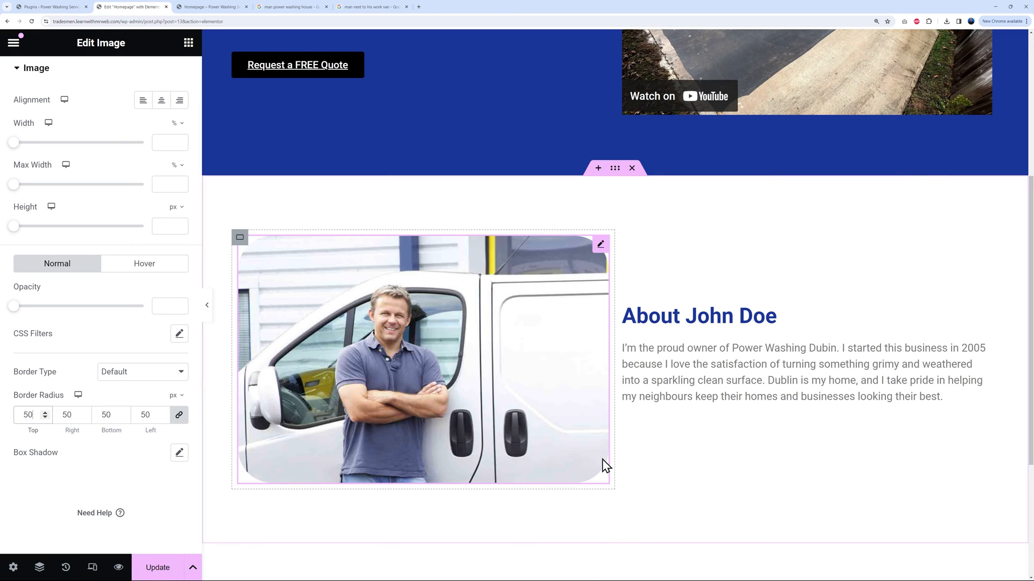
double_click(28, 414)
text(25)
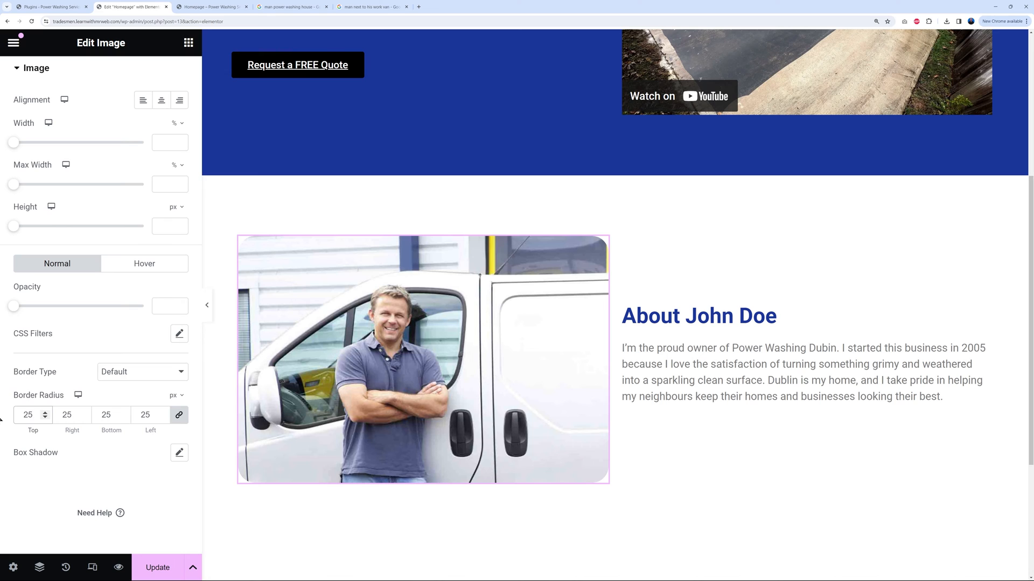
double_click(28, 414)
text(15)
double_click(30, 414)
text(0)
click(113, 477)
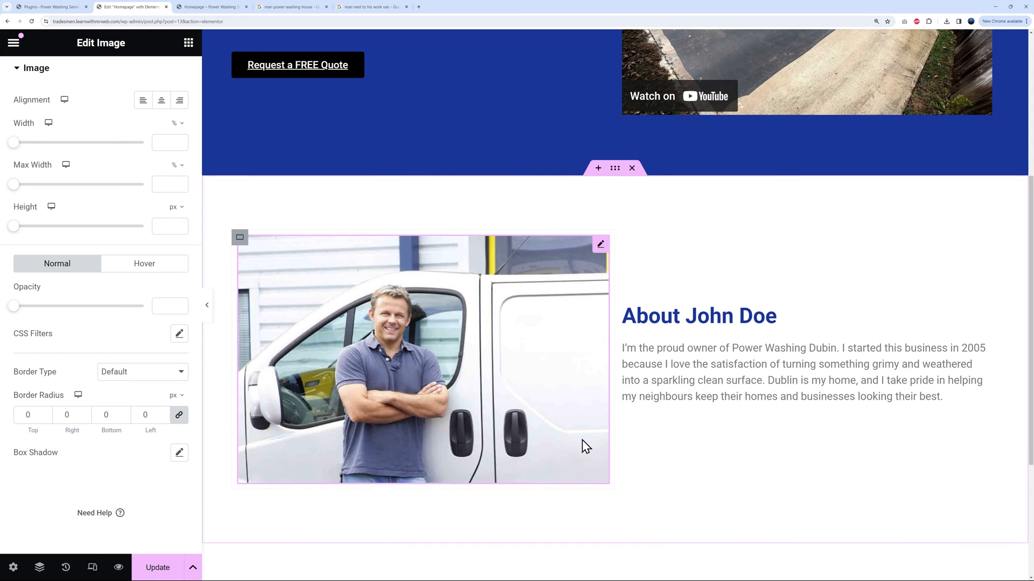
click(161, 566)
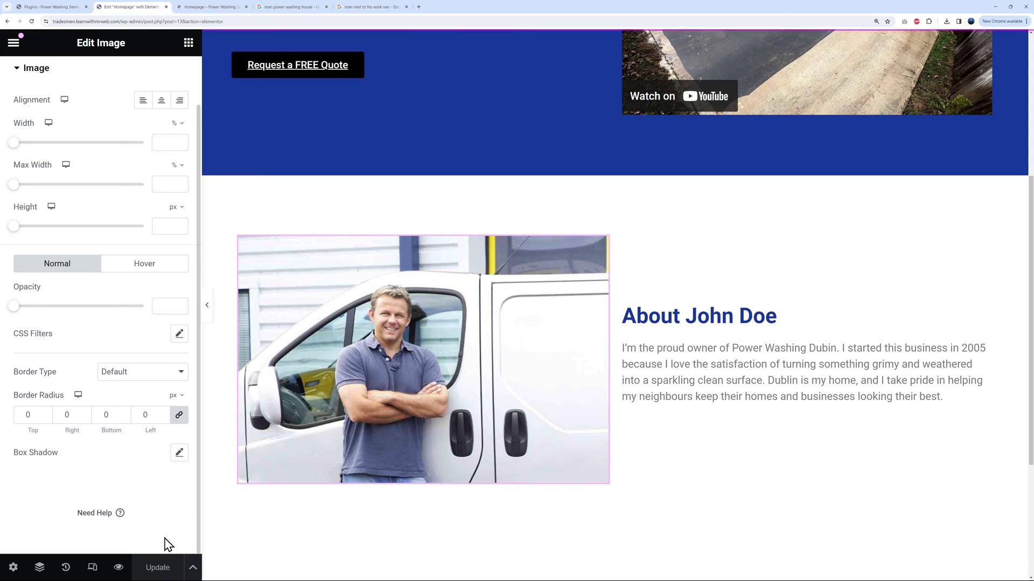
Add a Flexbox section with a 3x2 grid of containers below the About section
scroll(681, 380, down, 4)
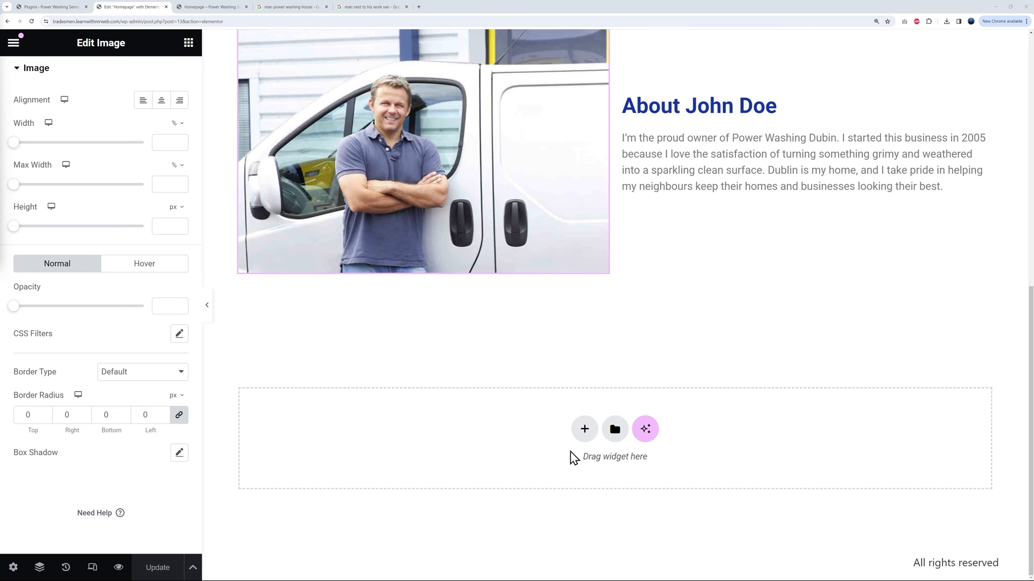
scroll(731, 429, up, 8)
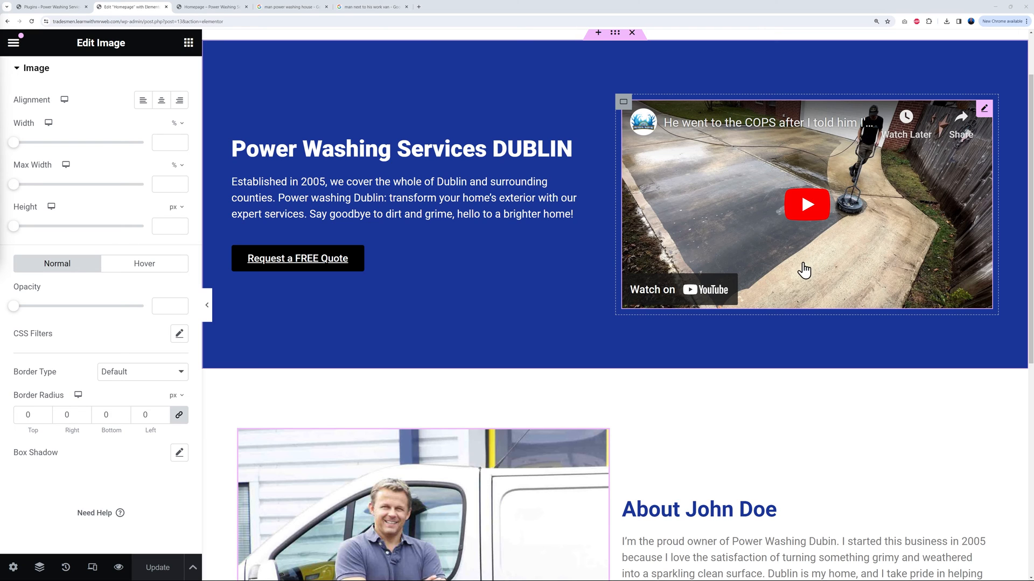
scroll(777, 309, down, 7)
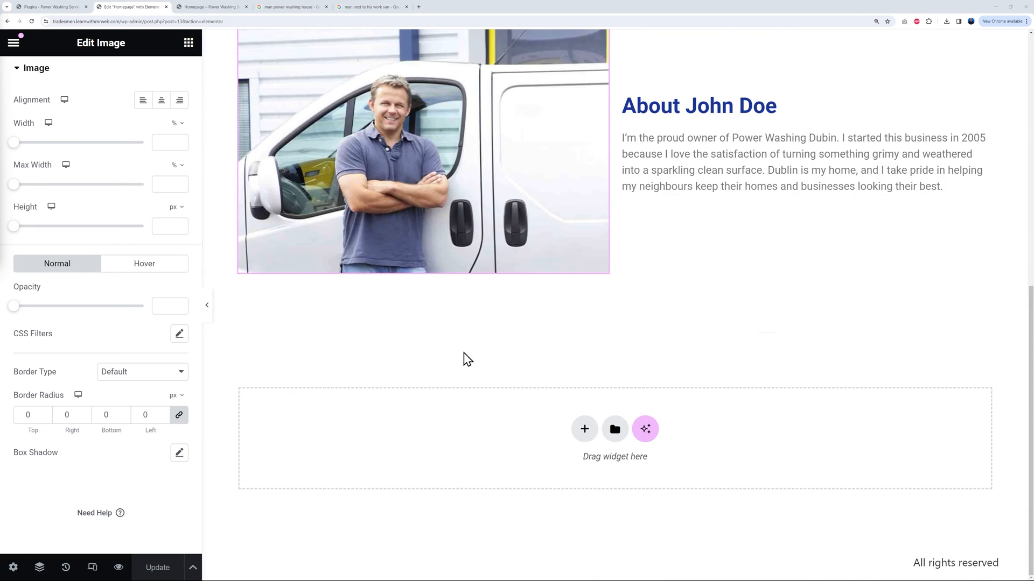
click(584, 429)
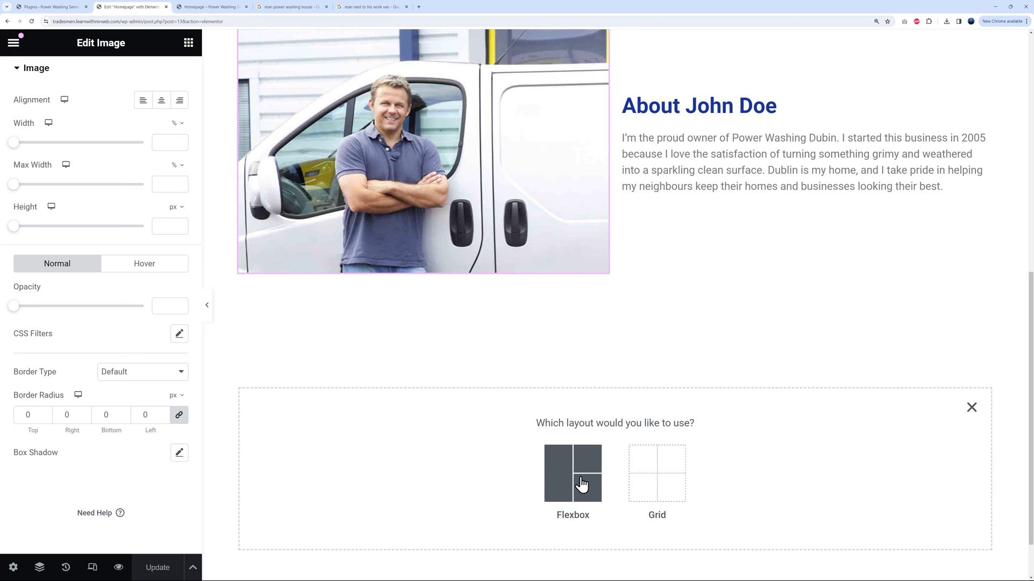
click(583, 484)
scroll(906, 443, down, 1)
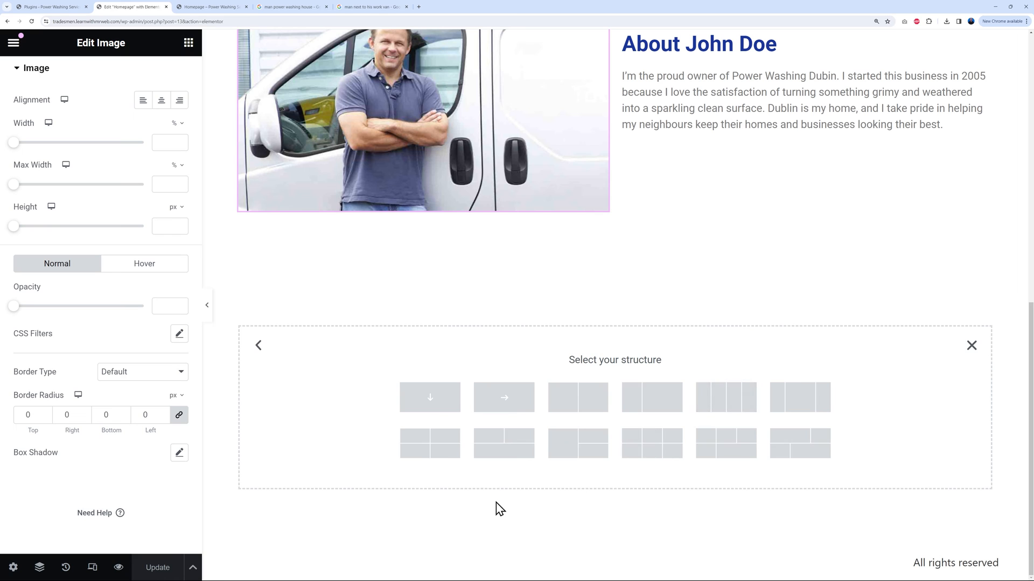
click(651, 450)
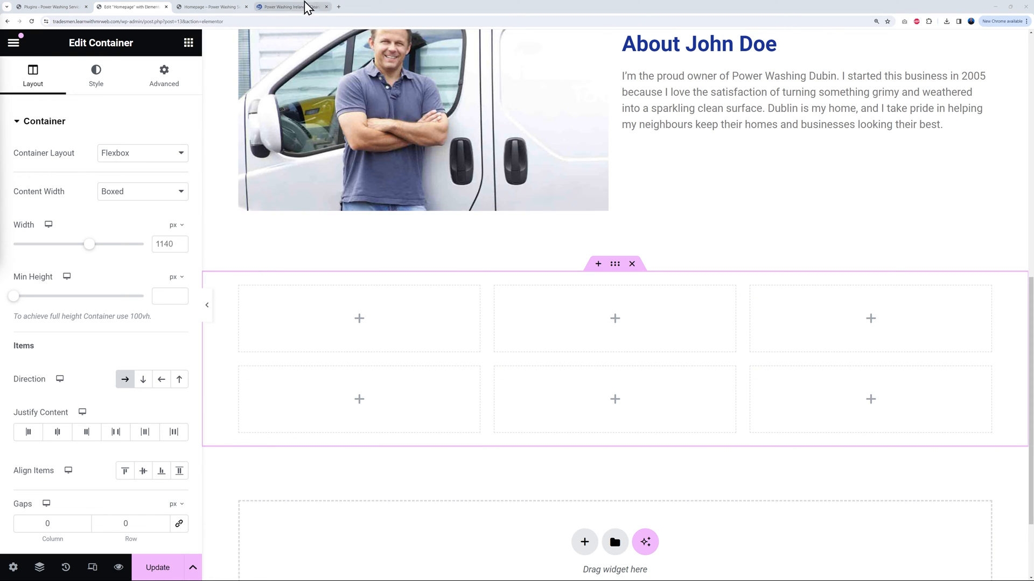
click(307, 7)
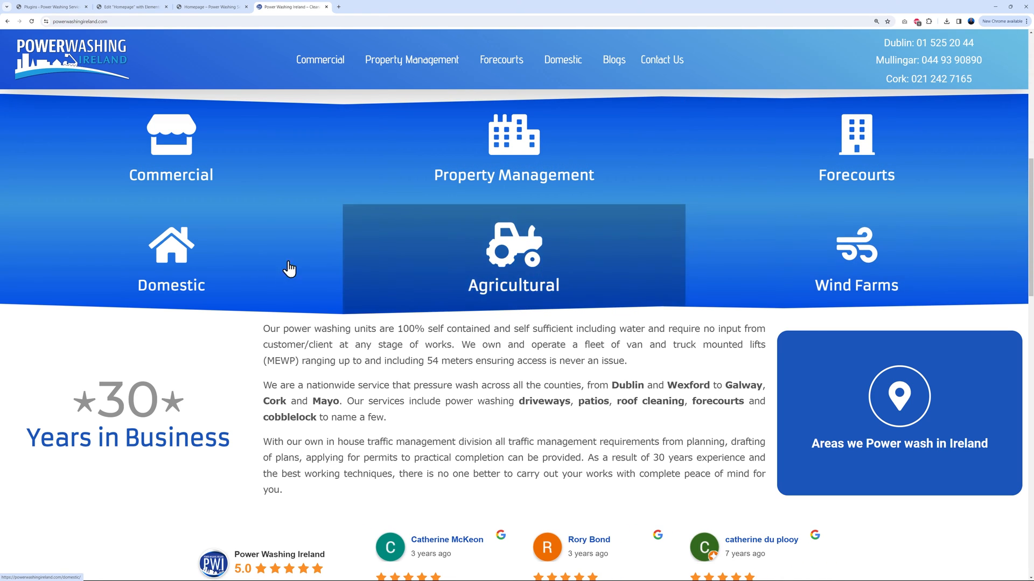
Scroll through the Power Washing Ireland service tiles, then go back to the Elementor editor
scroll(567, 335, down, 1)
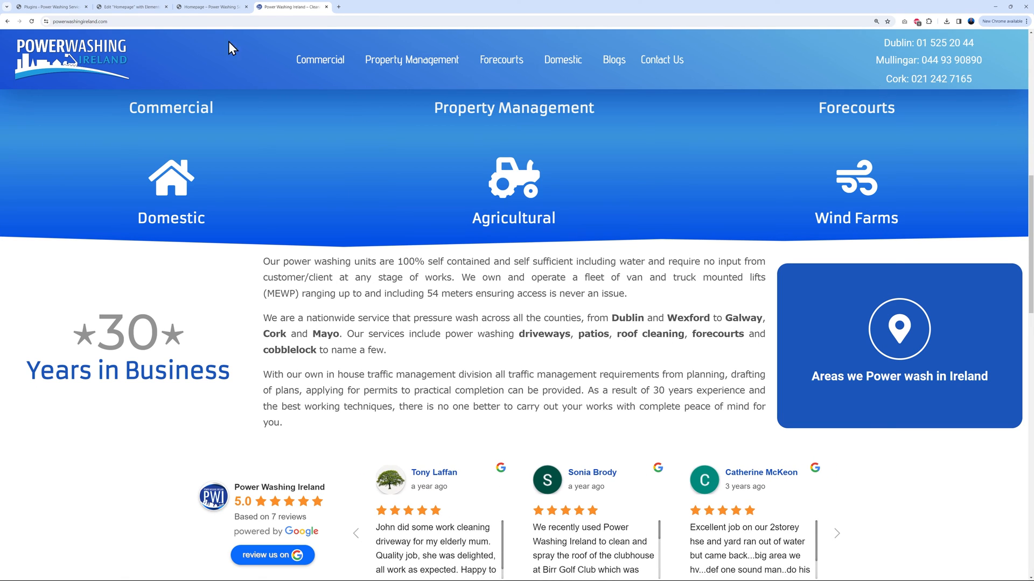
click(145, 7)
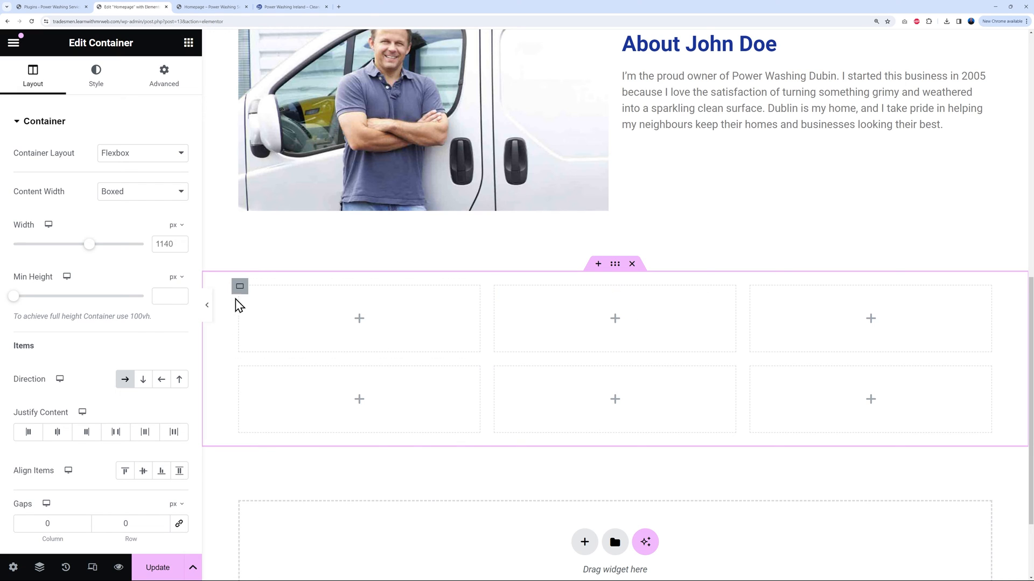
Enter 100 for the first grid cell, duplicate the fifth box, and drop in a Heading widget
click(240, 287)
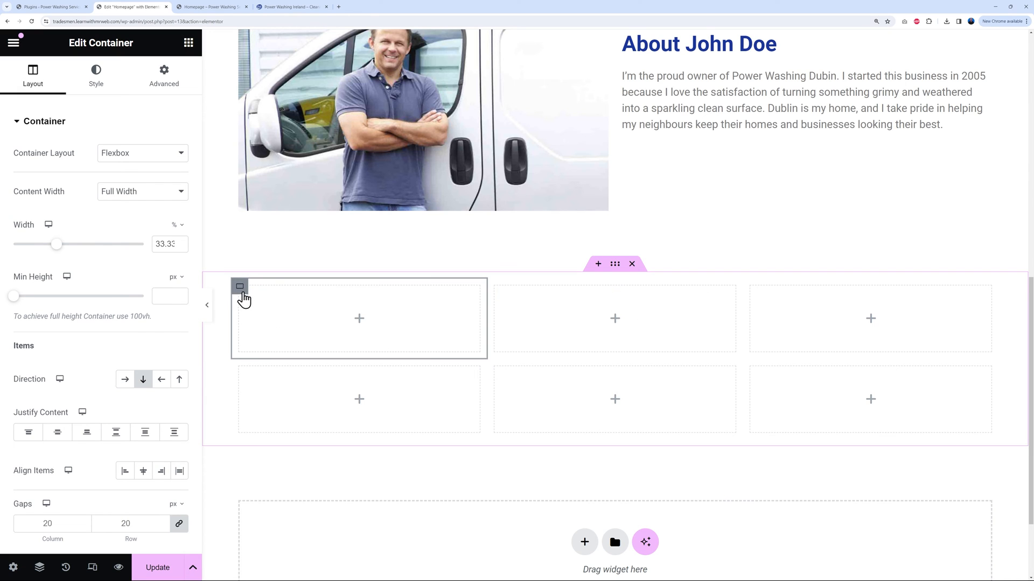
text(100)
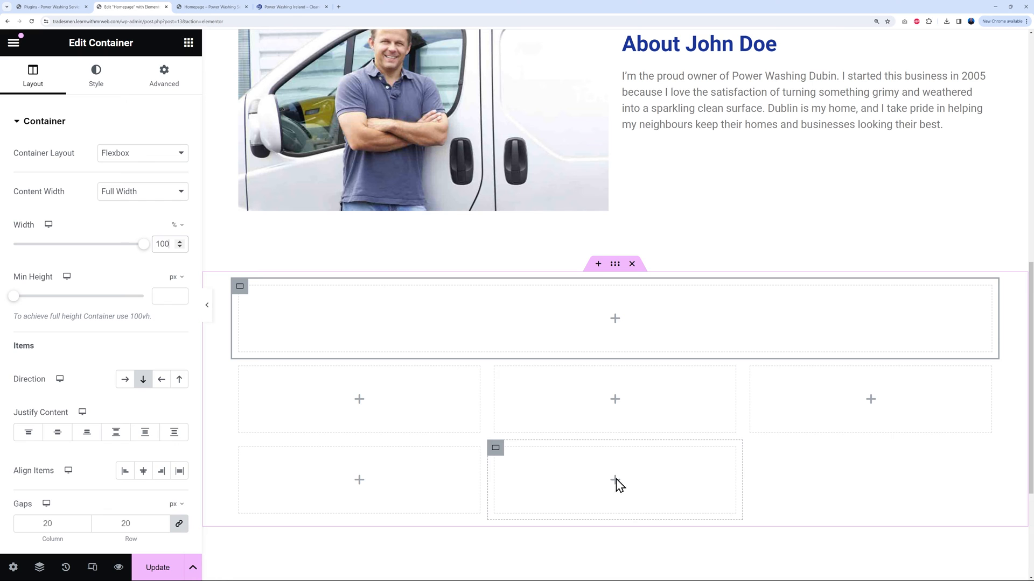
right_click(497, 454)
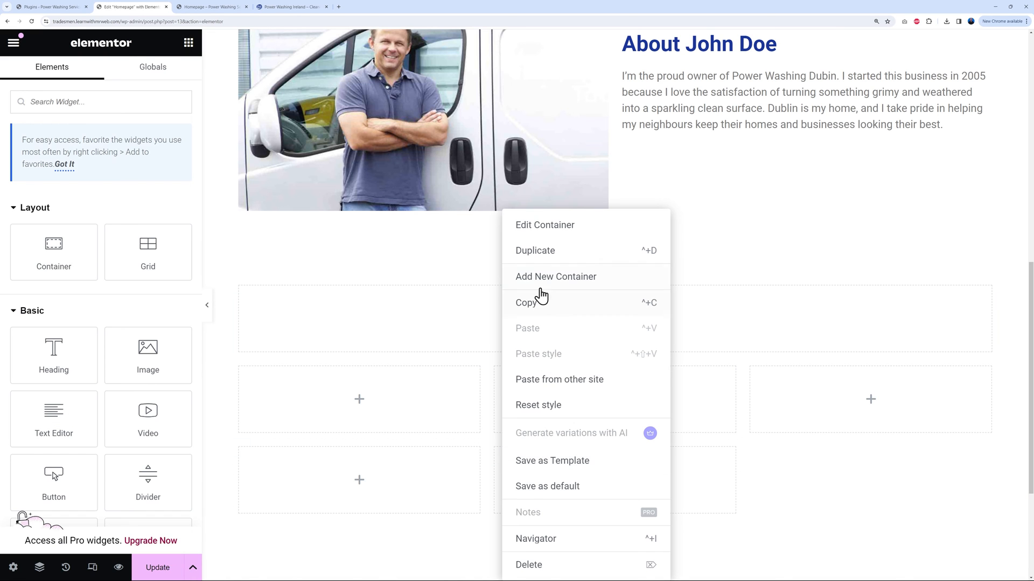
click(549, 257)
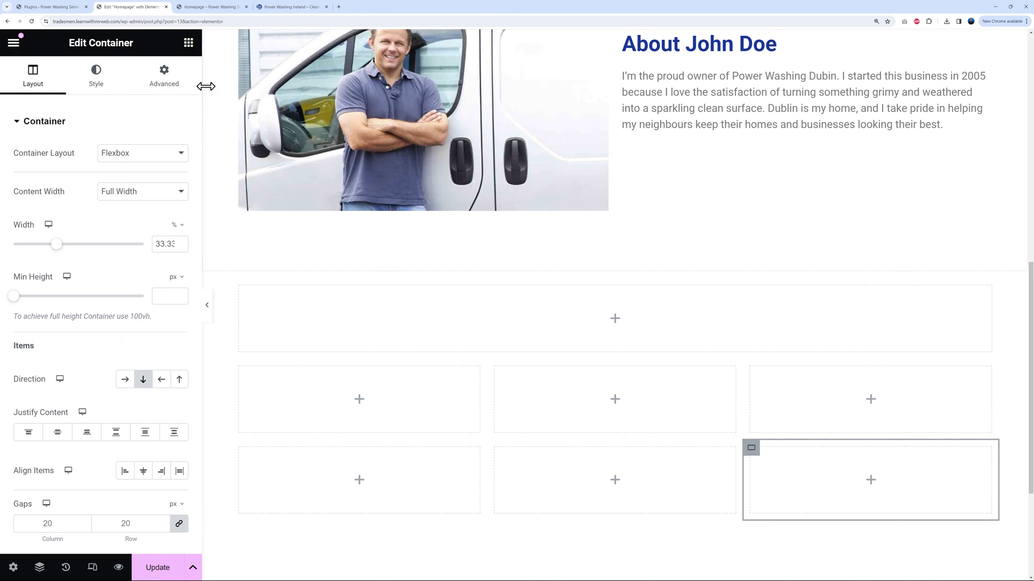
click(189, 46)
drag(54, 353, 556, 326)
Retitle the heading 'Main Areas of Business', colour it Main Blue, centre it, bottom padding 40
triple_click(151, 185)
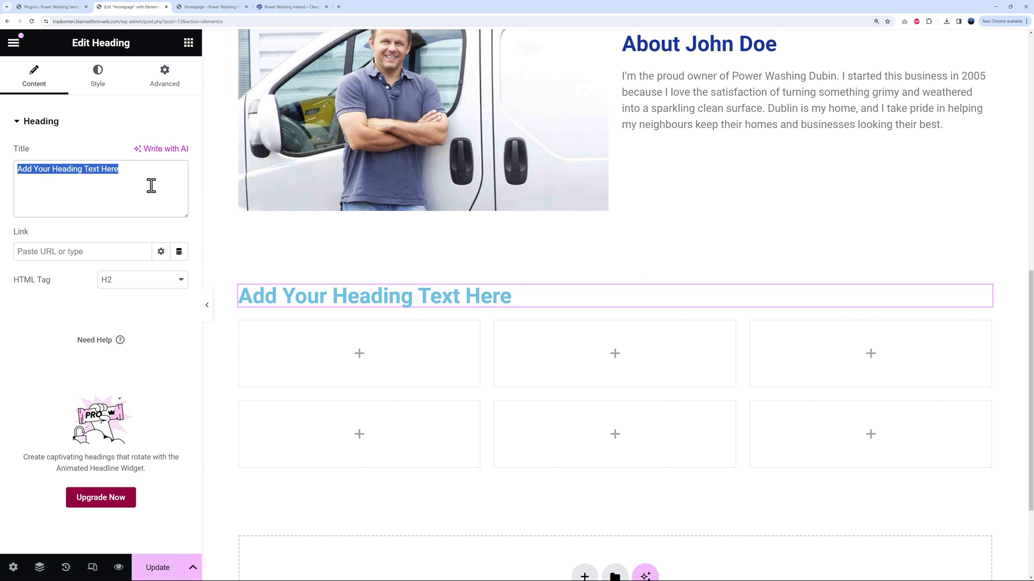
text(Main Are)
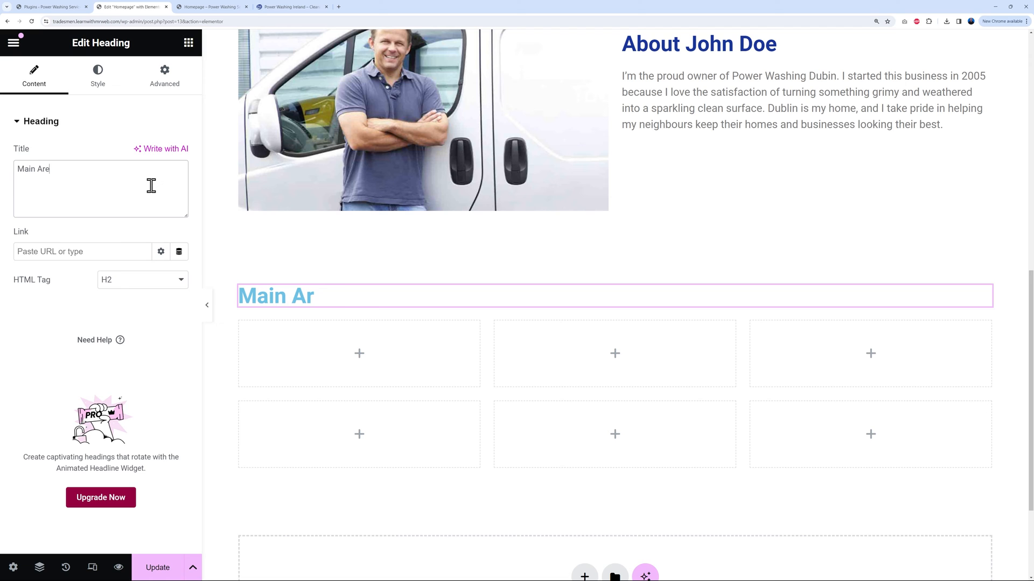
text(as of Business)
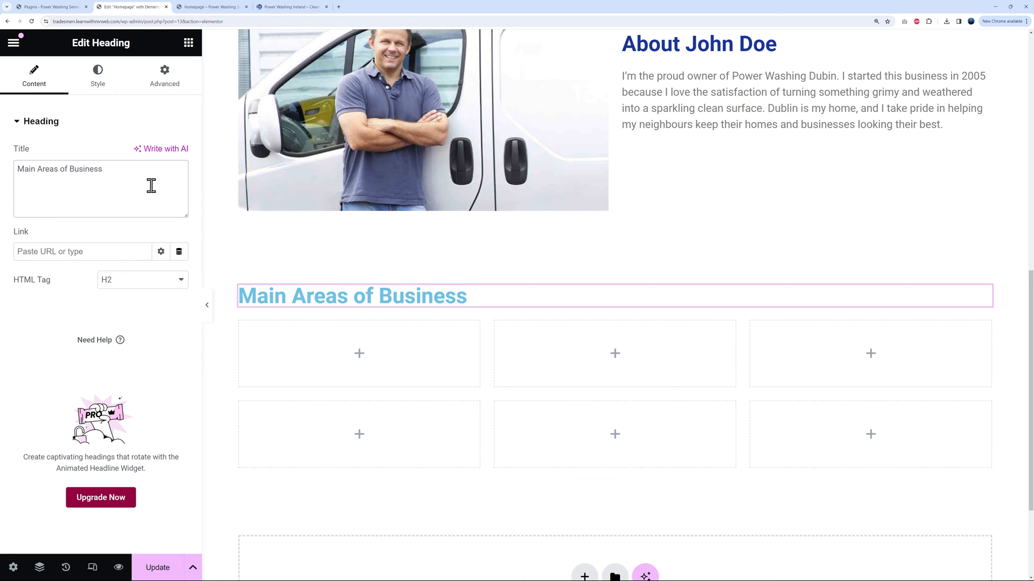
click(96, 78)
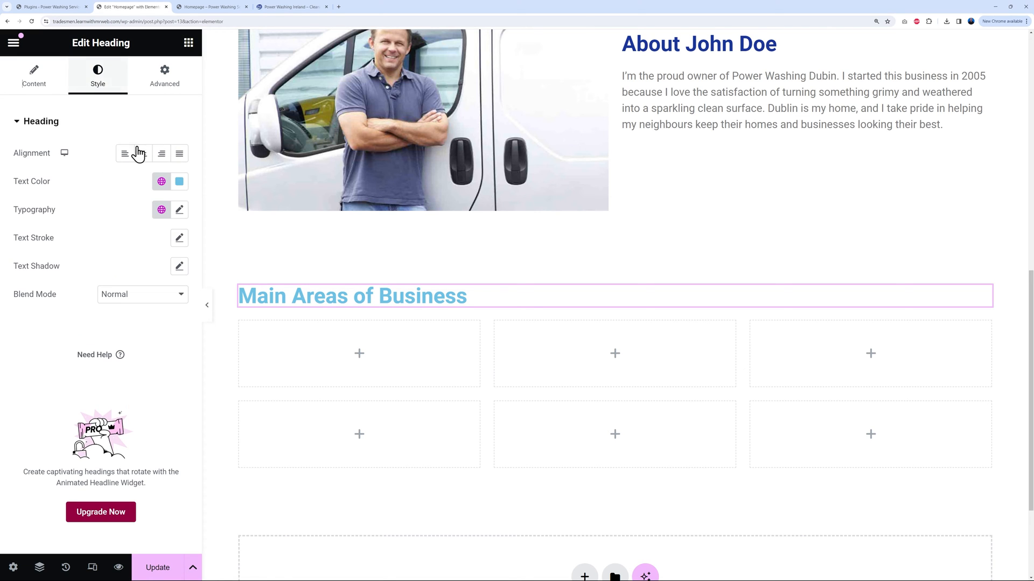
click(180, 182)
click(162, 181)
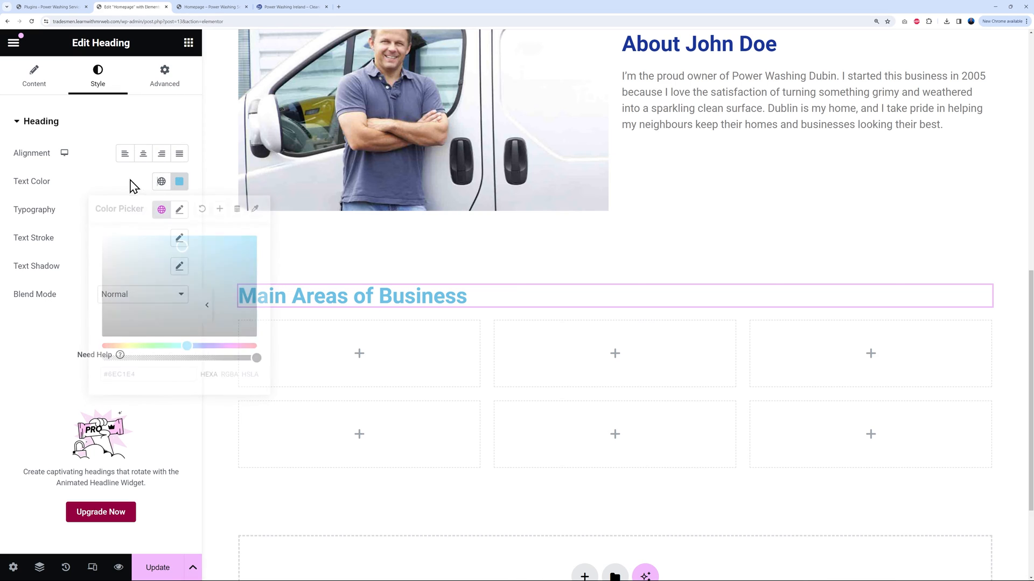
click(88, 352)
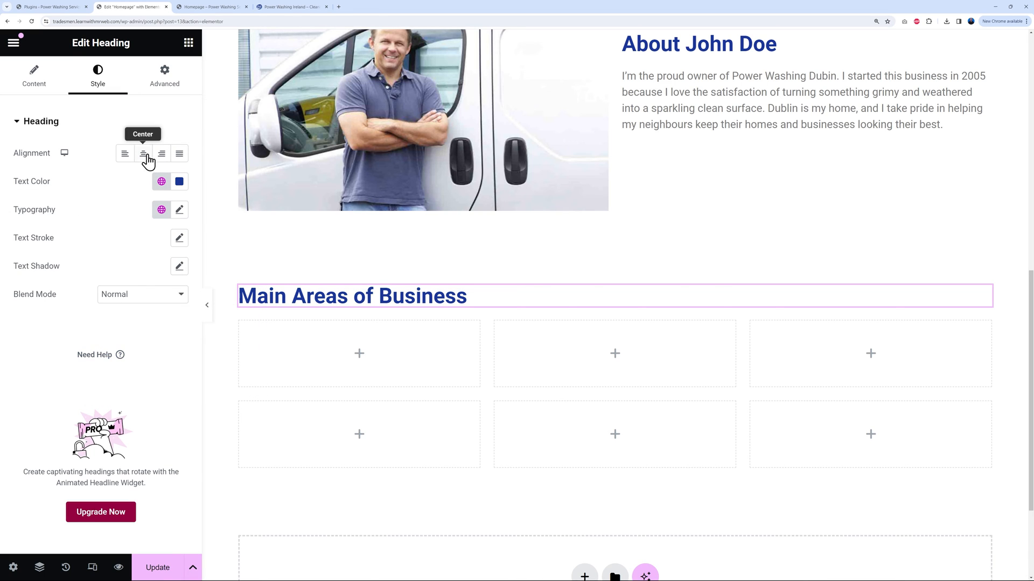
click(143, 159)
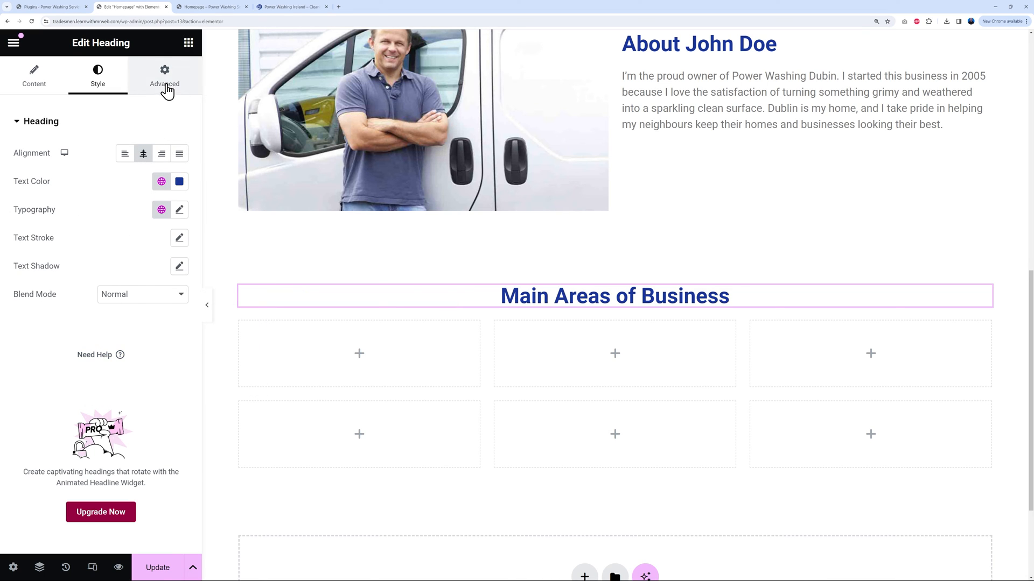
click(168, 86)
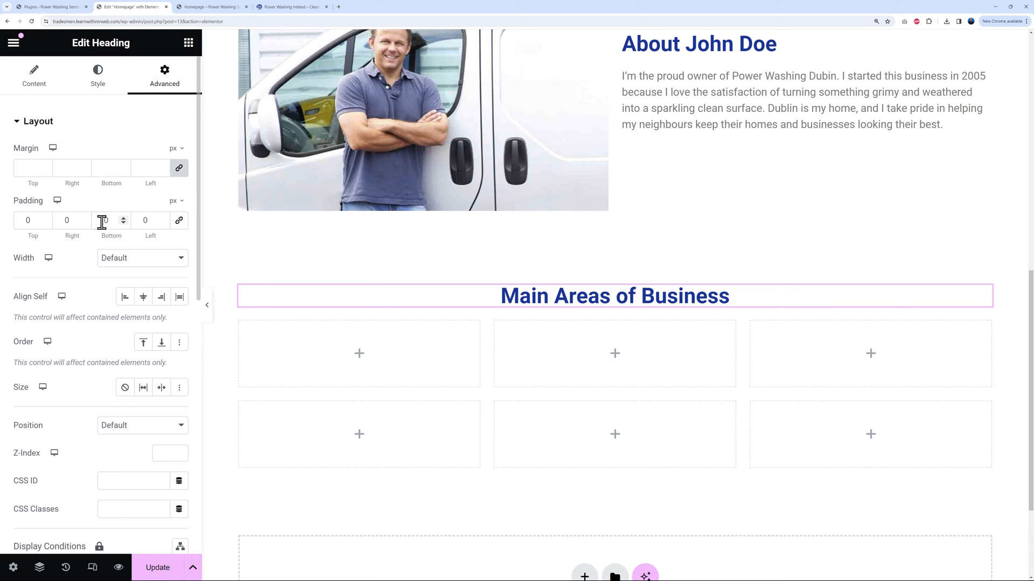
text(4)
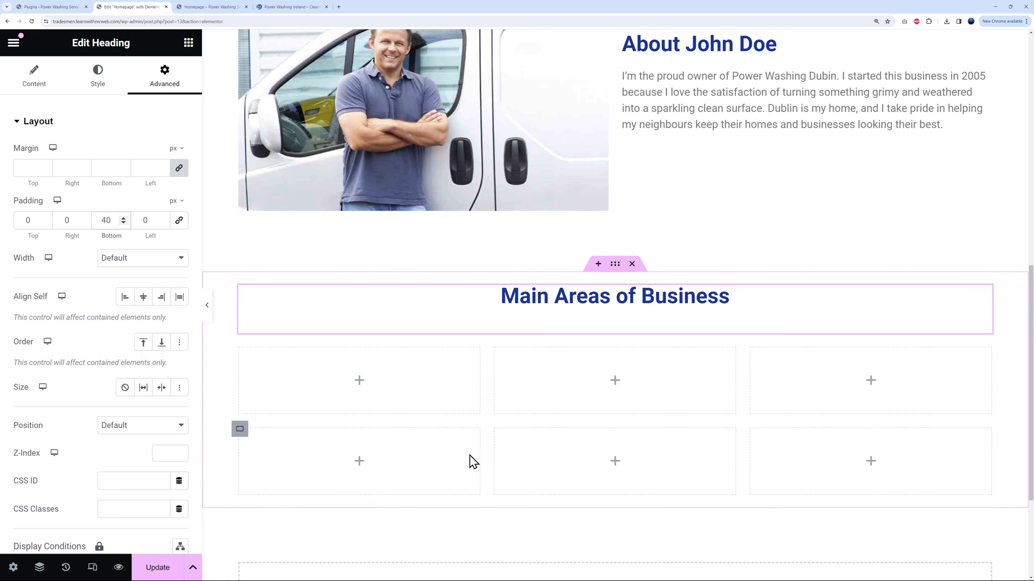
click(291, 7)
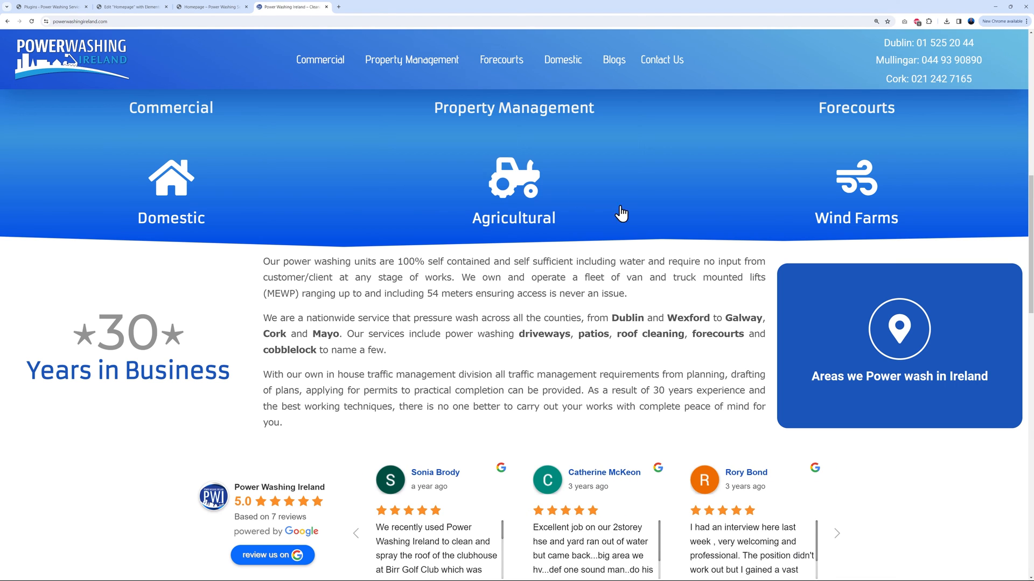
Scroll the live site back to its service tiles, then reopen the Elementor widget list
scroll(452, 282, up, 2)
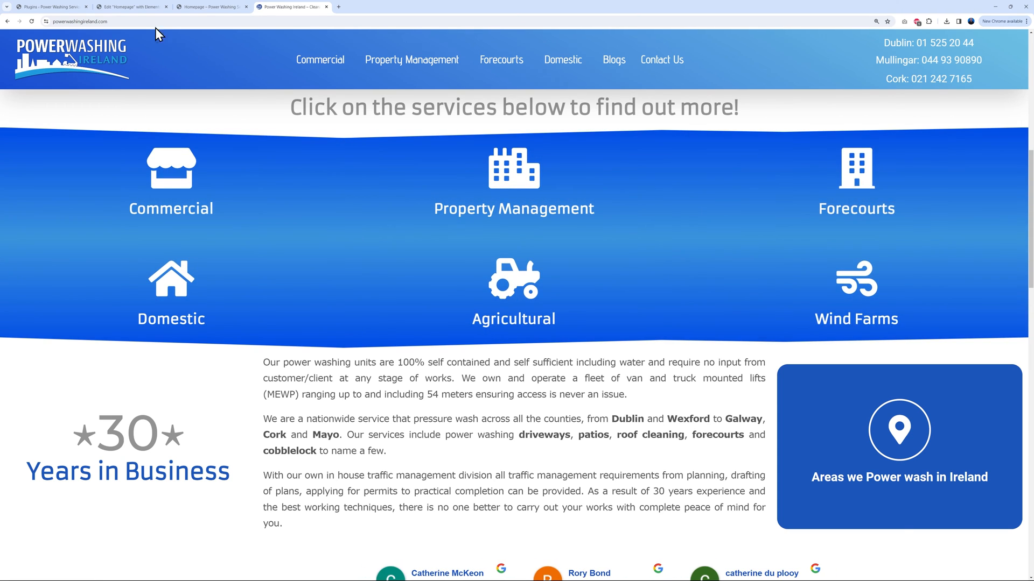
click(141, 9)
click(188, 43)
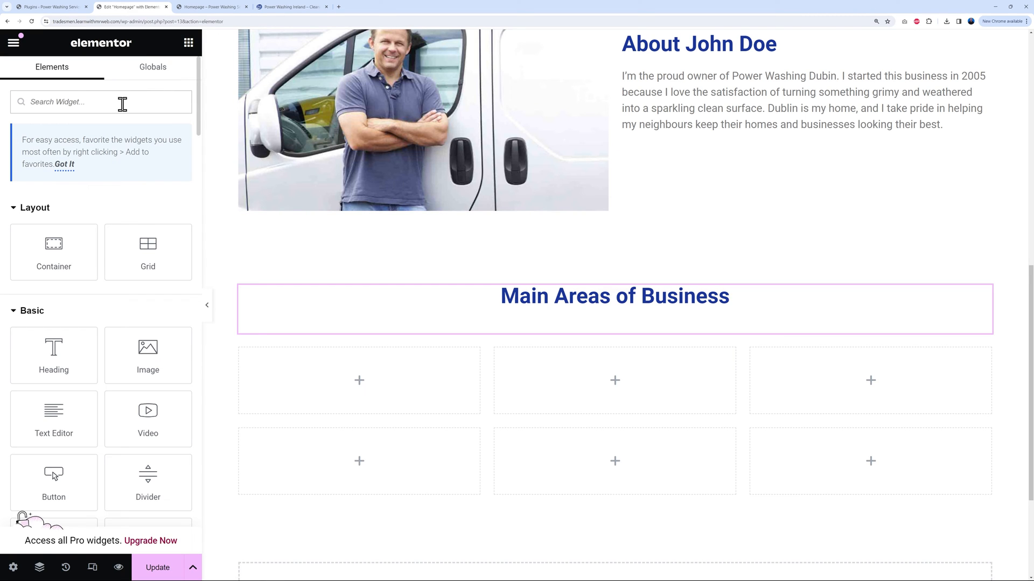
Search widgets for 'icon' and drag an Icon Box into the first empty container
text(icon)
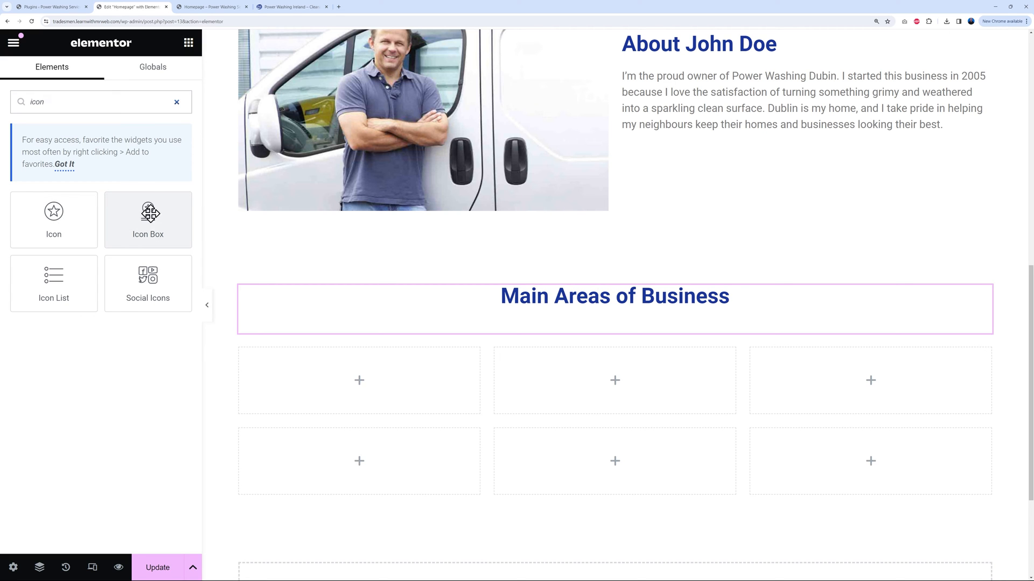
drag(157, 233, 355, 379)
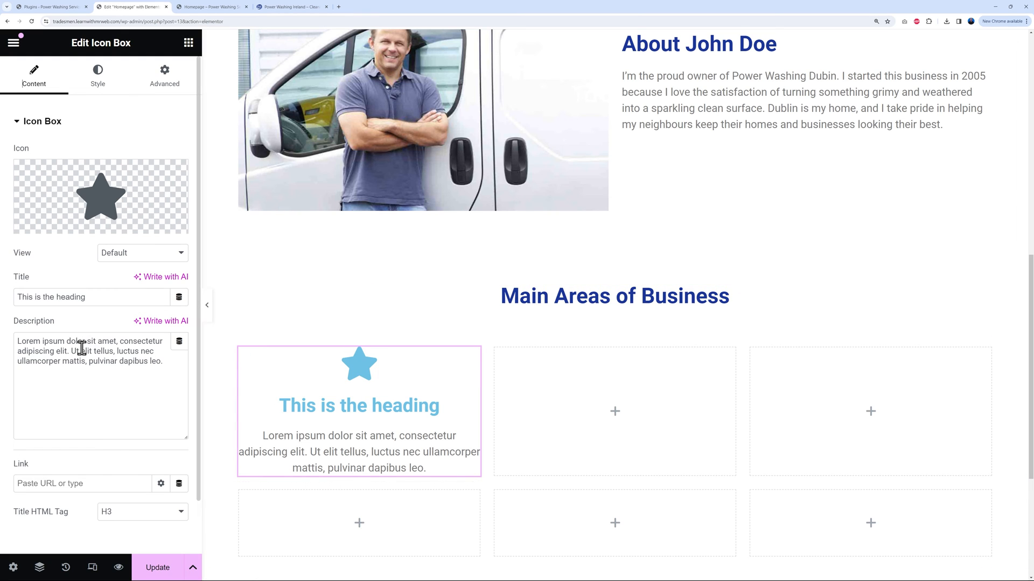
Retitle the first icon box 'Commercial Properties' after checking the live site's service categories
click(289, 6)
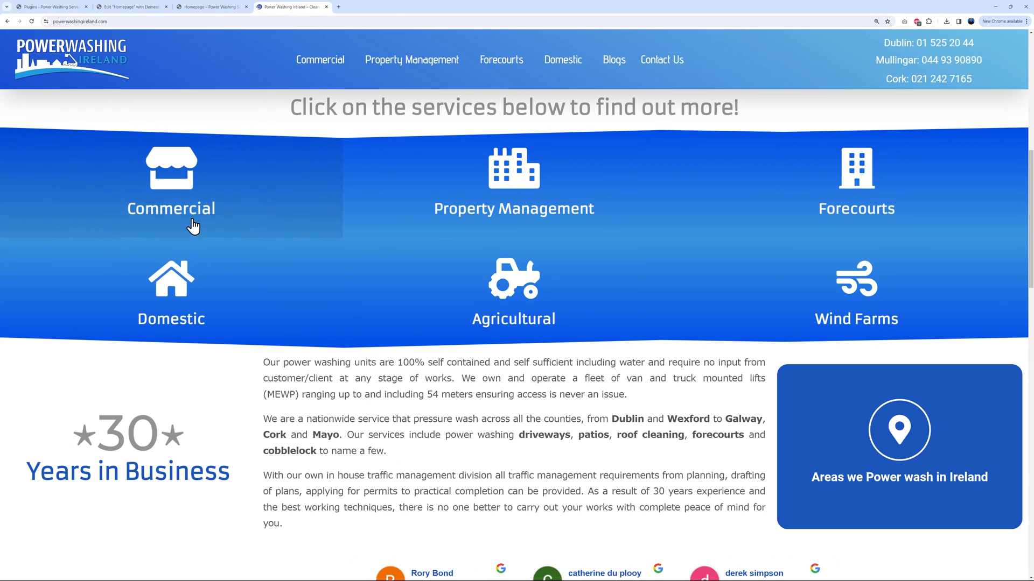
click(139, 6)
triple_click(112, 300)
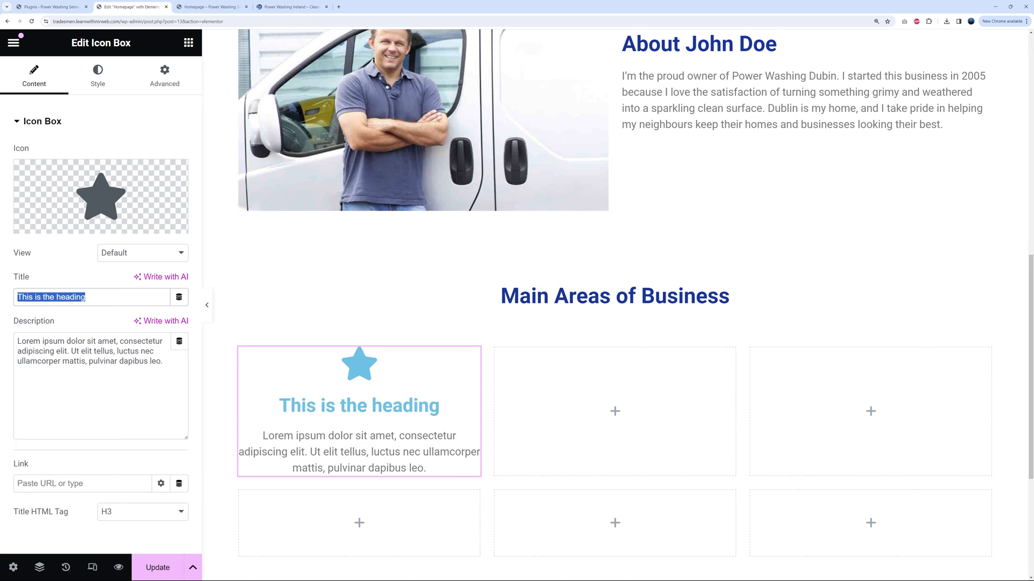
text(Comercia)
key(BackSpace)
key(BackSpace)
key(BackSpace)
key(BackSpace)
key(BackSpace)
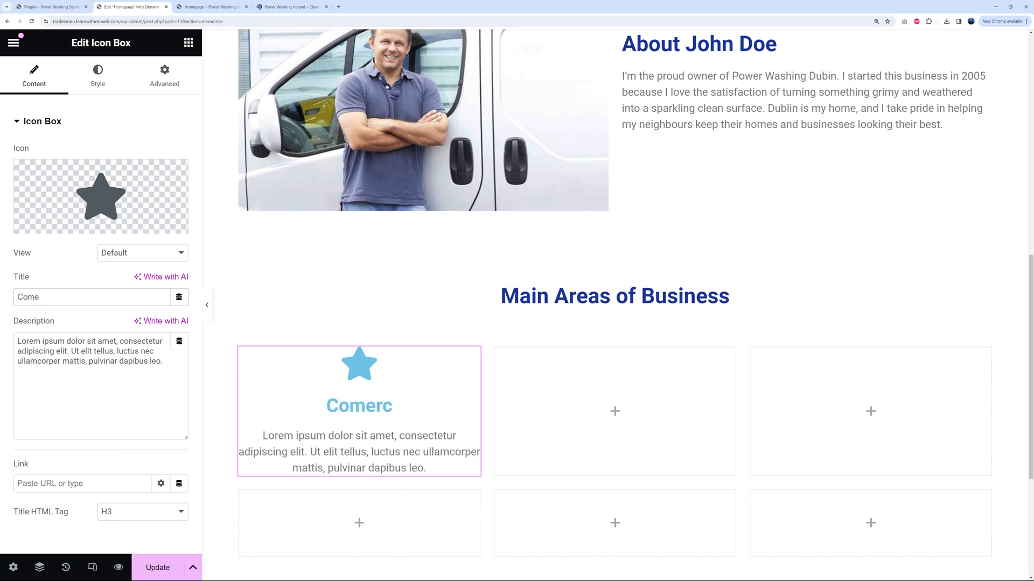
text(mercial Pro)
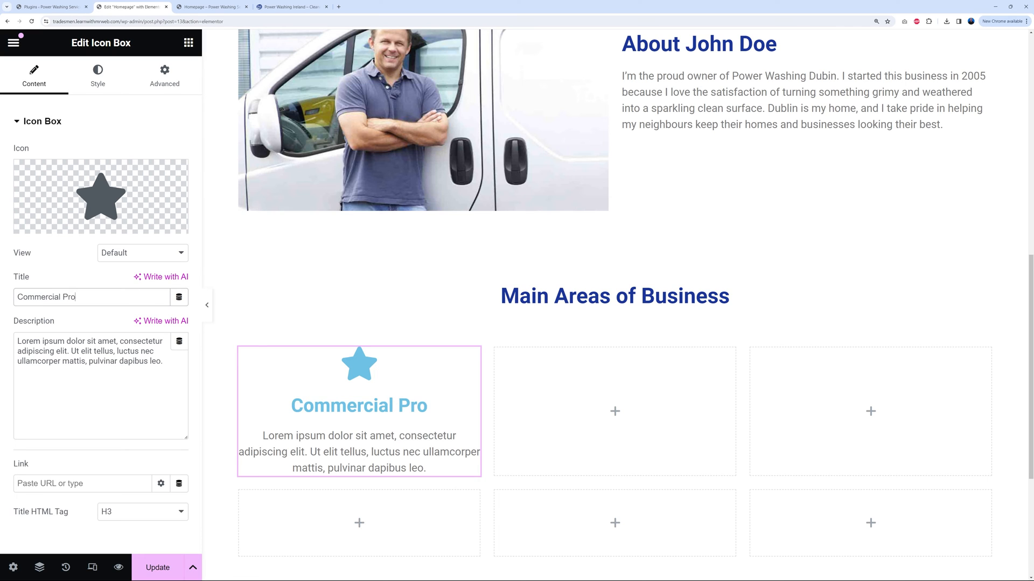
text(perties)
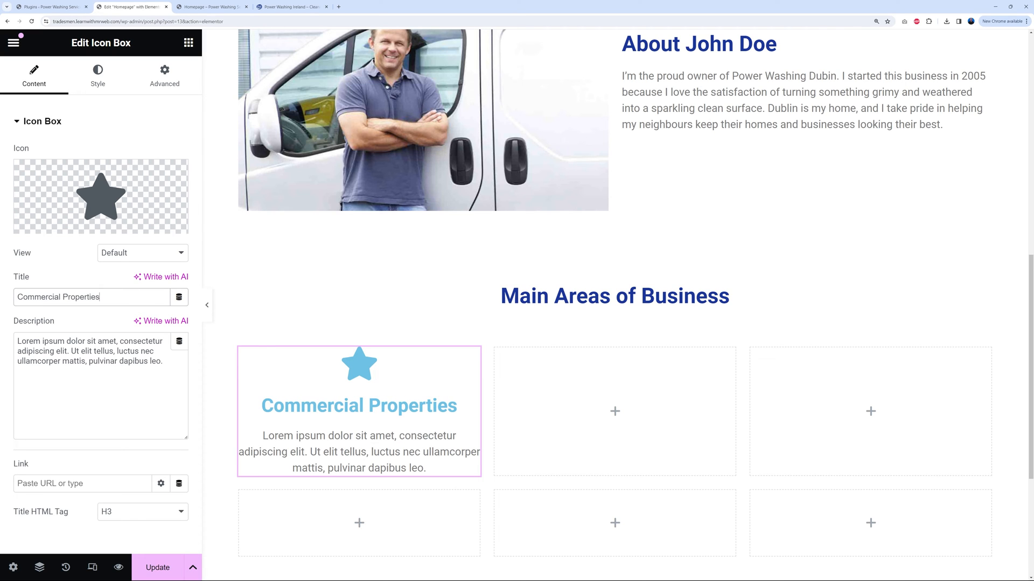
Replace the star with the Building icon, found by filtering the Icon Library for 'buil'
click(106, 201)
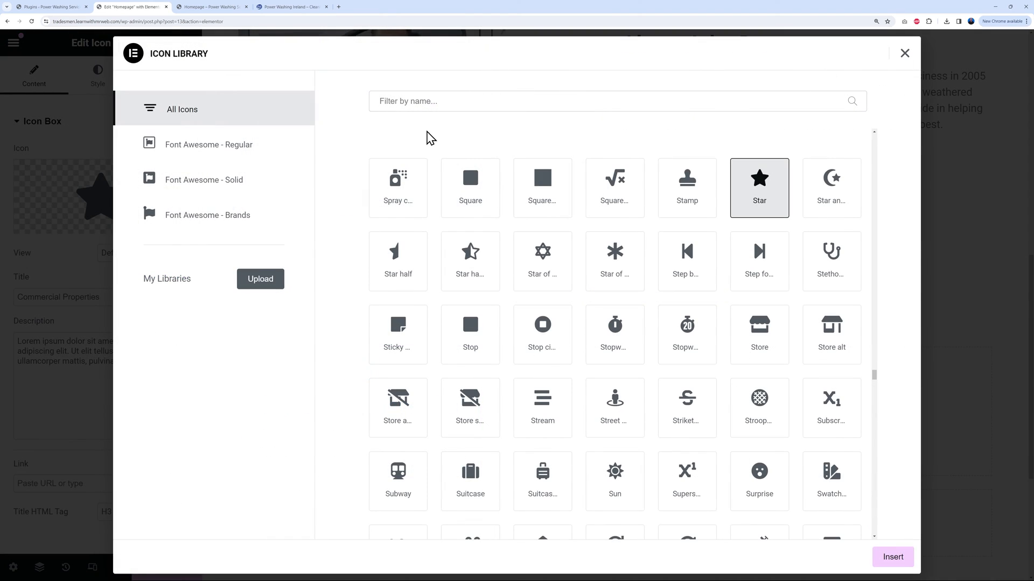
click(486, 104)
text(buil)
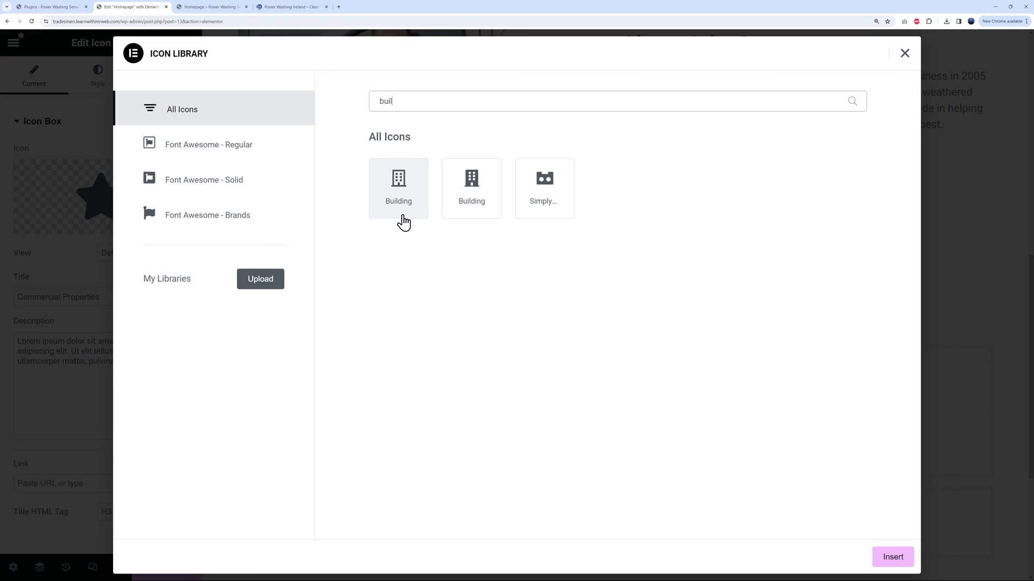
click(401, 192)
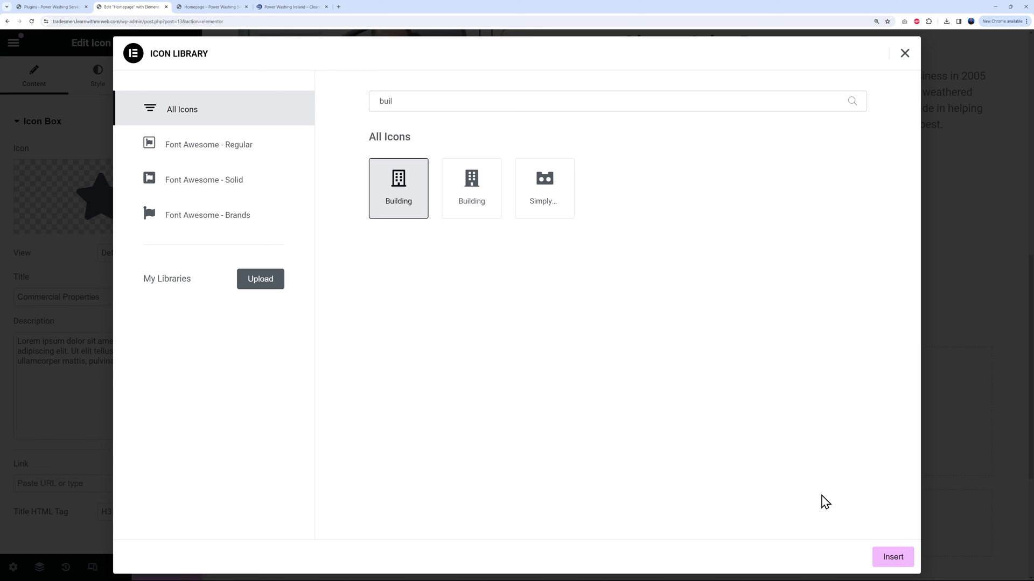
click(887, 559)
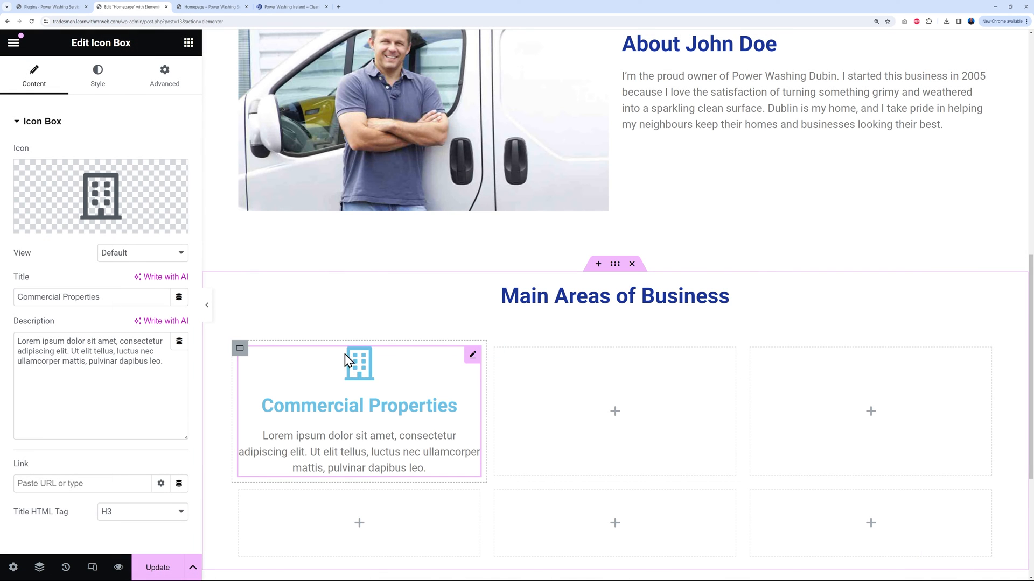
Set the icon box's building icon primary colour to the global Main Blue
triple_click(166, 365)
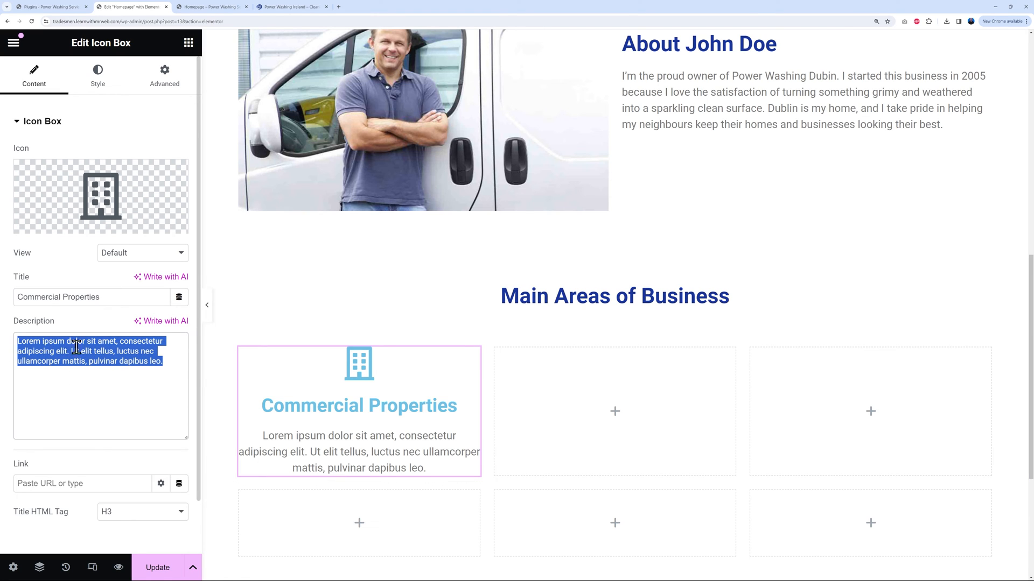
click(160, 364)
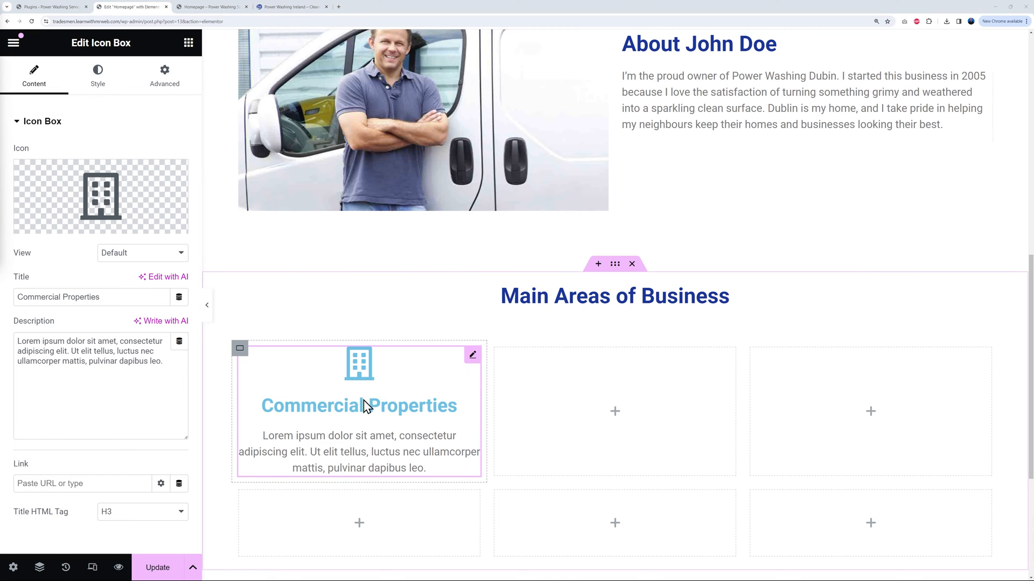
click(101, 92)
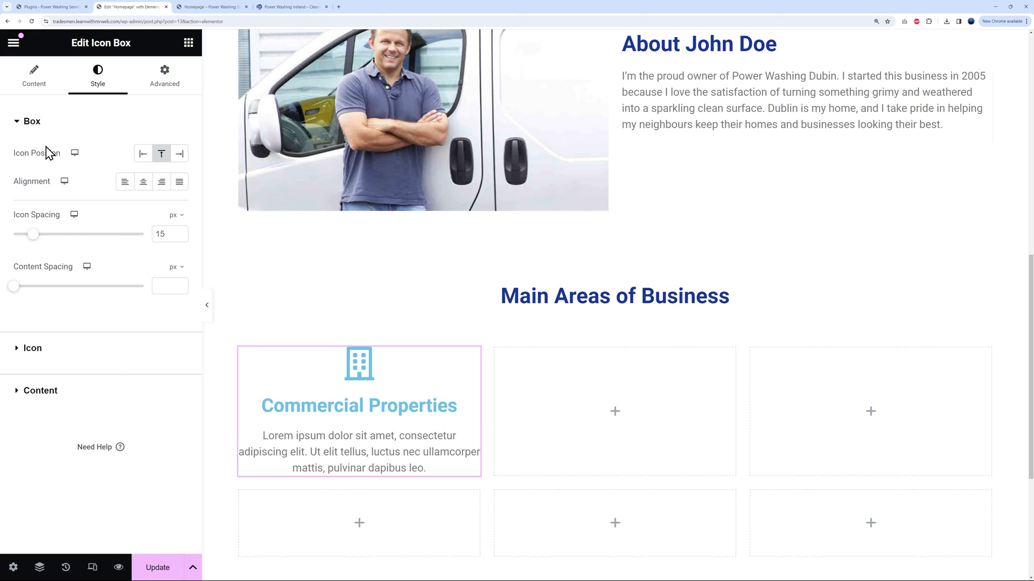
click(17, 348)
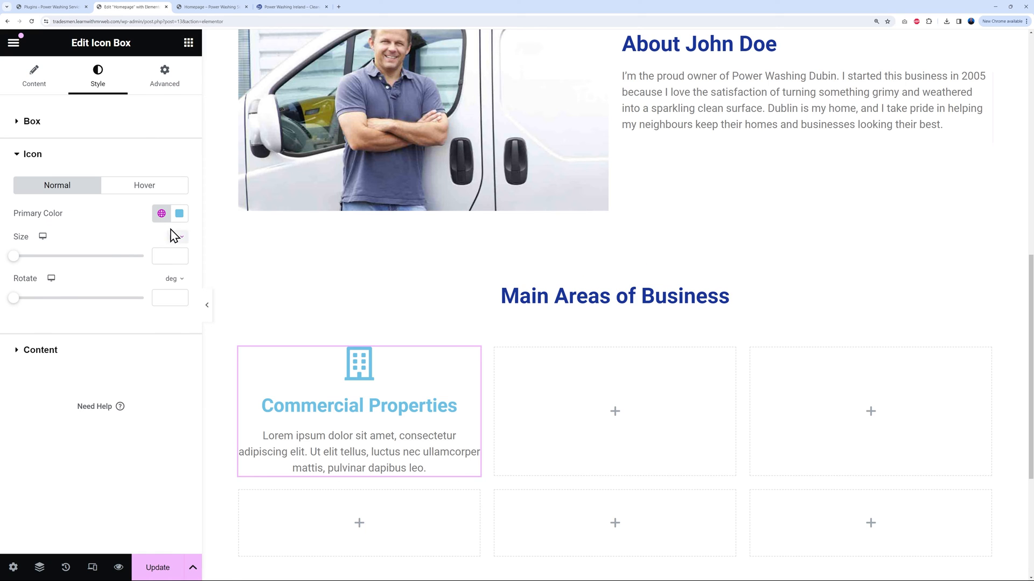
click(161, 214)
click(63, 382)
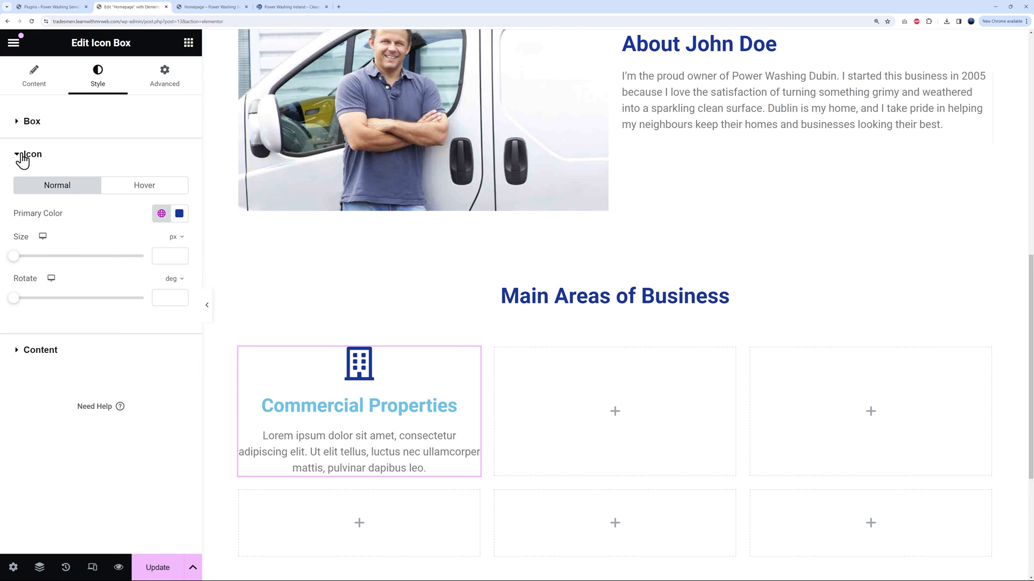
click(23, 156)
Set the Commercial Properties title colour to the global Main Blue
click(21, 187)
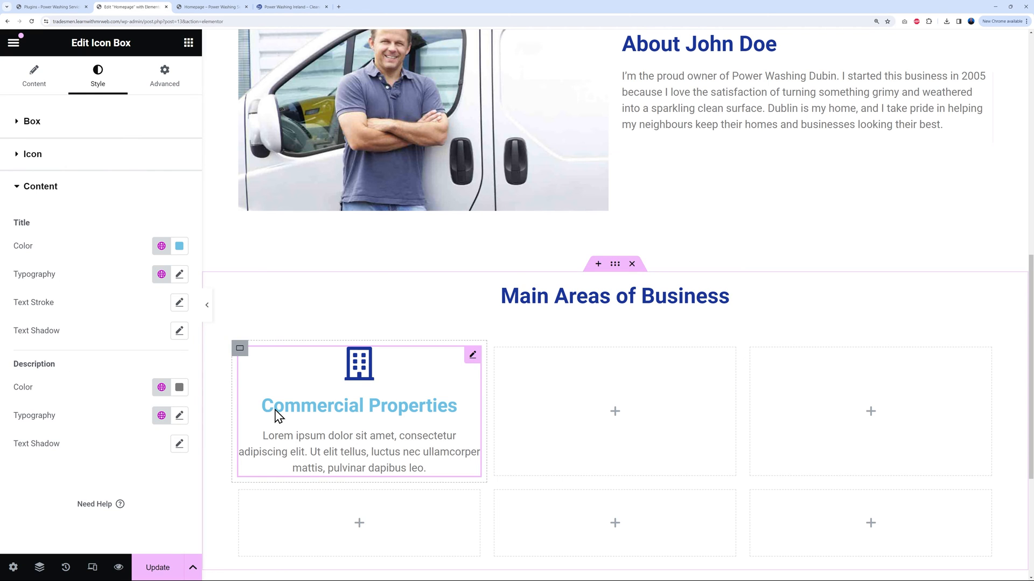
click(162, 246)
click(94, 423)
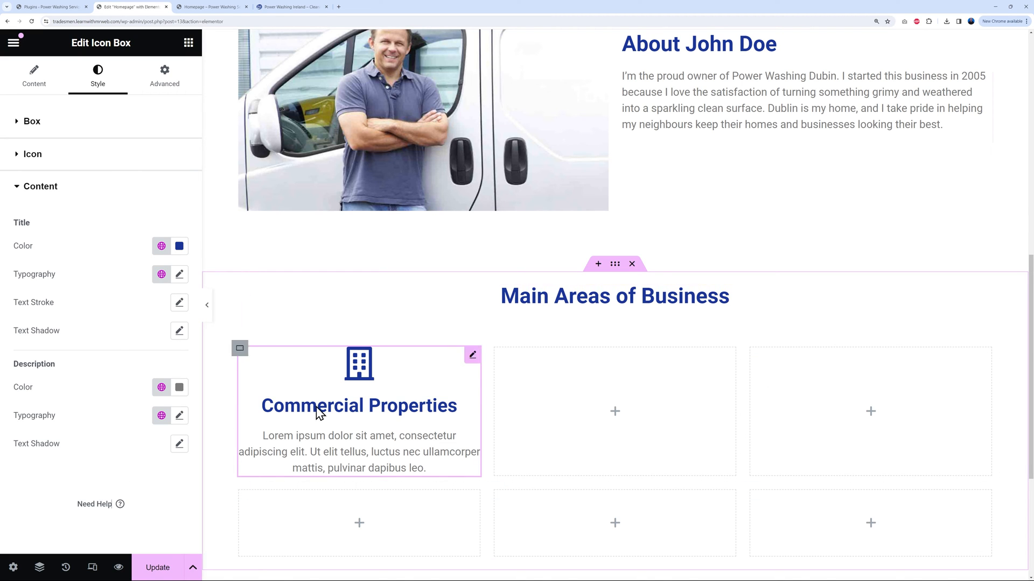
scroll(418, 390, down, 3)
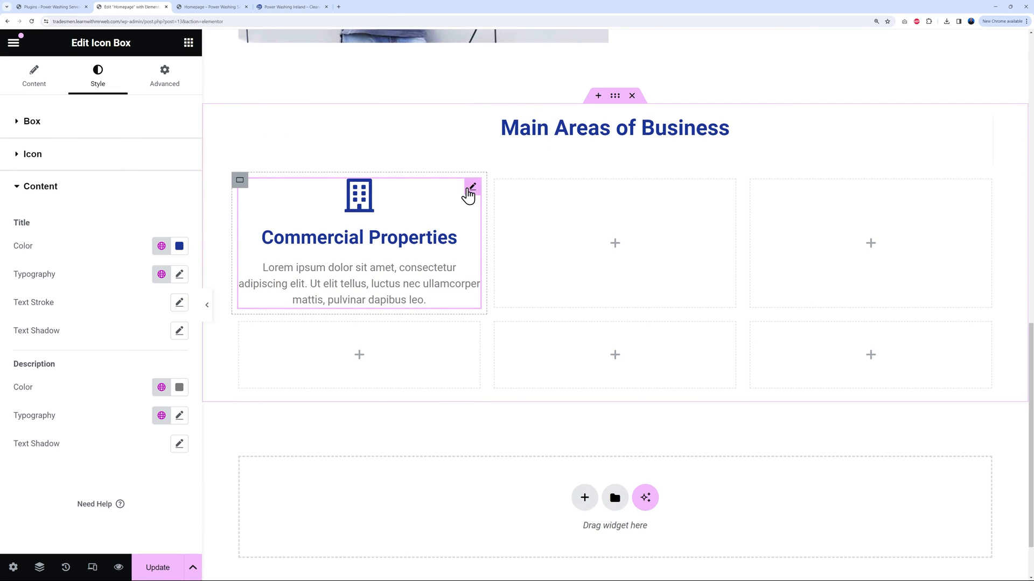
Duplicate the Commercial Properties box into the middle and right columns of the grid
right_click(468, 197)
click(520, 232)
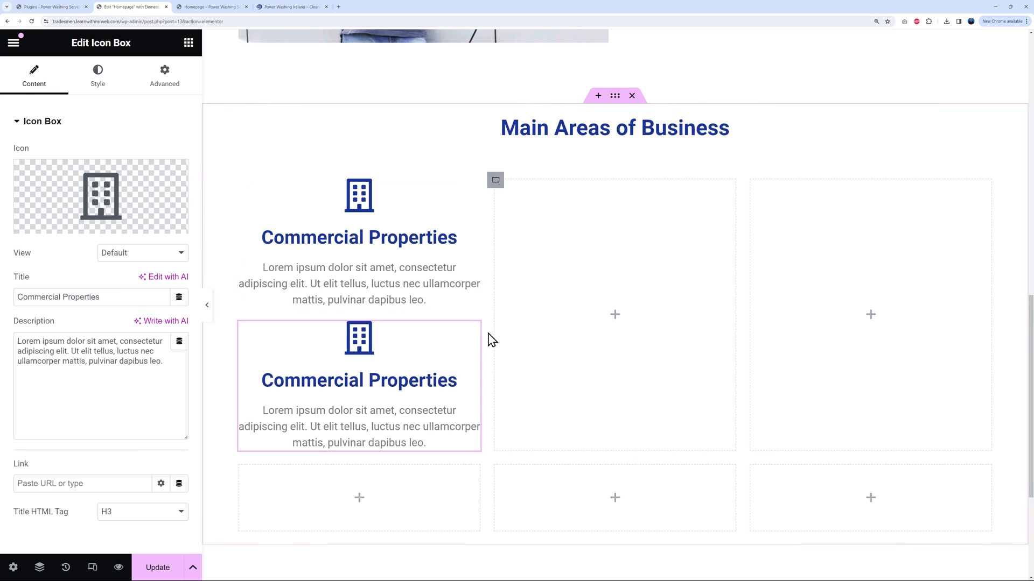
drag(473, 327, 605, 228)
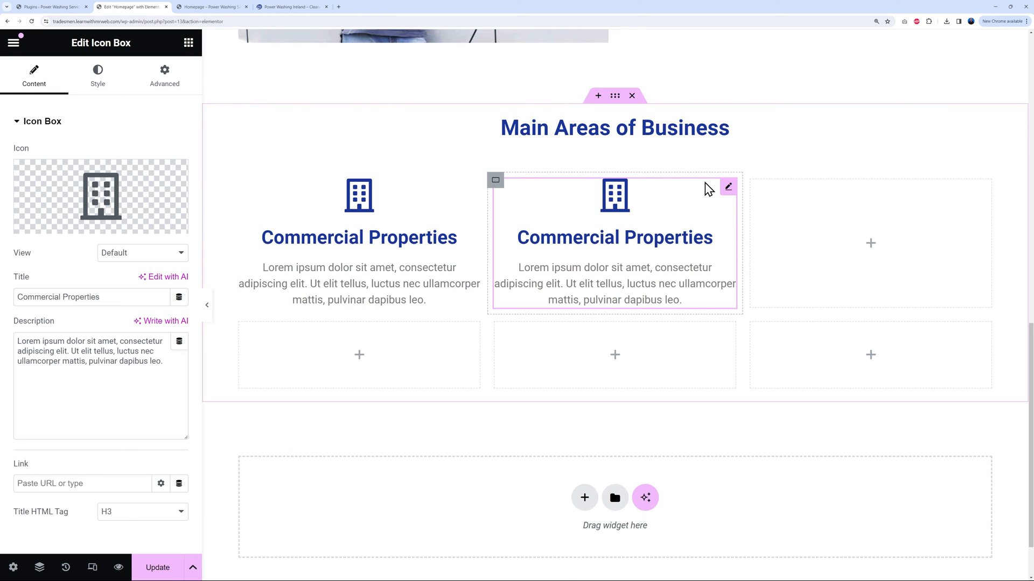
right_click(730, 194)
click(754, 231)
drag(730, 343, 872, 245)
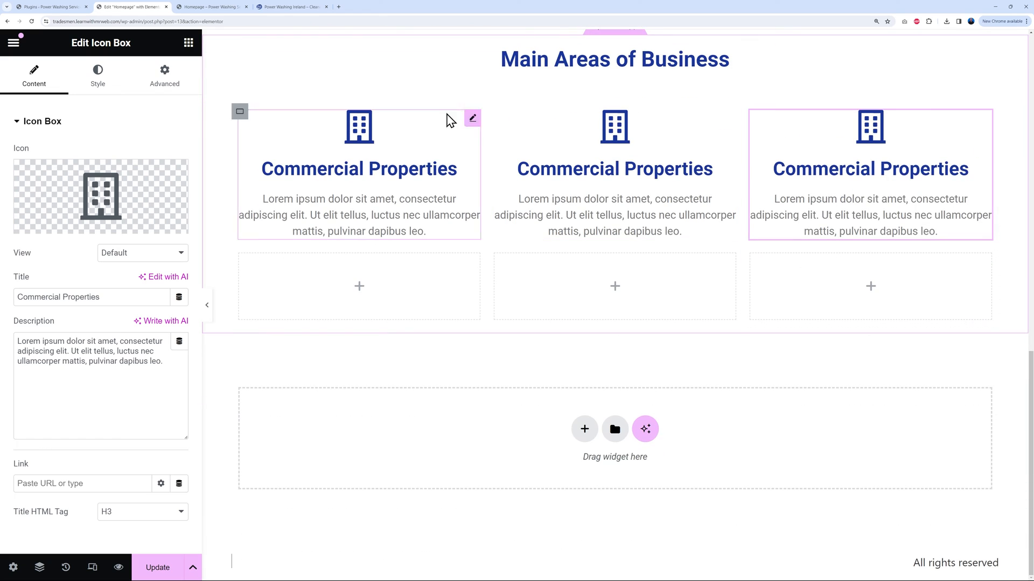
Duplicate the first box into the second row and check the Power Washing Ireland services list
right_click(472, 118)
click(504, 161)
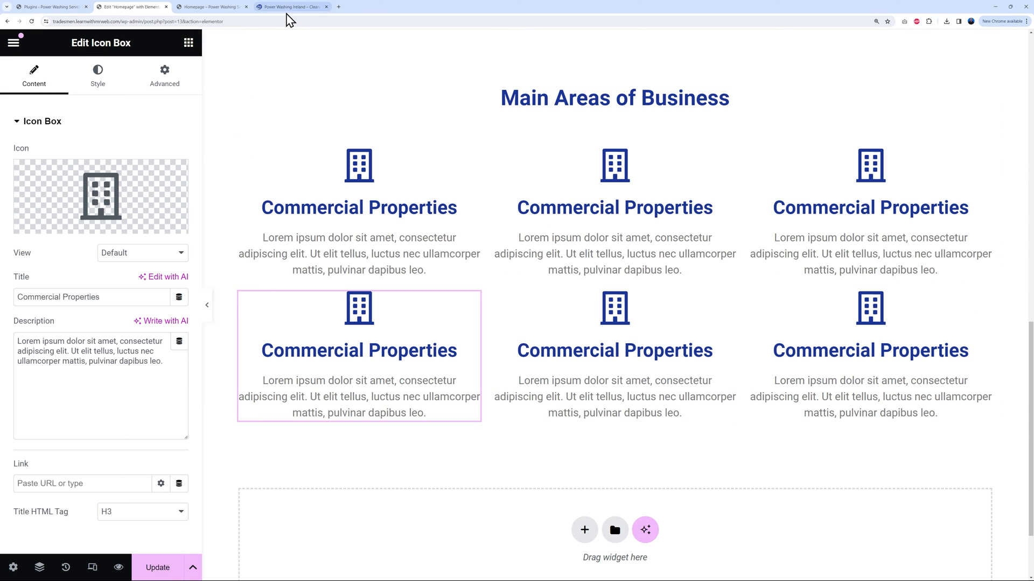
click(290, 6)
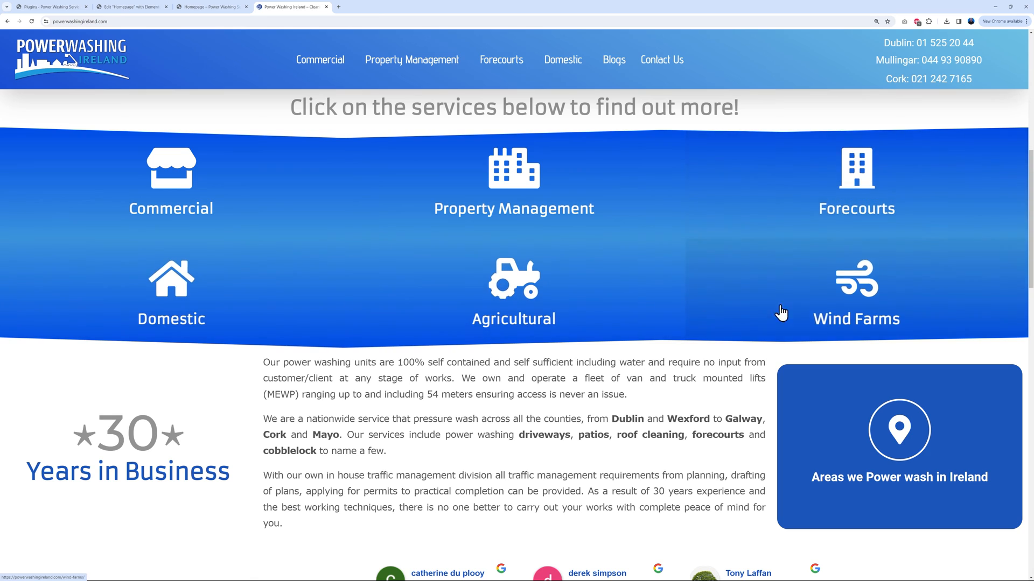
click(130, 6)
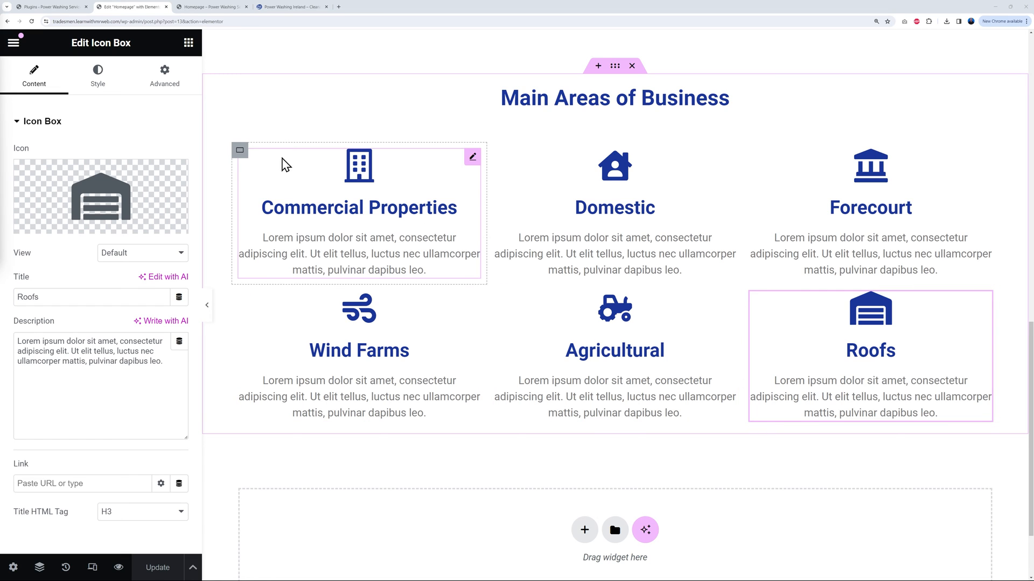
Give the Commercial Properties, Domestic and Forecourt containers 25 px padding, then save with Update
click(239, 149)
click(165, 86)
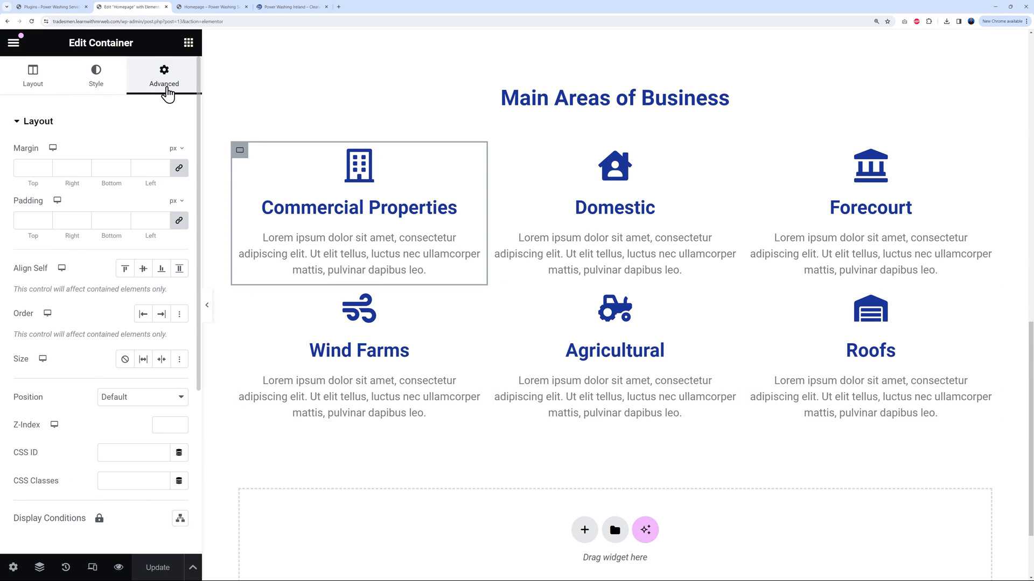
click(27, 221)
text(2)
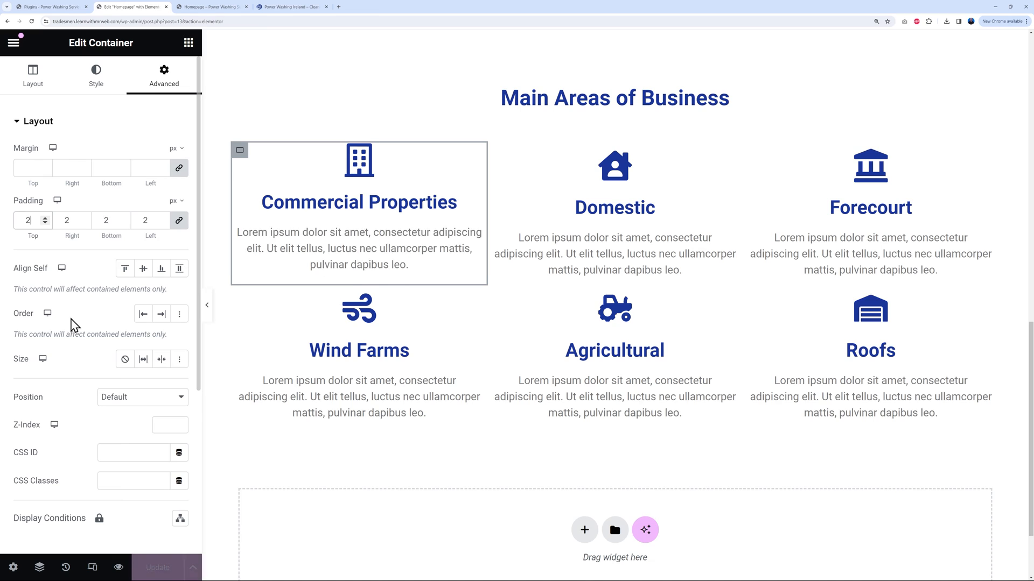
text(5)
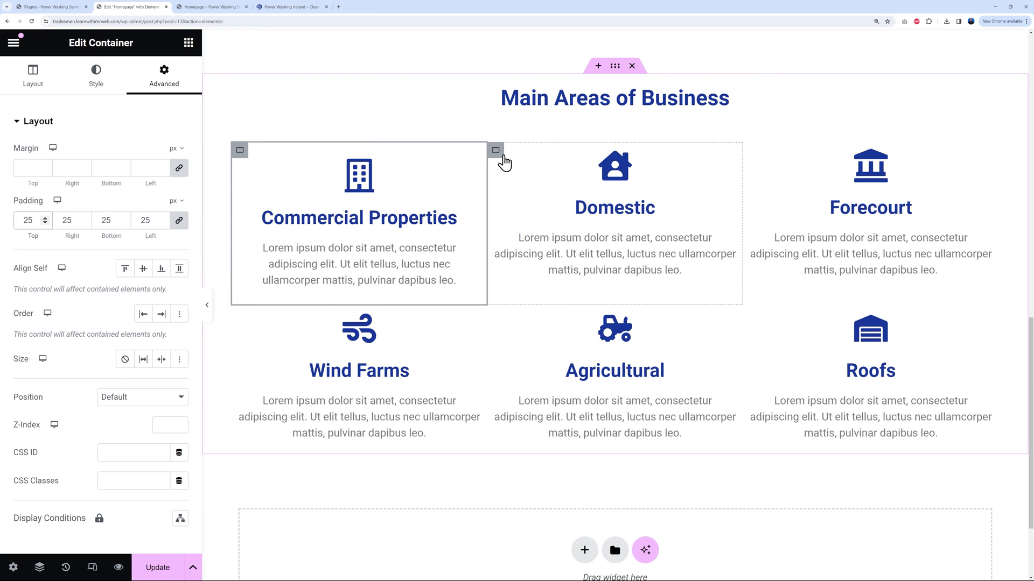
click(495, 152)
click(164, 76)
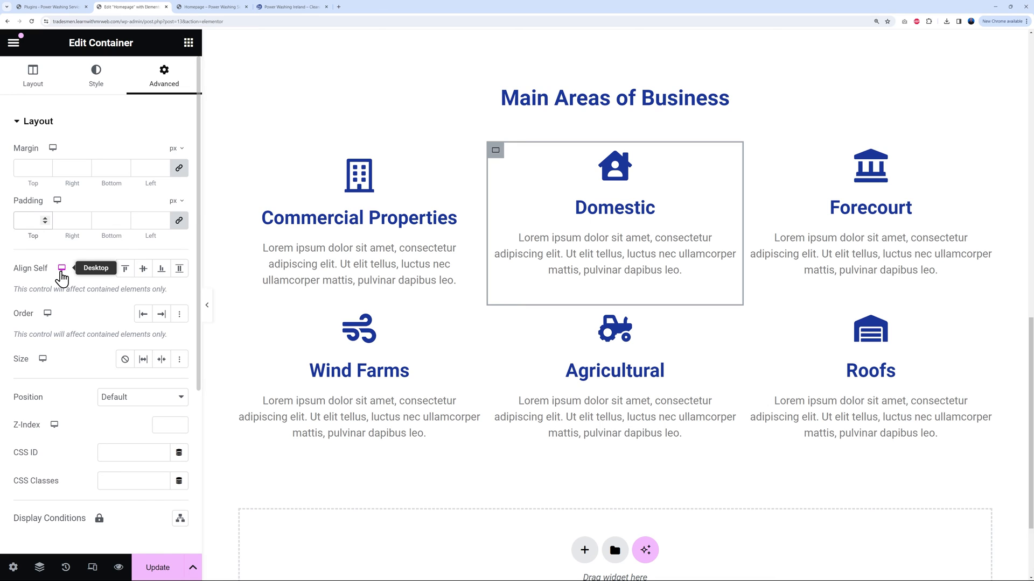
text(25)
click(751, 157)
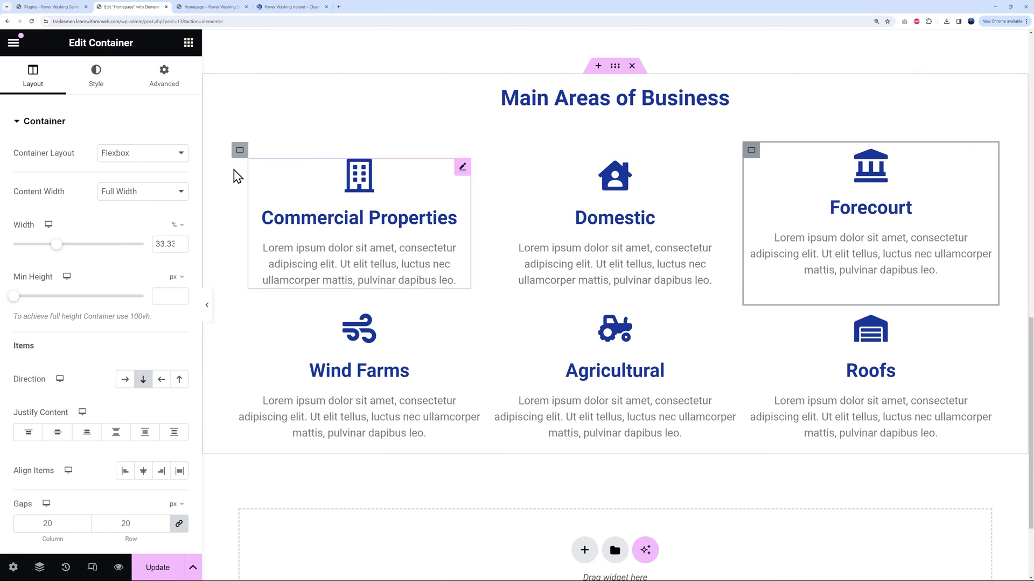
click(169, 89)
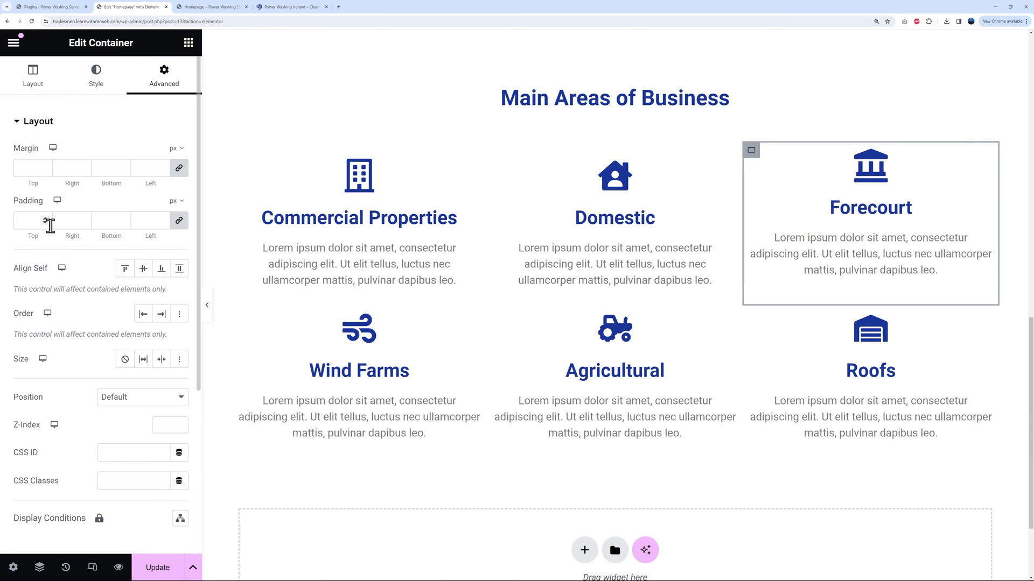
text(25)
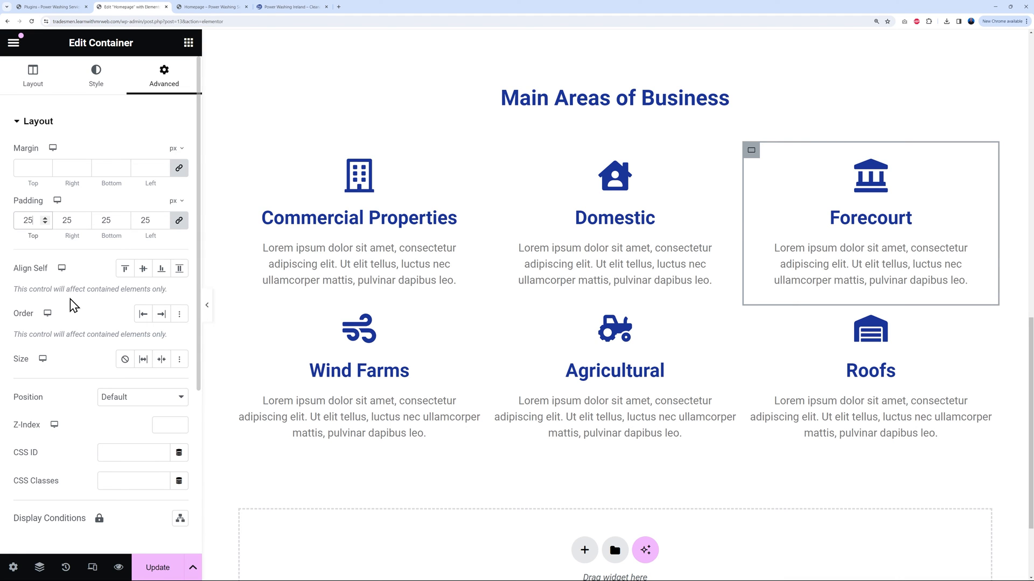
click(243, 320)
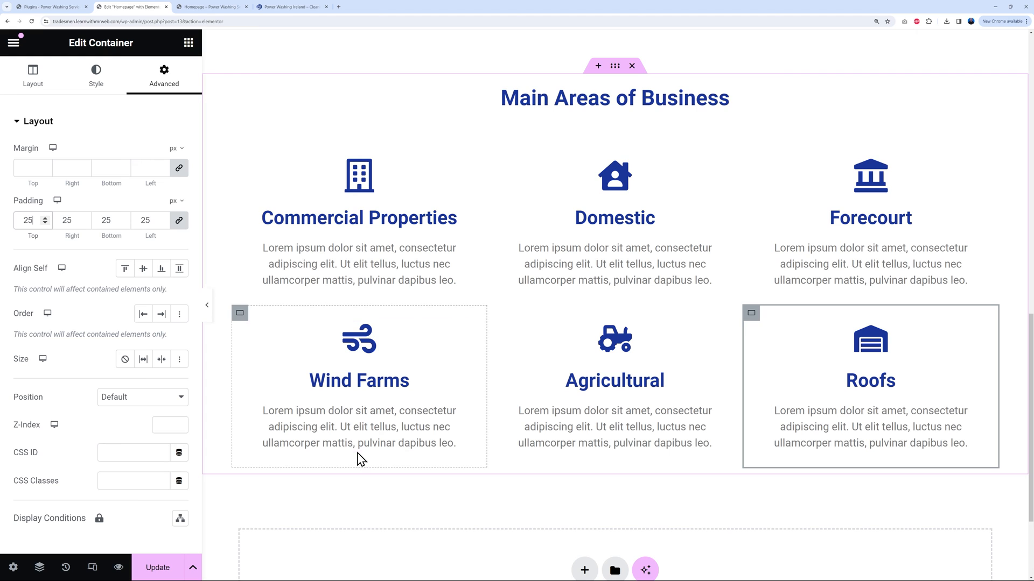
click(157, 571)
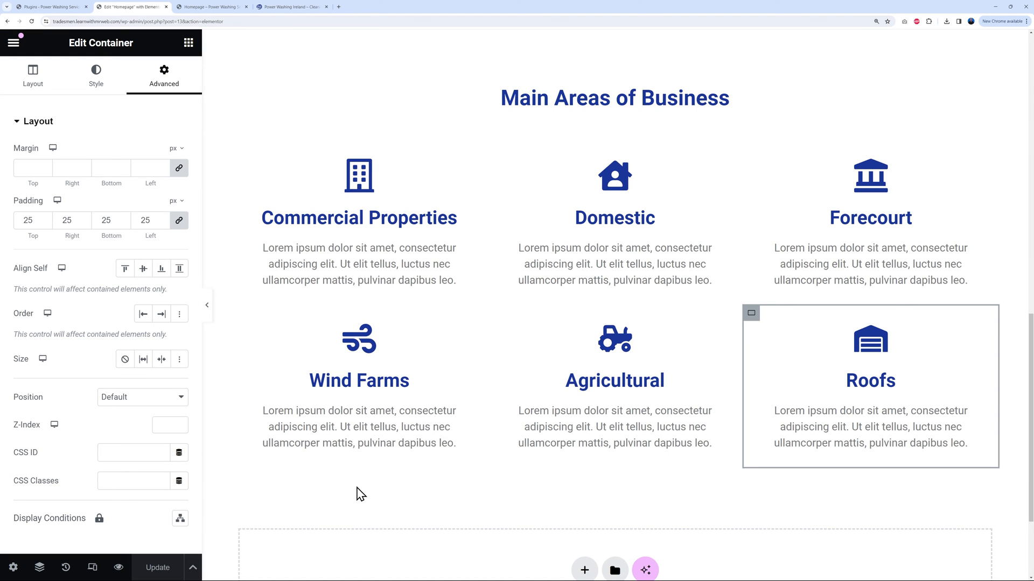
Add a flexbox section with a four-column structure below the services grid
scroll(910, 355, down, 3)
click(584, 429)
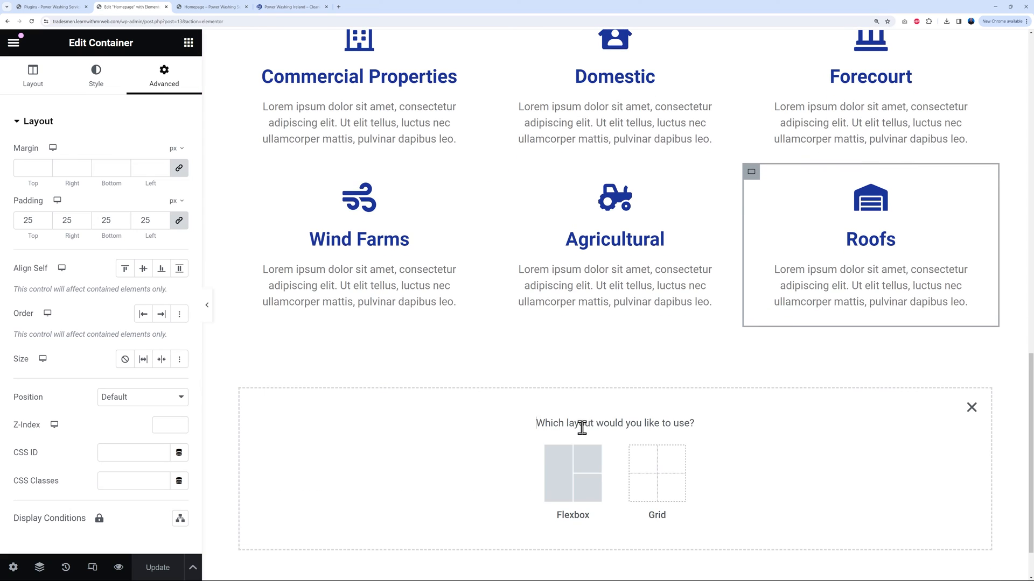
click(581, 469)
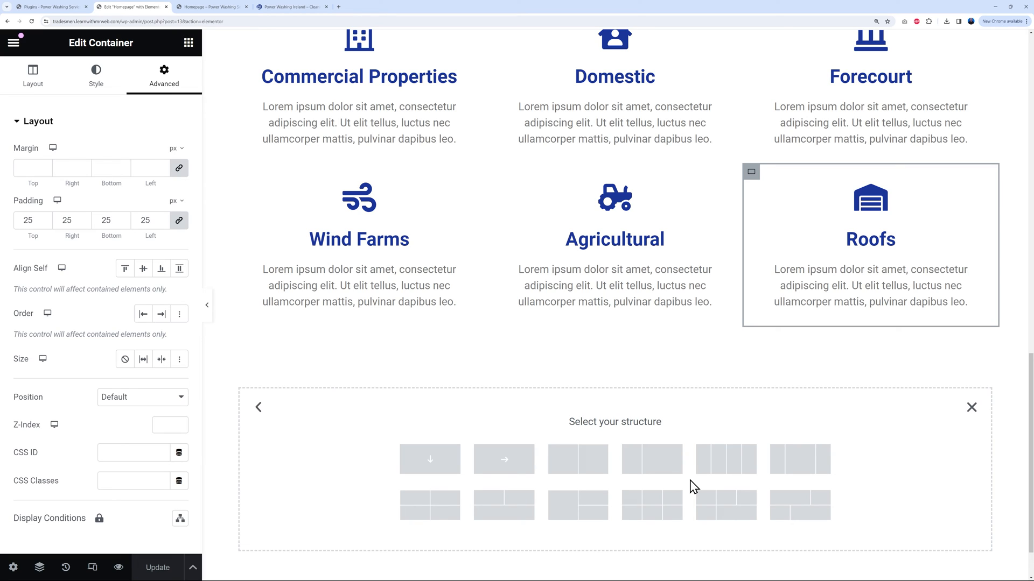
click(729, 468)
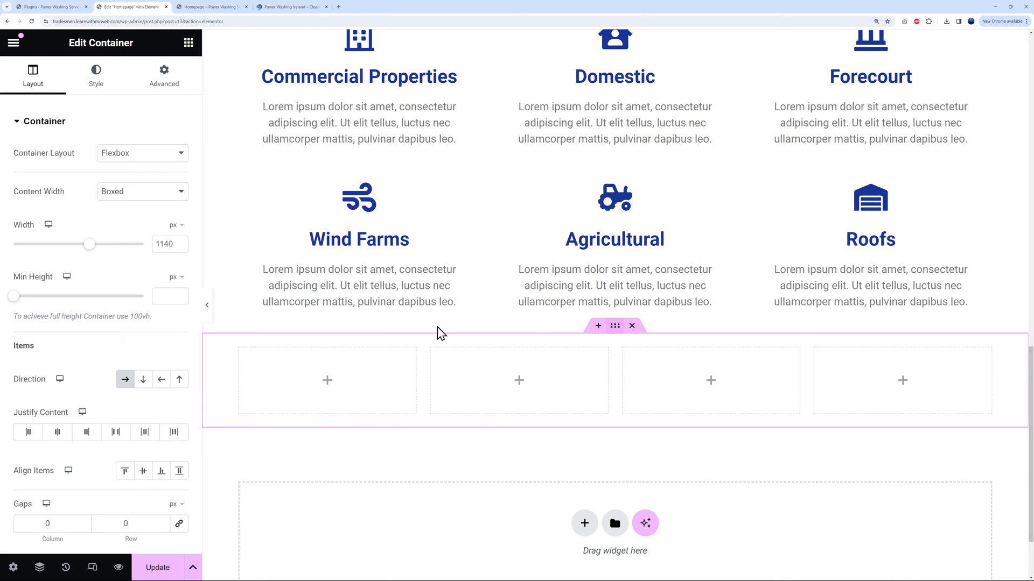
Set the new section's top and bottom padding to 80 px and select its first column
click(164, 87)
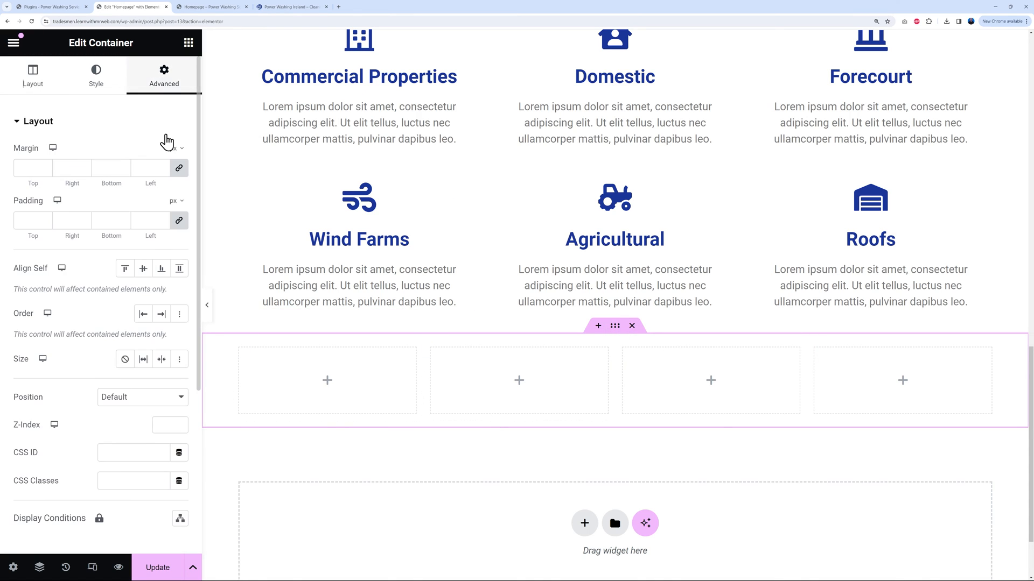
click(179, 220)
click(25, 223)
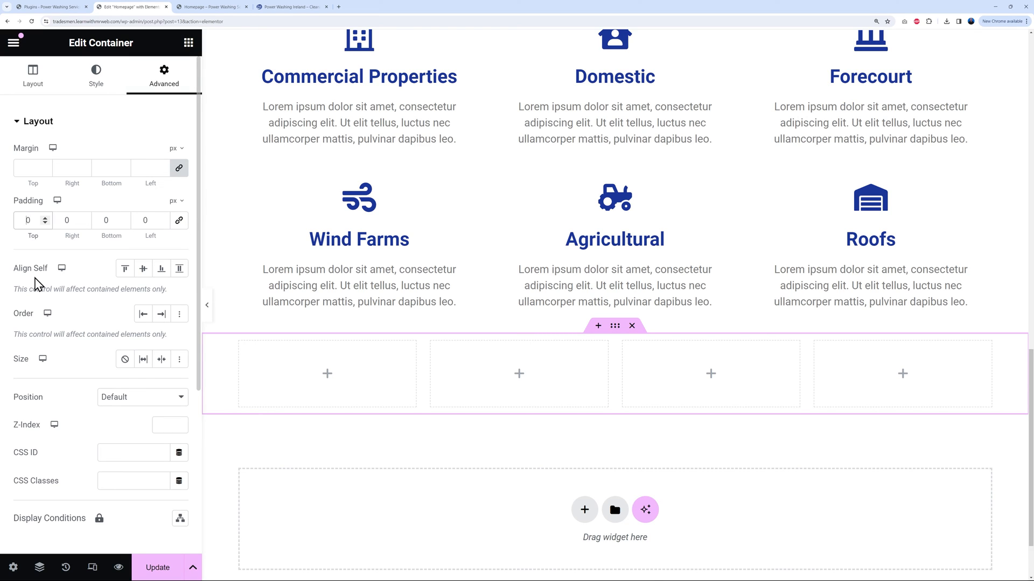
text(80)
click(102, 217)
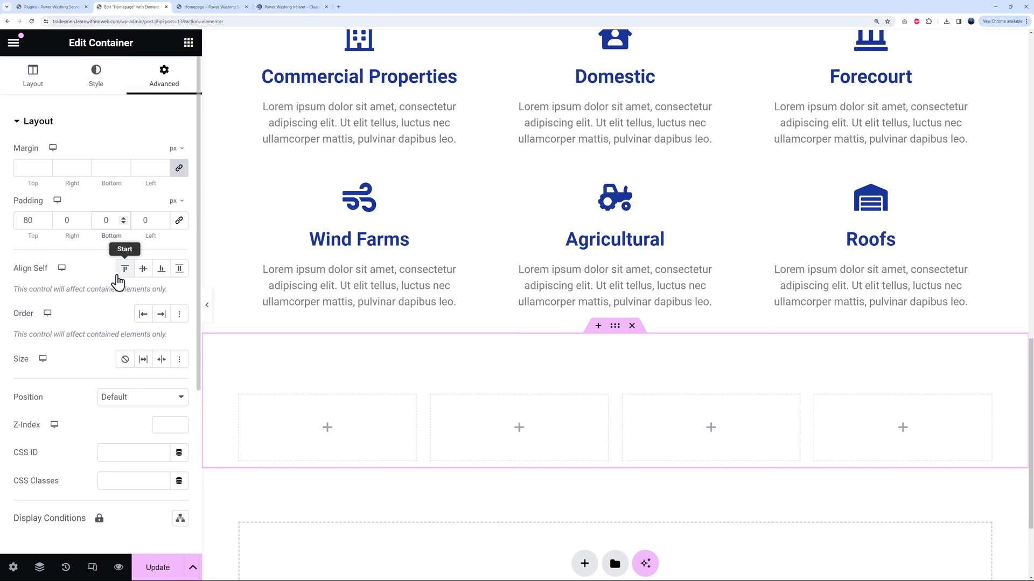
text(8)
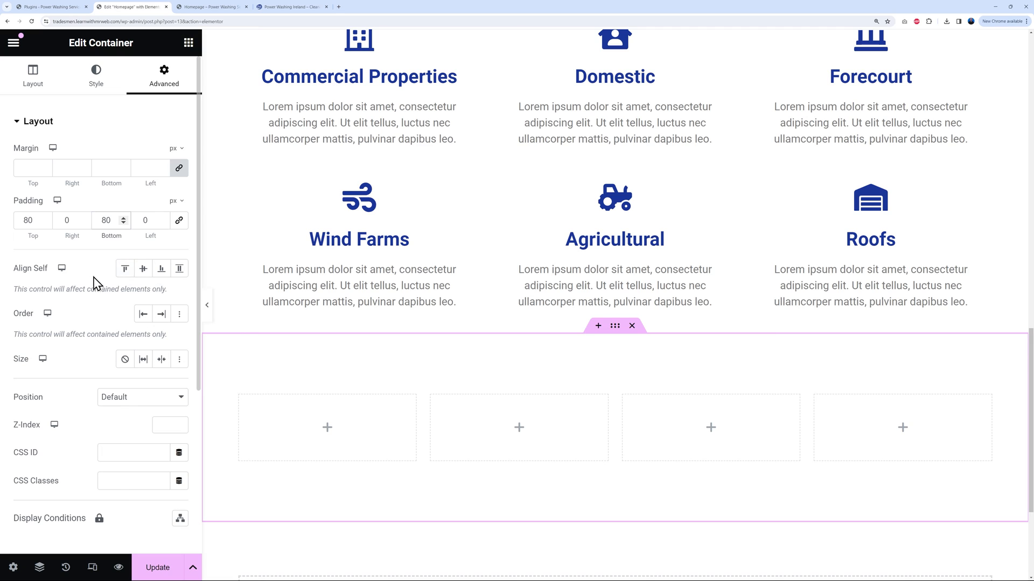
click(360, 431)
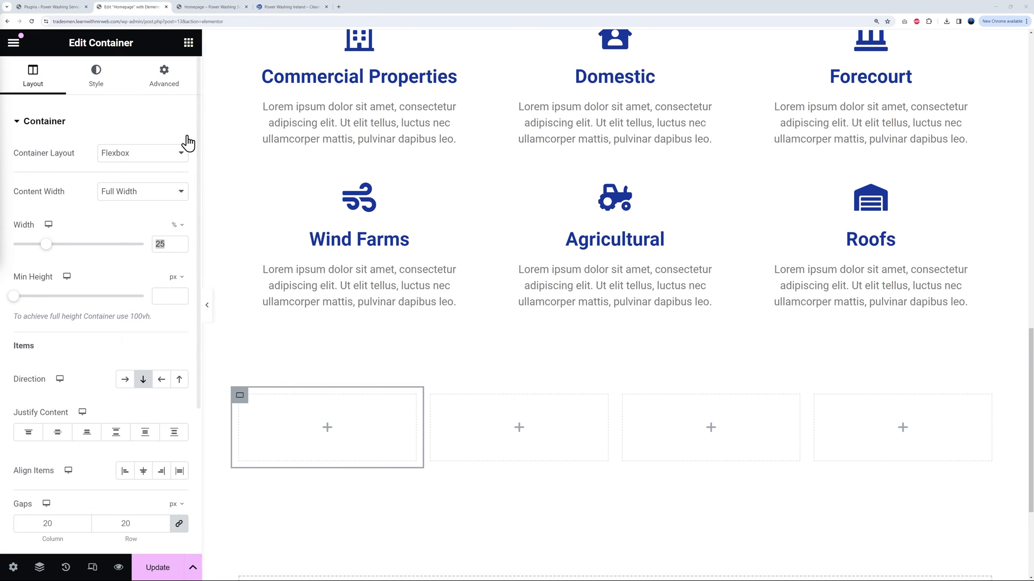
click(189, 43)
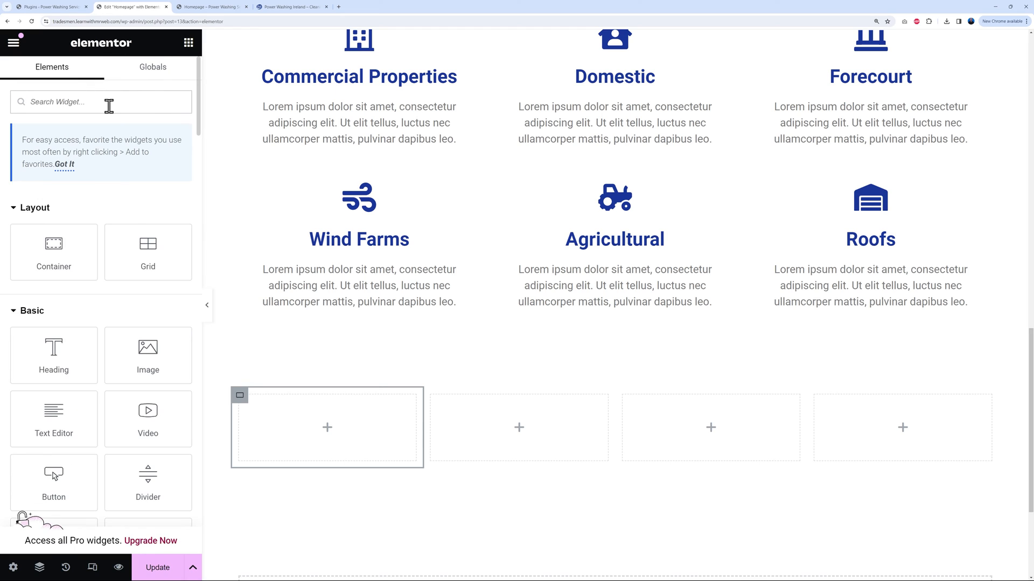
Search 'test' and drop a Testimonial widget into the first empty column
text(test)
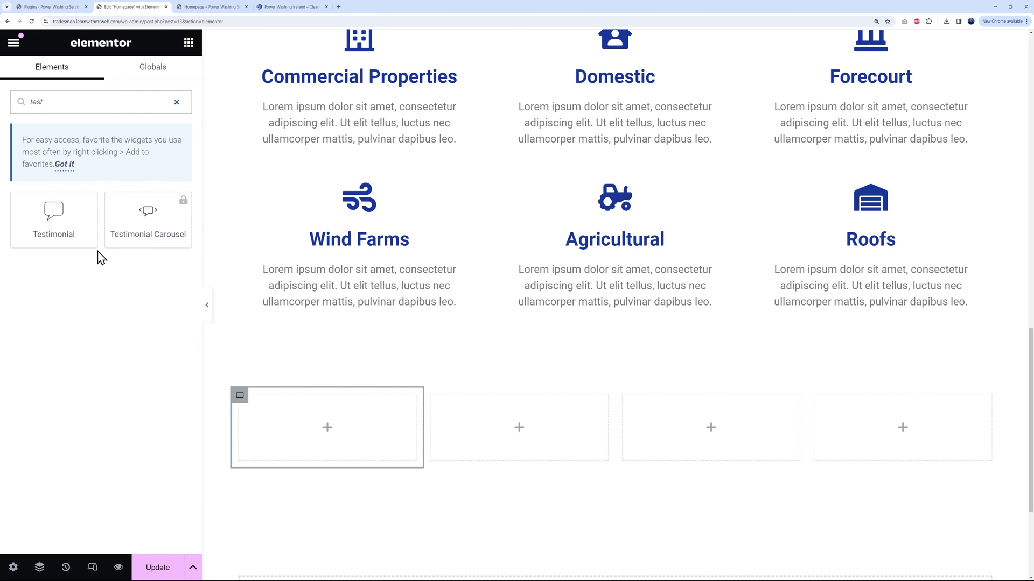
drag(54, 212, 307, 415)
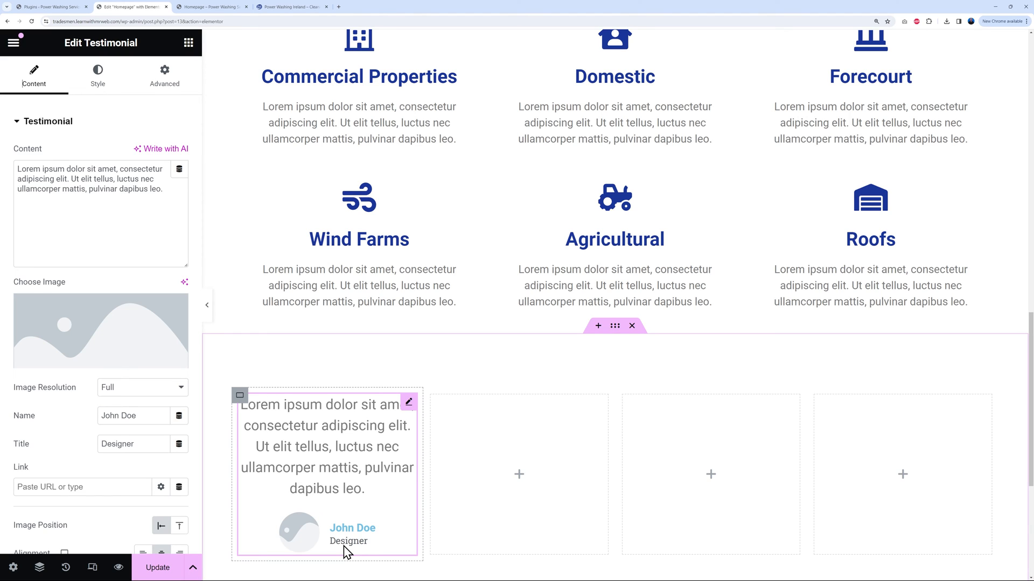
drag(163, 190, 17, 171)
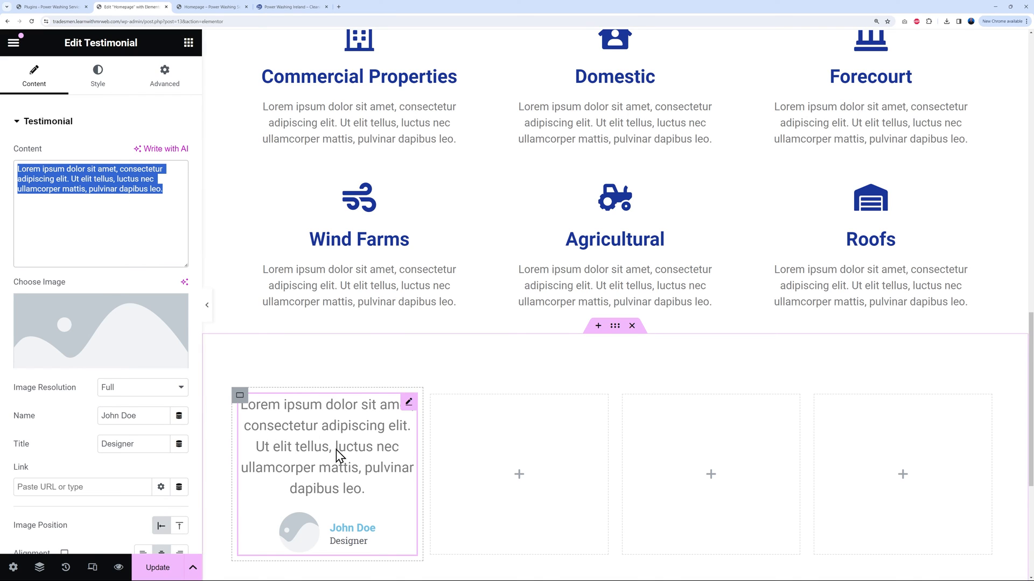
Shrink the testimonial's quote text typography to 13 px
click(97, 76)
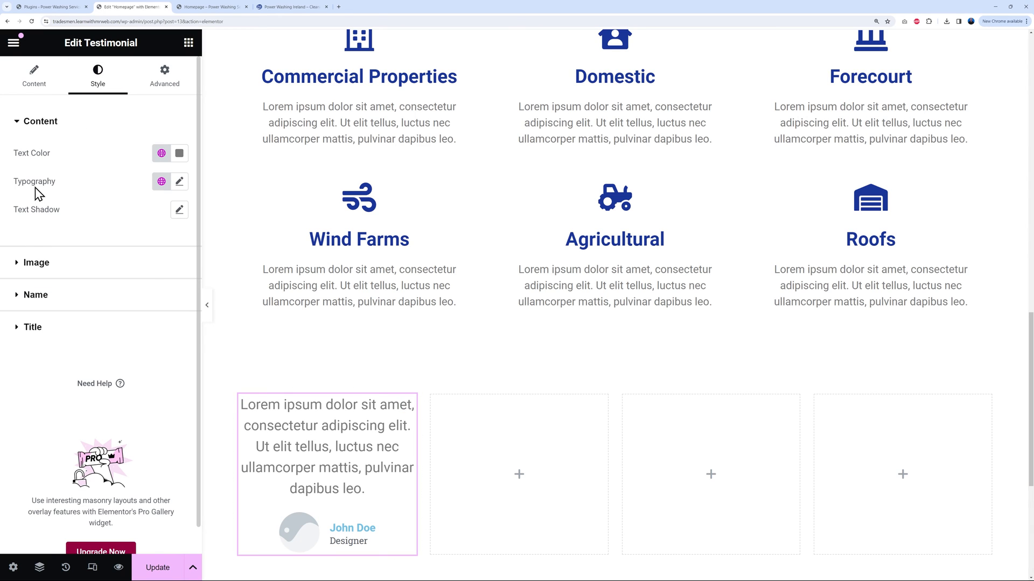
click(179, 182)
drag(28, 292, 34, 293)
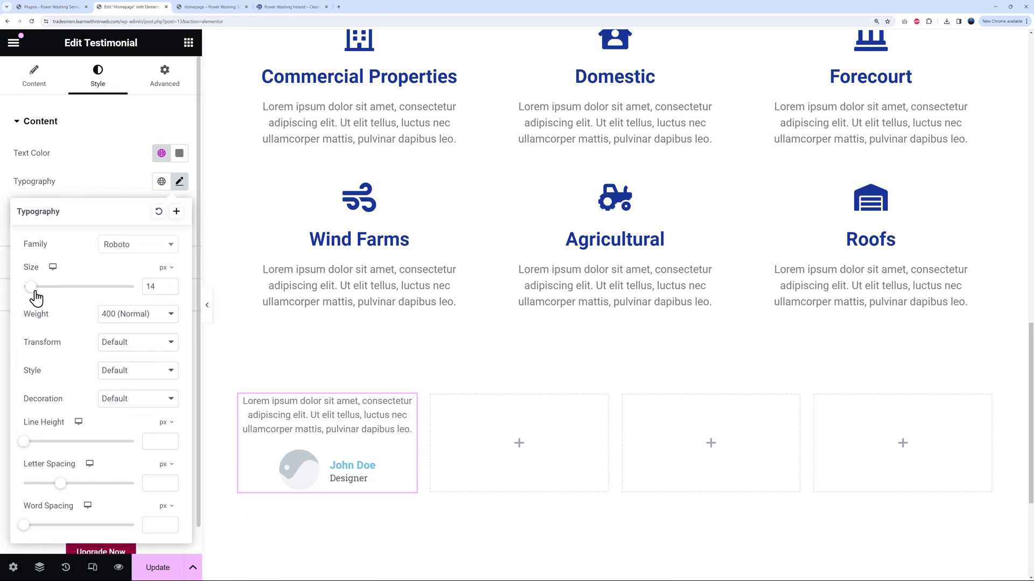
click(169, 289)
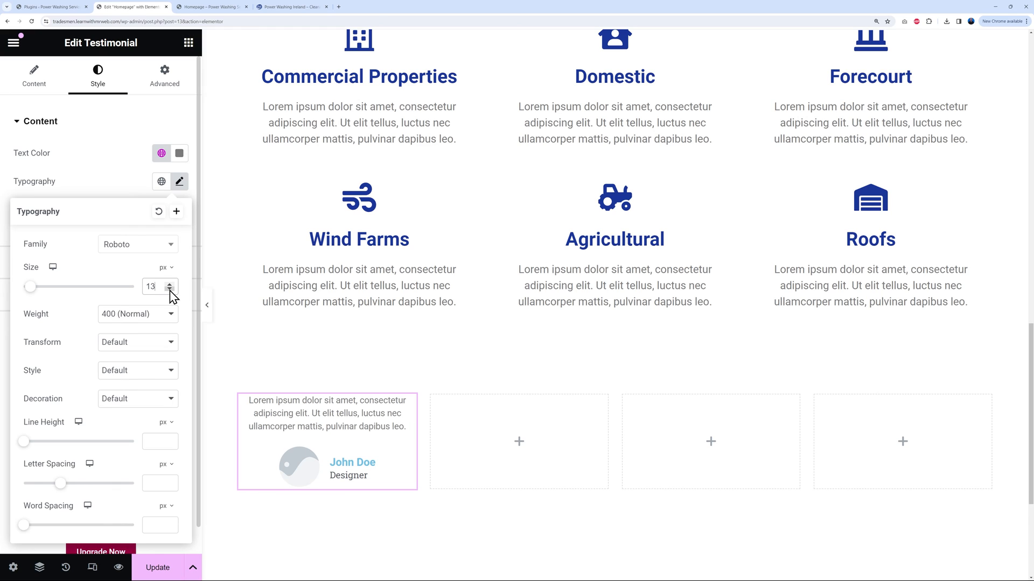
click(129, 185)
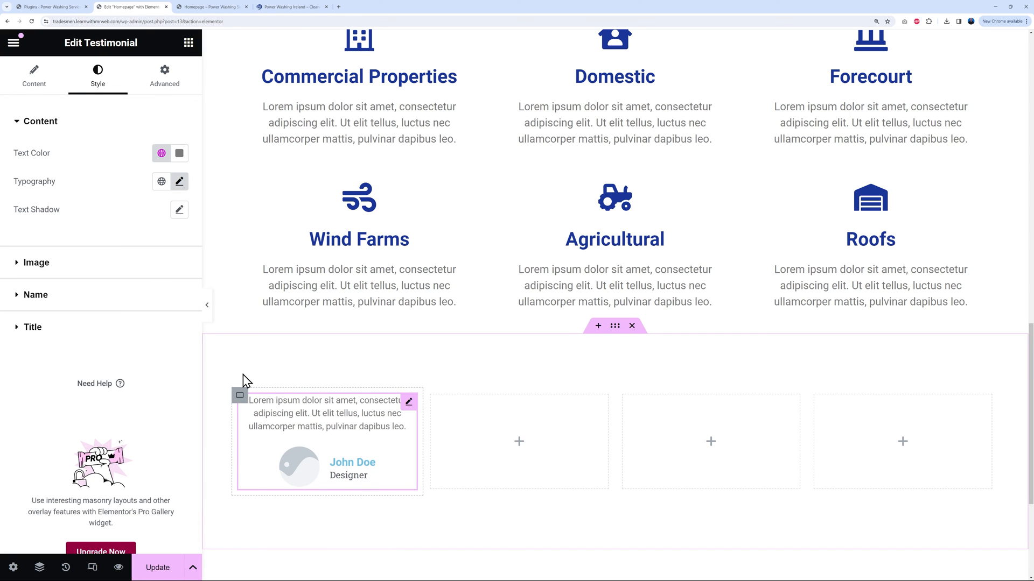
Colour the testimonial name with the global Main Blue
click(16, 296)
click(163, 222)
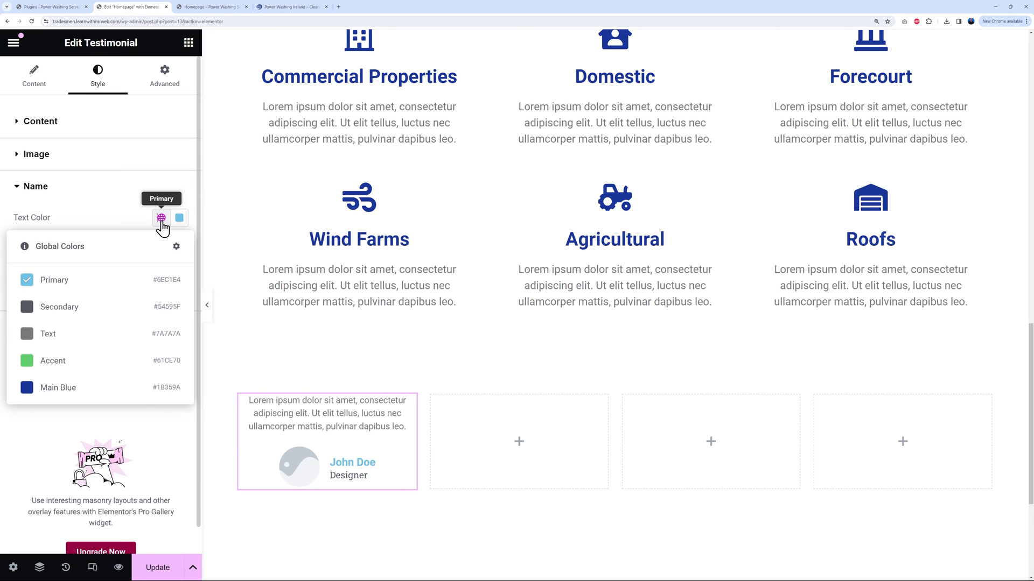
click(56, 388)
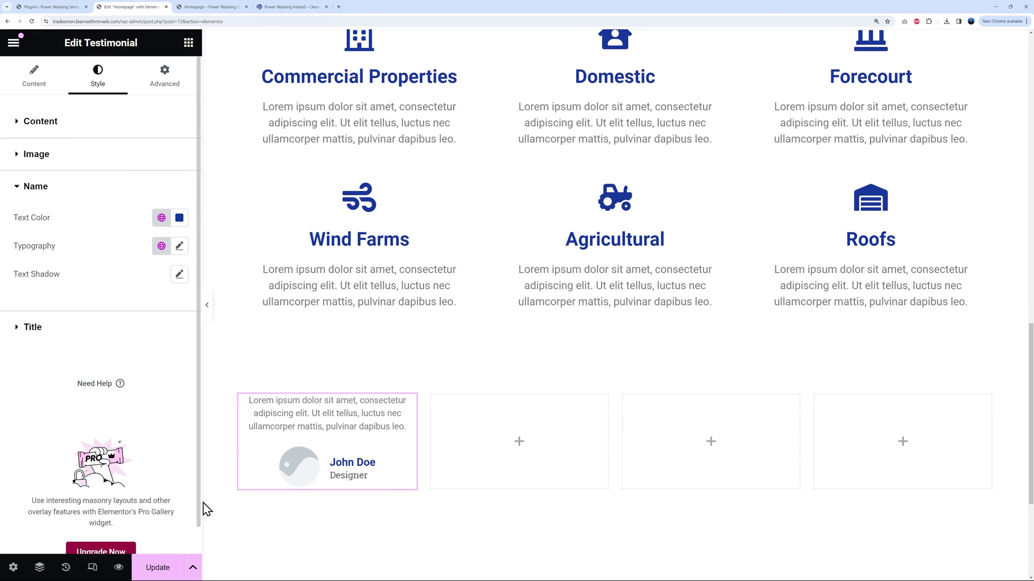
click(35, 80)
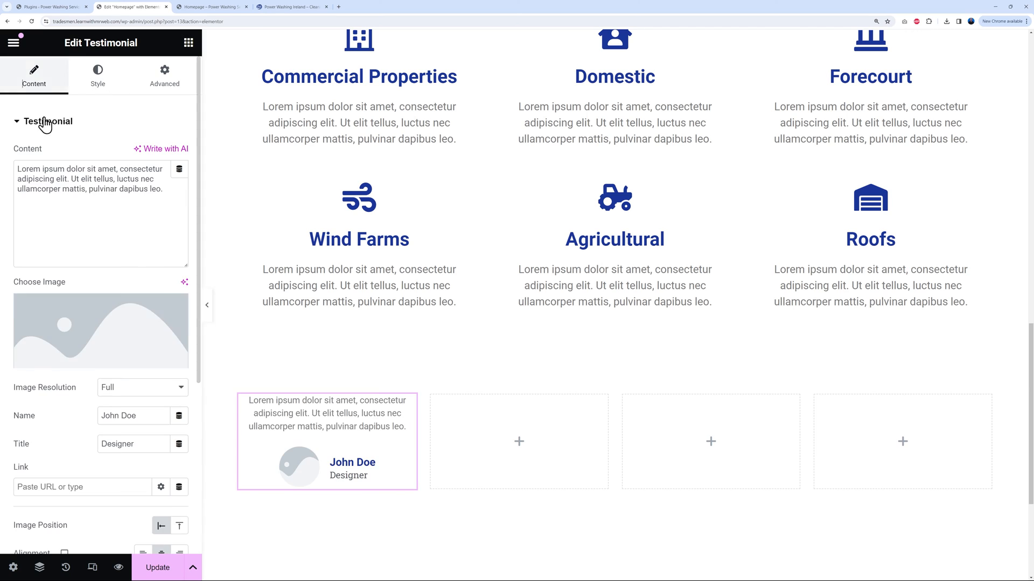
Change the testimonial title from Designer to 'Finglas'
drag(20, 172, 162, 194)
click(139, 223)
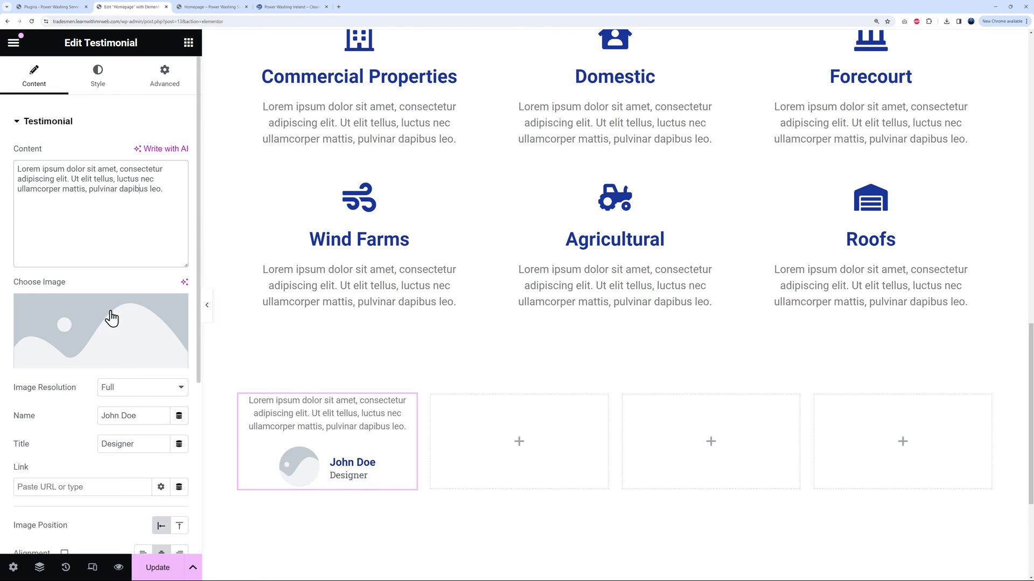
scroll(76, 393, down, 2)
drag(138, 345, 69, 354)
text(Finglas)
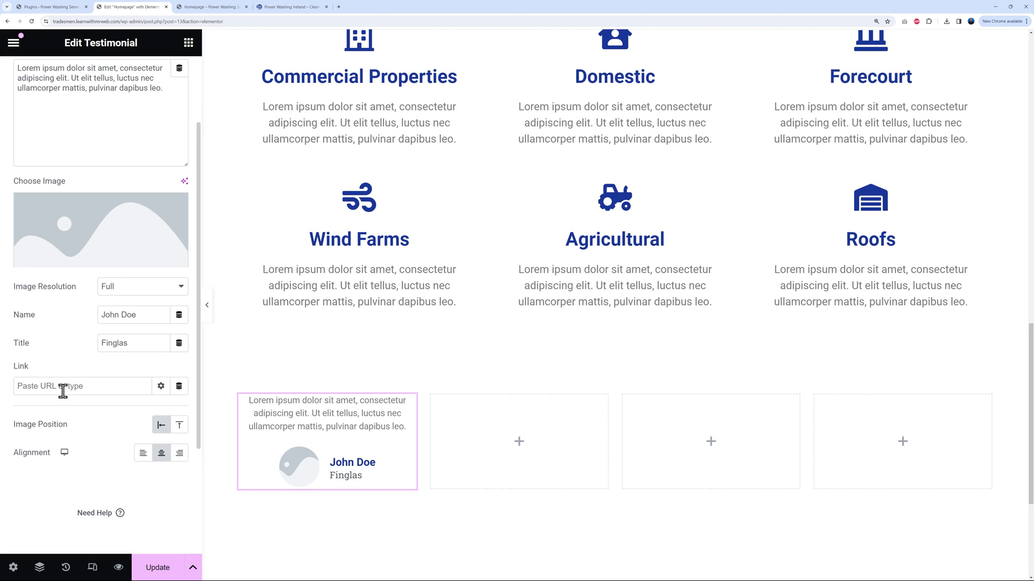
Upload four portrait photos and set pexels-simon-robben-614810 as the testimonial image
click(115, 234)
click(202, 100)
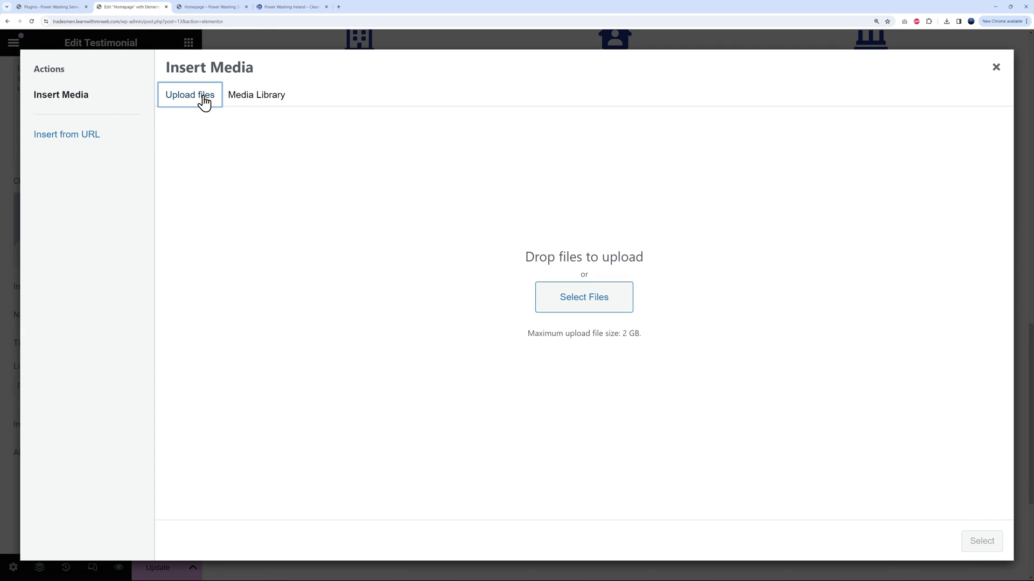
click(580, 305)
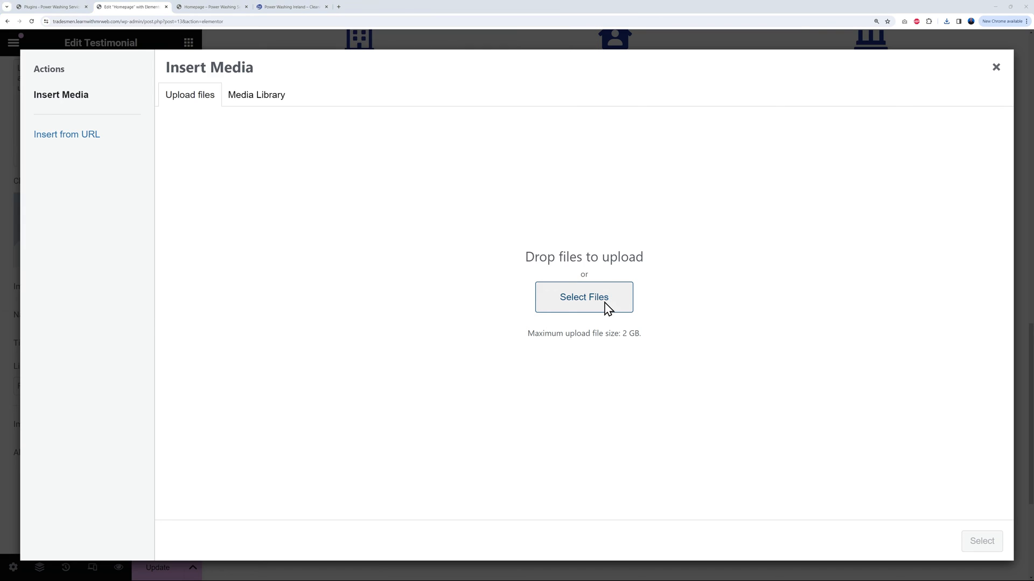
click(597, 306)
drag(285, 111, 165, 64)
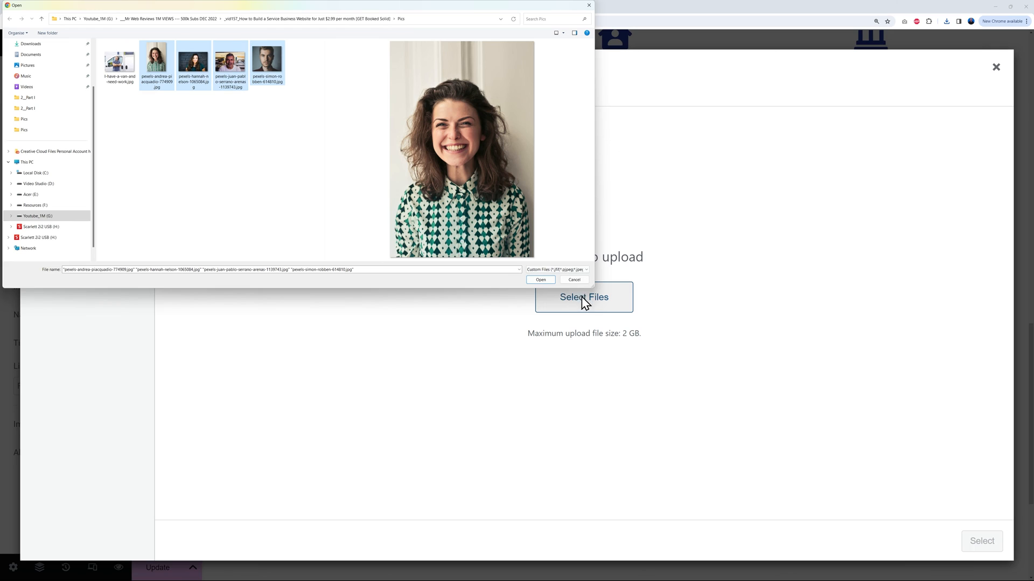
click(543, 281)
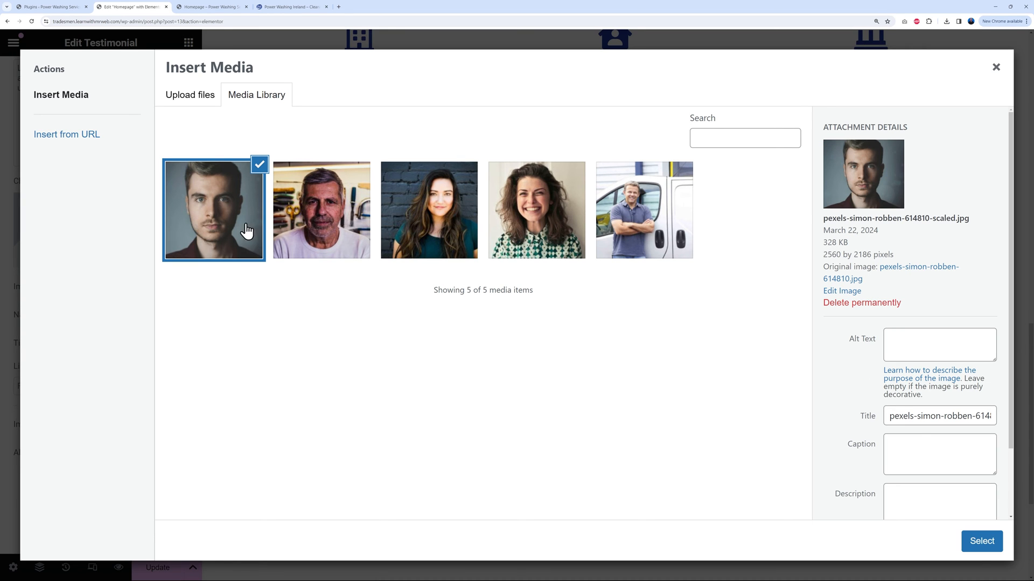
click(971, 543)
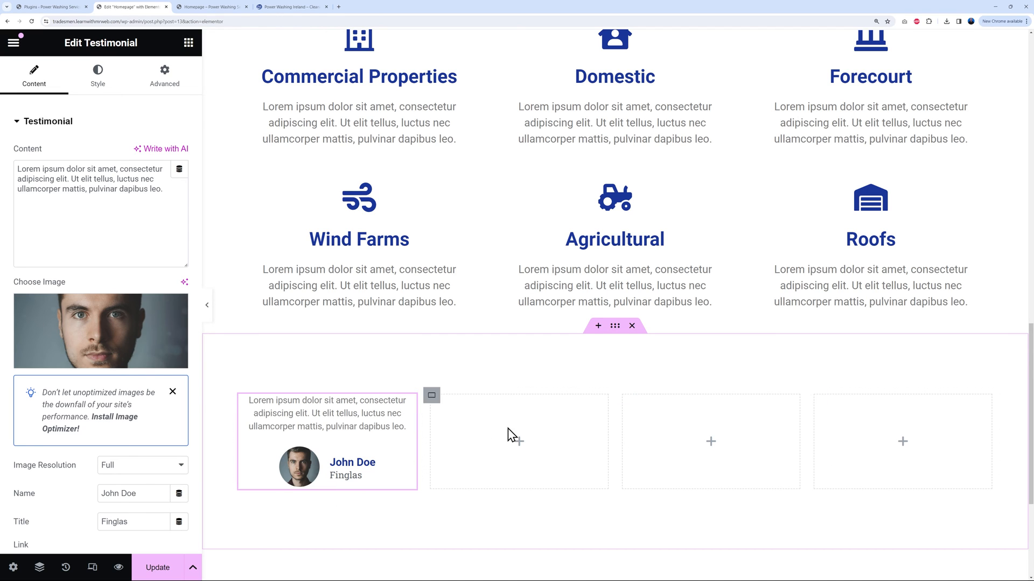
Duplicate the testimonial three times to fill the second, third and fourth columns
right_click(407, 408)
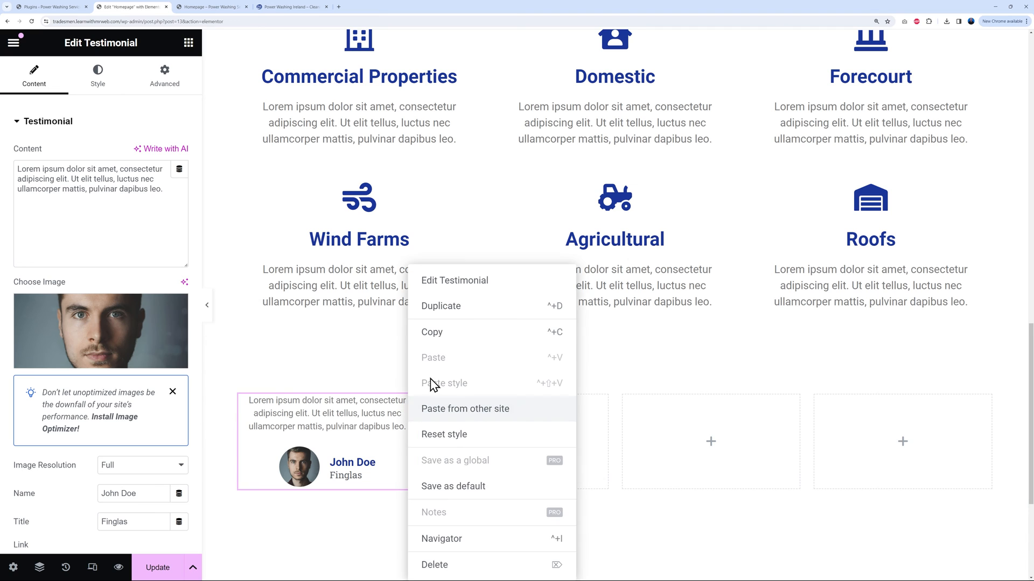
click(415, 316)
drag(406, 512, 541, 457)
right_click(605, 413)
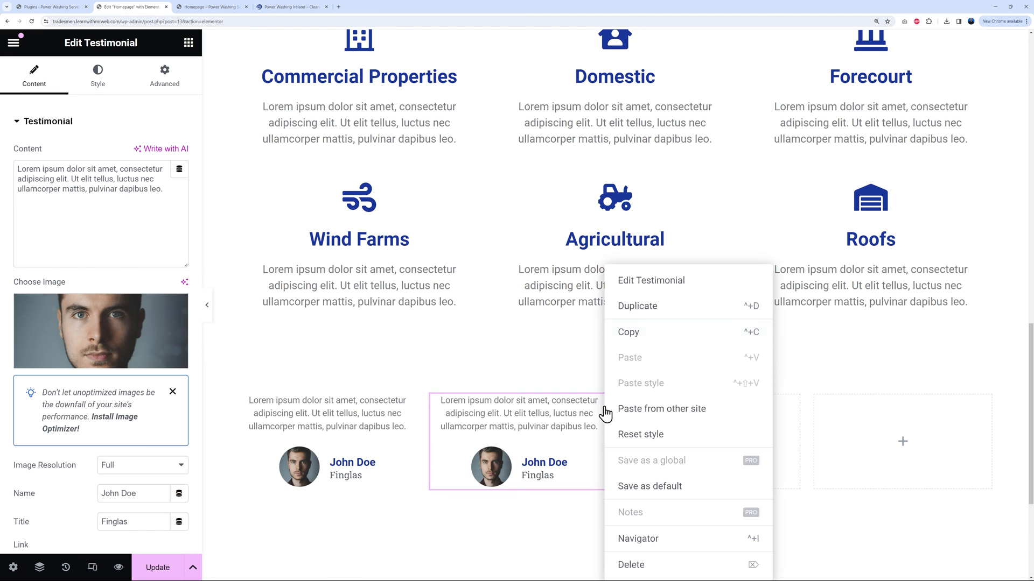
click(636, 313)
drag(601, 520, 770, 390)
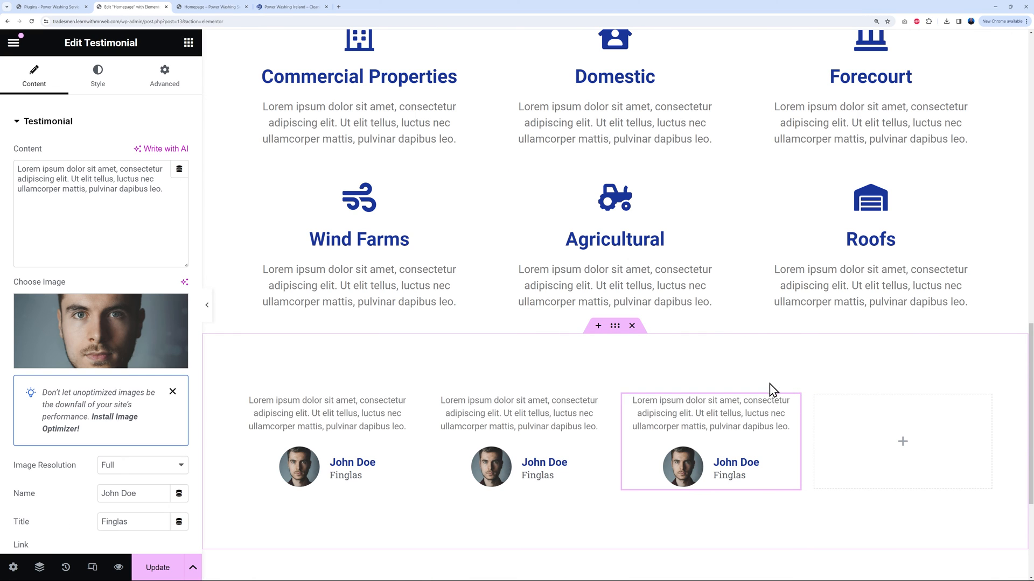
right_click(794, 418)
click(824, 306)
drag(798, 510, 904, 457)
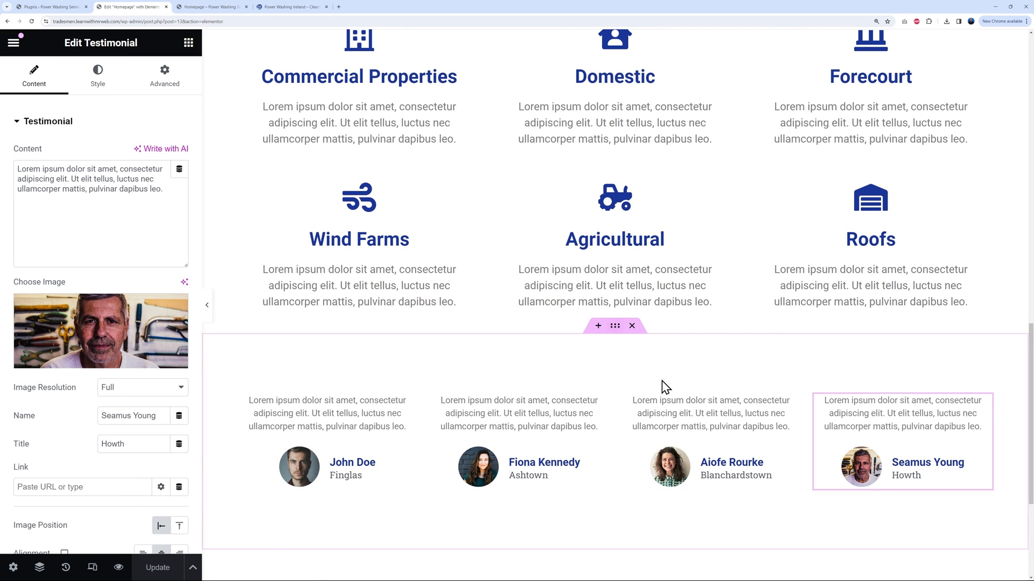
scroll(664, 388, up, 8)
scroll(764, 339, up, 3)
scroll(780, 329, down, 9)
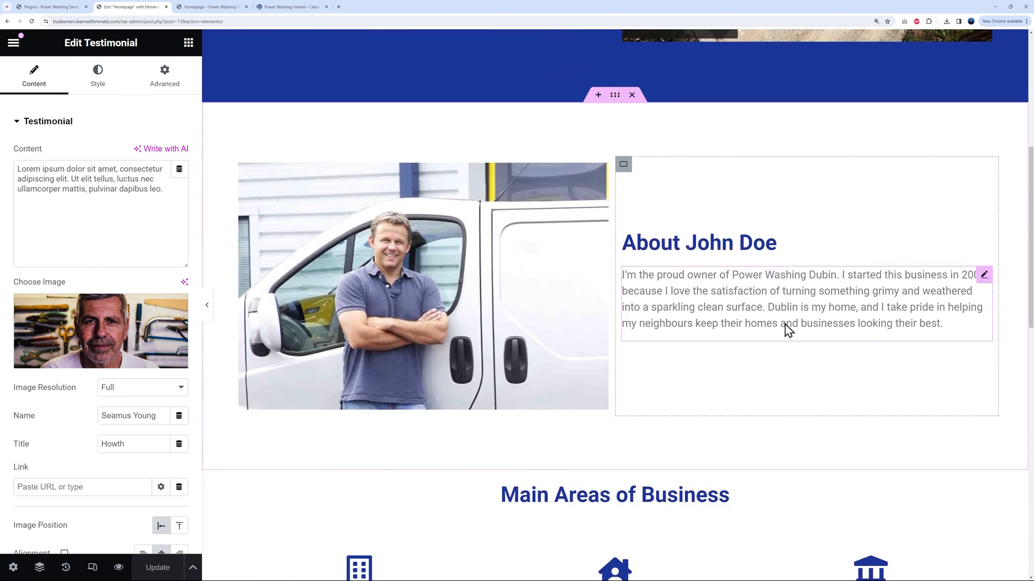
scroll(789, 334, down, 4)
scroll(787, 334, up, 3)
scroll(785, 362, down, 4)
scroll(786, 362, up, 4)
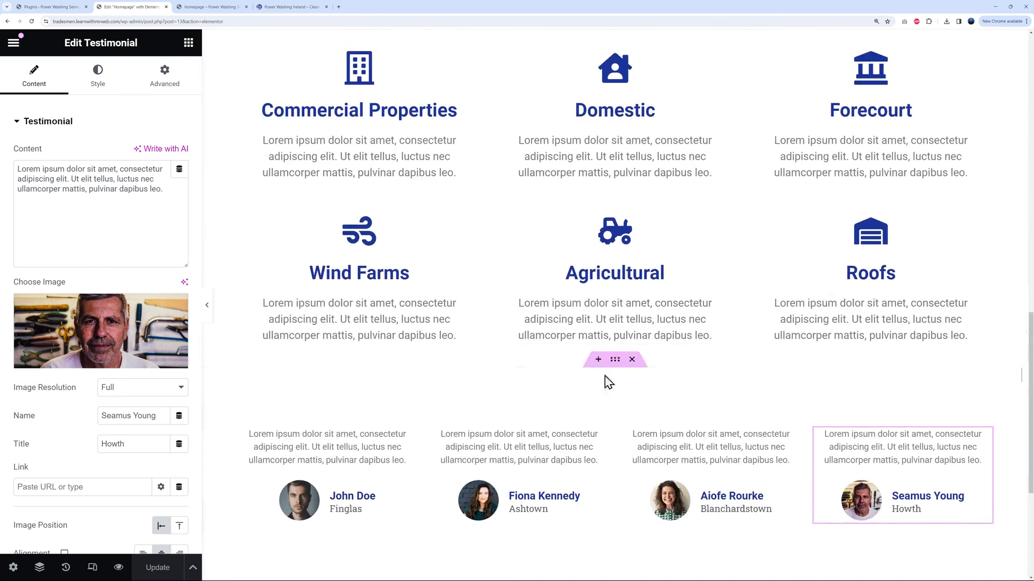
Give the testimonials section a solid background, lightening Main Blue to a pale lavender
click(615, 360)
click(99, 82)
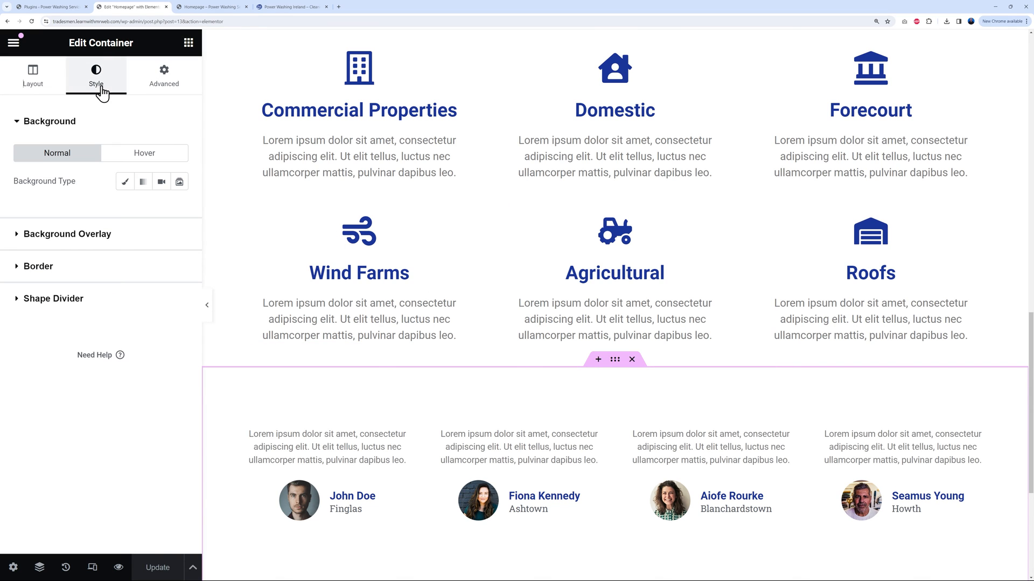
click(123, 186)
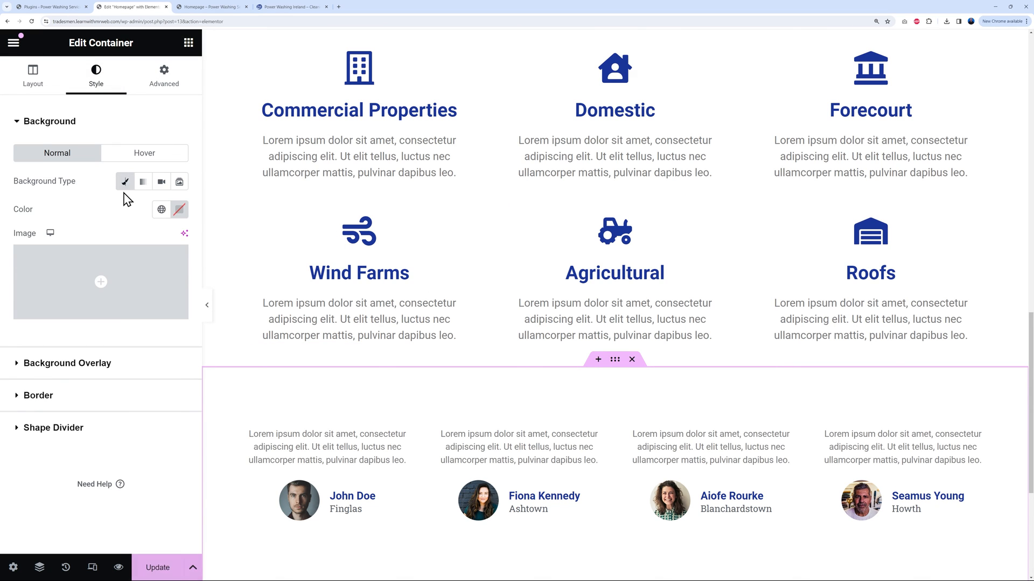
click(162, 210)
click(48, 381)
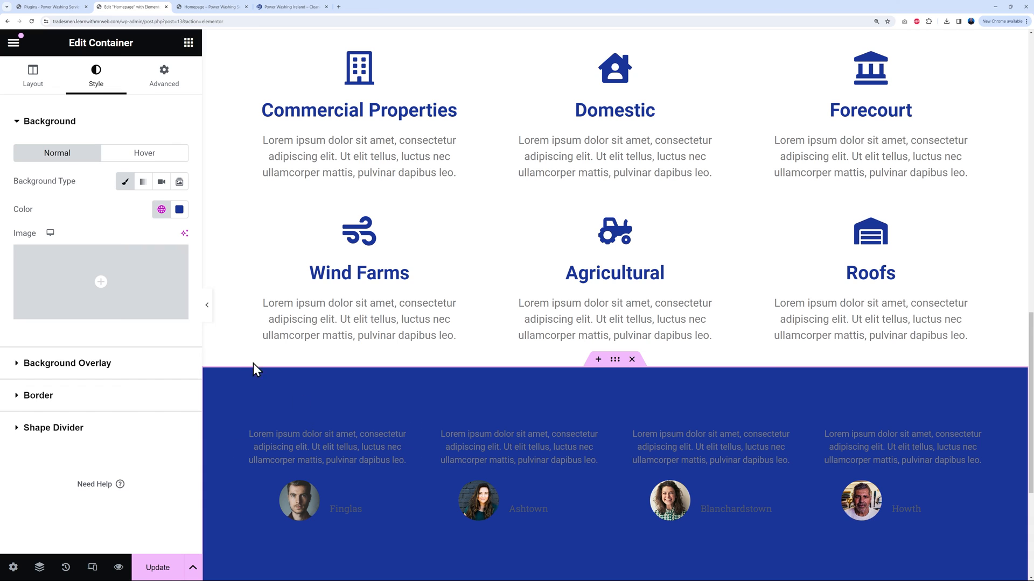
click(179, 214)
drag(164, 309, 117, 259)
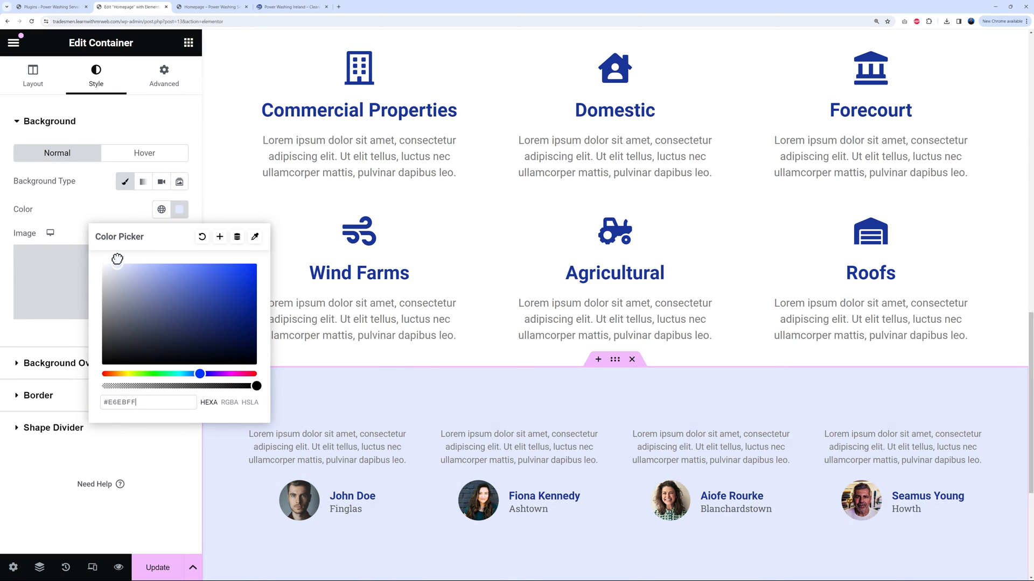
click(107, 215)
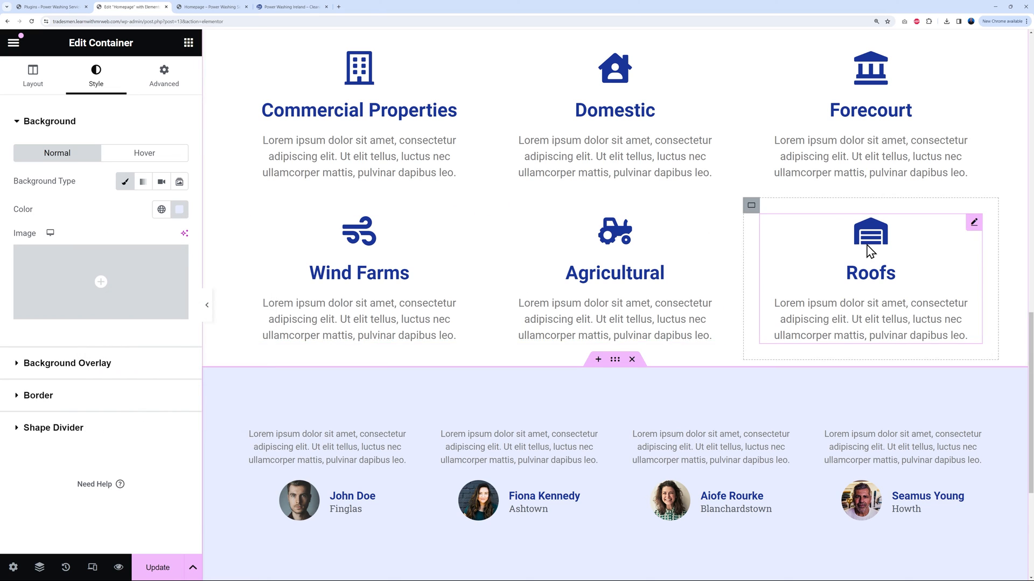
scroll(877, 249, up, 10)
scroll(879, 251, up, 5)
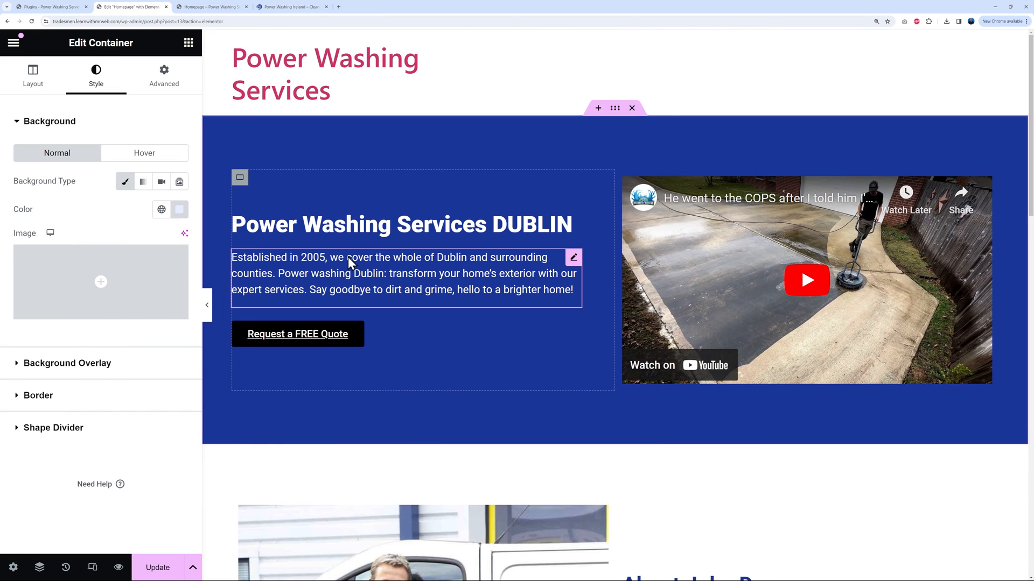
scroll(733, 373, down, 3)
scroll(733, 373, down, 2)
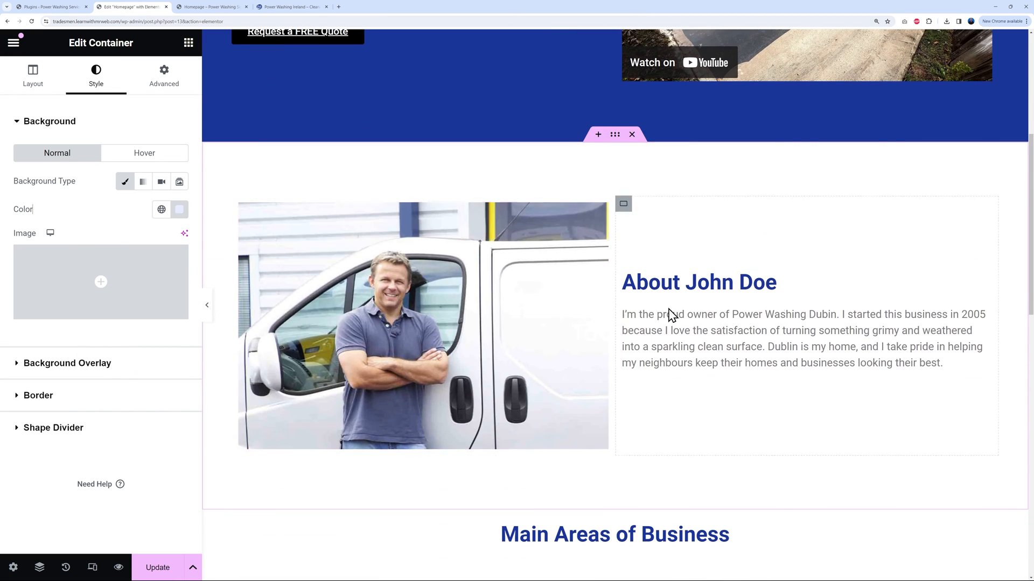
scroll(612, 341, down, 2)
scroll(785, 352, down, 9)
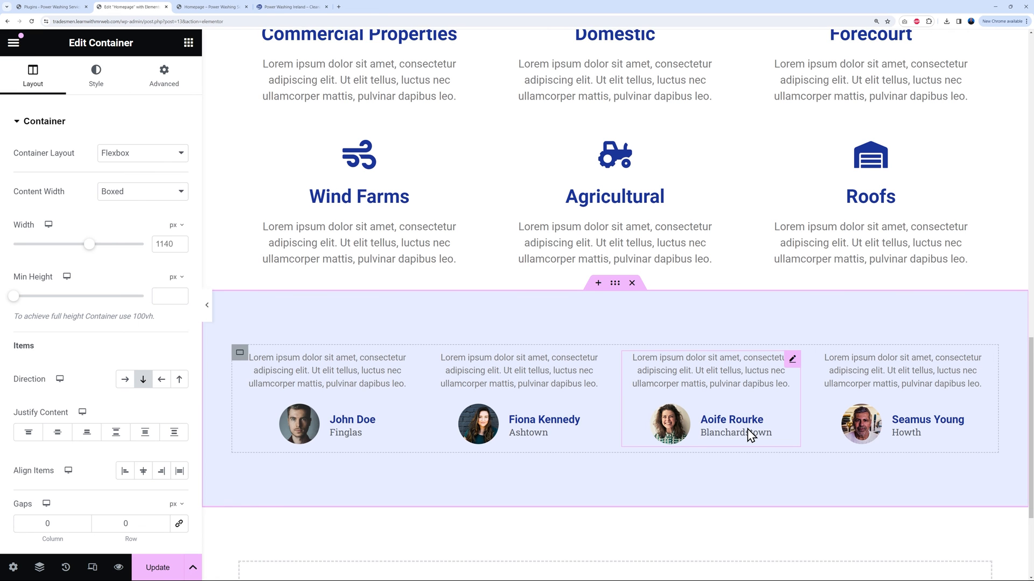
scroll(748, 428, down, 1)
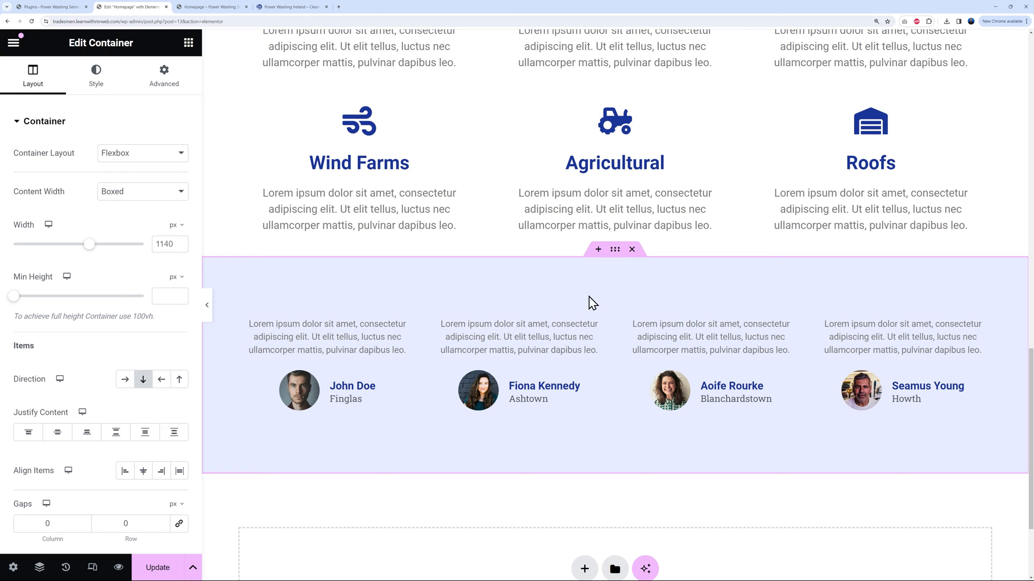
Drop a Grid widget into the testimonials section, set to one column and one row
click(189, 42)
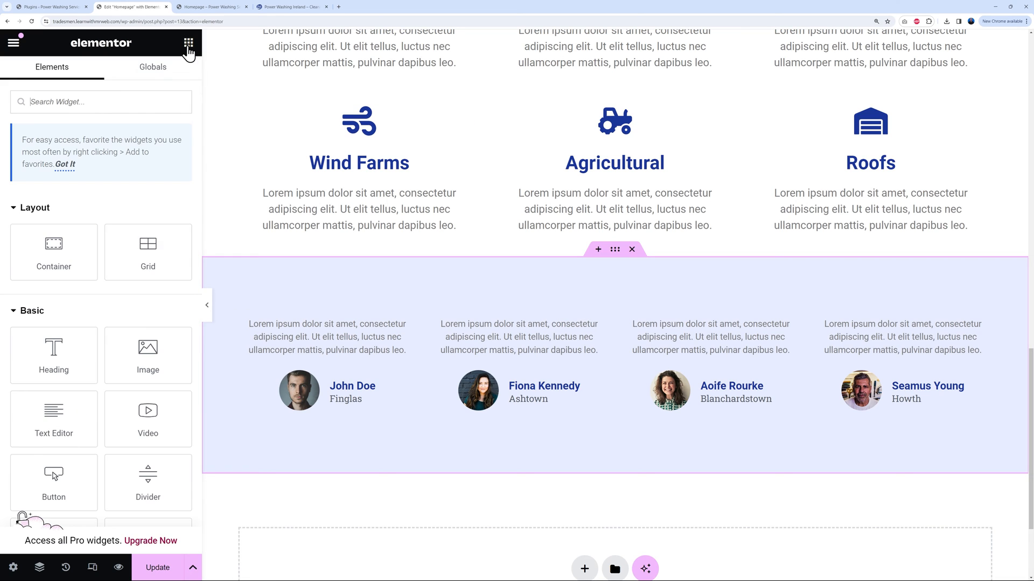
drag(143, 247, 357, 328)
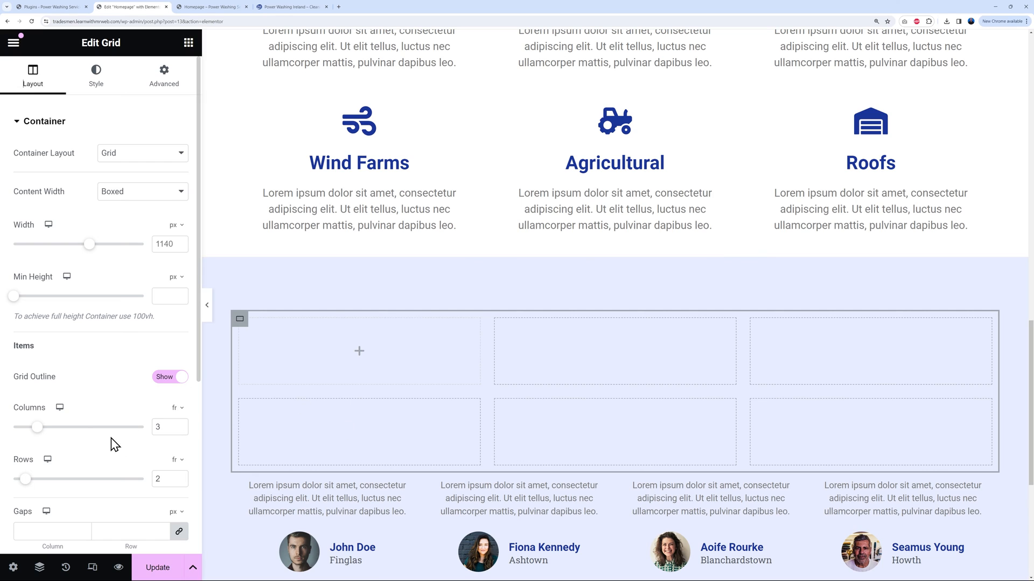
click(181, 430)
click(181, 430)
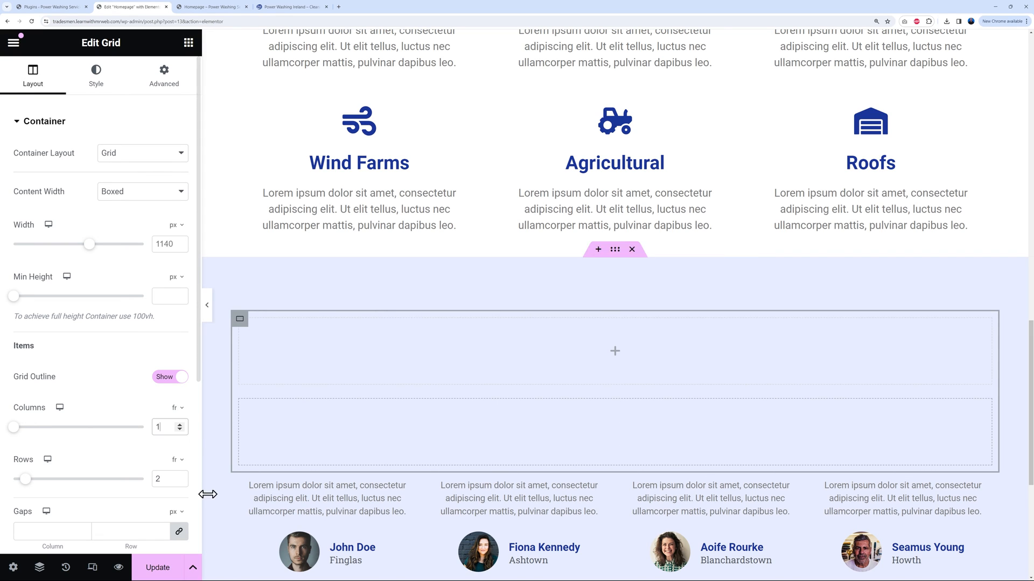
click(181, 483)
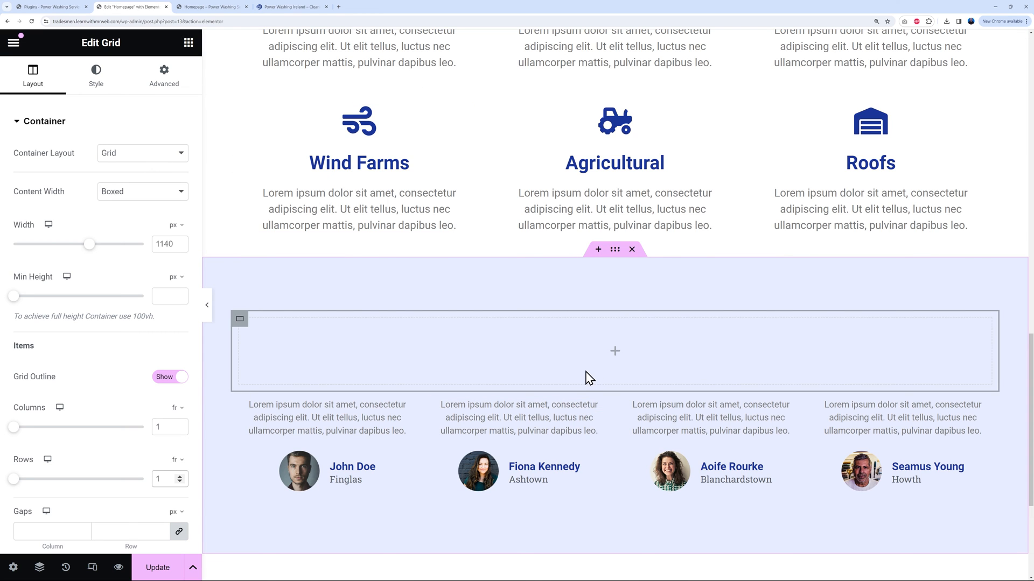
Copy the Main Areas of Business heading and paste it into the new grid
scroll(590, 379, up, 7)
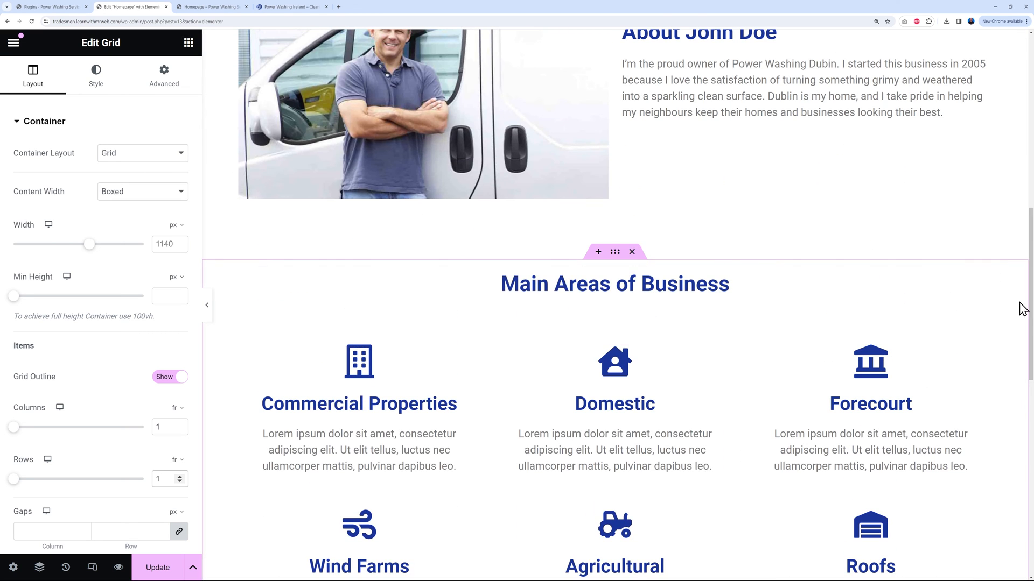
right_click(980, 295)
click(941, 340)
scroll(711, 361, down, 3)
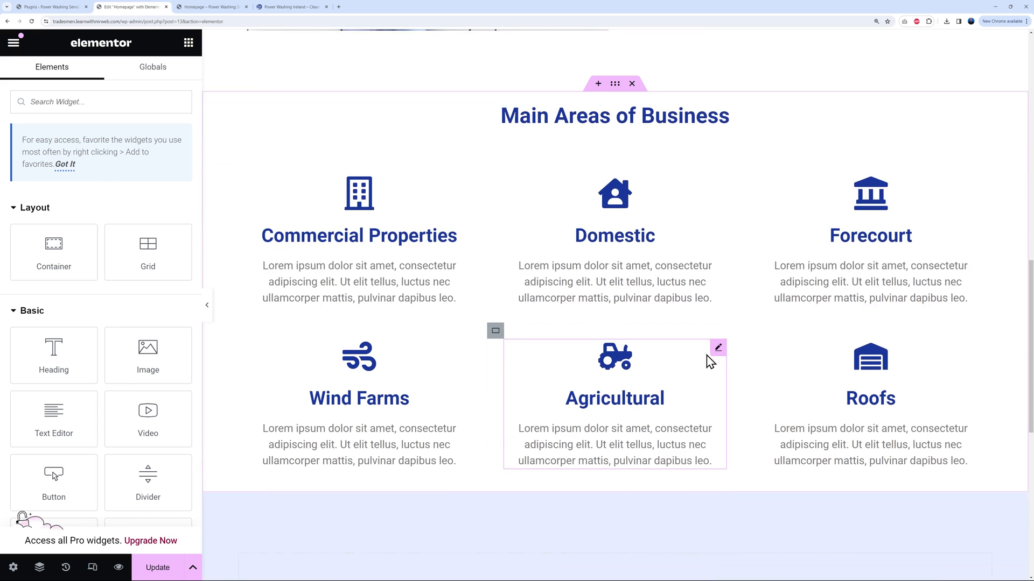
scroll(705, 362, down, 6)
right_click(615, 289)
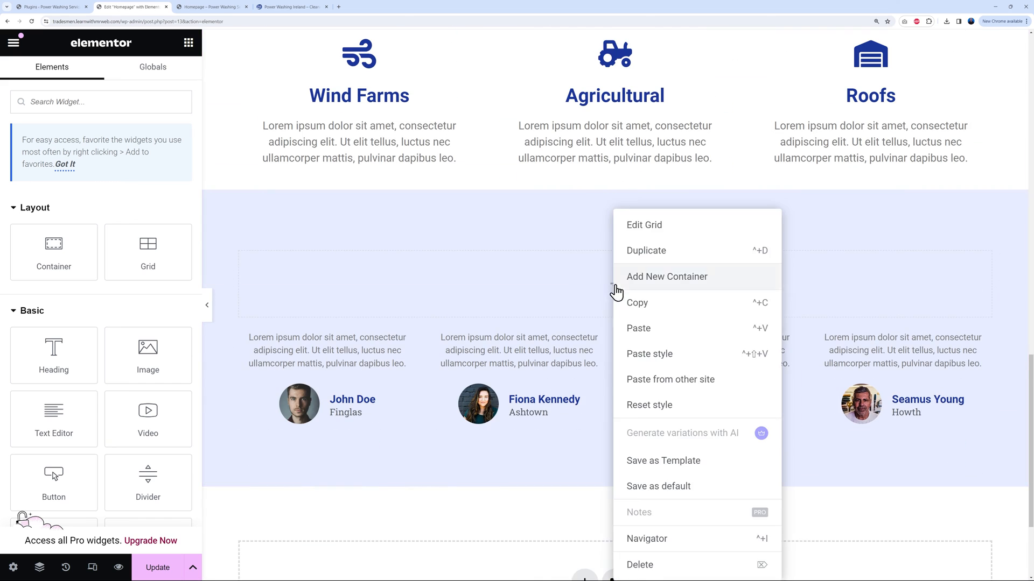
click(637, 329)
Retype the heading as 'What Our Happy Customers Have to Say...' and save the page
triple_click(606, 261)
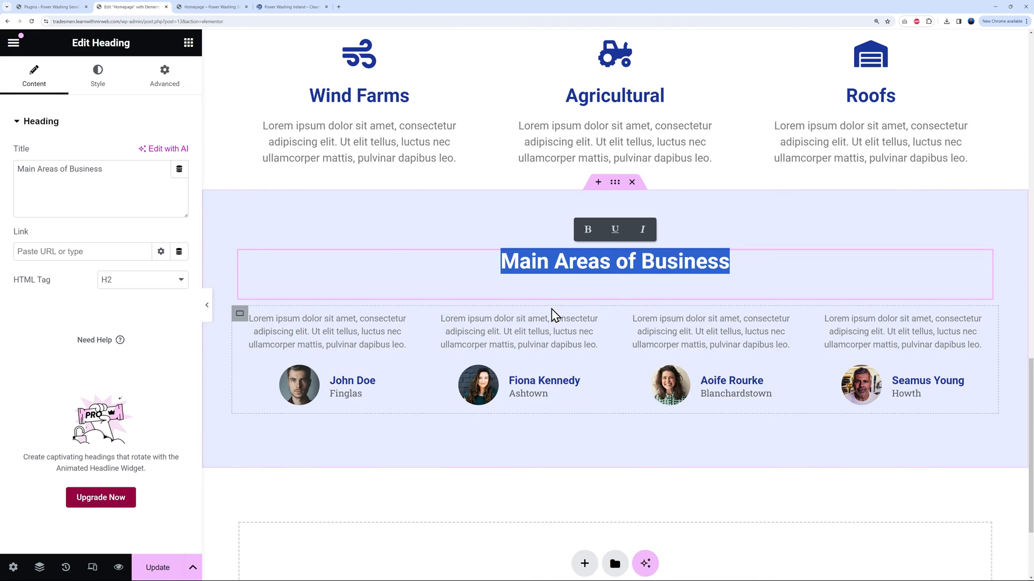
text(What )
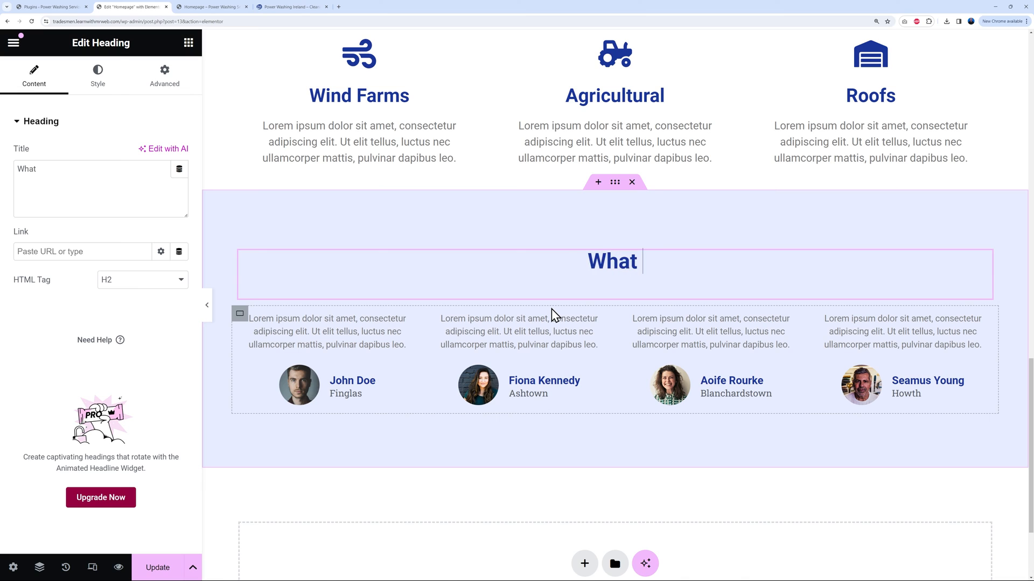
text(Our Customers)
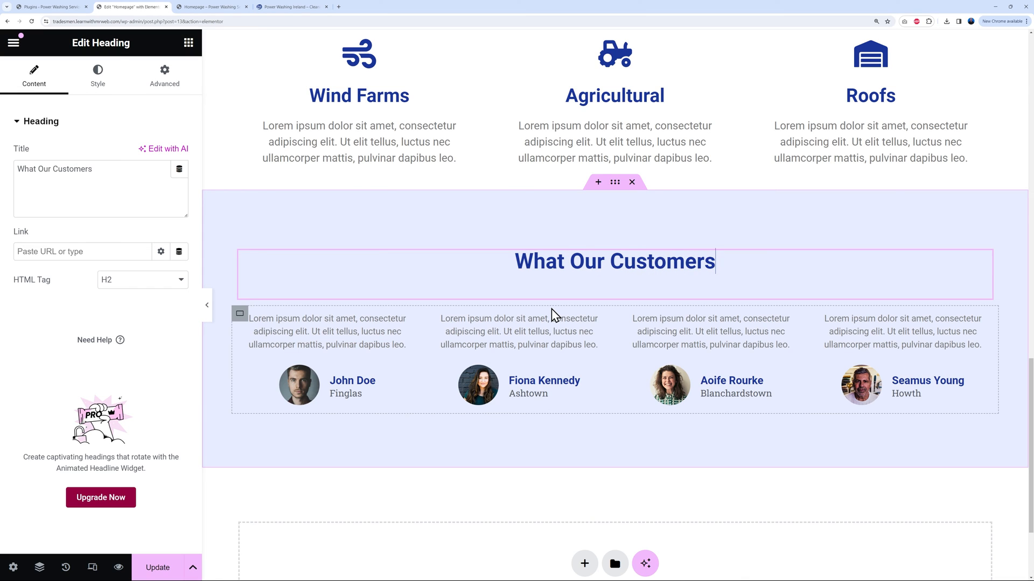
key(Left)
key(Left)
key(Left)
key(Left)
key(Left)
key(Left)
key(Left)
key(Left)
text(Happy Customers)
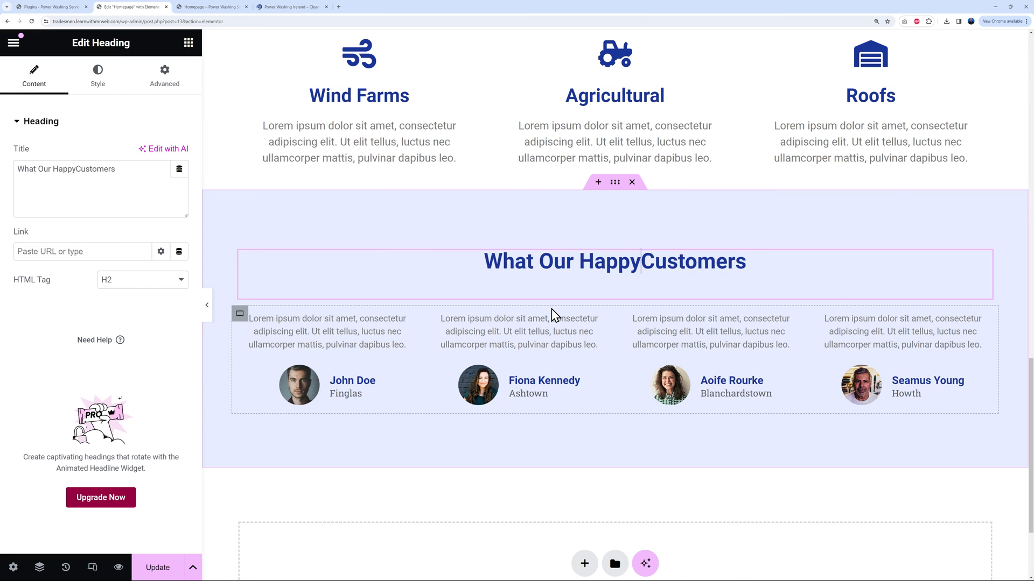
text( Have to )
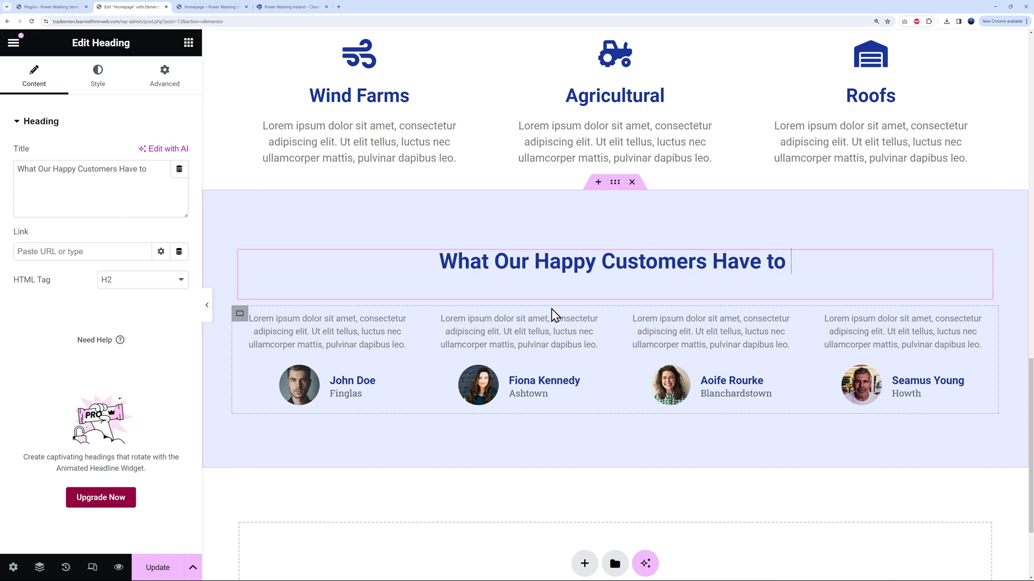
text(Say About)
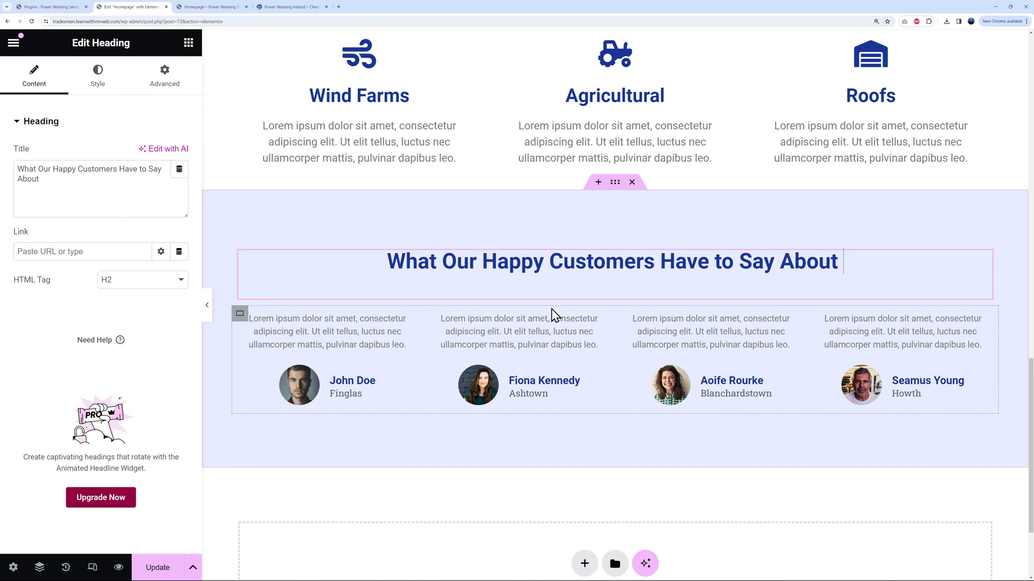
text( Us...)
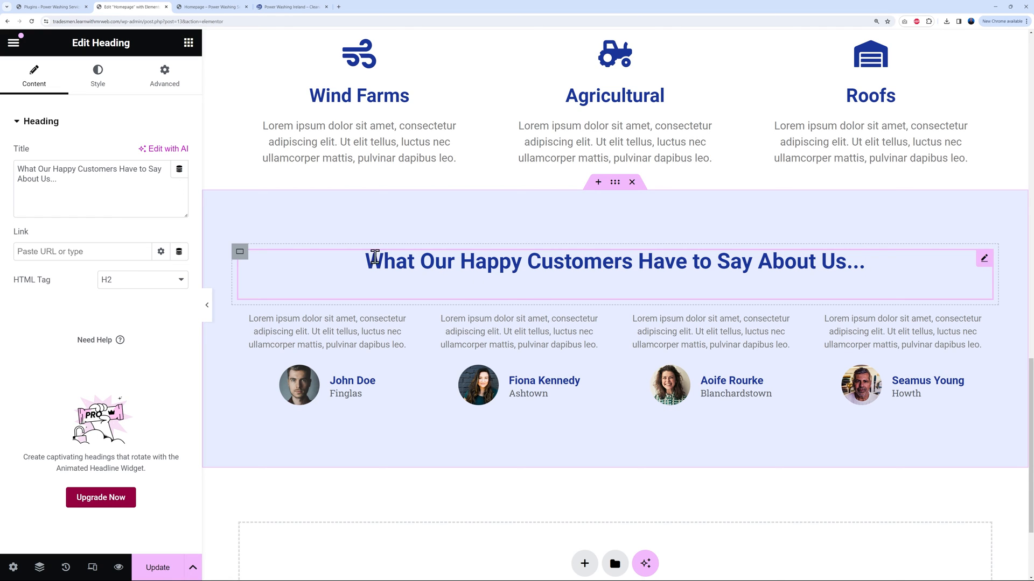
drag(753, 261, 843, 260)
key(BackSpace)
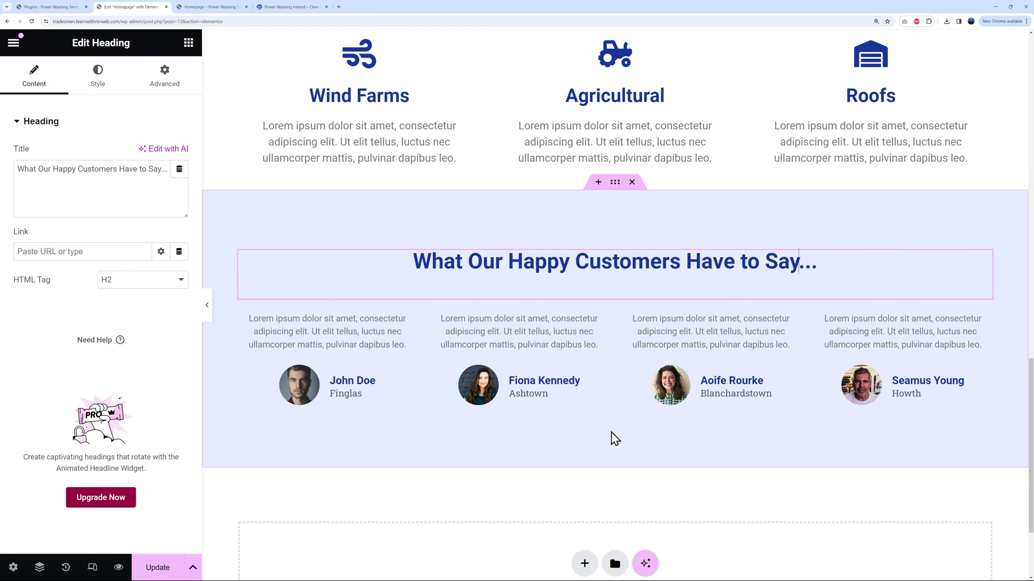
click(160, 570)
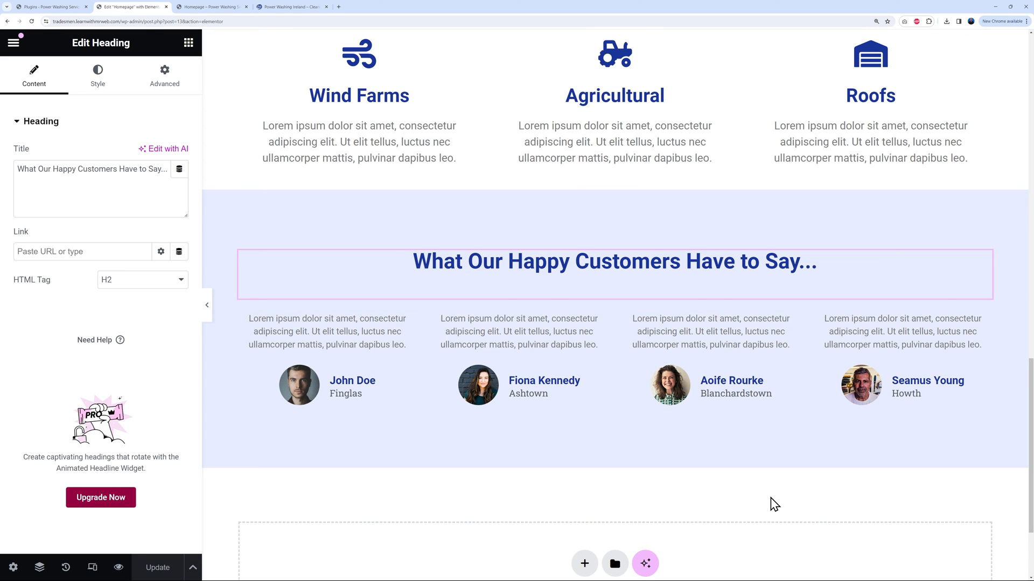
scroll(771, 505, down, 3)
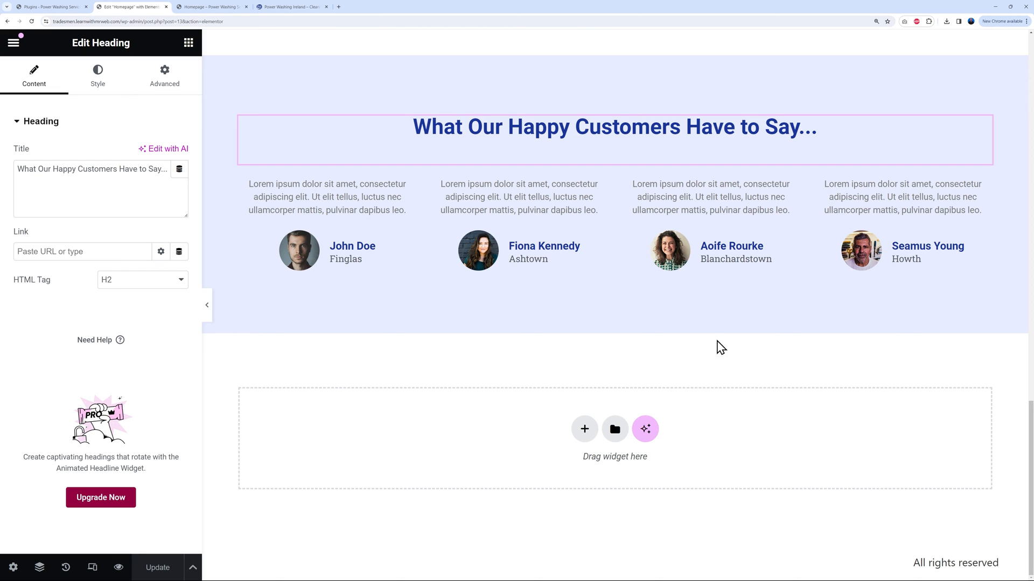
Add a Flexbox section with two equal columns below the testimonials
click(584, 429)
click(587, 480)
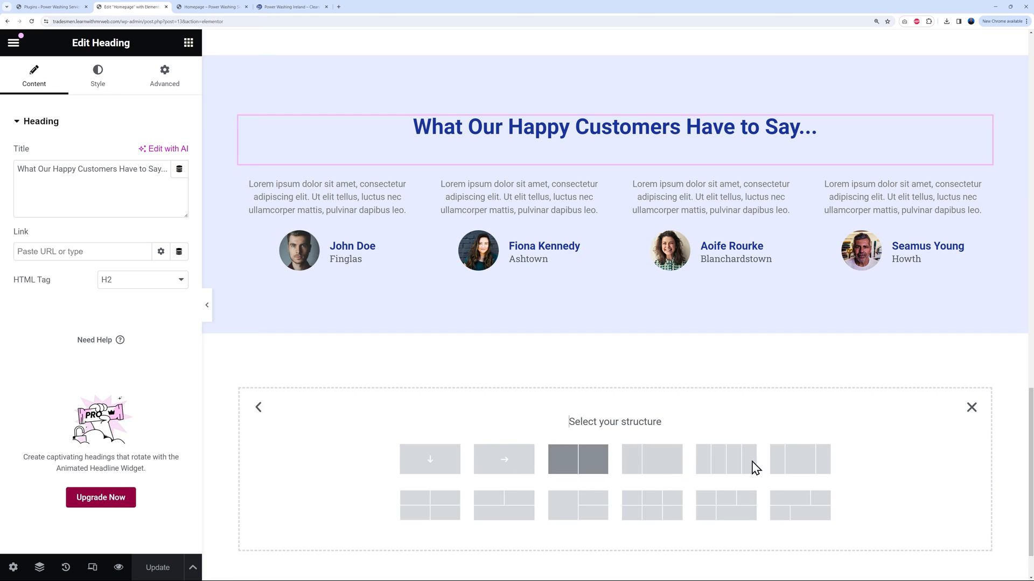
scroll(900, 450, down, 2)
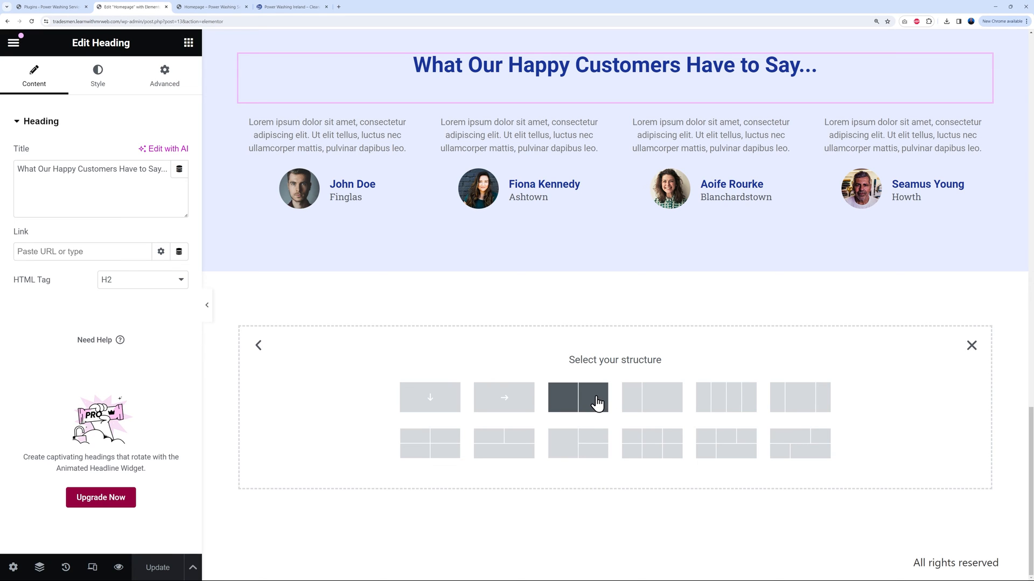
click(567, 407)
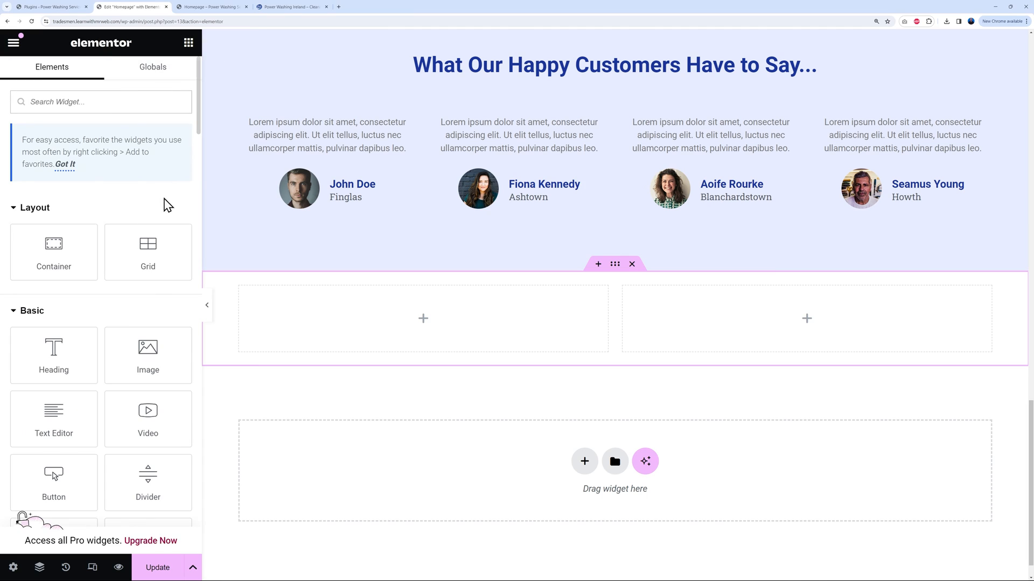
Put a heading reading 'Power Washing Dublin' in the left column and colour it Main Blue
drag(53, 347, 316, 329)
triple_click(110, 169)
text(Power Washing Dublin)
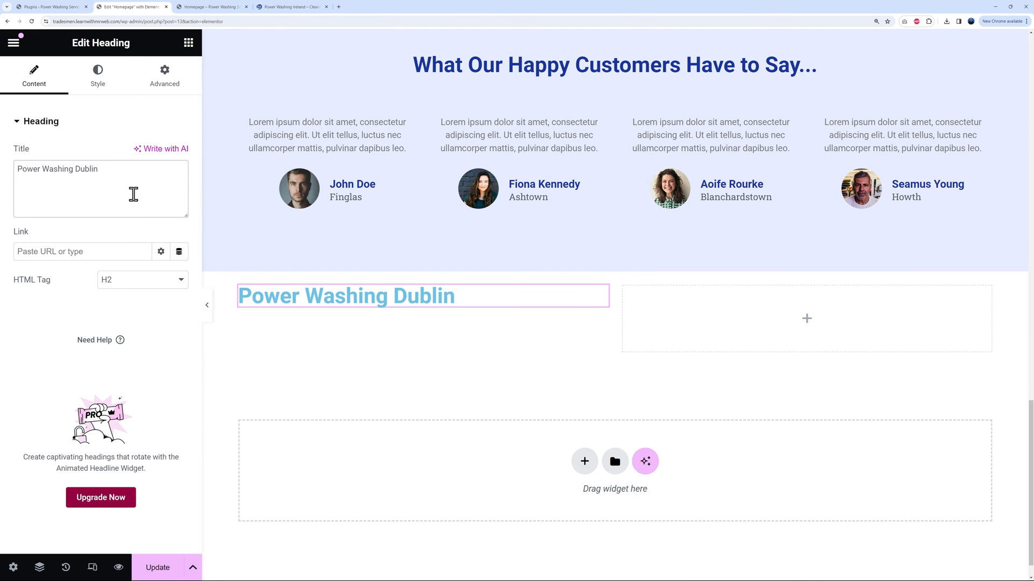
click(100, 76)
click(161, 182)
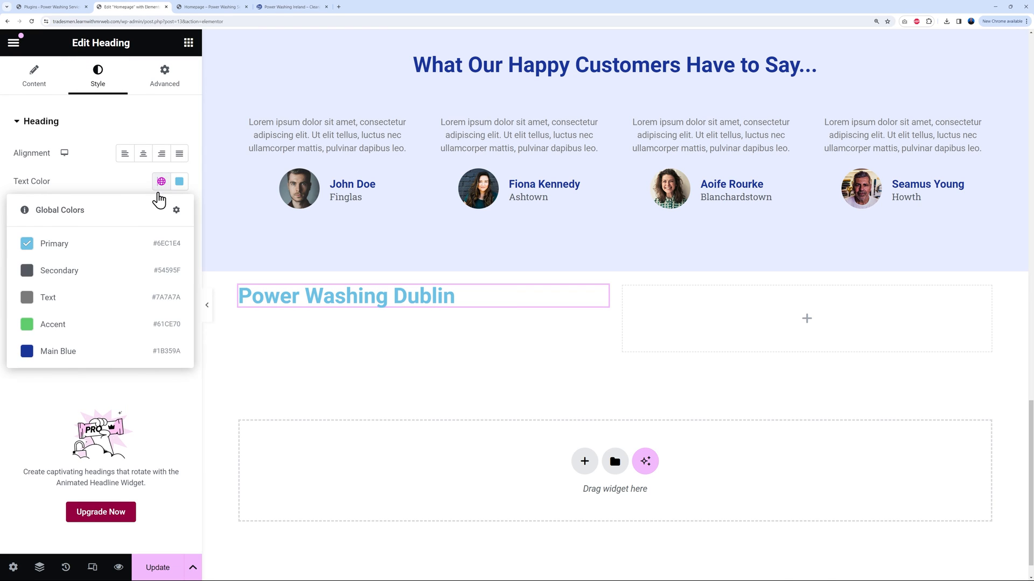
click(69, 357)
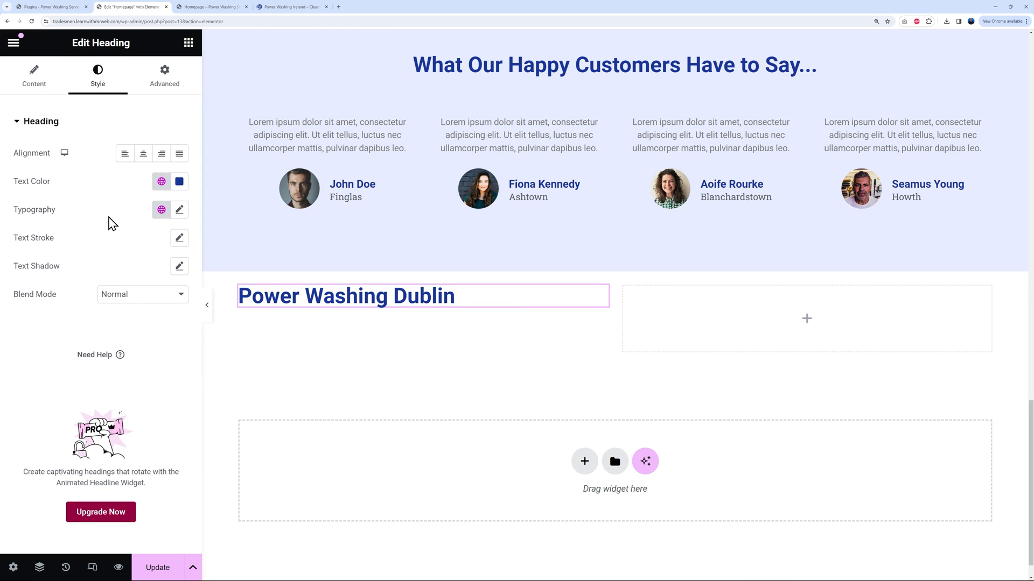
click(189, 42)
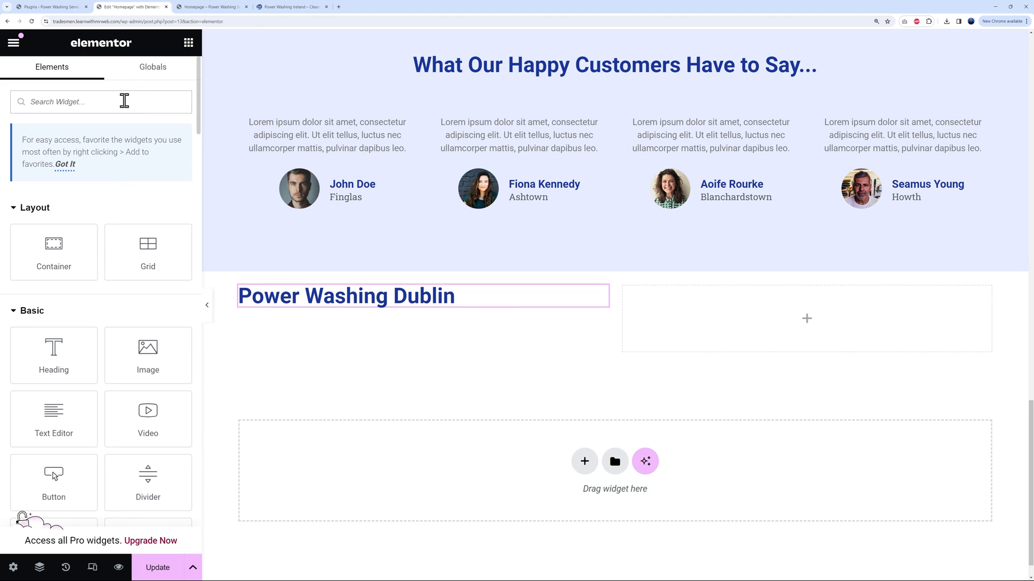
Add an Icon List below the heading and replace its first item with the street address
text(icon)
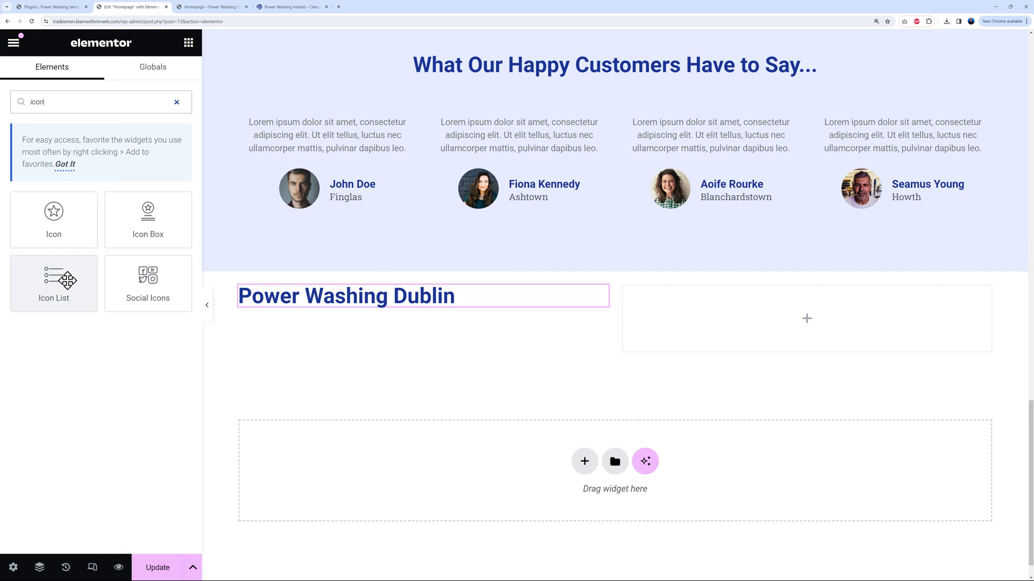
drag(58, 276, 290, 316)
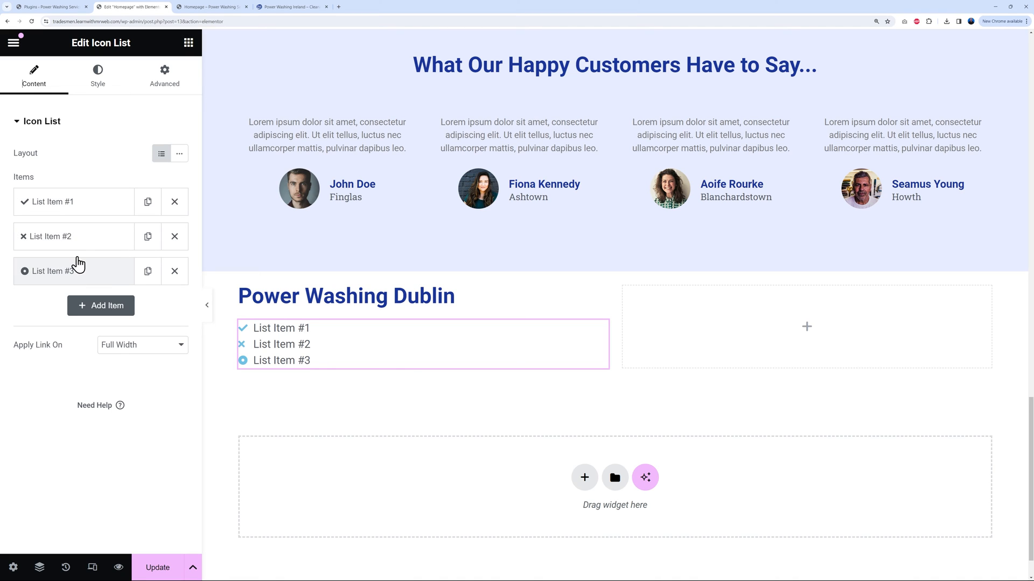
click(76, 207)
triple_click(78, 251)
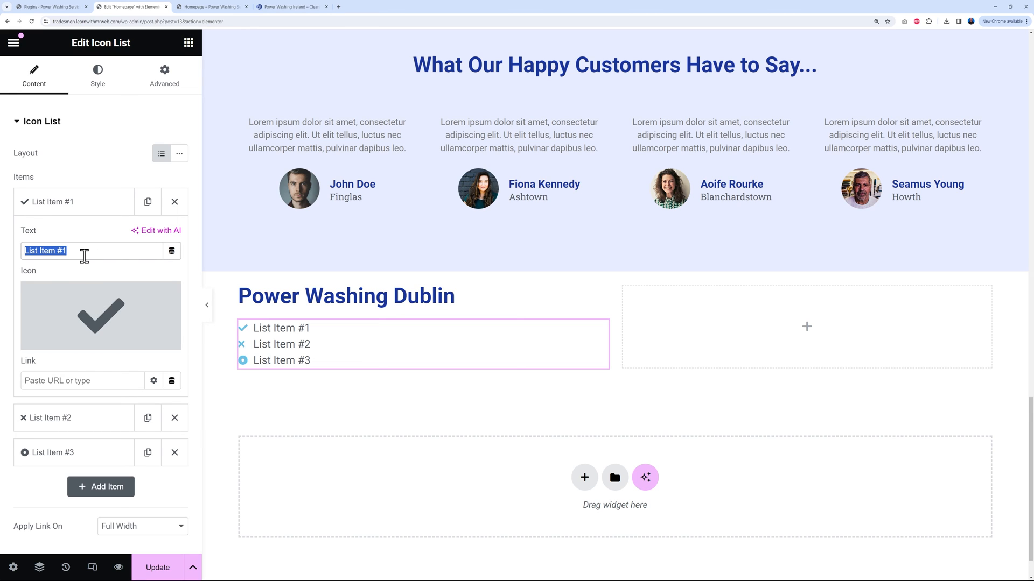
text(123 Street Name, Location, Dubl)
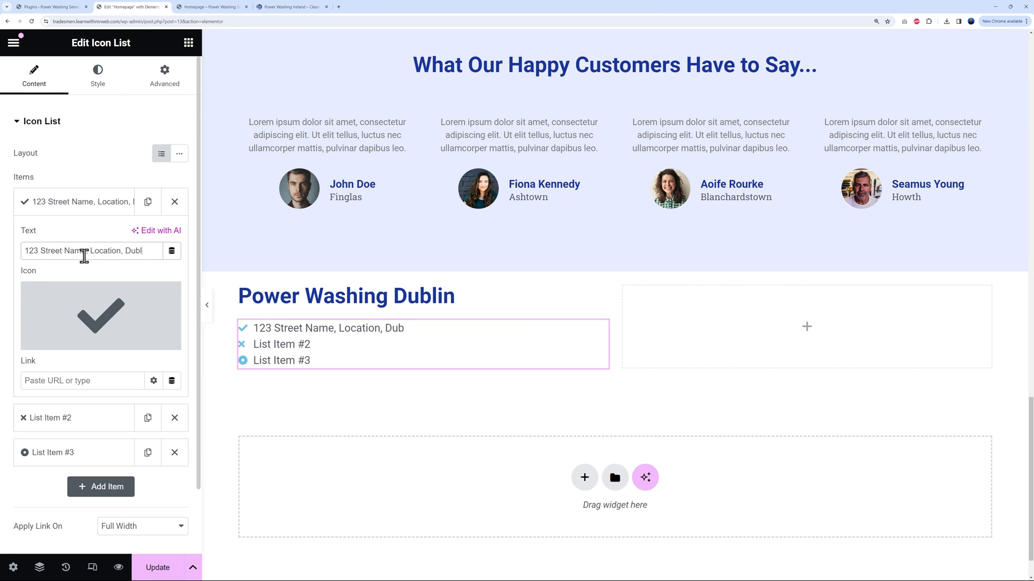
Replace the second and third list items with the business phone number and contact e-mail
click(67, 207)
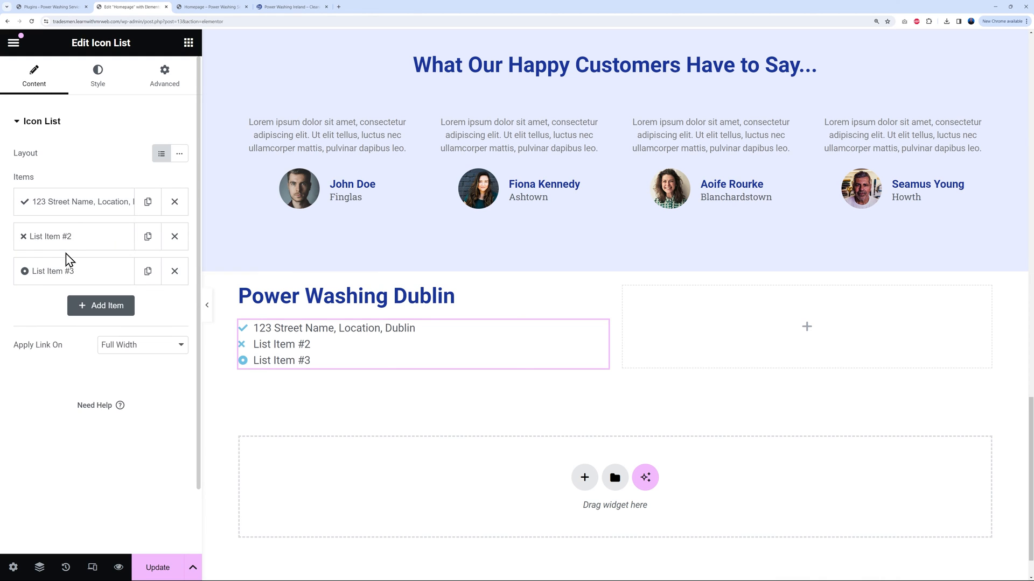
click(73, 237)
drag(85, 286, 17, 295)
text(01 234 5678)
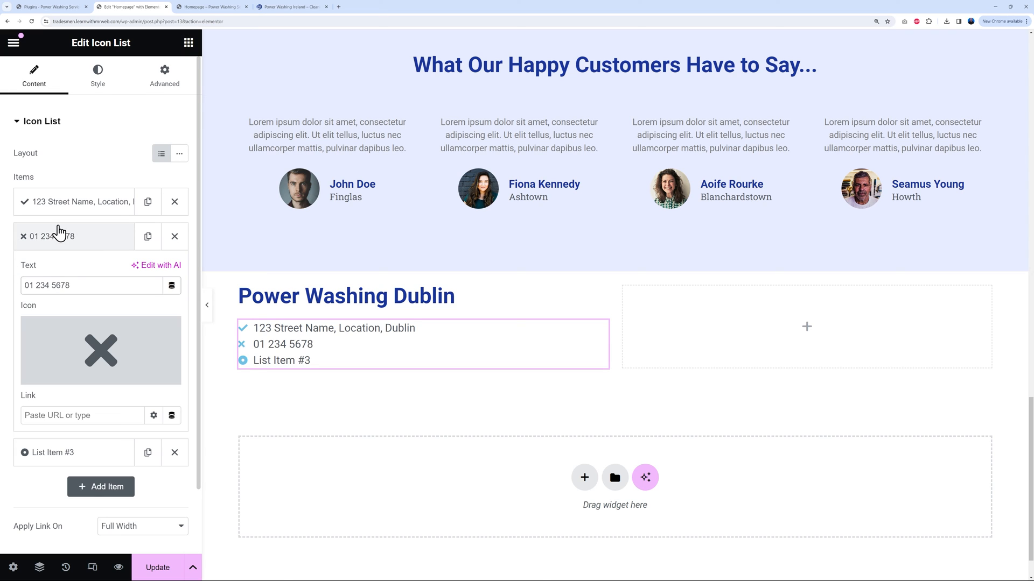
click(52, 246)
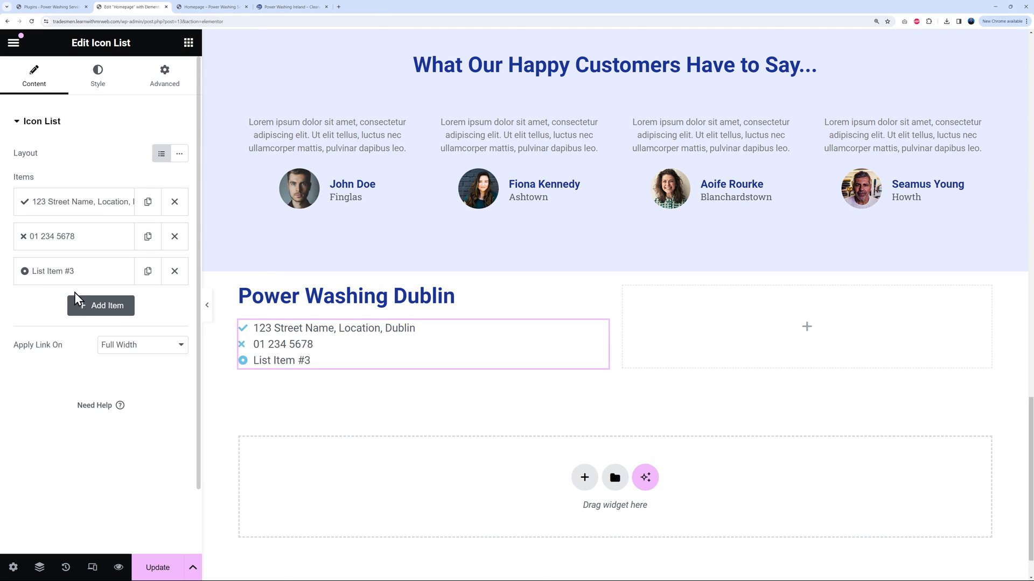
click(33, 277)
drag(80, 322, 16, 328)
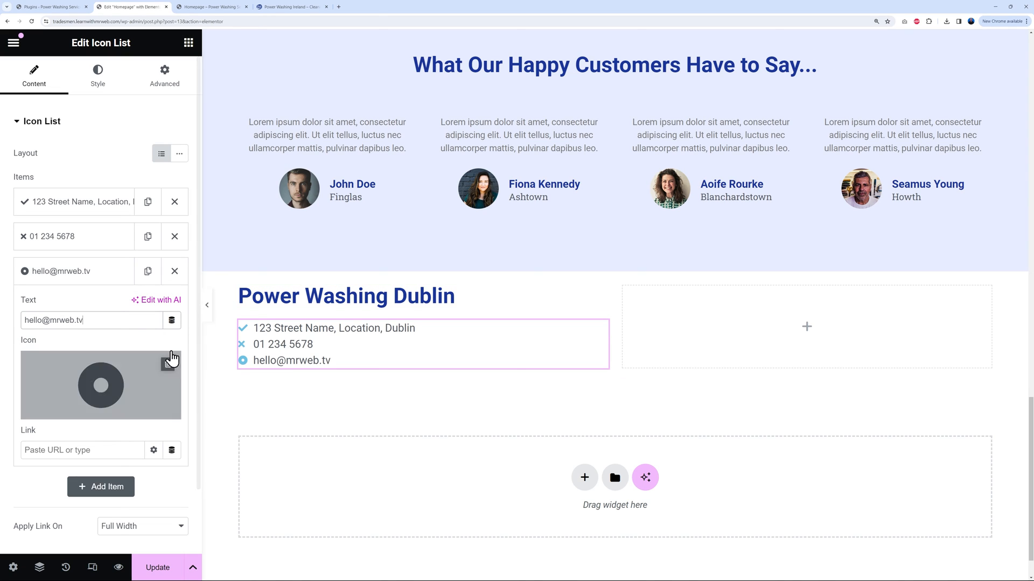
click(38, 272)
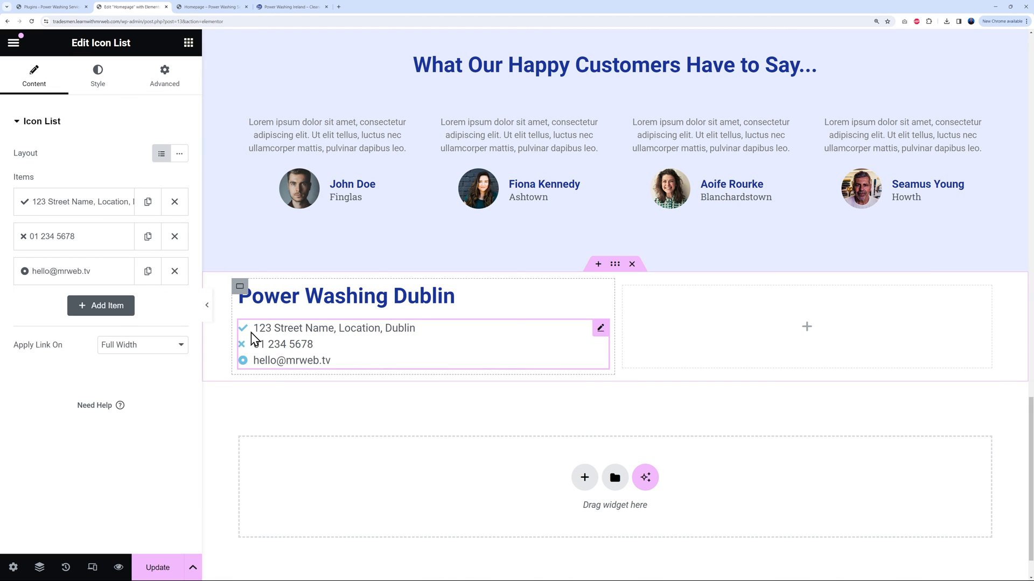
Give the address item the outline Map icon from the Icon Library
click(74, 203)
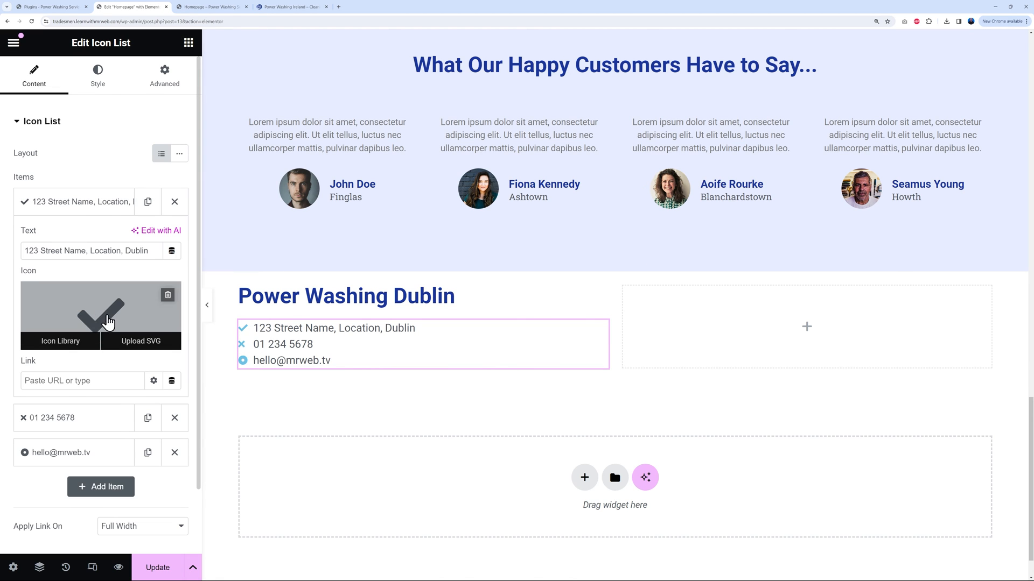
click(108, 322)
click(454, 105)
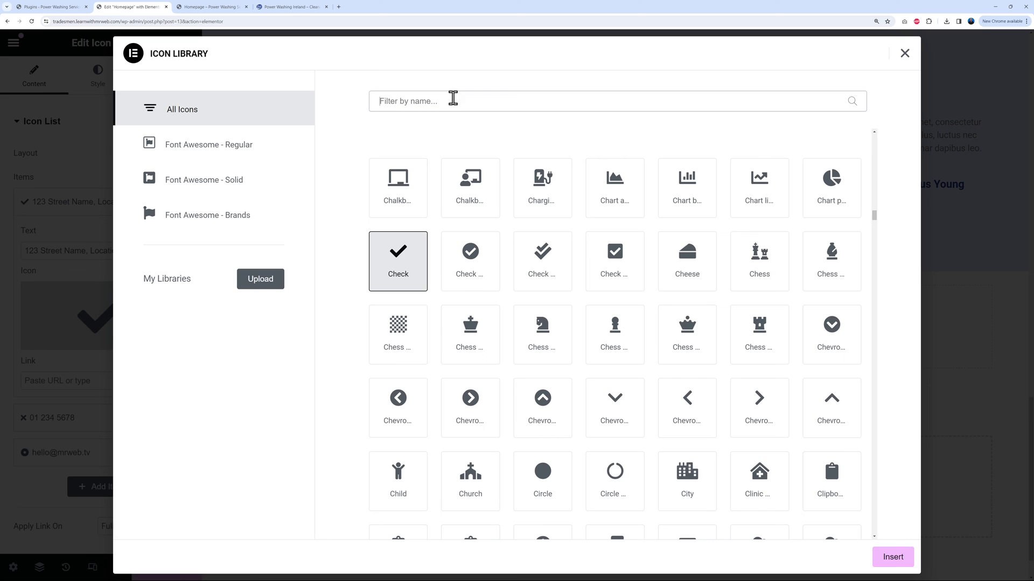
text(map)
click(397, 185)
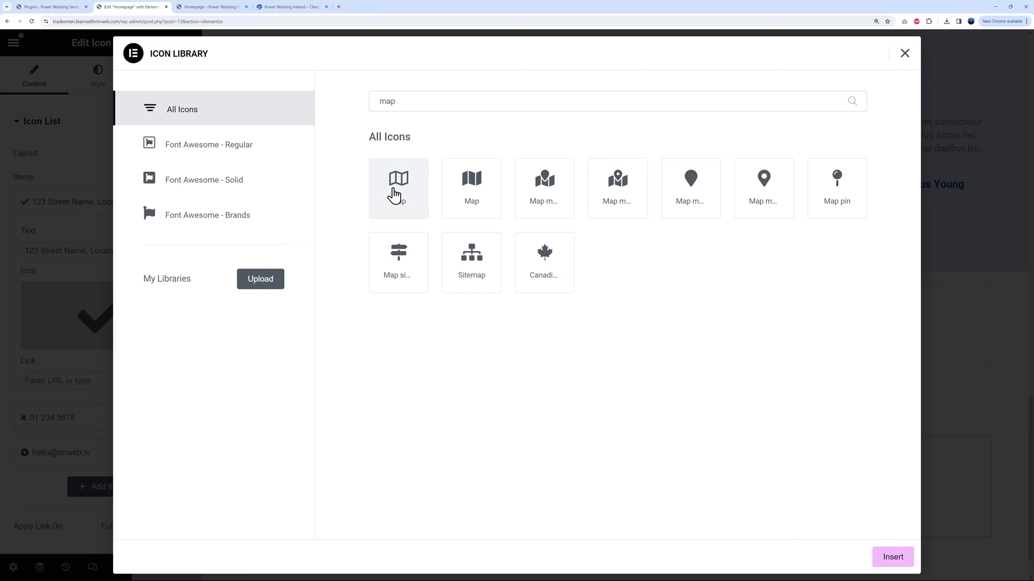
click(893, 557)
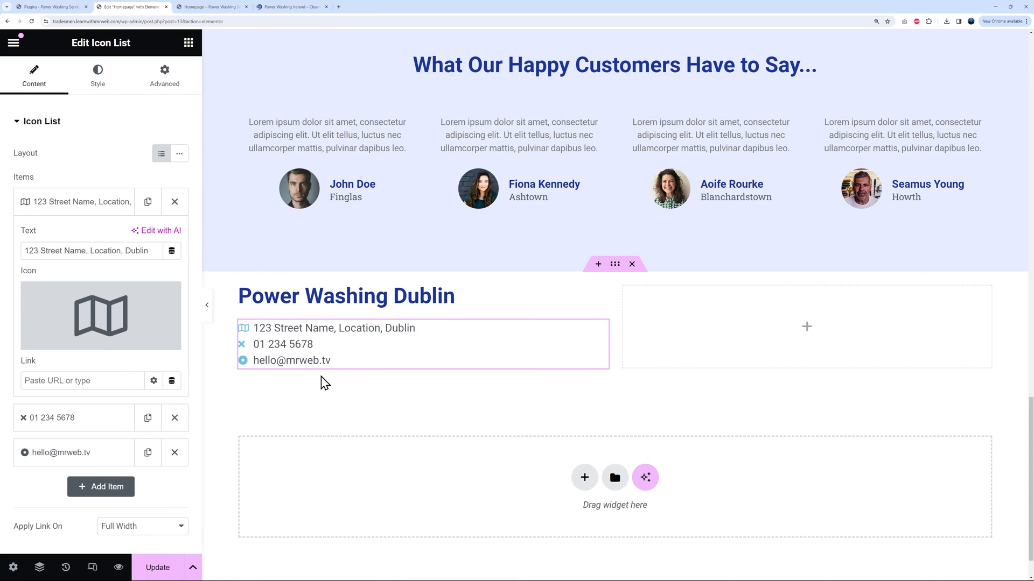
click(32, 207)
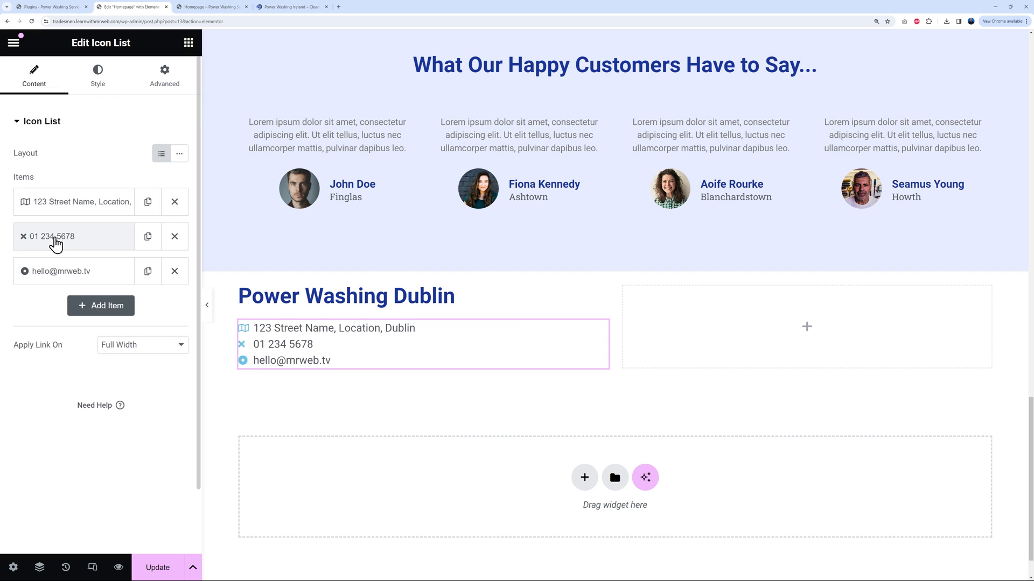
Give the phone number item the Phone icon
click(32, 237)
click(102, 353)
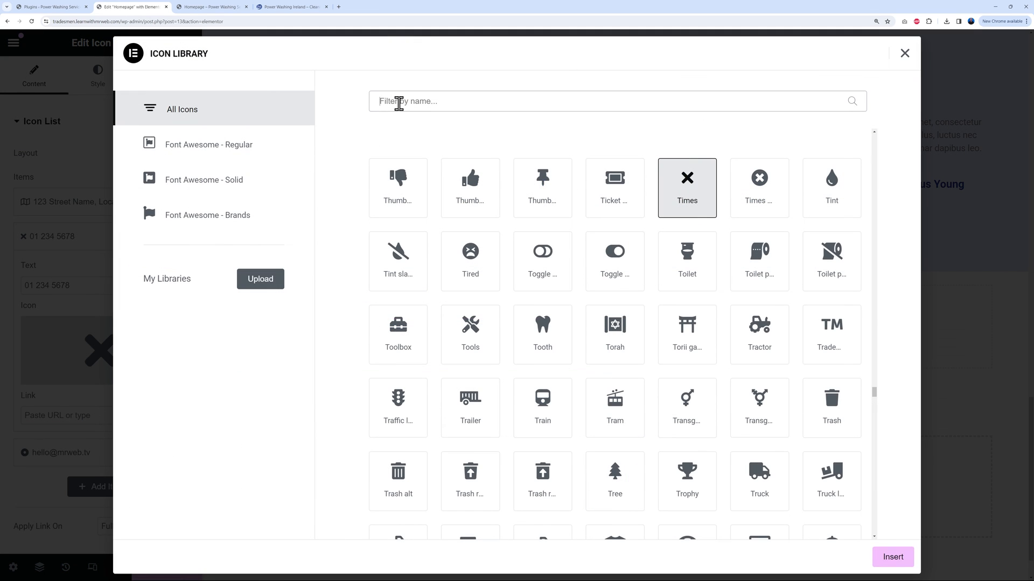
click(398, 103)
text(phone)
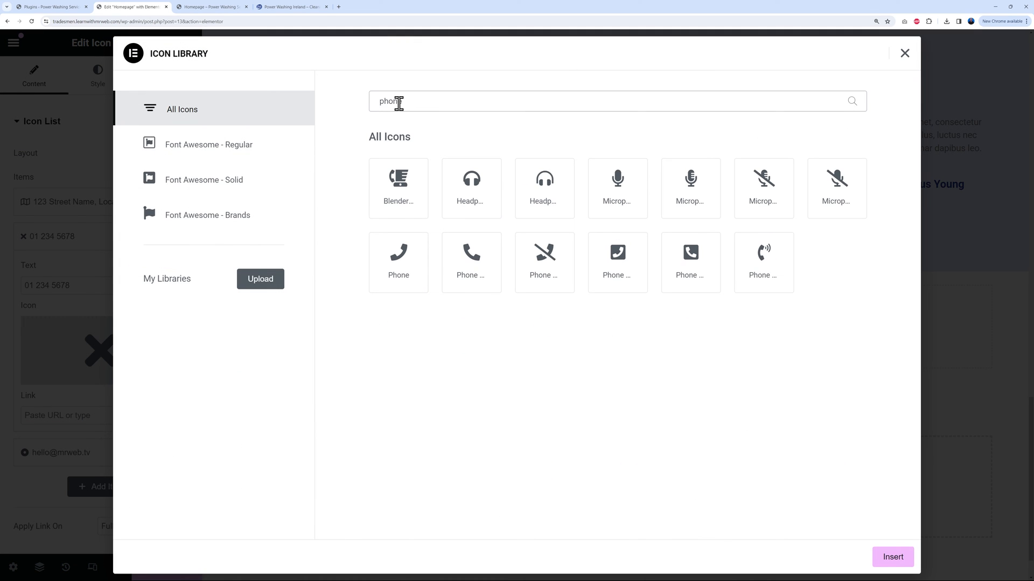
click(410, 267)
click(893, 558)
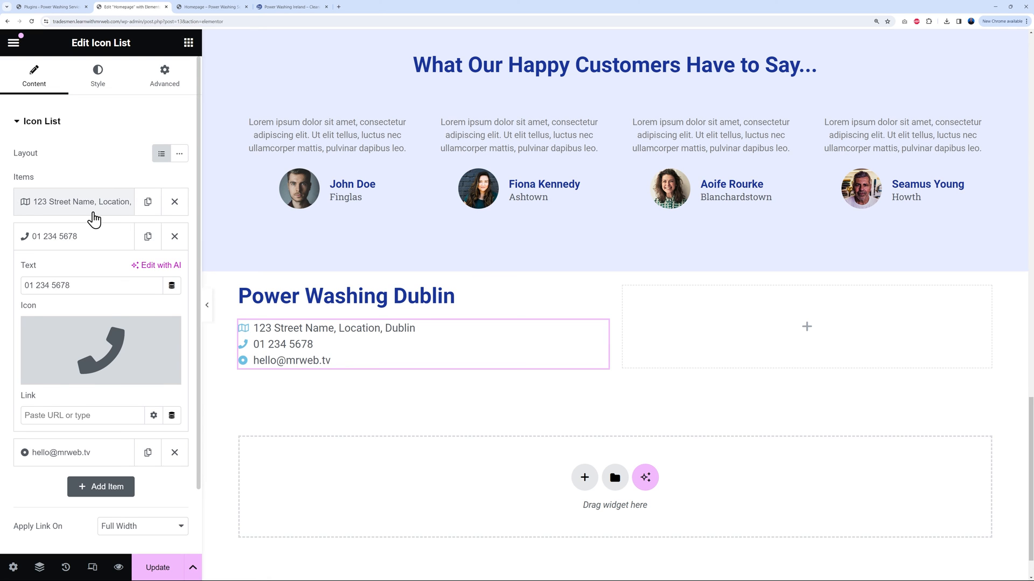
Swap the address item's icon for the solid Map icon
click(64, 203)
click(94, 315)
click(441, 103)
text(map)
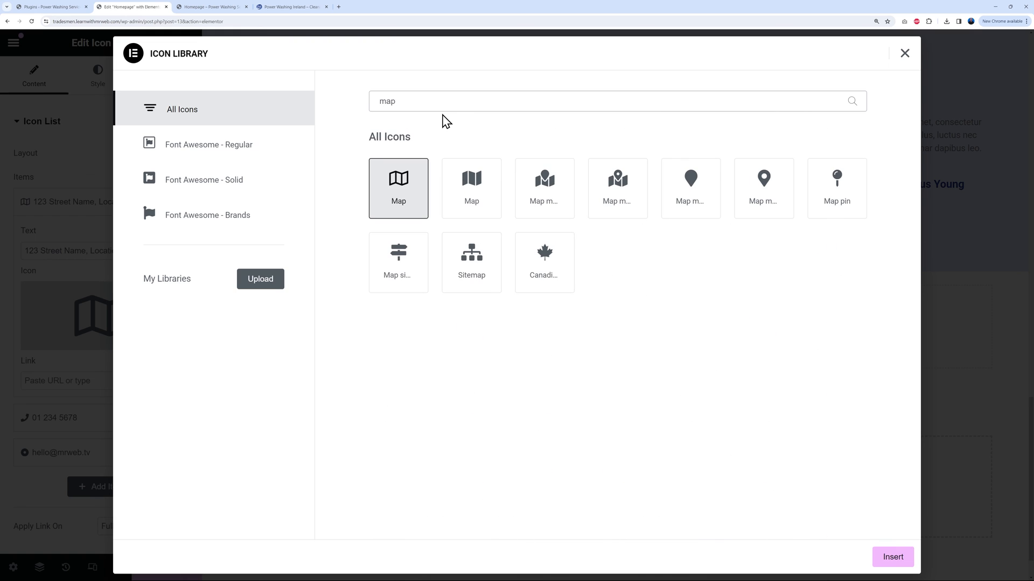
click(473, 185)
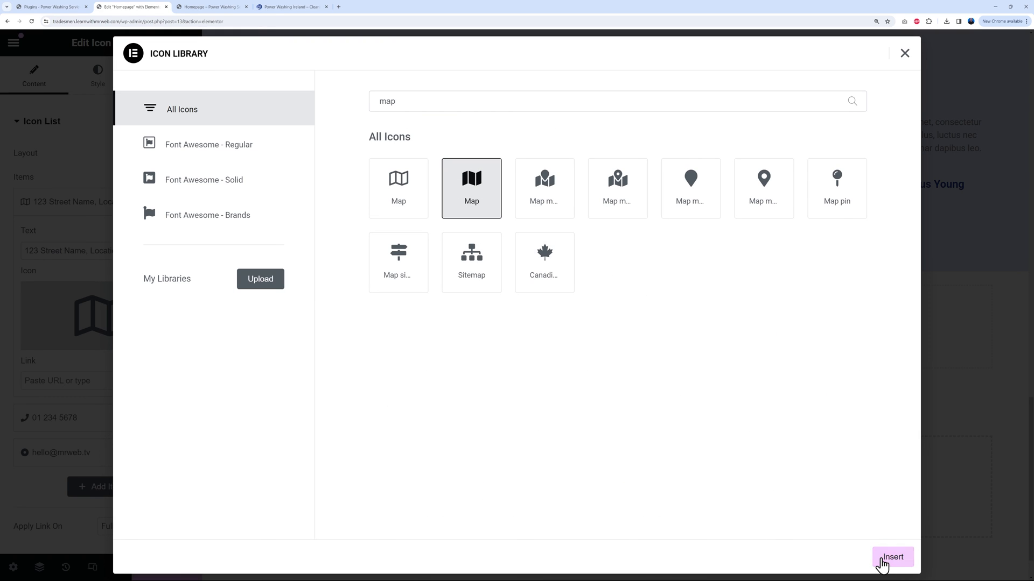
click(892, 558)
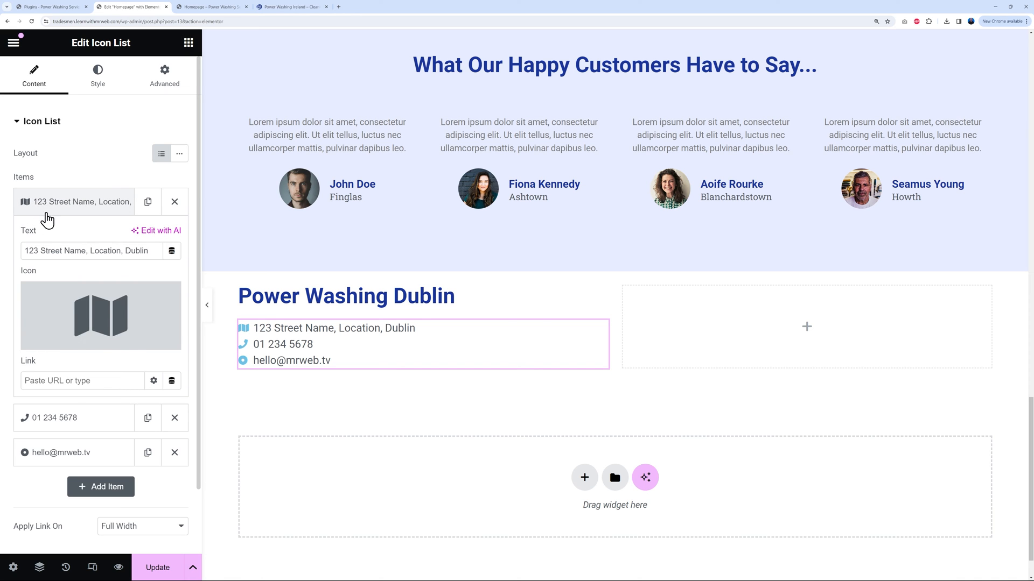
click(47, 214)
Give the e-mail item an open envelope icon
click(31, 271)
click(167, 354)
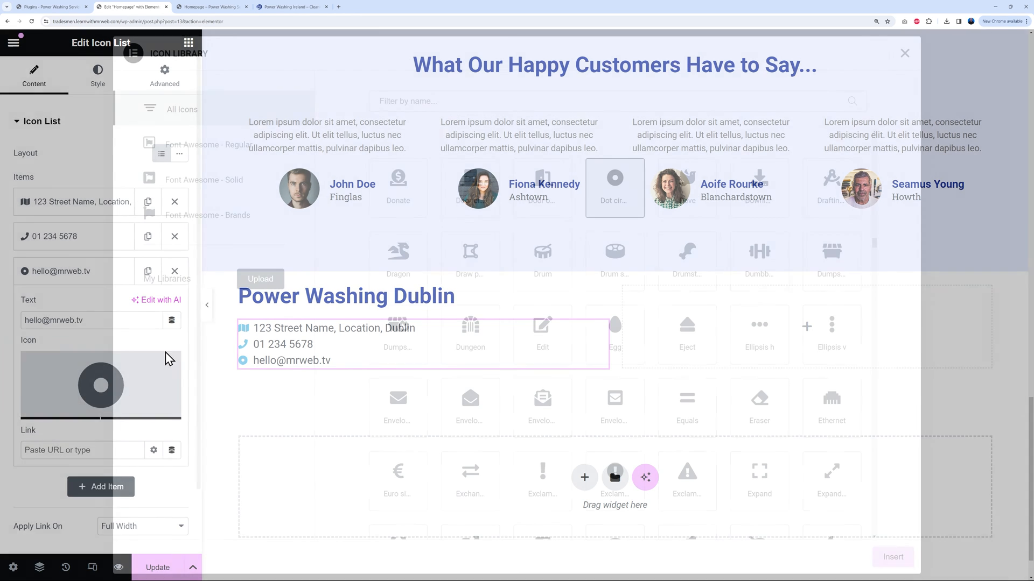
click(423, 104)
text(mail)
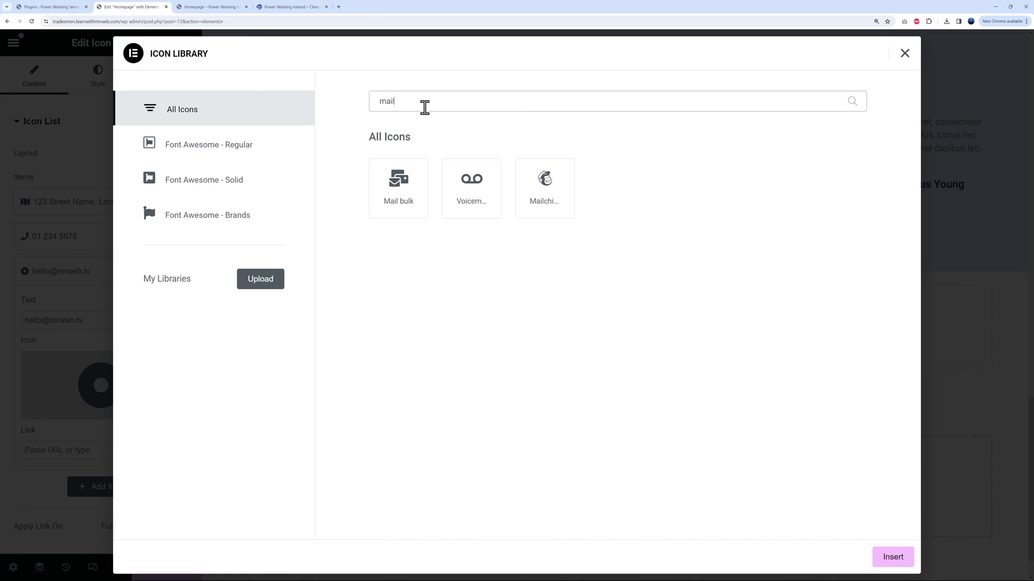
key(BackSpace)
key(BackSpace)
key(BackSpace)
text(env)
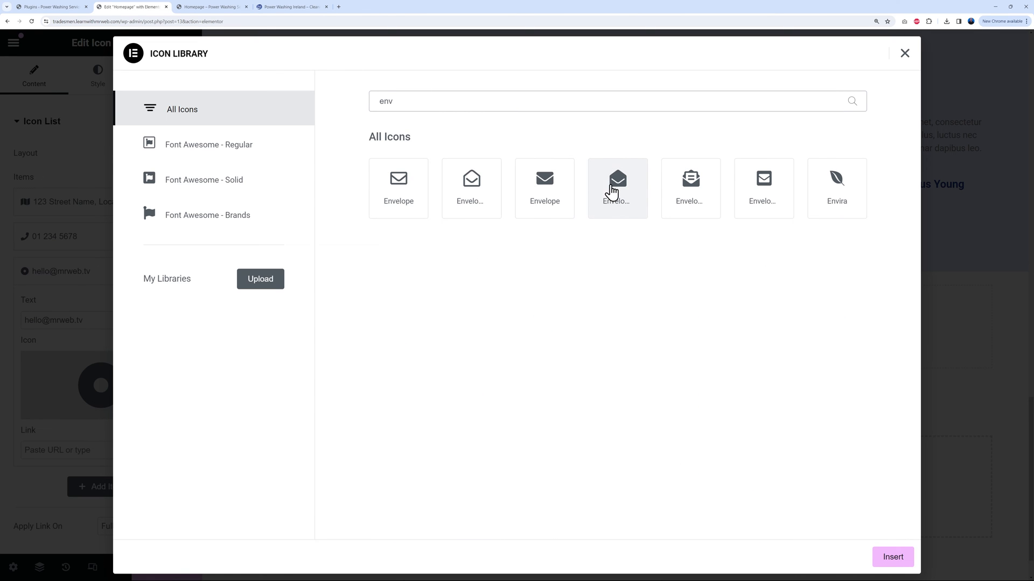
click(618, 191)
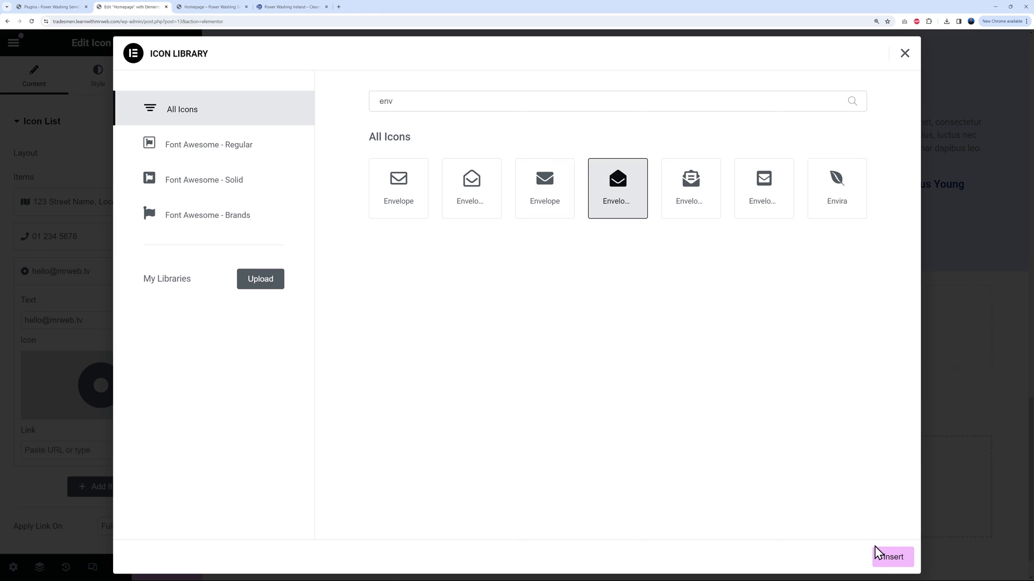
click(882, 557)
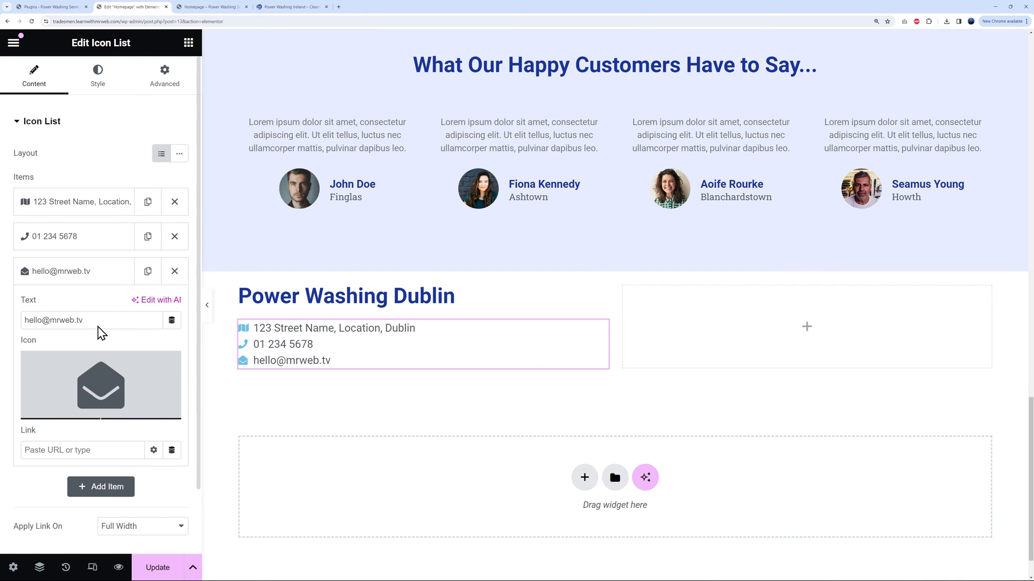
click(39, 275)
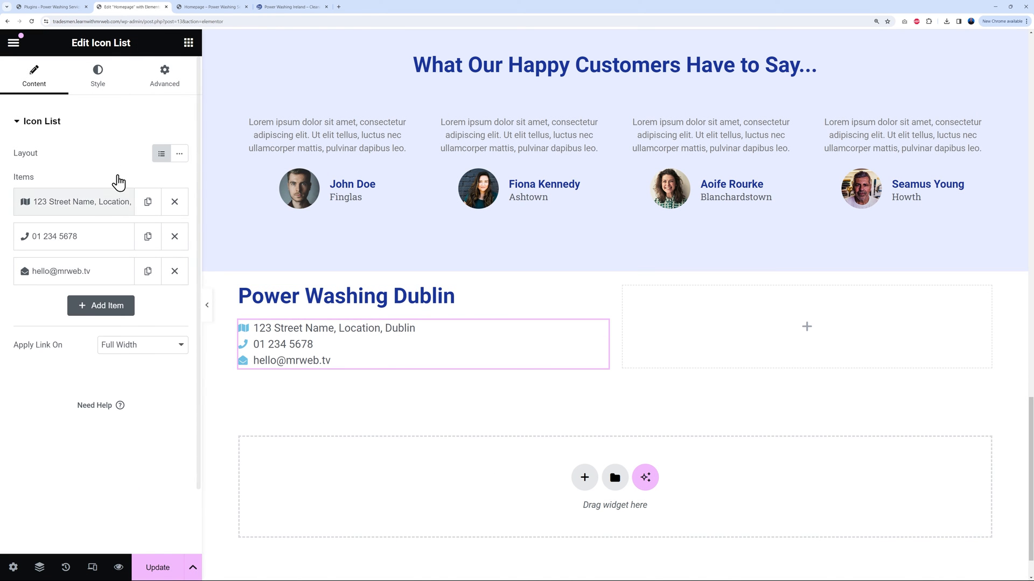
Style the list icons Main Blue at 15 px, with a small text gap and 11 px item spacing
click(97, 86)
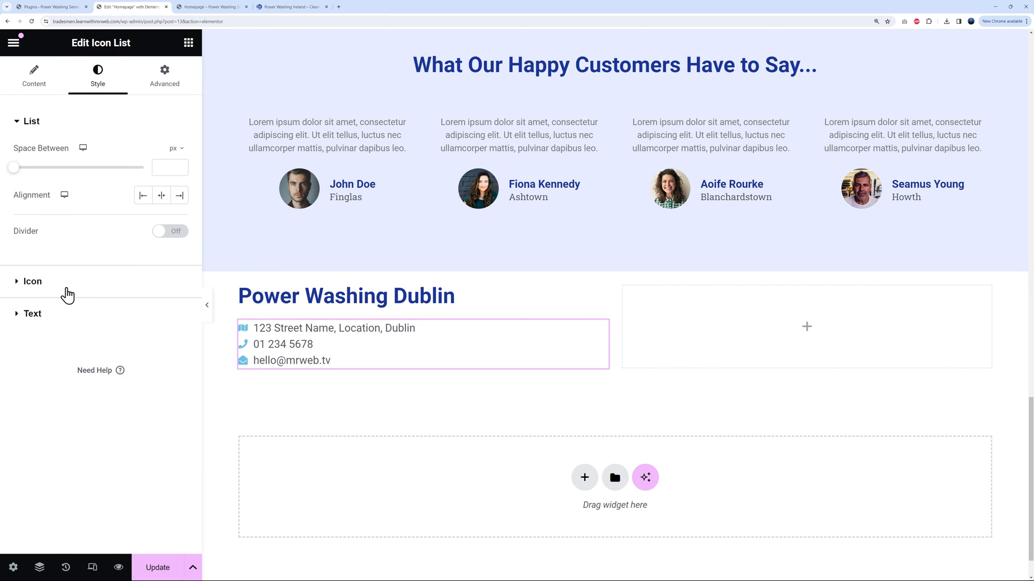
click(18, 284)
click(162, 214)
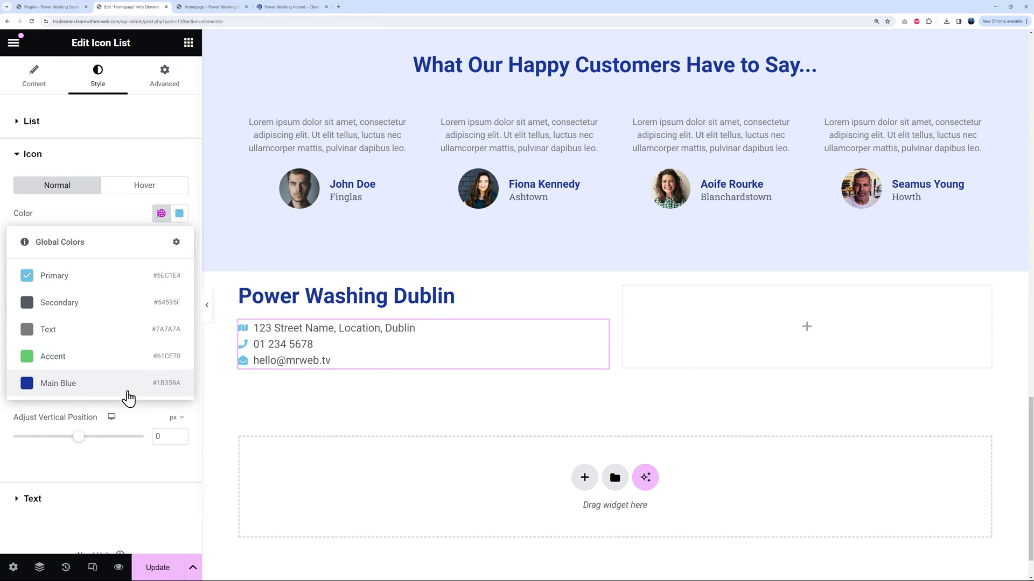
click(84, 392)
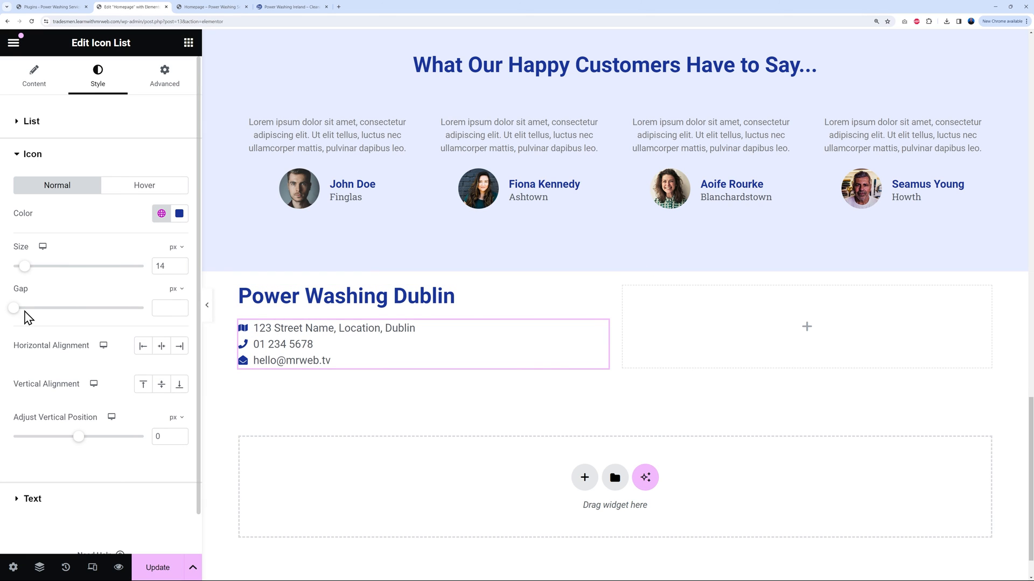
drag(15, 311, 27, 313)
drag(27, 271, 29, 270)
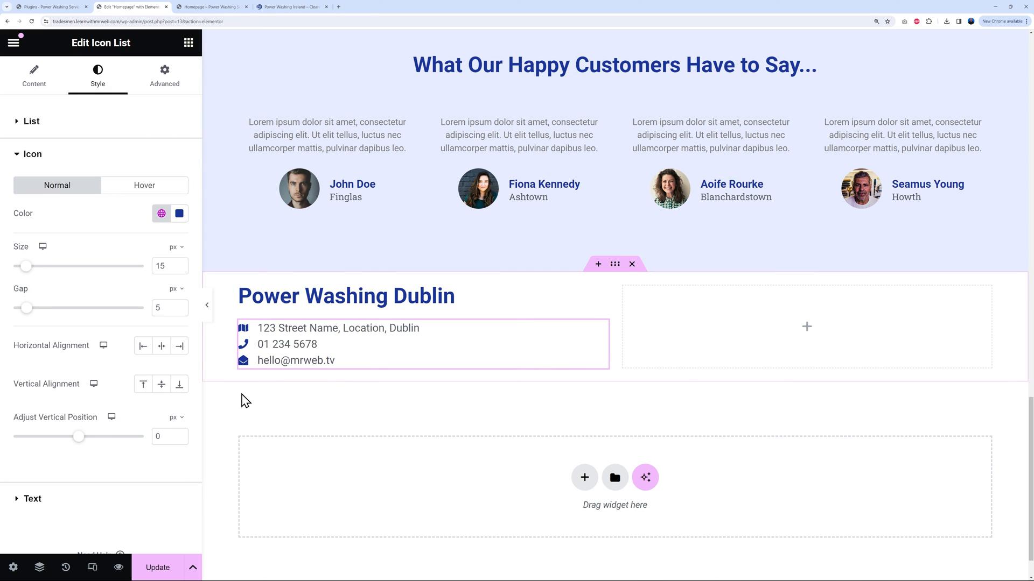
click(30, 124)
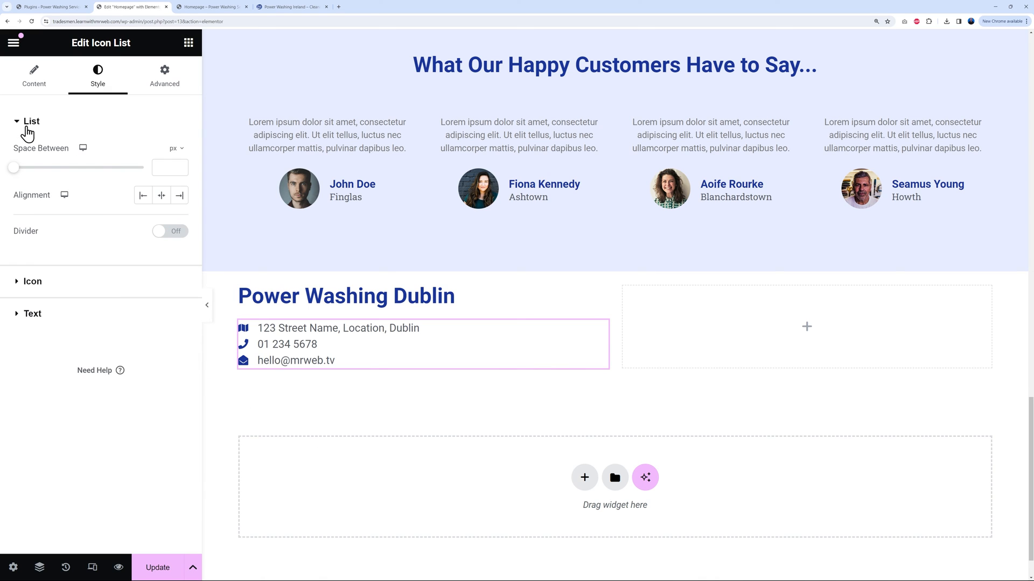
drag(16, 171, 48, 176)
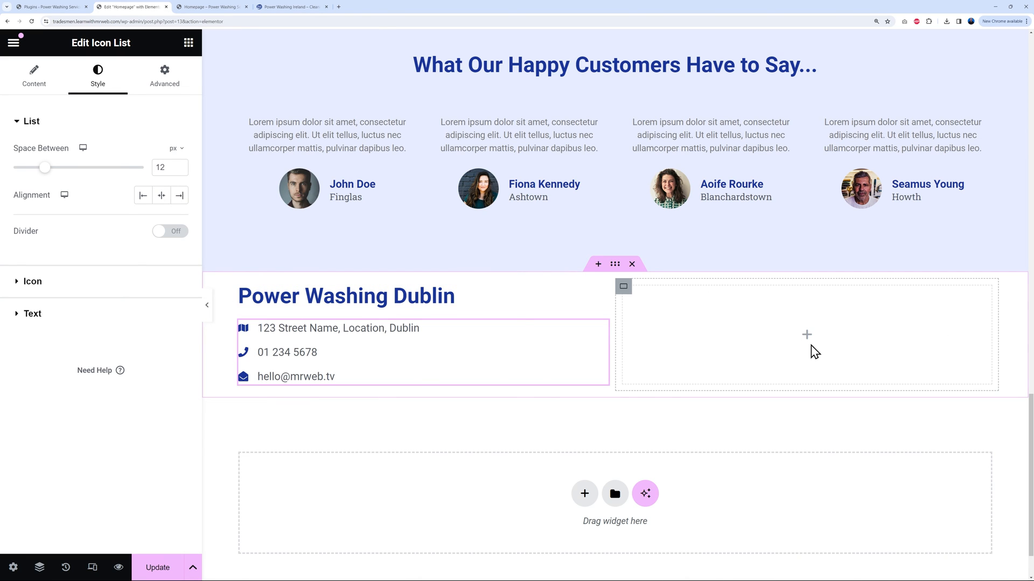
Set the contact section's top and bottom padding to 80 px and save the homepage
click(617, 265)
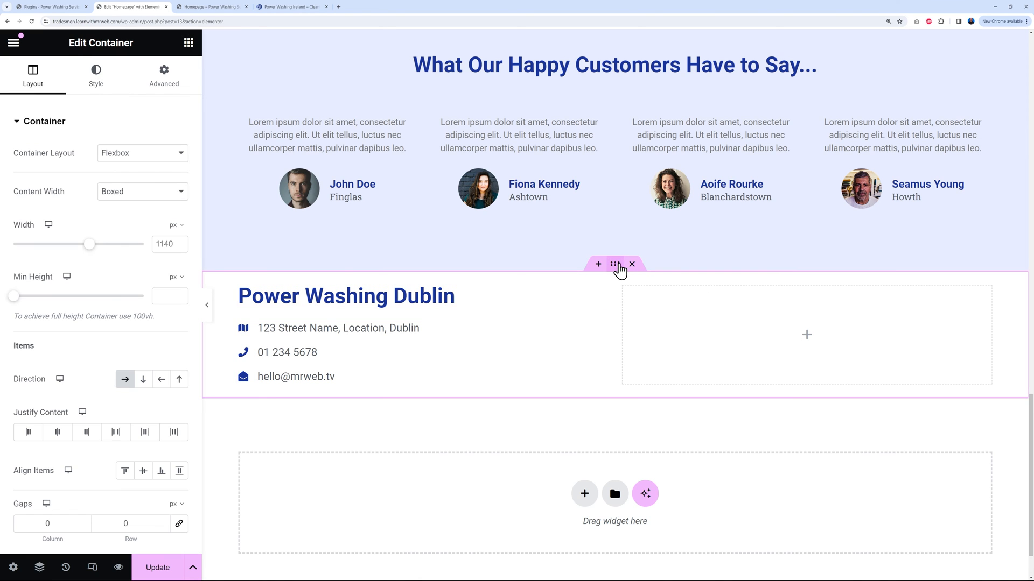
click(163, 81)
click(179, 221)
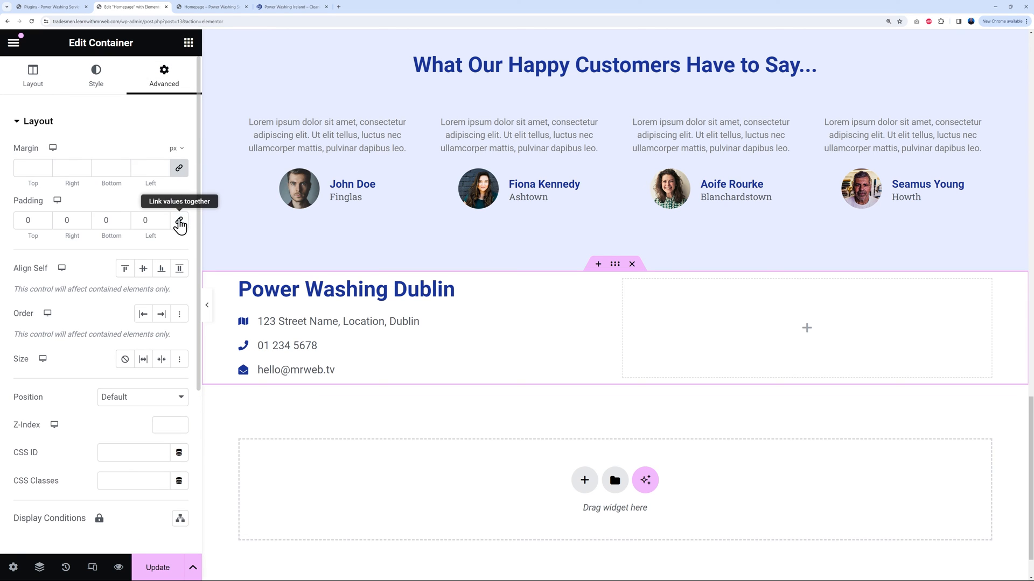
click(30, 220)
text(8)
click(102, 220)
text(8)
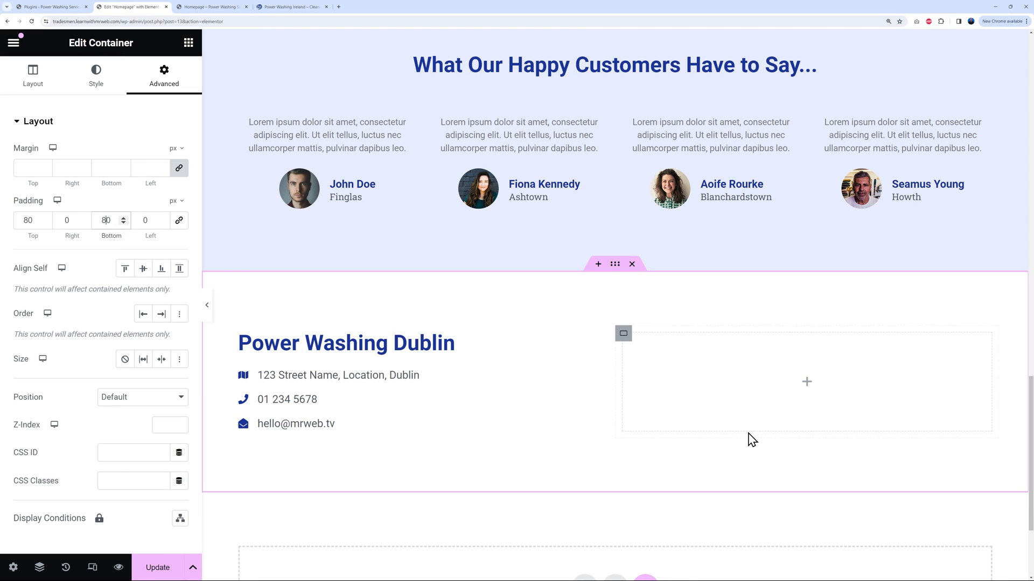
key(ctrl+s)
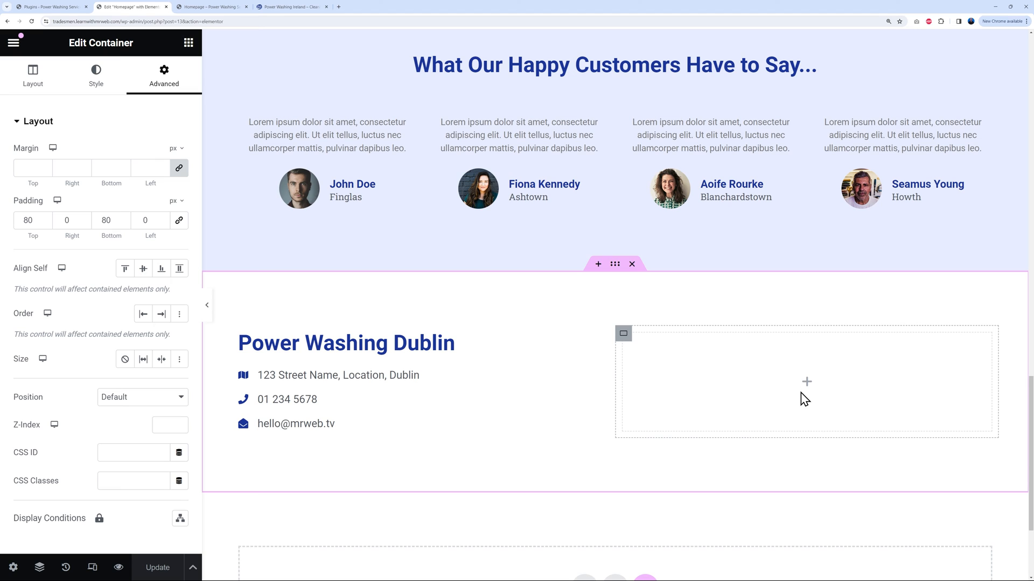
Search 'WPForms' in Add New Plugin, install and activate Contact Form by WPForms, and open its forms overview
click(38, 8)
click(206, 82)
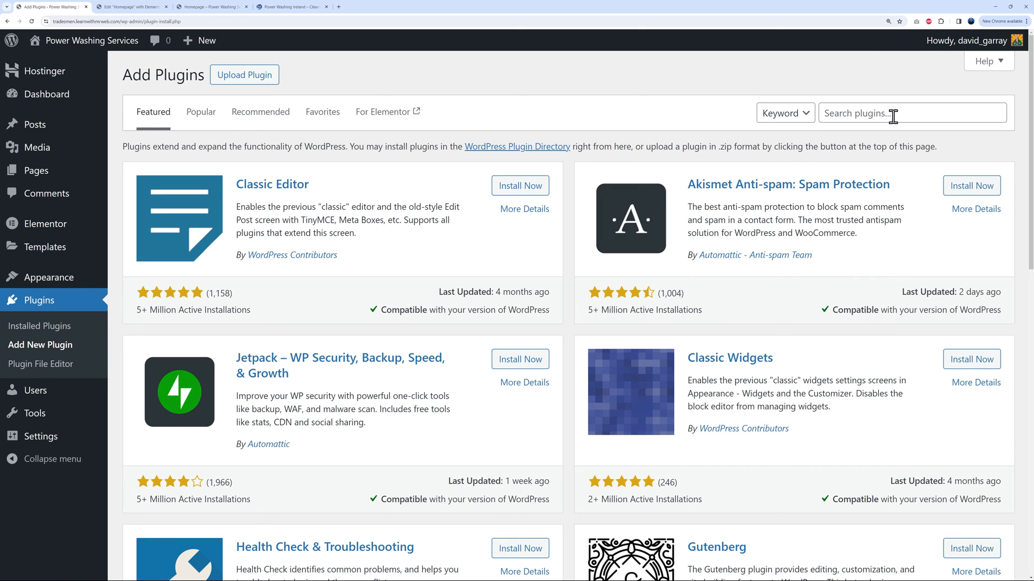
click(894, 117)
text(WPform)
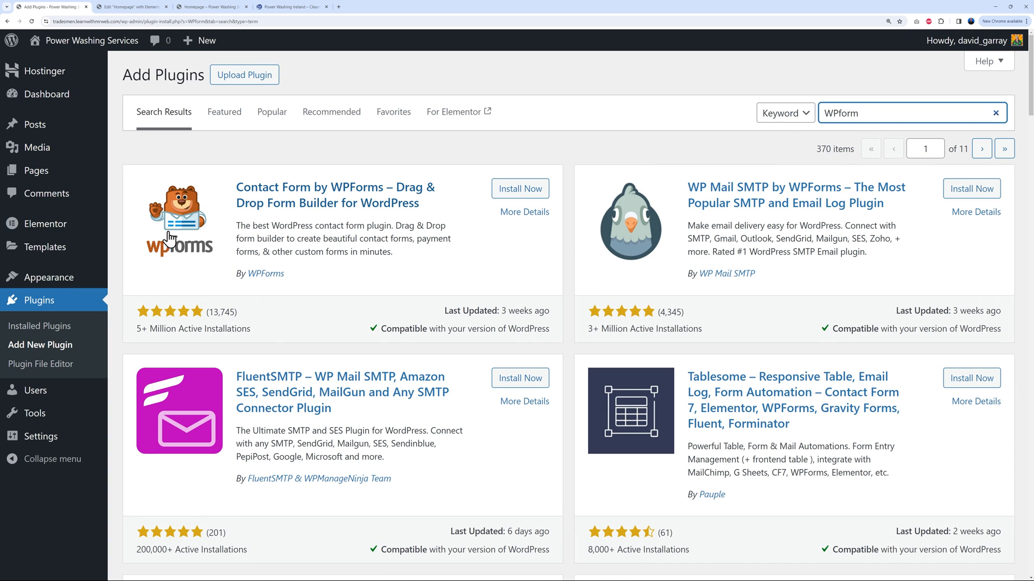
click(506, 192)
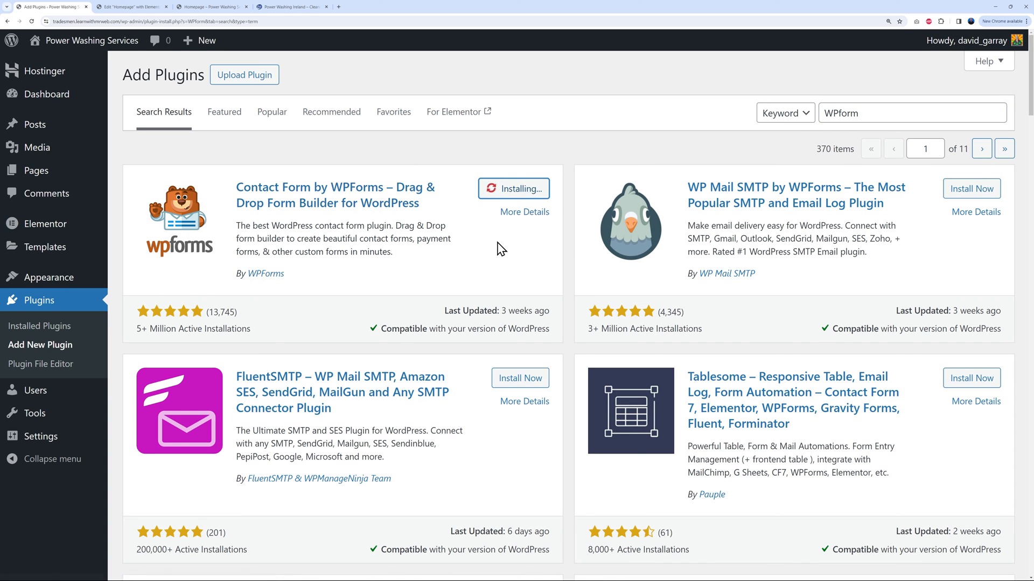
click(533, 195)
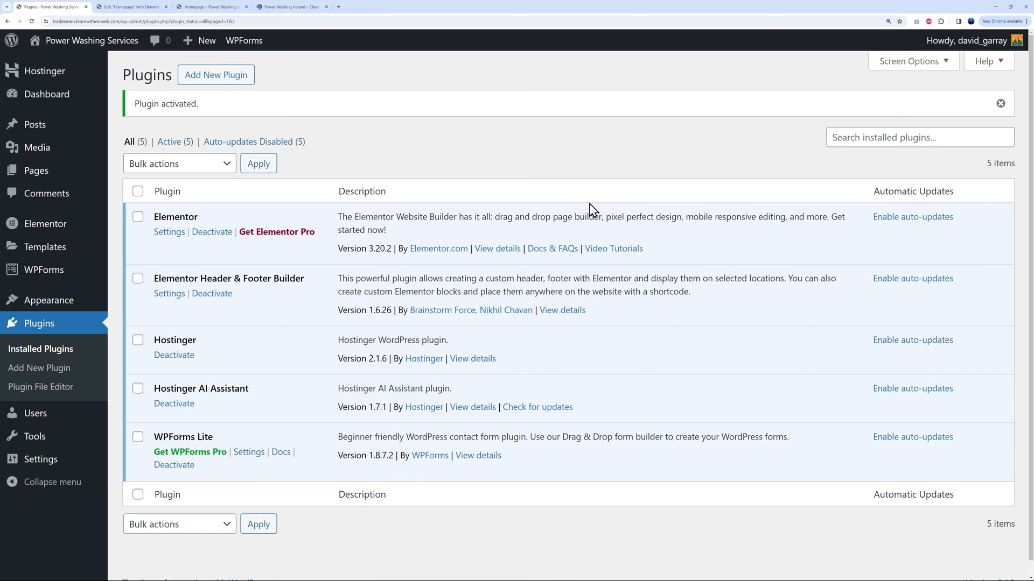
mouse_move(42, 277)
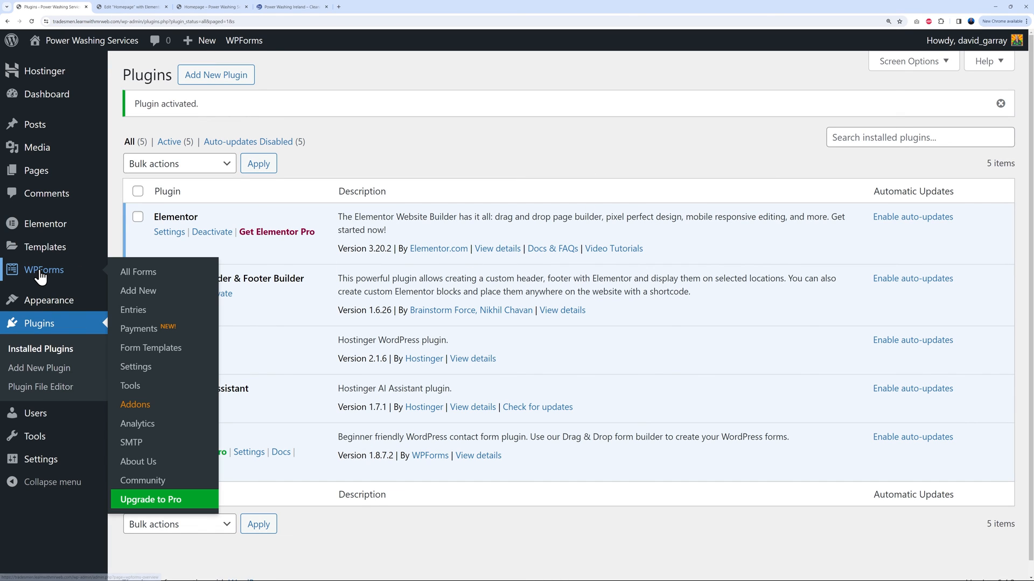
click(42, 277)
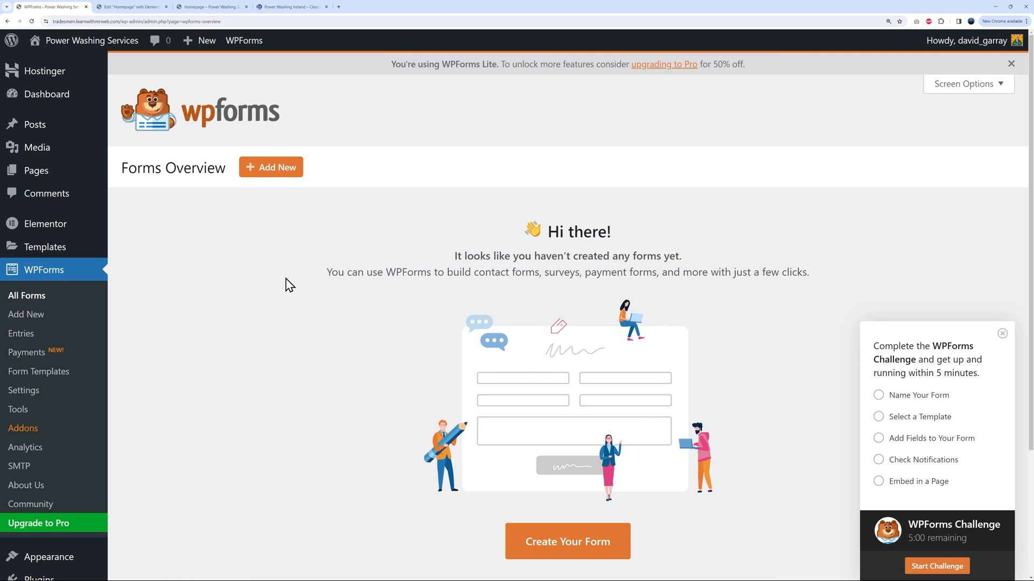
Create a new form from the Simple Contact Form template, then return to the Elementor homepage
click(284, 175)
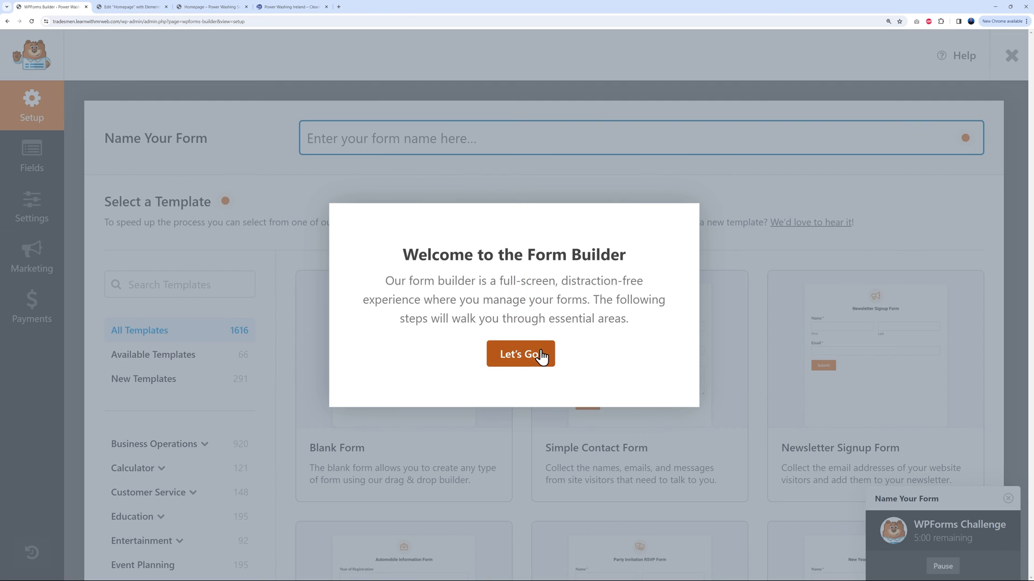
click(520, 354)
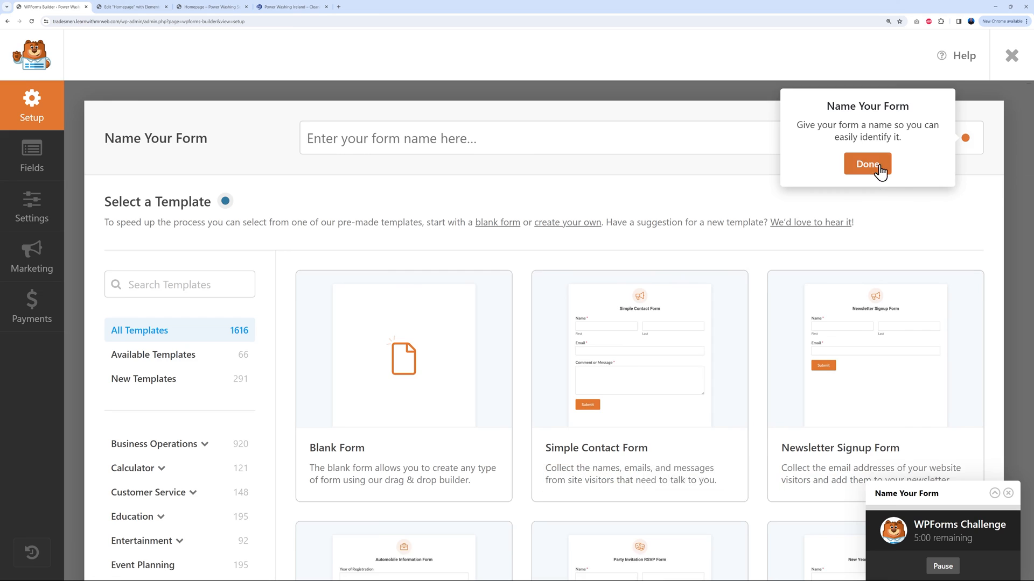
click(867, 164)
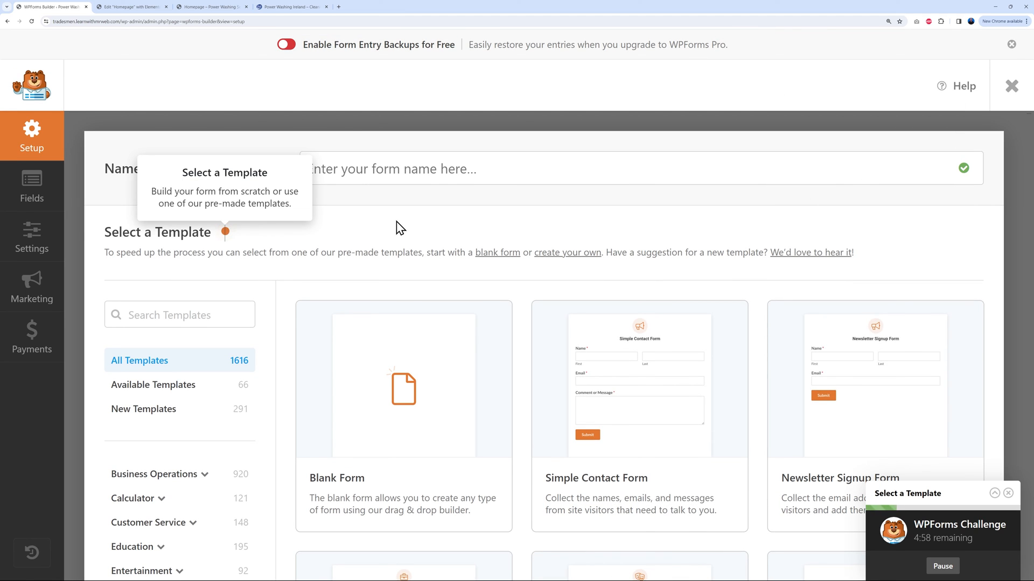
scroll(526, 231, down, 2)
mouse_move(431, 362)
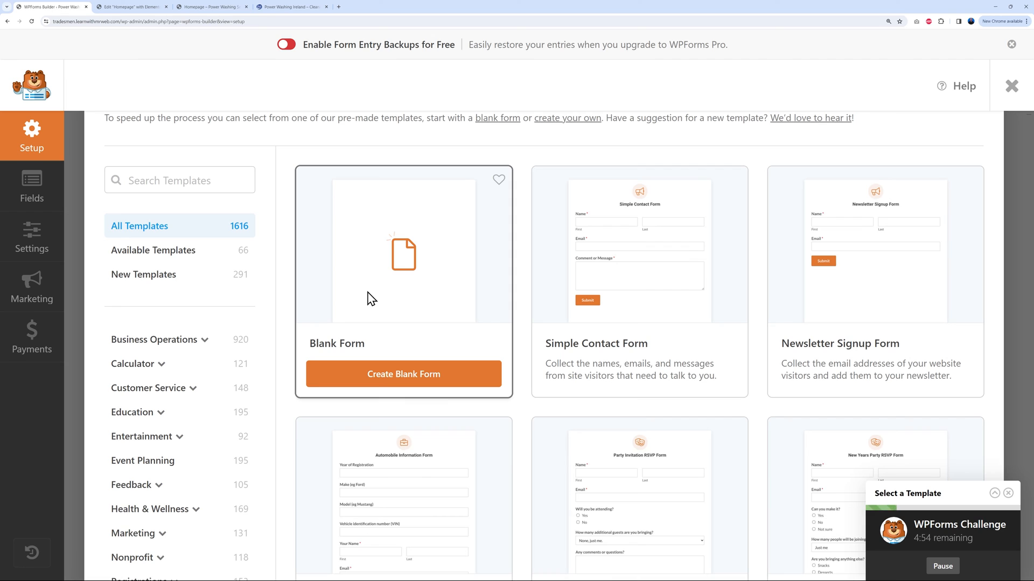
mouse_move(638, 287)
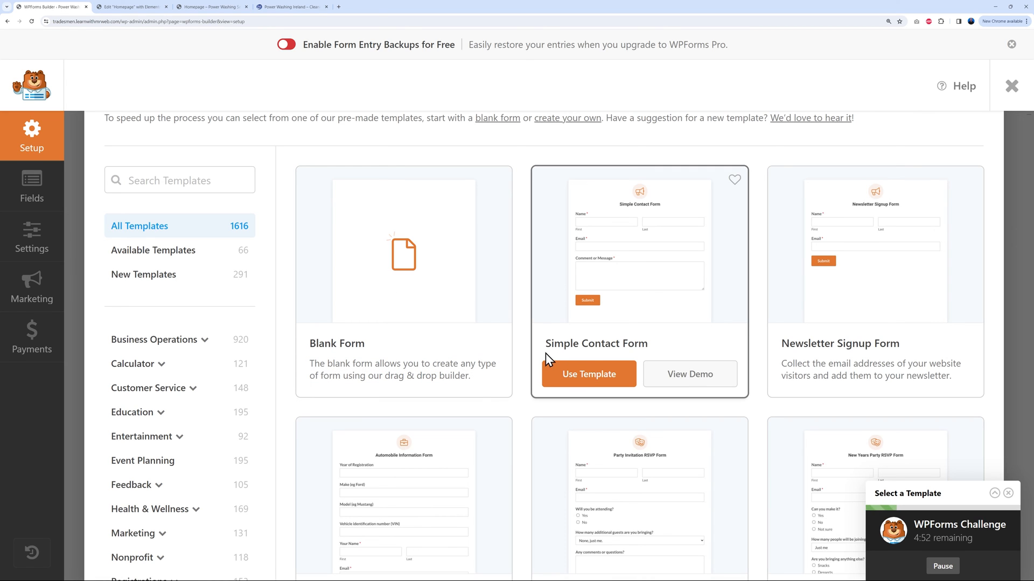
click(598, 384)
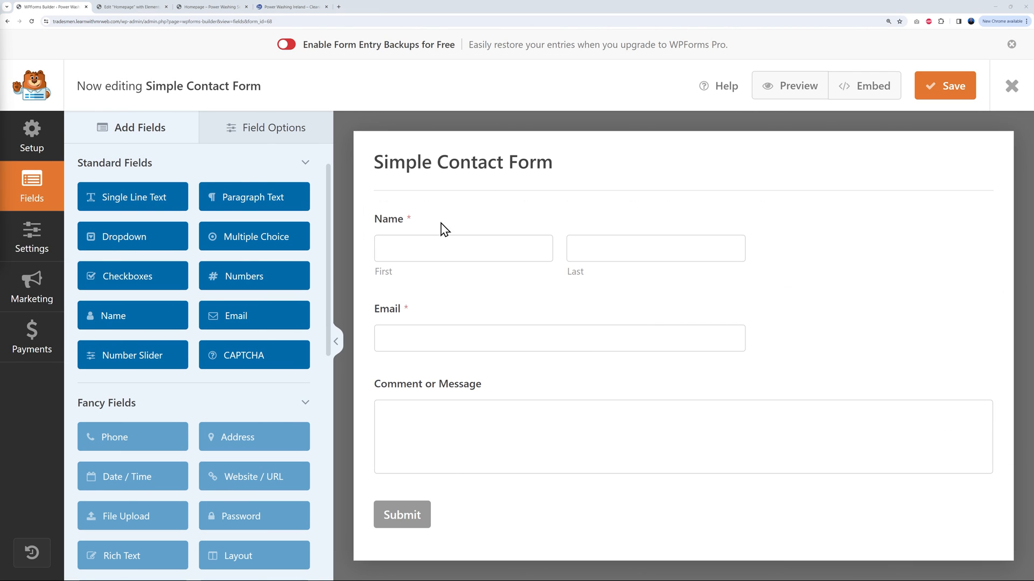
mouse_move(147, 204)
mouse_down()
mouse_move(473, 259)
mouse_move(342, 178)
mouse_move(154, 194)
mouse_up()
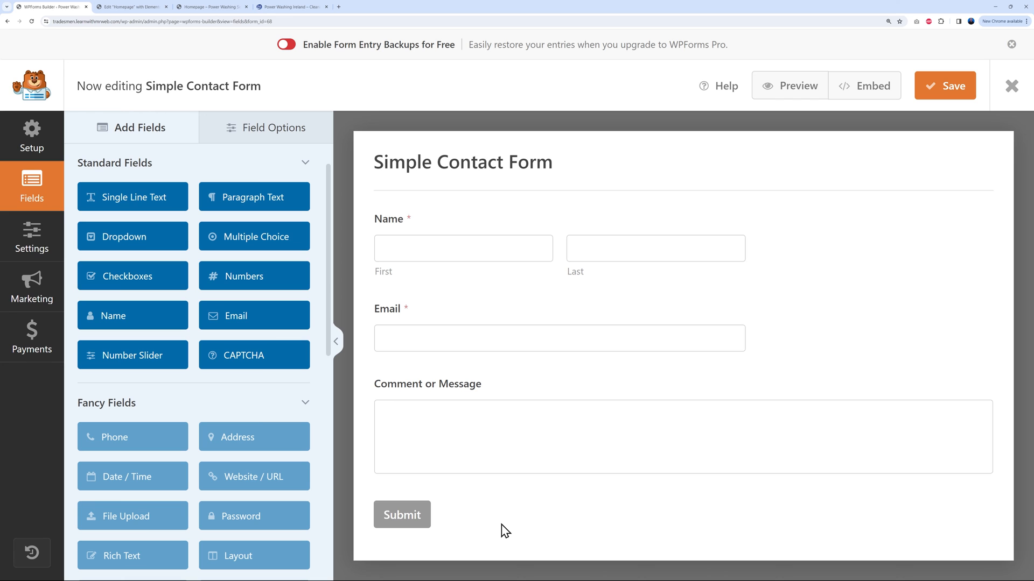
click(135, 7)
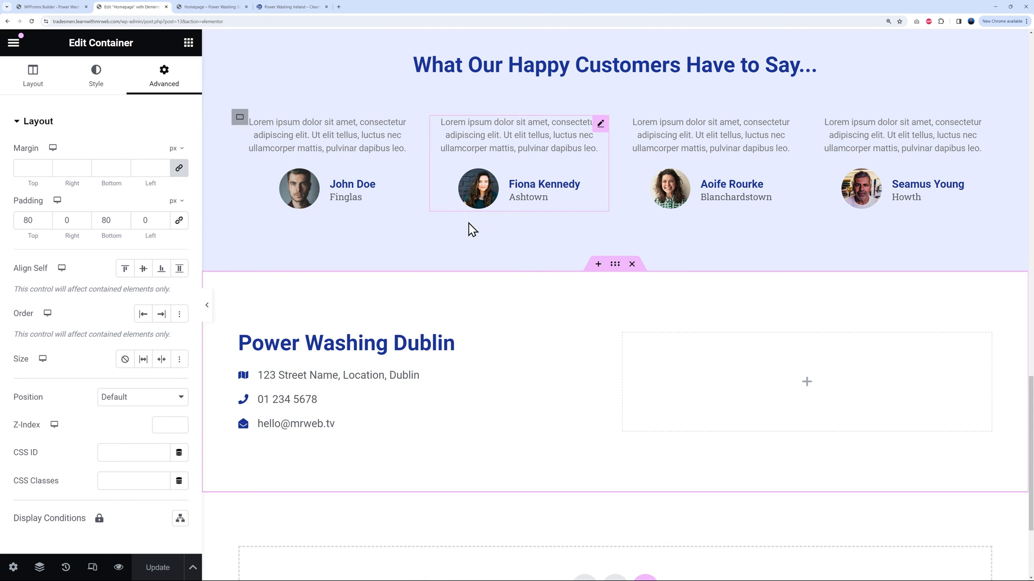
Scroll up to the Main Areas of Business service names, then go back to the WPForms builder
scroll(572, 330, up, 1)
scroll(574, 331, up, 8)
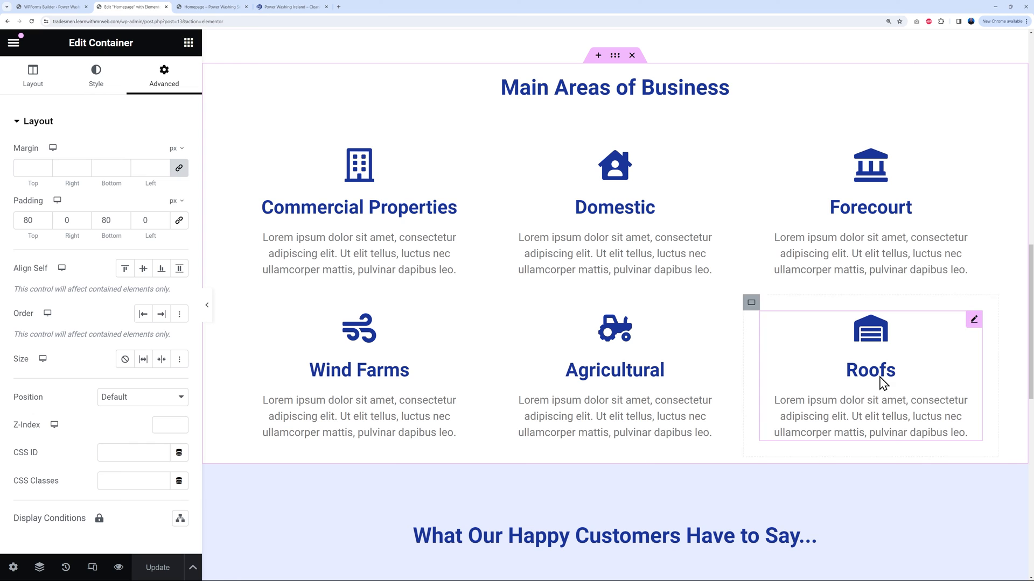
click(71, 9)
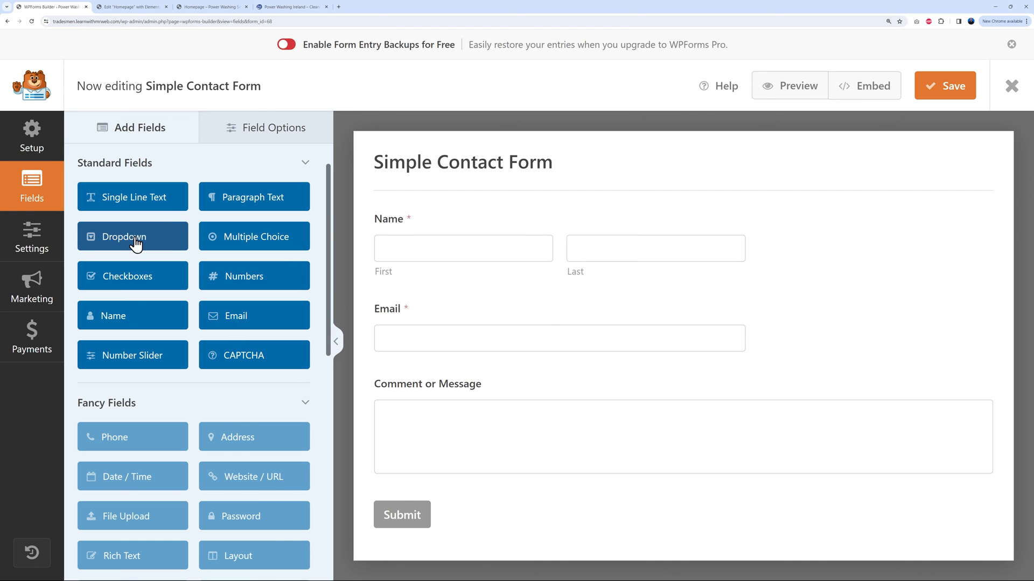
Add a dropdown between Email and Comment labelled 'Which Area Do You Need Cleaned?'
drag(138, 243, 512, 408)
click(453, 388)
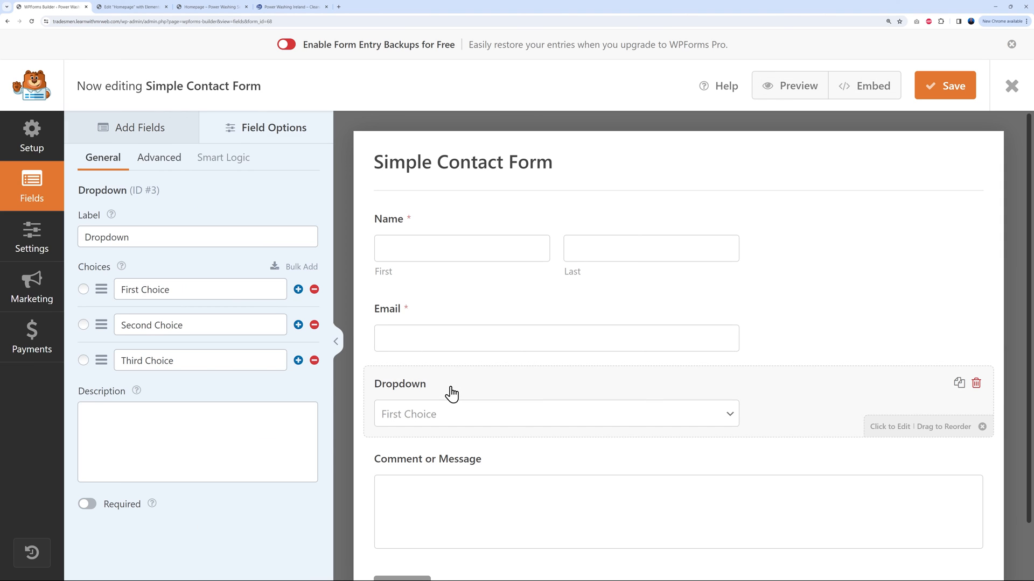
double_click(162, 236)
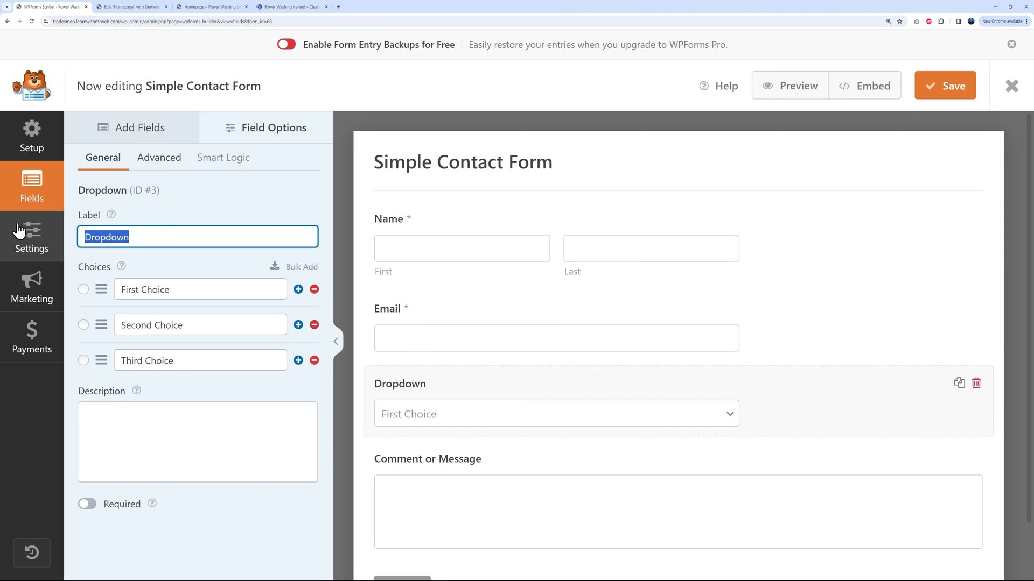
text(Which Area Do You Need Cleaned?)
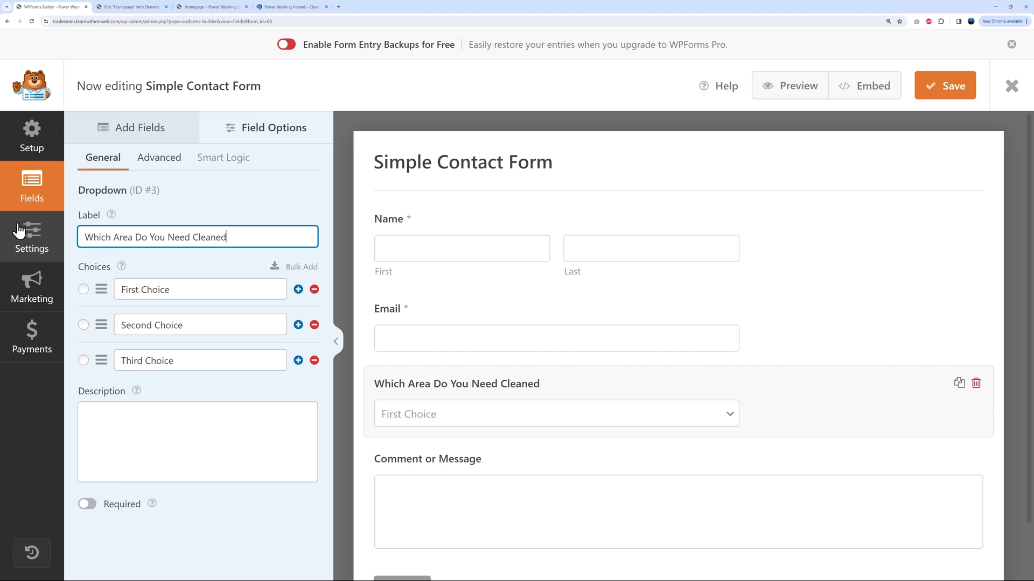
Check the homepage service names and enter Commercial as the first choice
triple_click(178, 295)
click(210, 6)
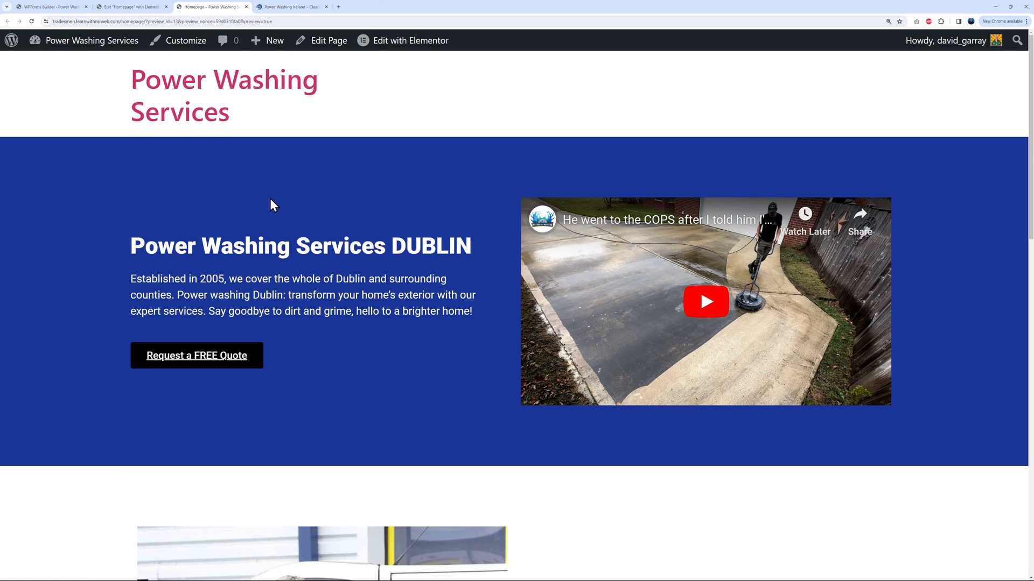
click(151, 7)
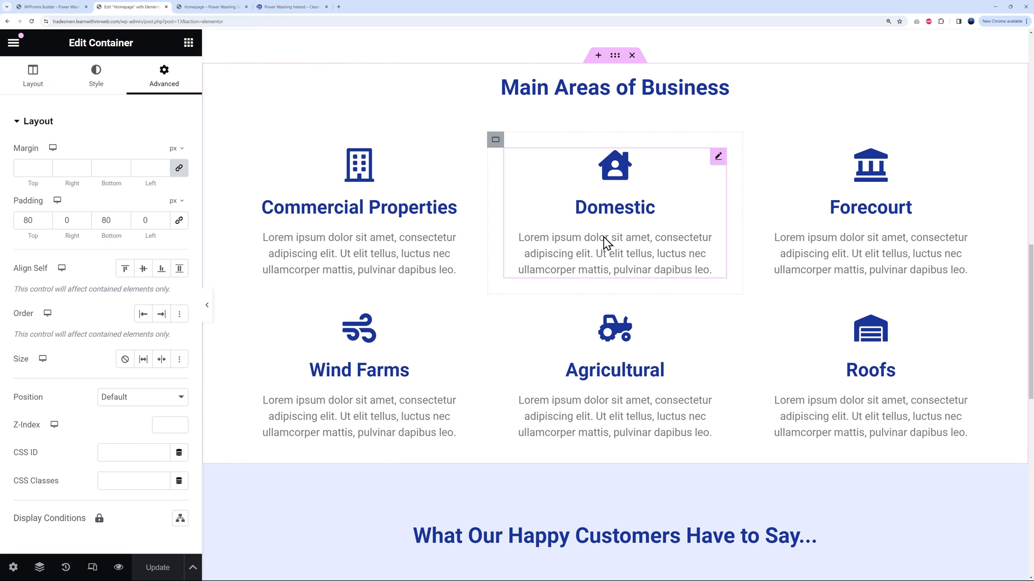
click(75, 7)
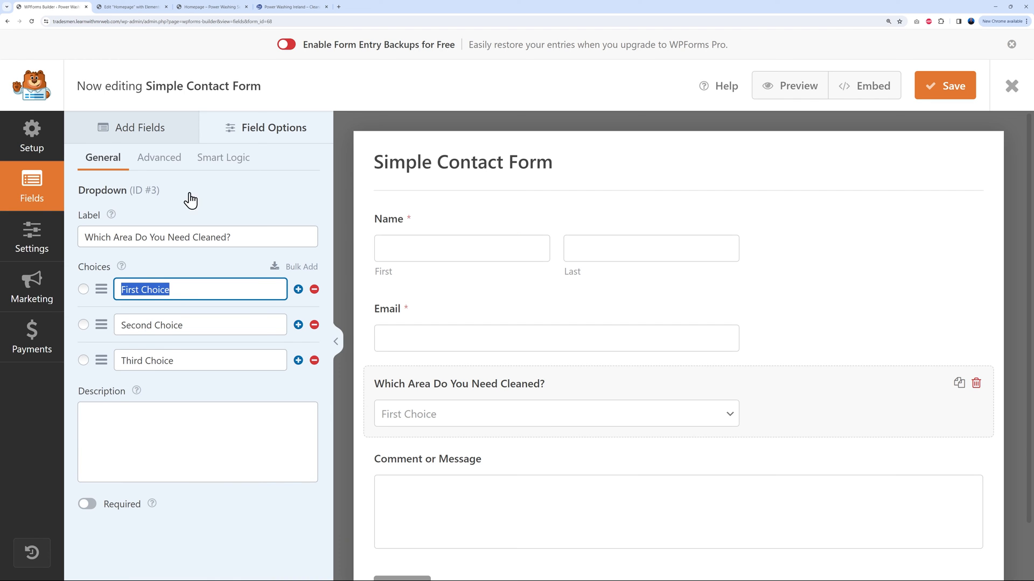
text(Com)
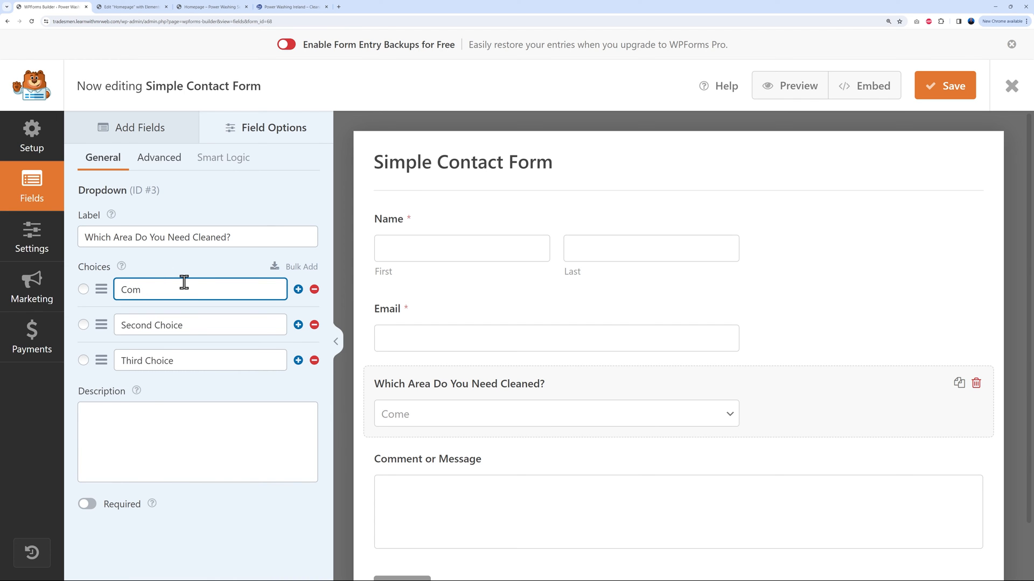
text(mercial)
key(Tab)
Set the next choices to Domestic and Forecourt and add three more choice rows
drag(186, 325, 94, 337)
text(Dome)
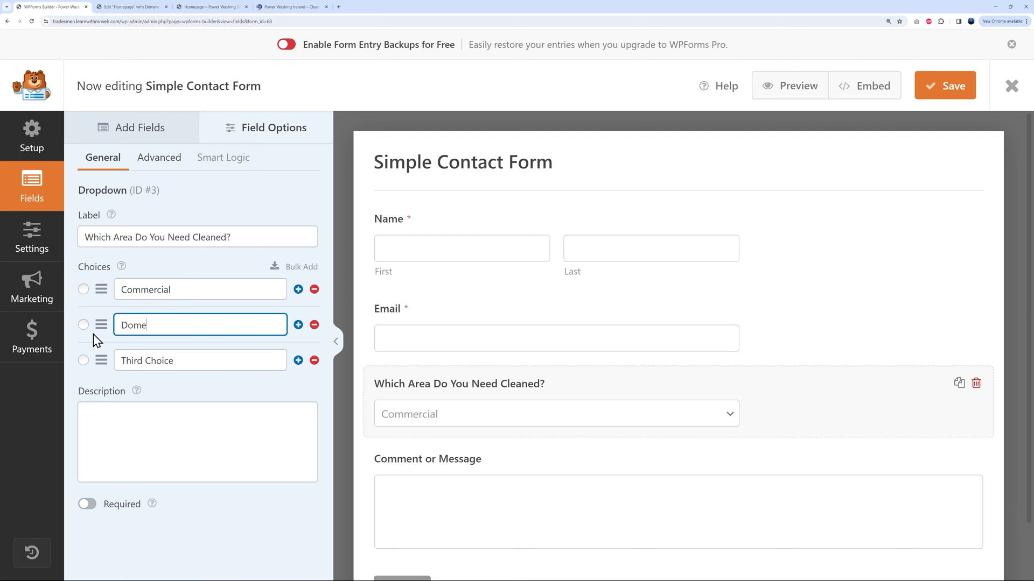
text(stic)
drag(187, 364, 104, 369)
text(Forecourt)
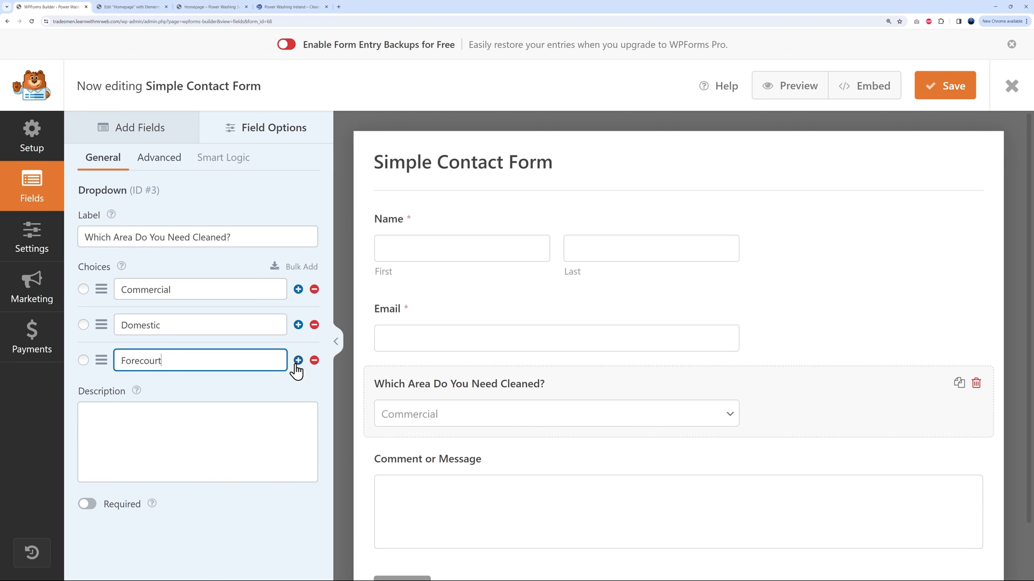
click(298, 360)
click(298, 396)
click(298, 432)
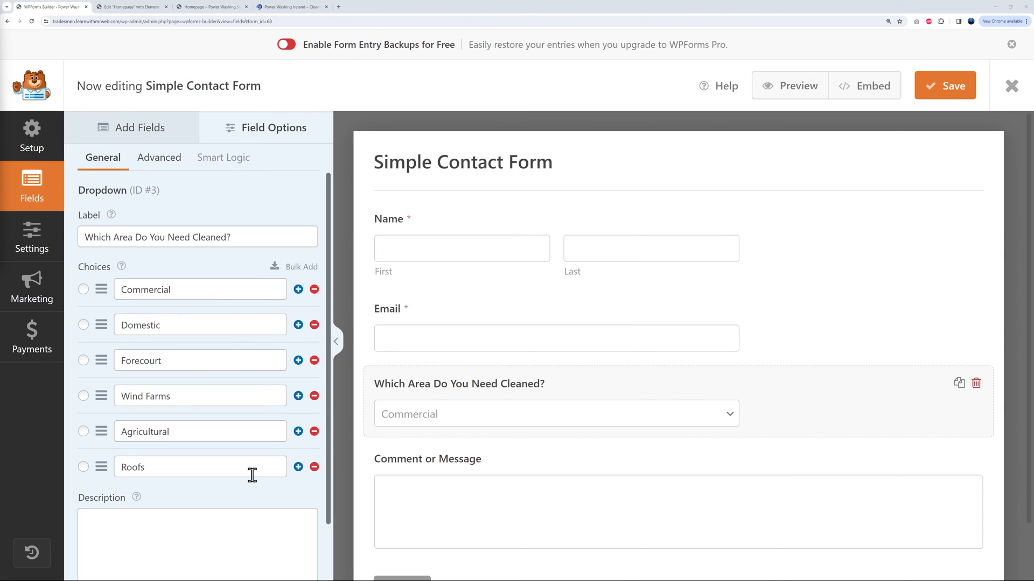
click(144, 135)
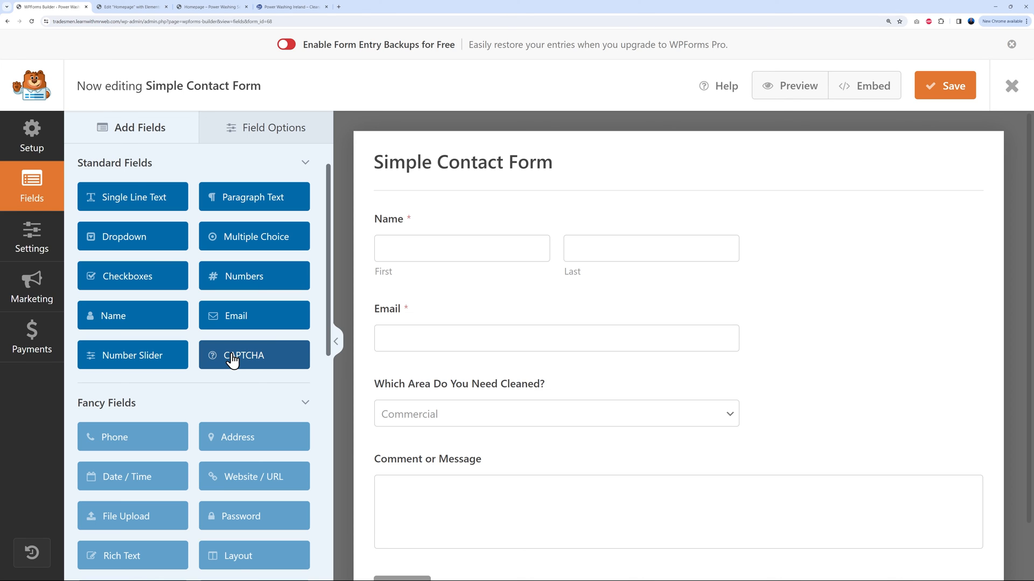
Add a required Single Line Text field labelled Phone Number below Email
drag(154, 203, 485, 389)
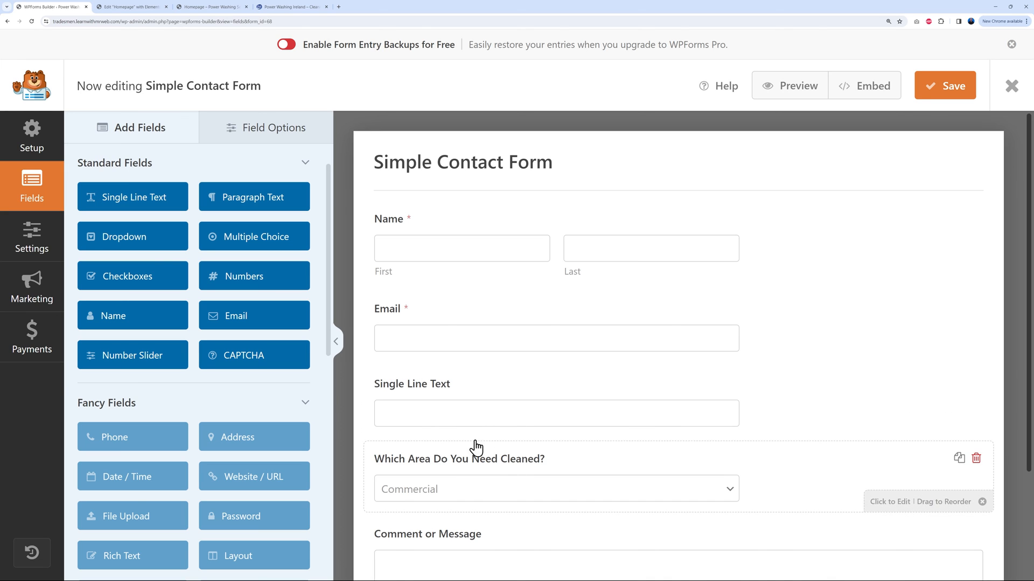
click(424, 411)
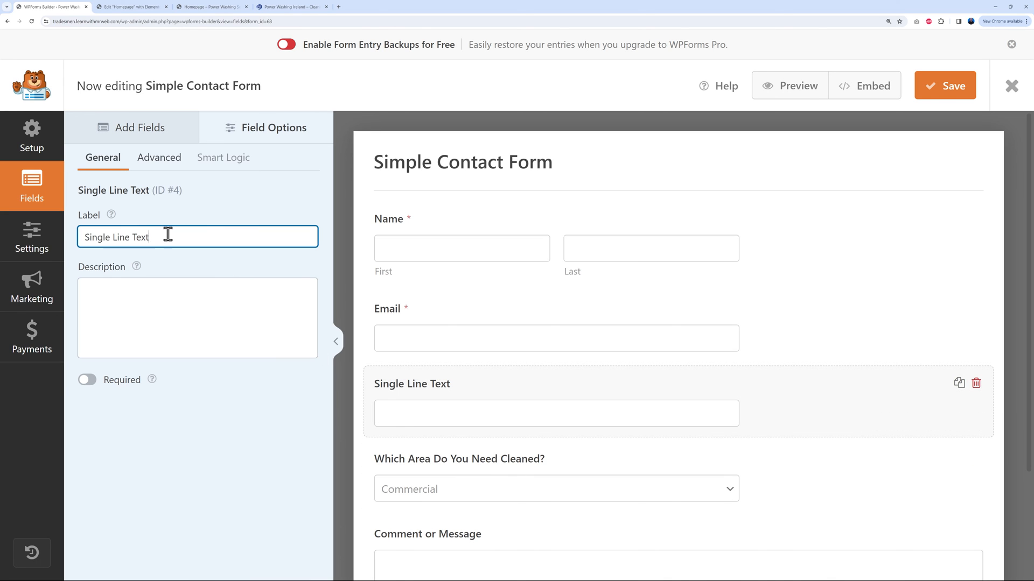
drag(192, 233, 45, 259)
text(Phone Number)
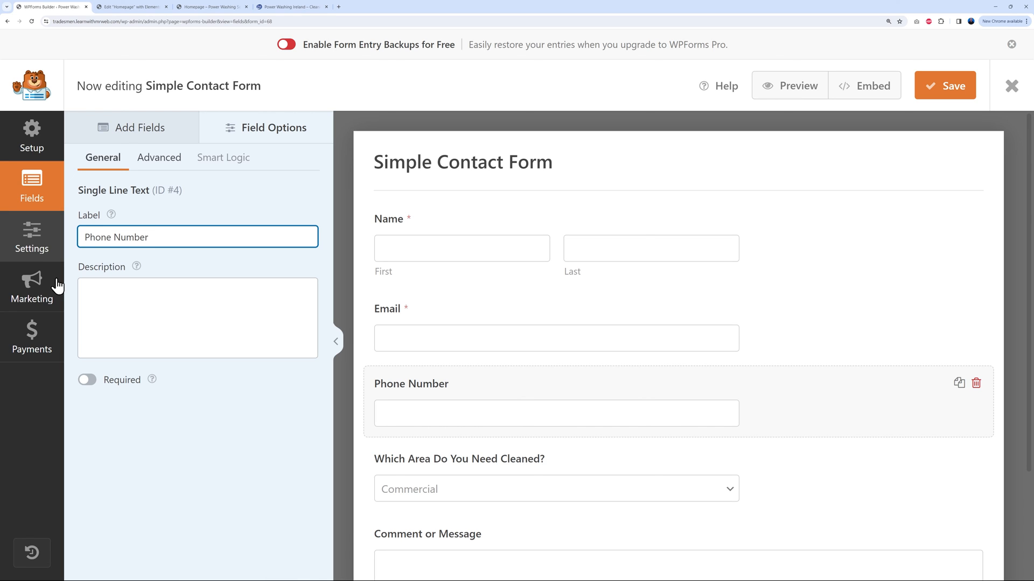
click(85, 381)
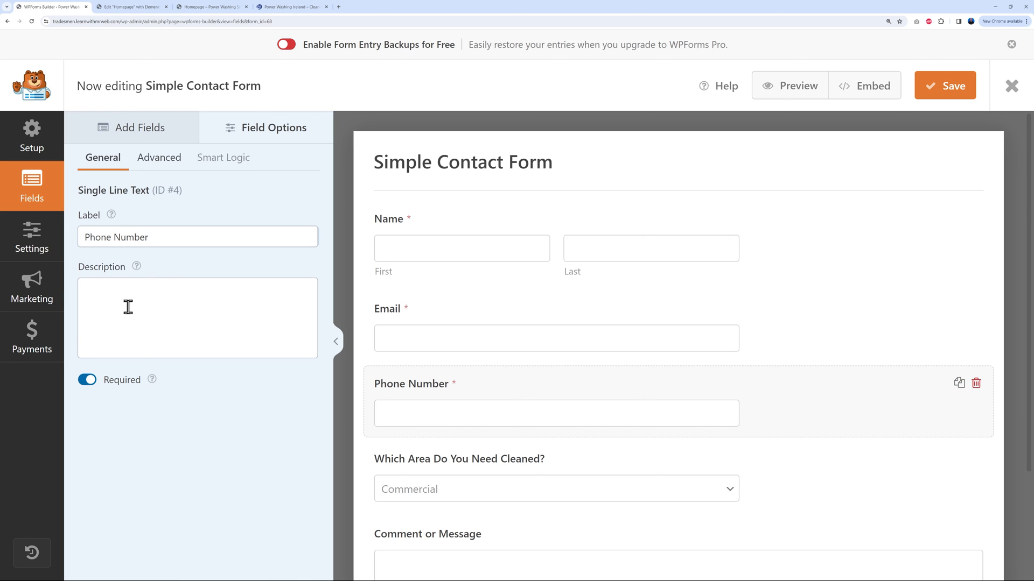
Make the 'Which Area Do You Need Cleaned?' dropdown required as well
click(498, 475)
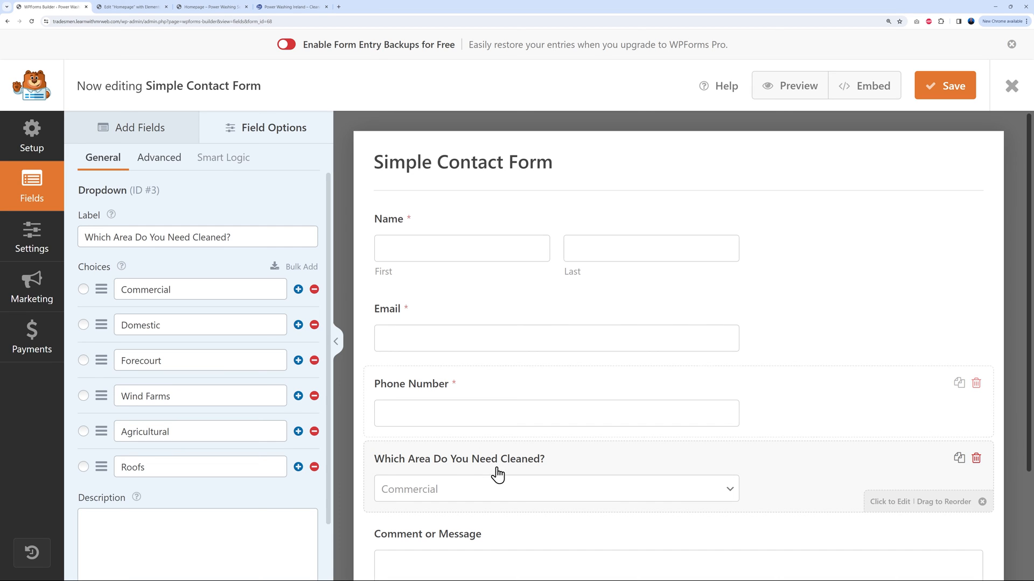
scroll(185, 474, down, 2)
click(89, 549)
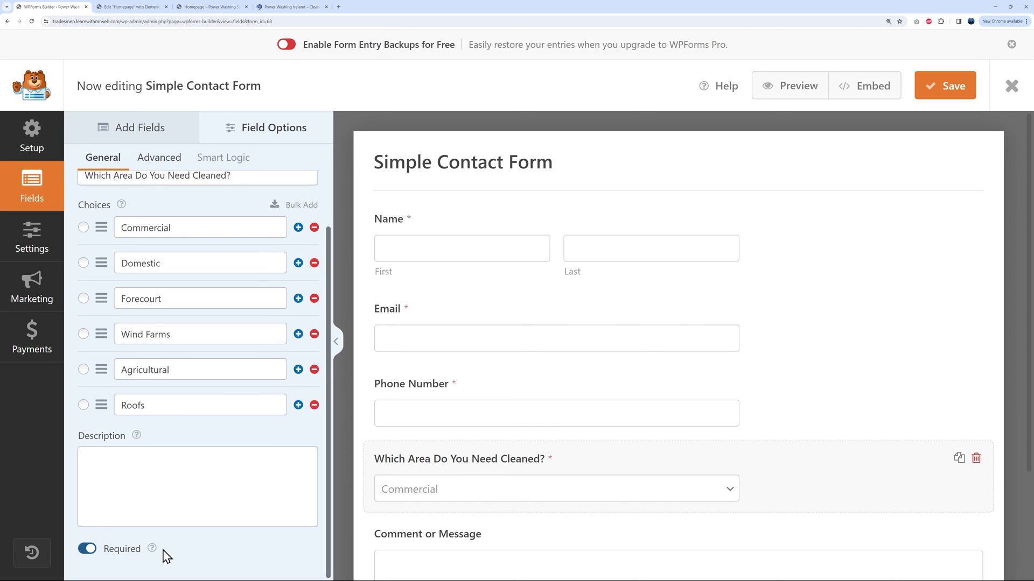
scroll(741, 446, down, 3)
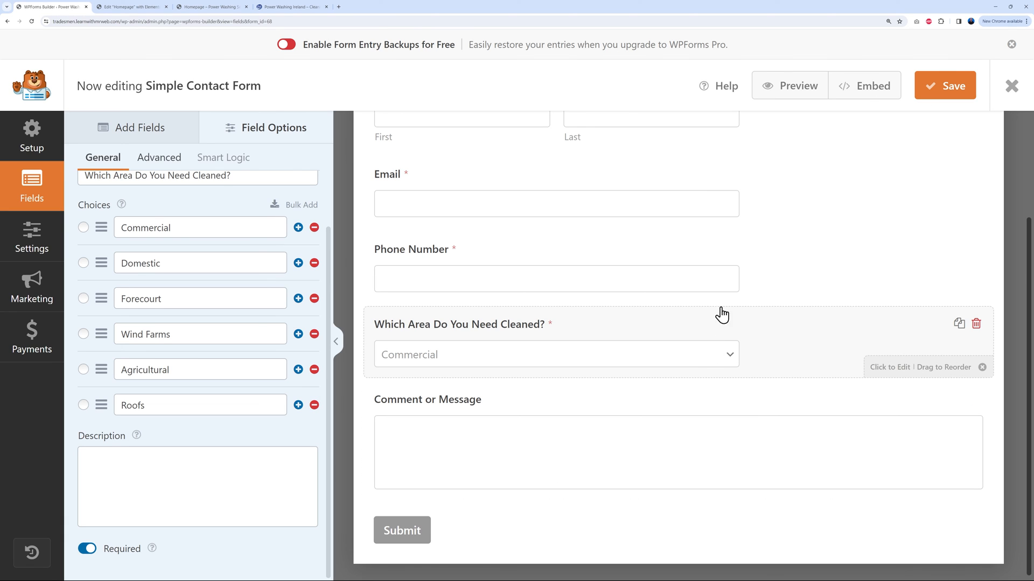
click(42, 240)
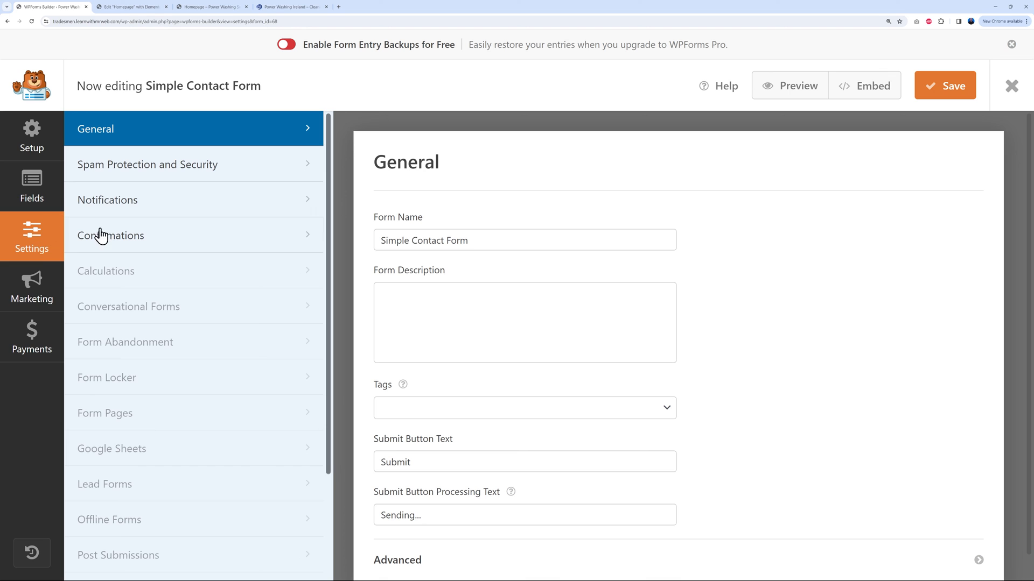
Clear {admin_email} from the notification's Send To and From Email fields and copy the site's domain
click(158, 209)
scroll(835, 363, down, 4)
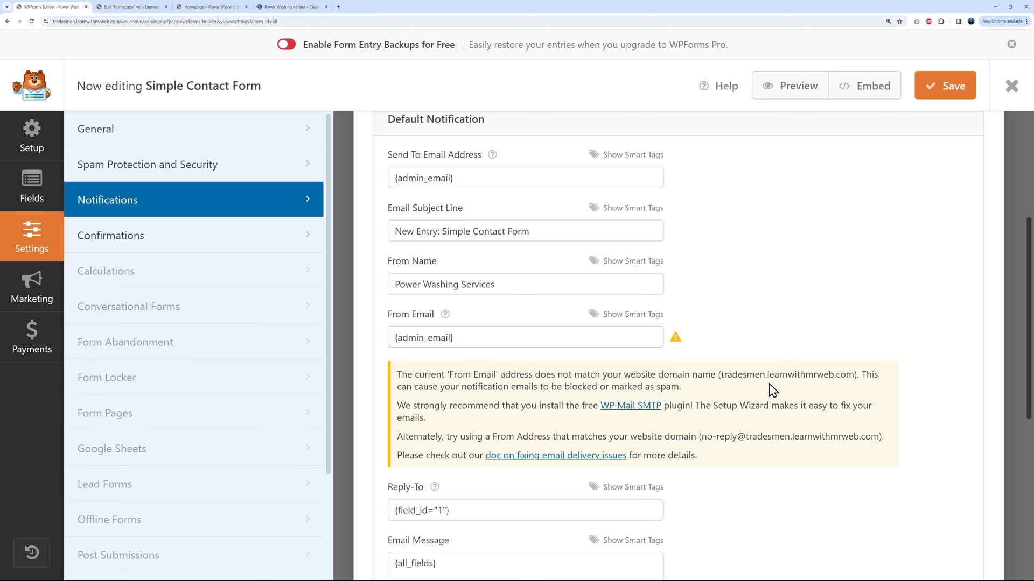
drag(394, 179, 499, 178)
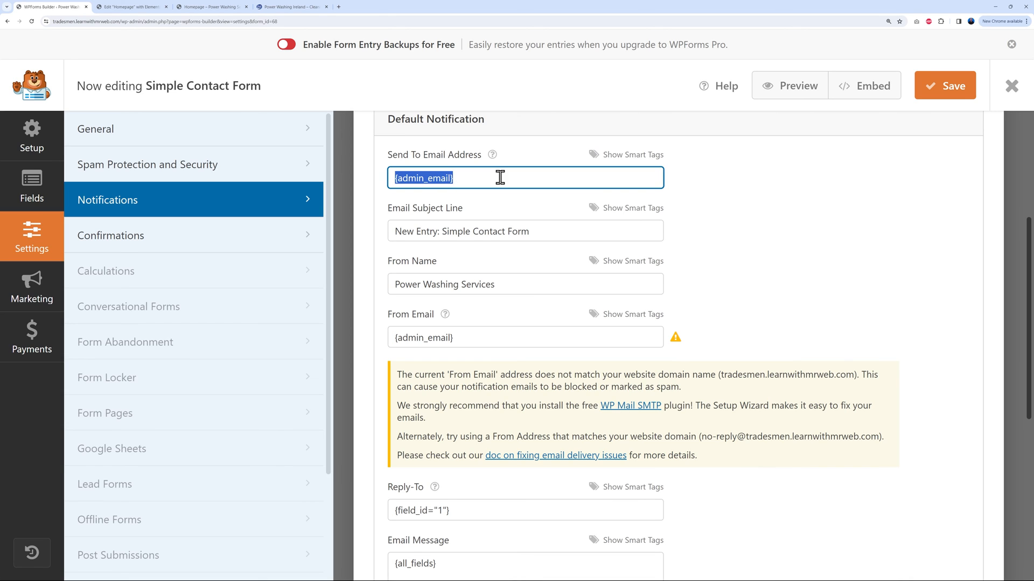
key(BackSpace)
drag(396, 337, 489, 339)
key(BackSpace)
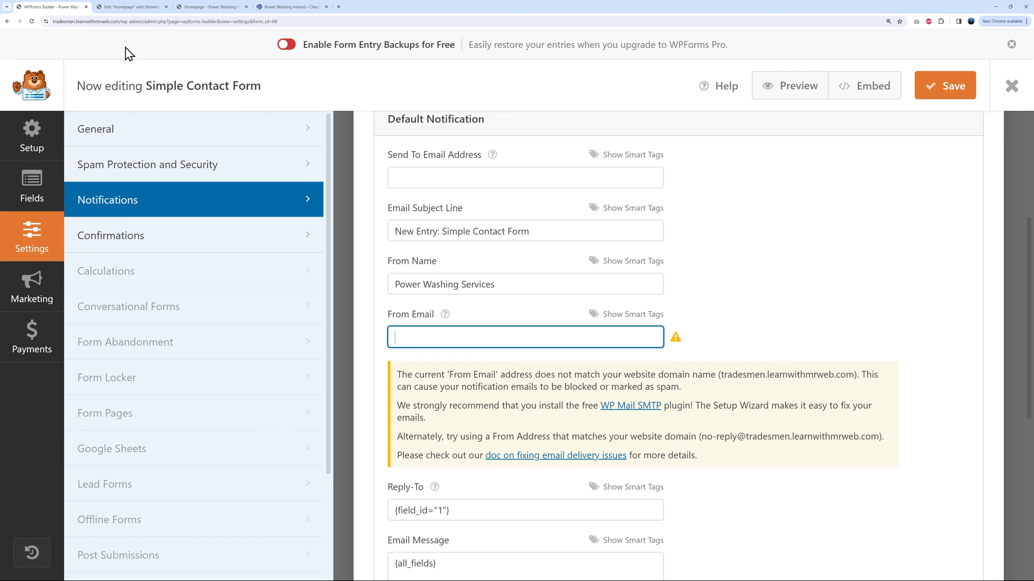
click(102, 22)
click(122, 22)
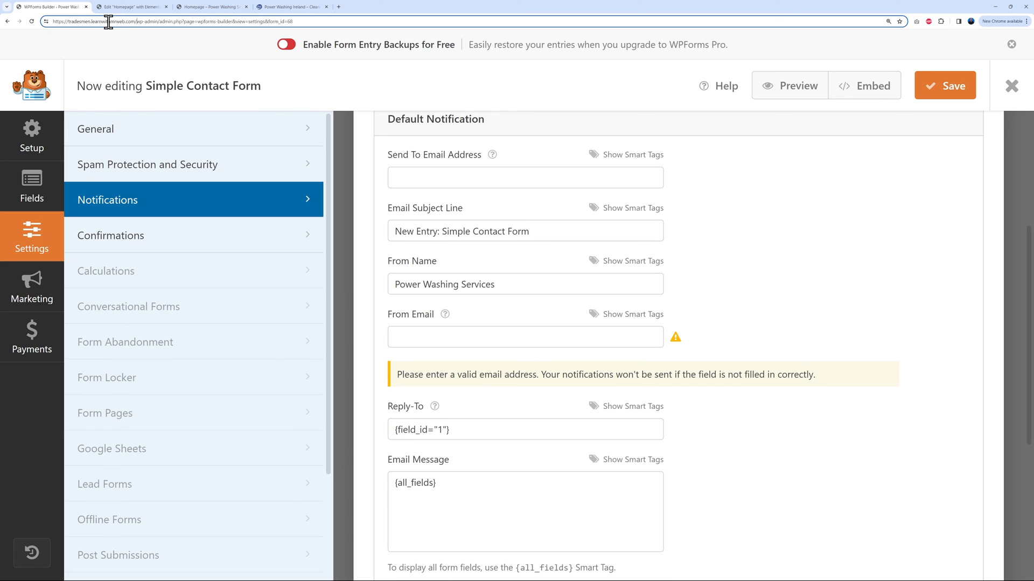
drag(91, 21, 126, 22)
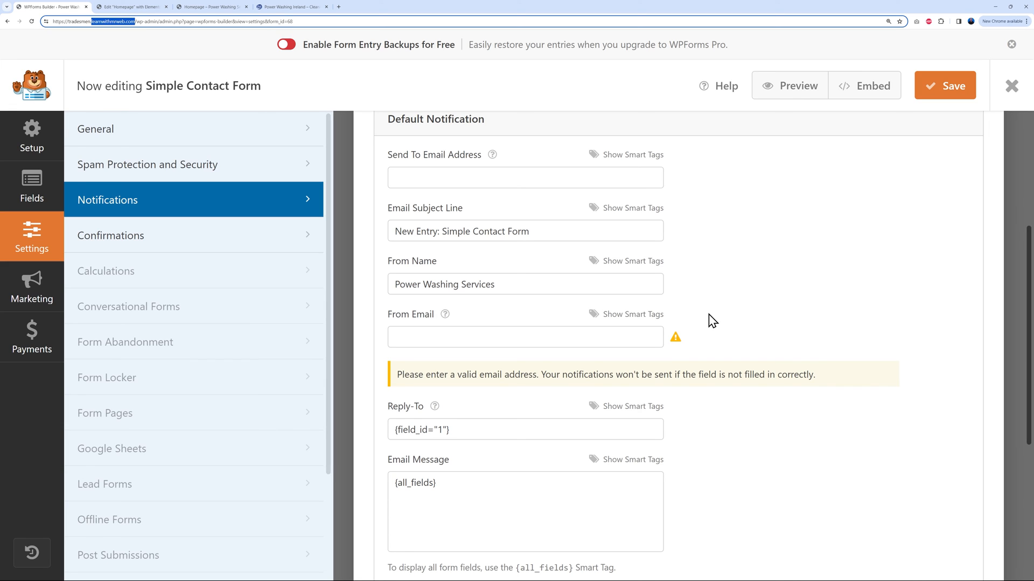
Enter the info@ address on the site's domain as recipient and sender, then save the form
click(596, 180)
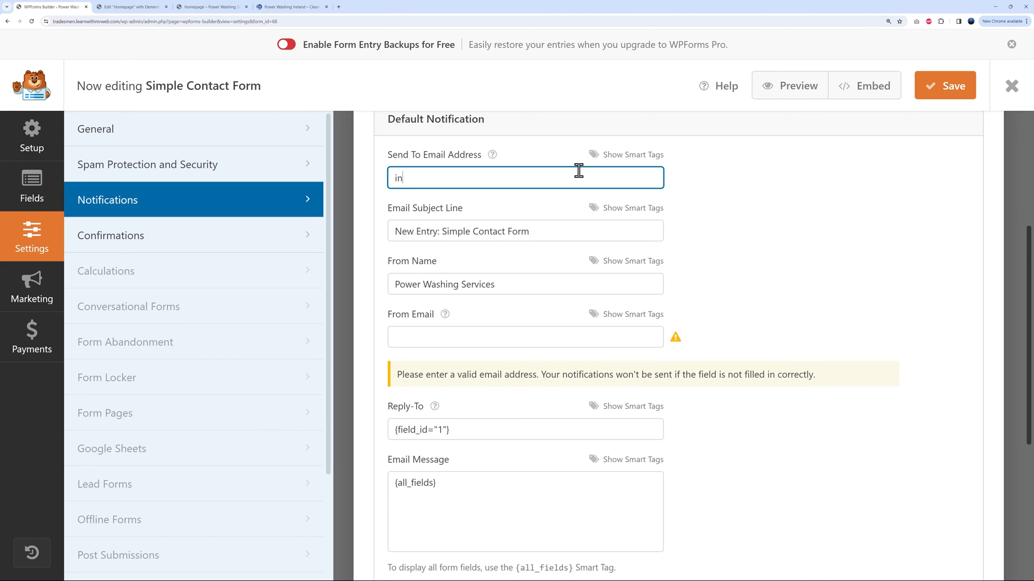
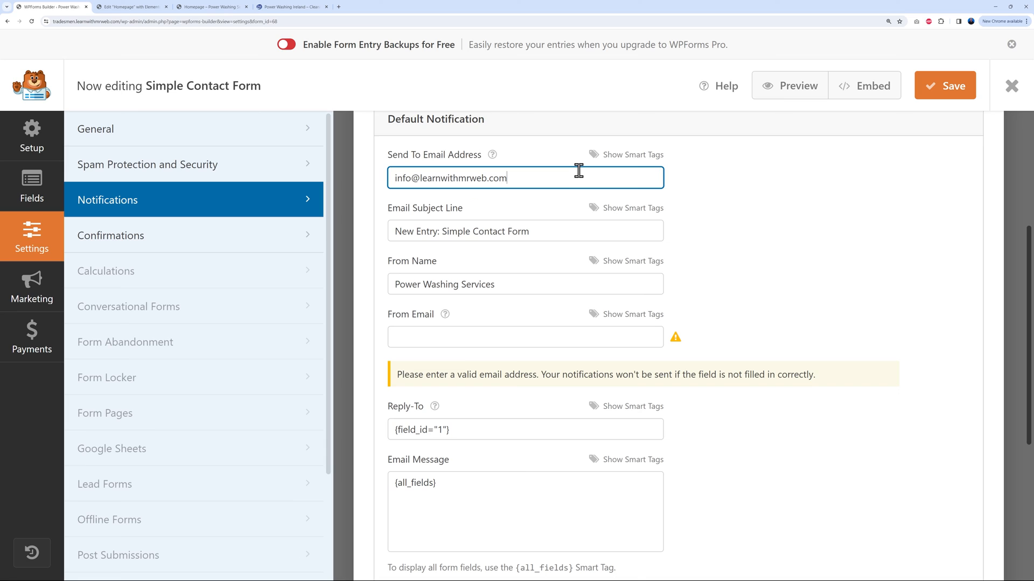
click(498, 335)
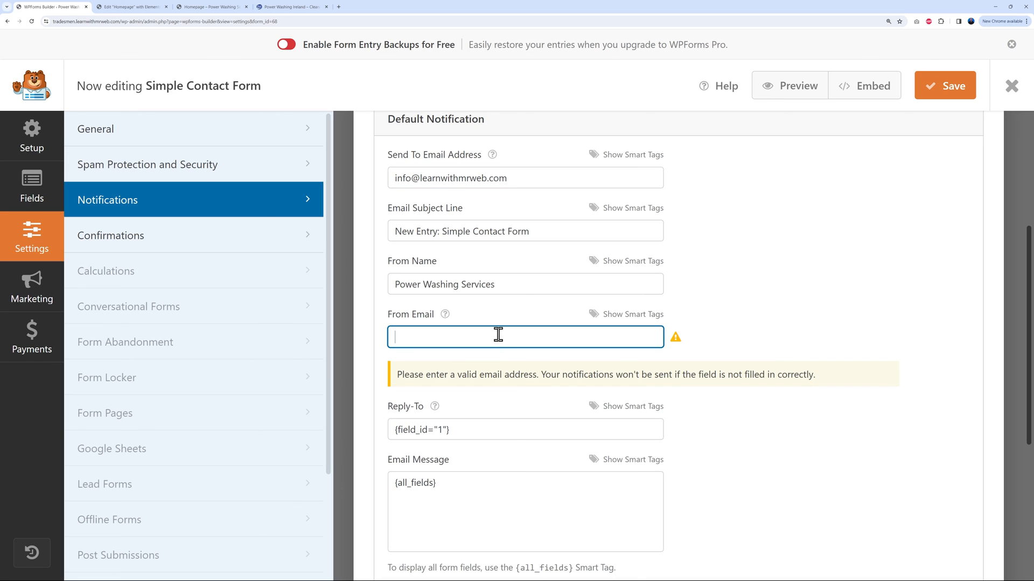
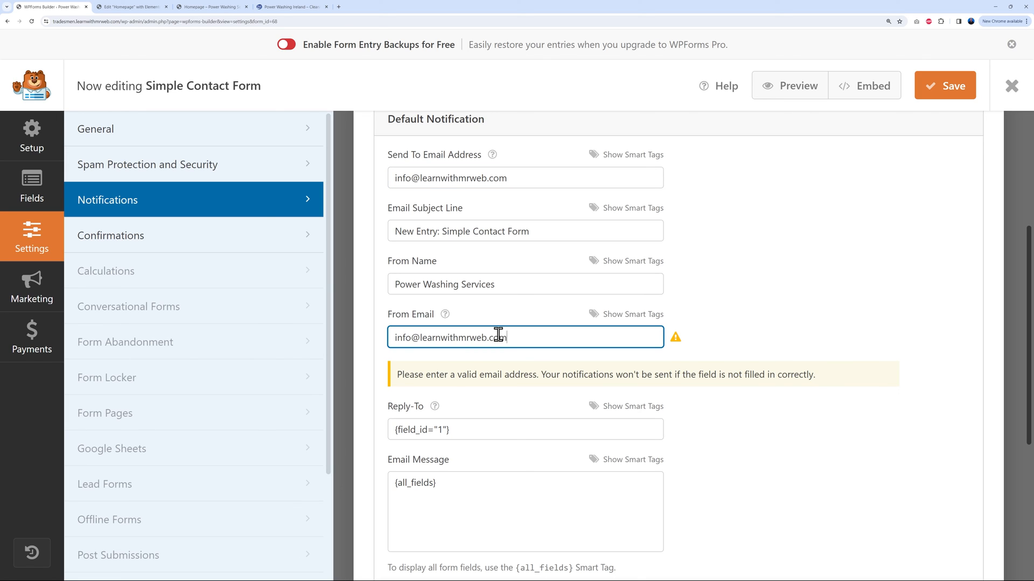
click(761, 310)
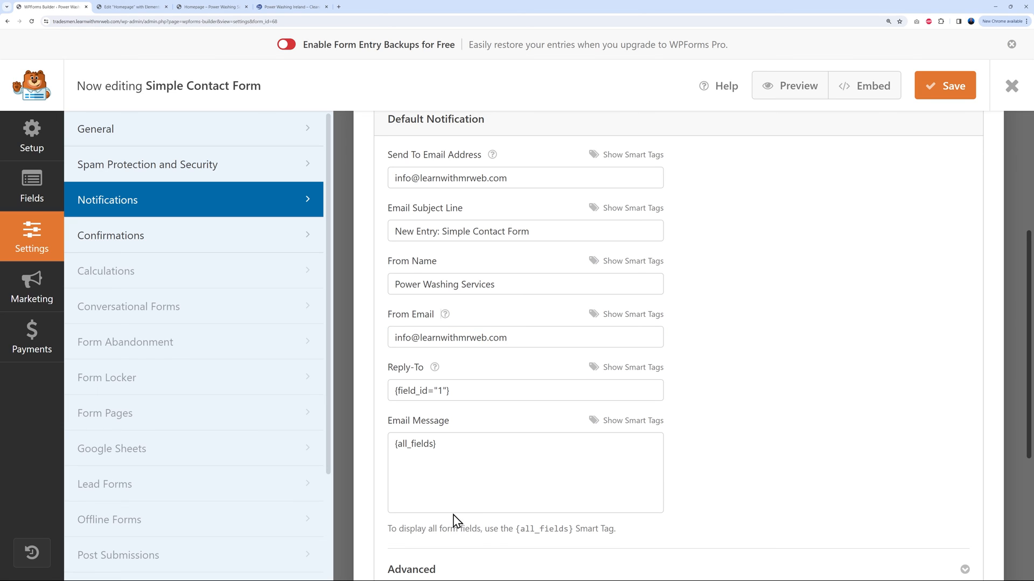
click(944, 96)
scroll(856, 328, up, 1)
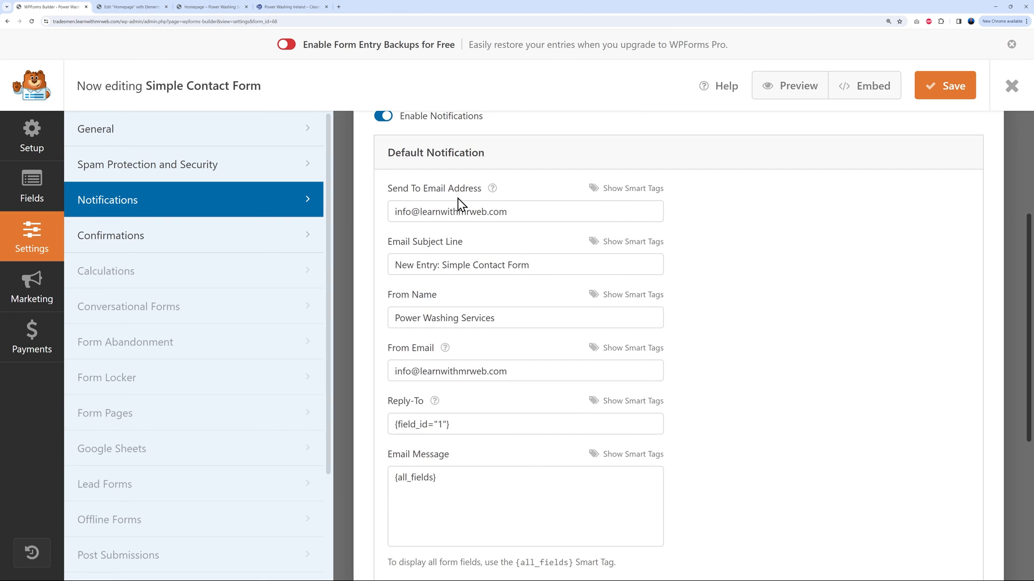
drag(418, 211, 521, 211)
click(774, 270)
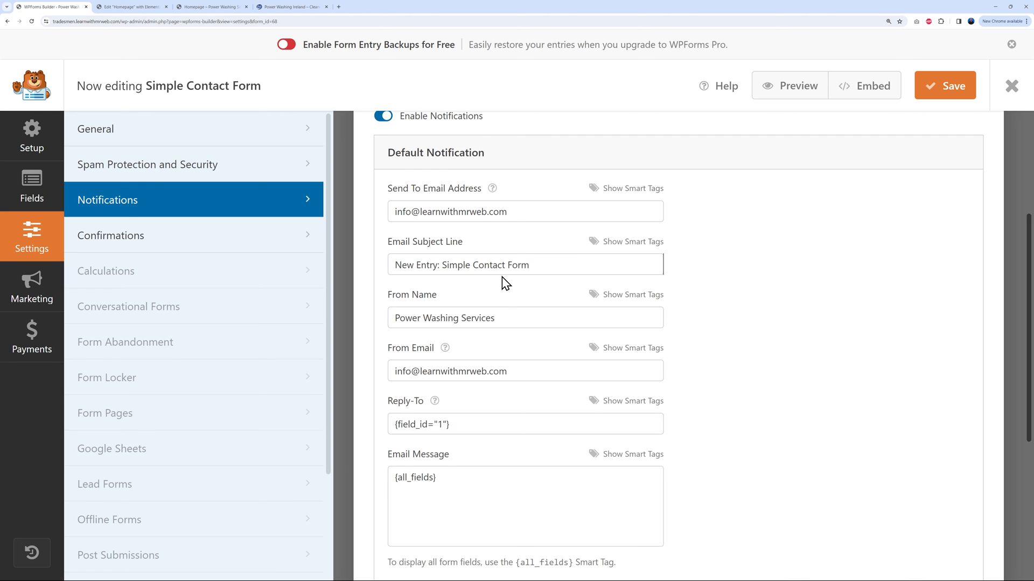
Exit the form builder and copy the Simple Contact Form shortcode [wpforms id="68"]
click(1010, 90)
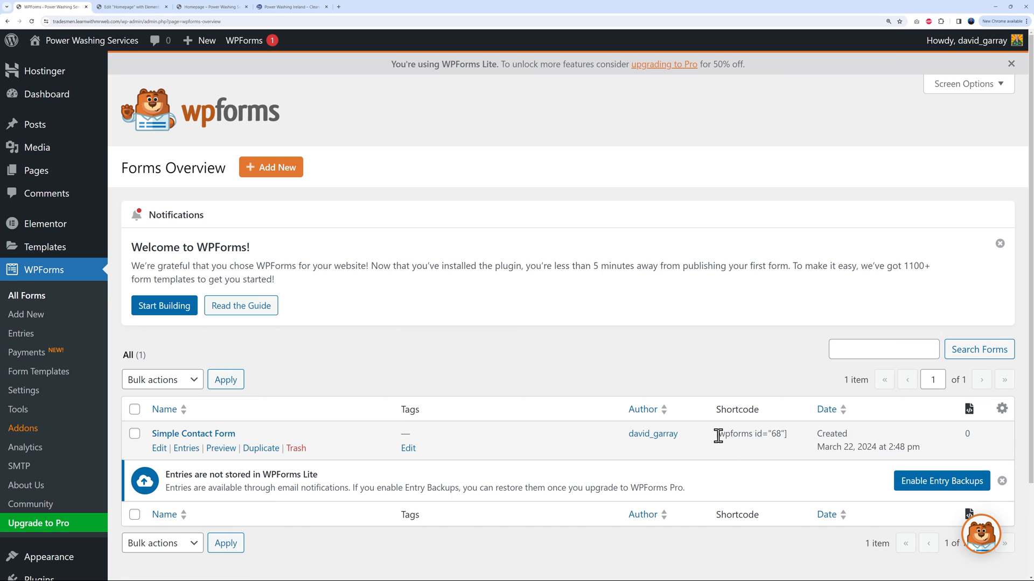
drag(717, 436, 788, 438)
key(ctrl+c)
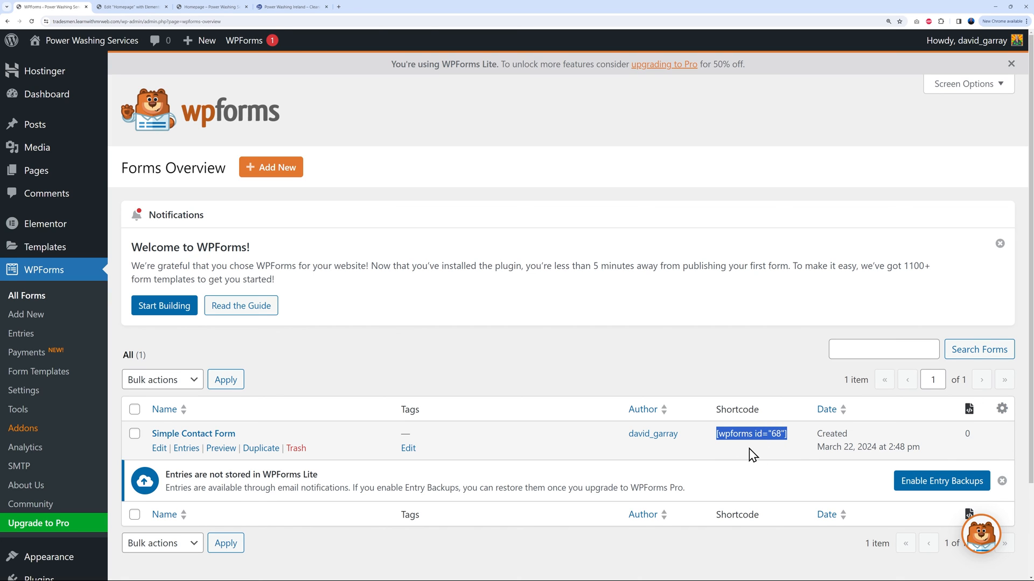
Drop a Shortcode widget into the empty right column and paste in [wpforms id="68"]
click(134, 7)
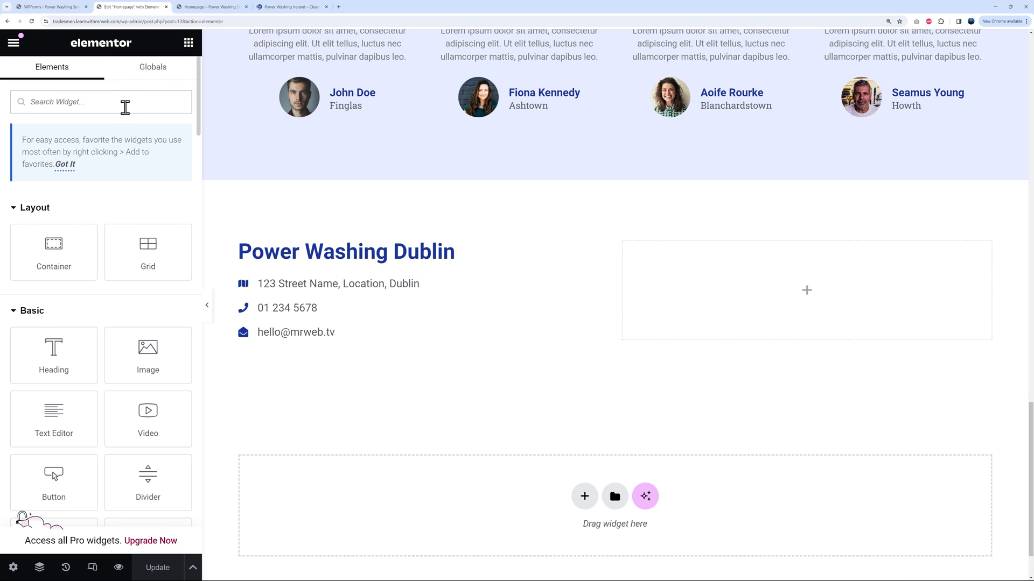
text(short)
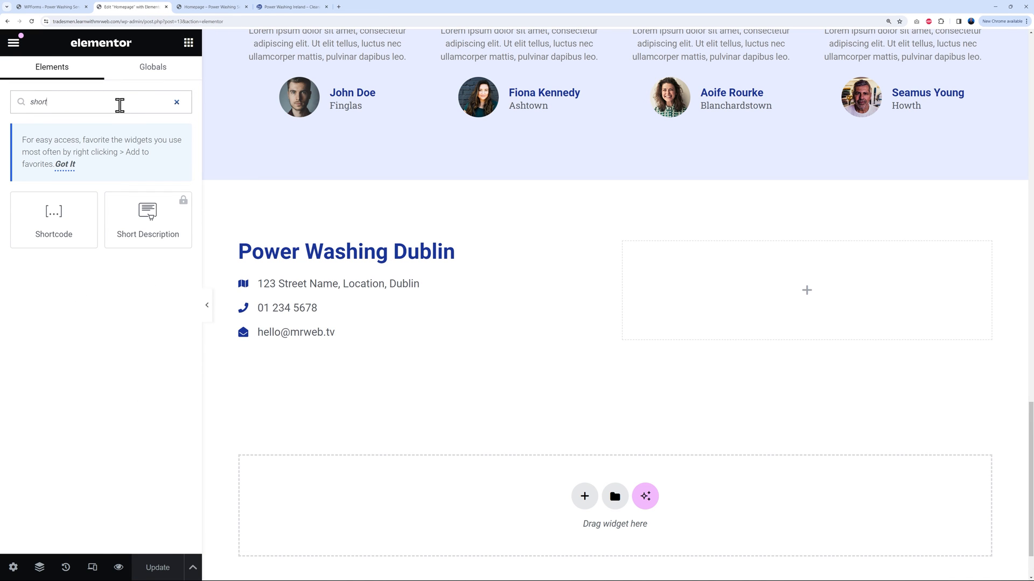
drag(54, 215, 734, 279)
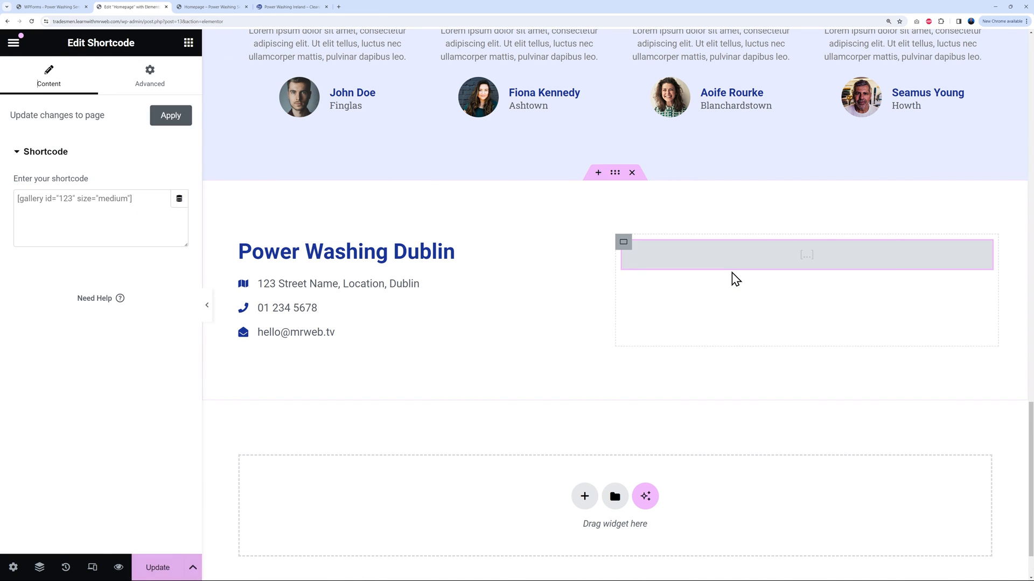
click(125, 209)
key(ctrl+v)
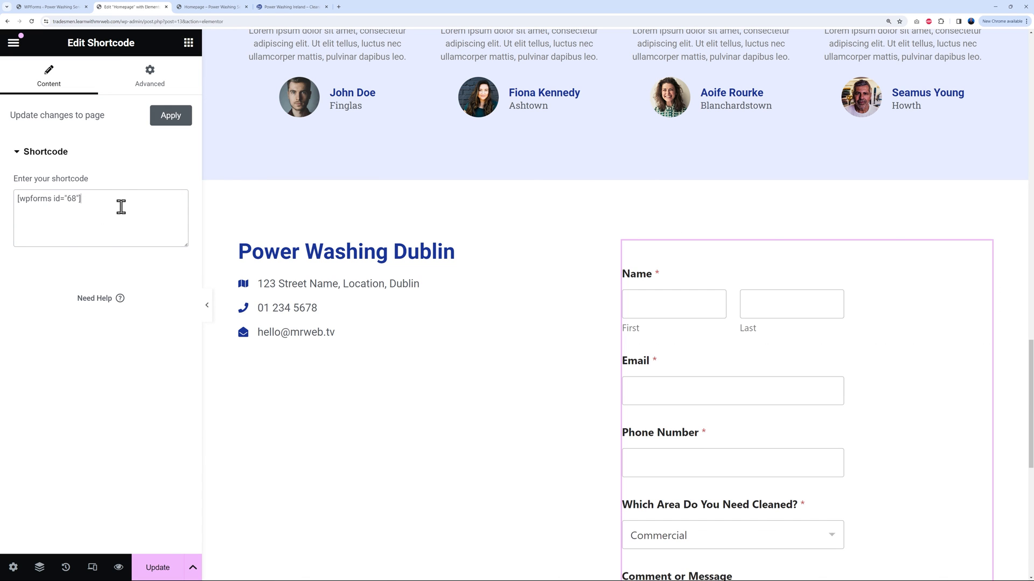
scroll(912, 385, down, 4)
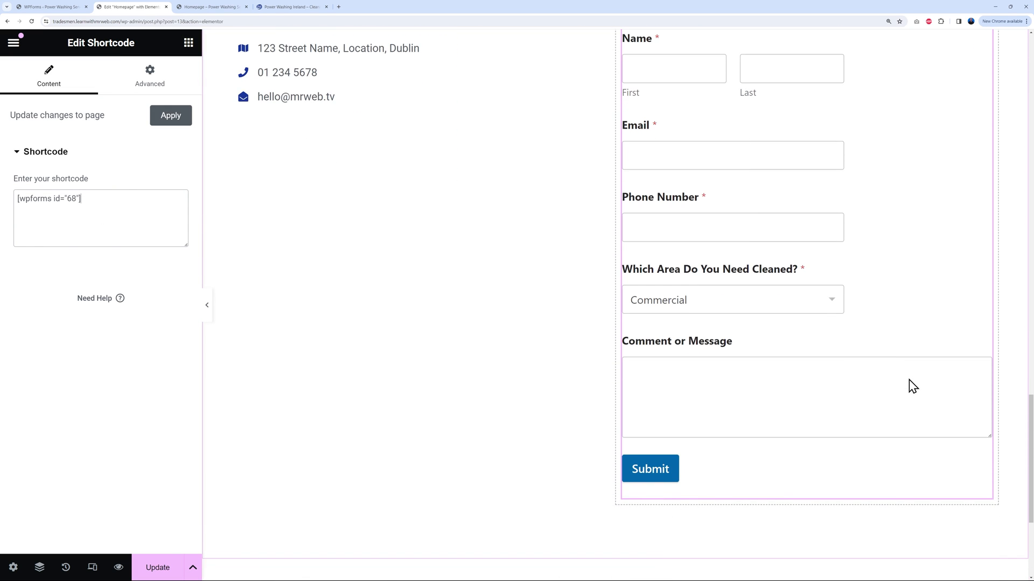
scroll(912, 386, up, 4)
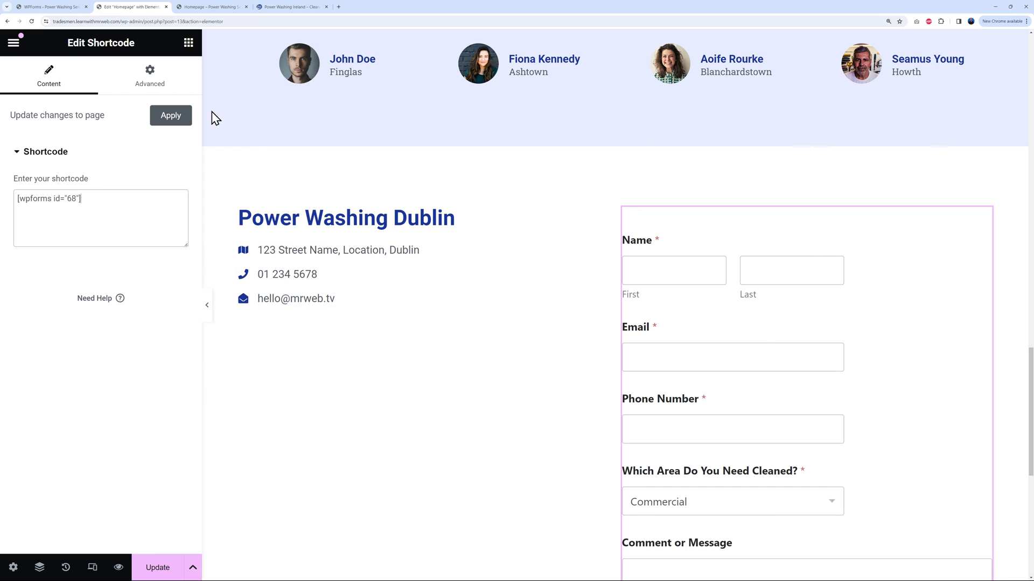
Search the widgets for the form widget and delete the shortcode widget
click(188, 43)
text(form)
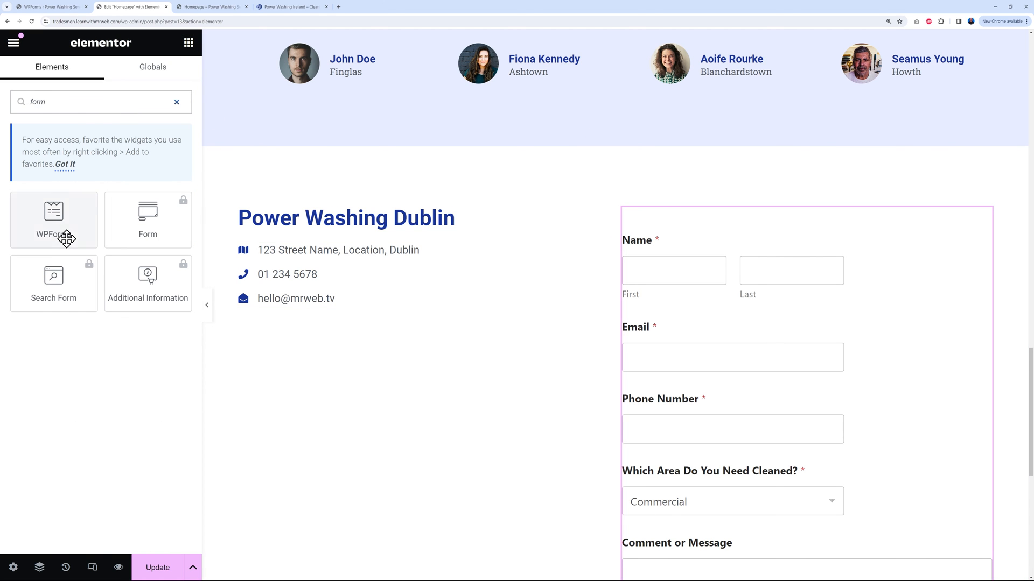
right_click(975, 226)
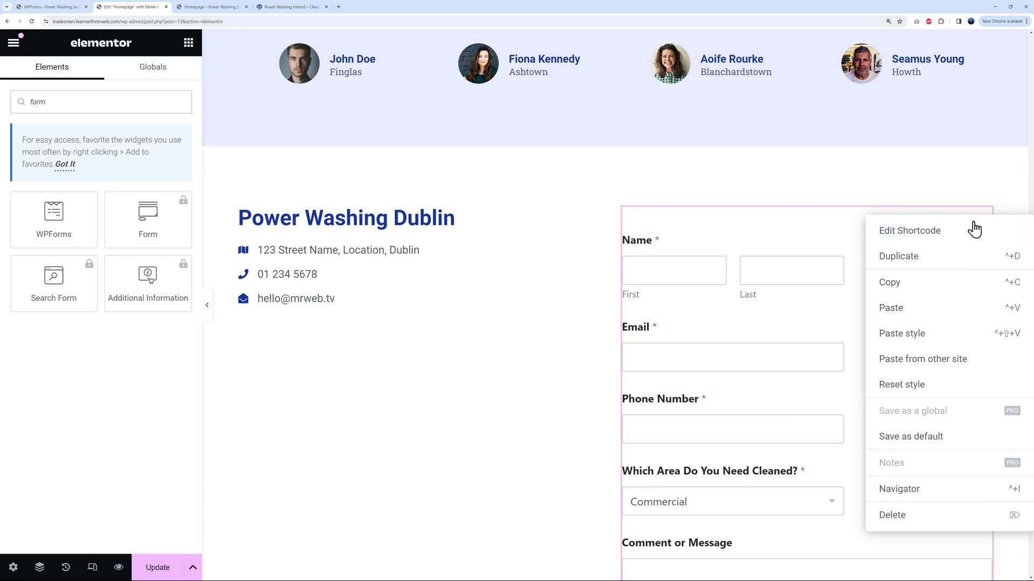
click(894, 516)
Add a WPForms widget set to Simple Contact Form, update the homepage, and view the preview
drag(59, 206, 729, 269)
click(178, 168)
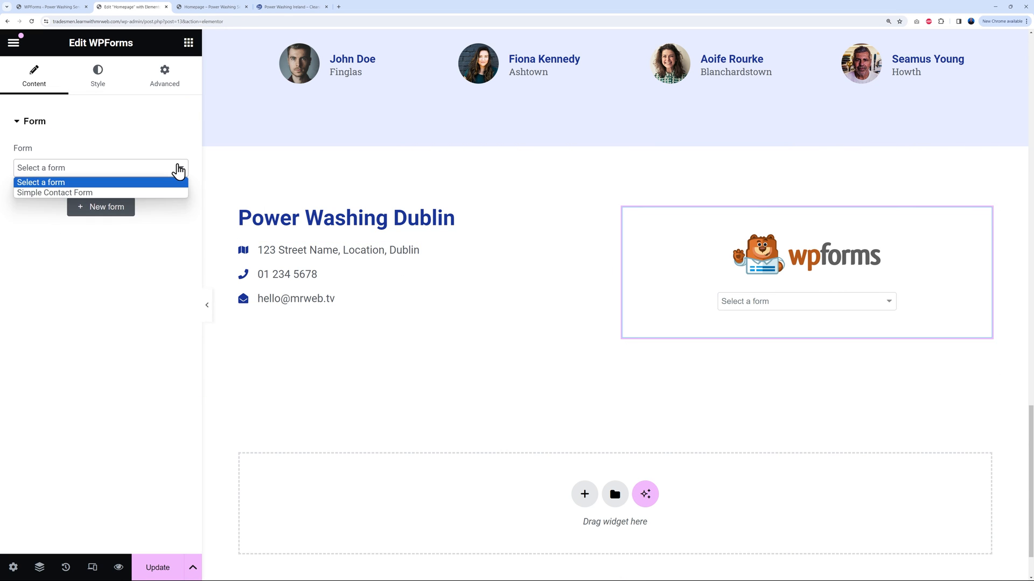
click(57, 193)
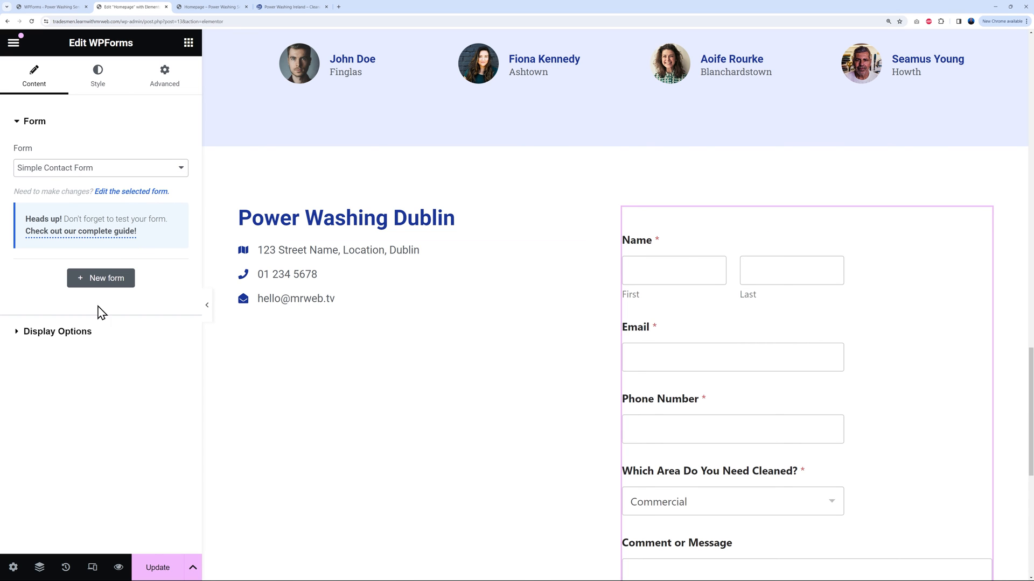
scroll(806, 341, down, 4)
scroll(790, 331, up, 4)
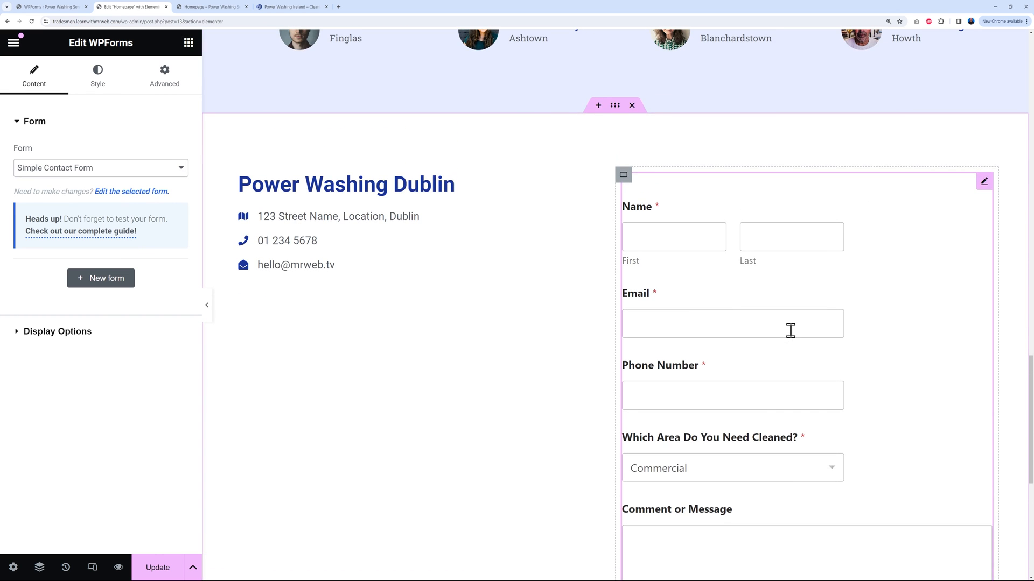
click(159, 563)
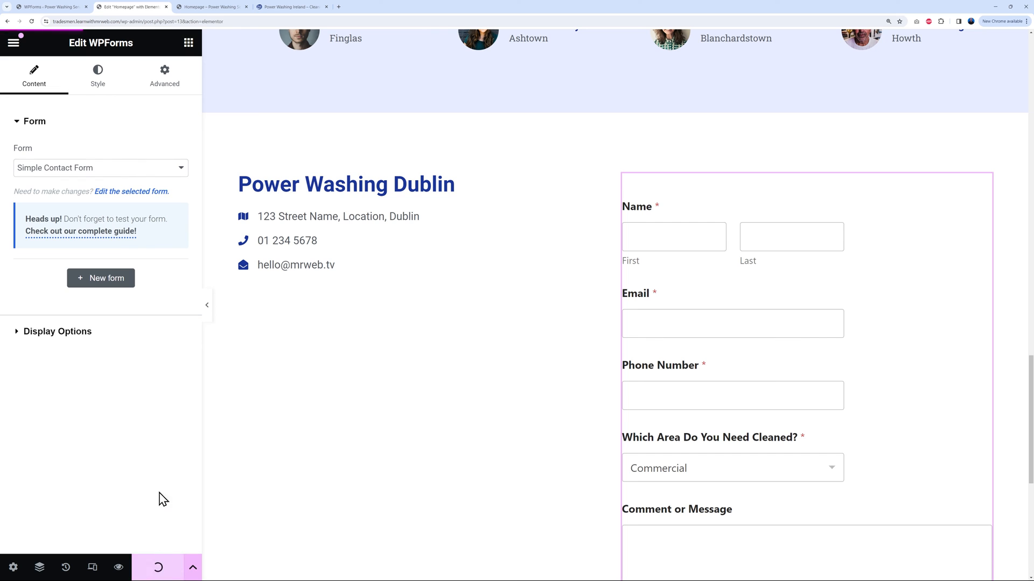
click(218, 7)
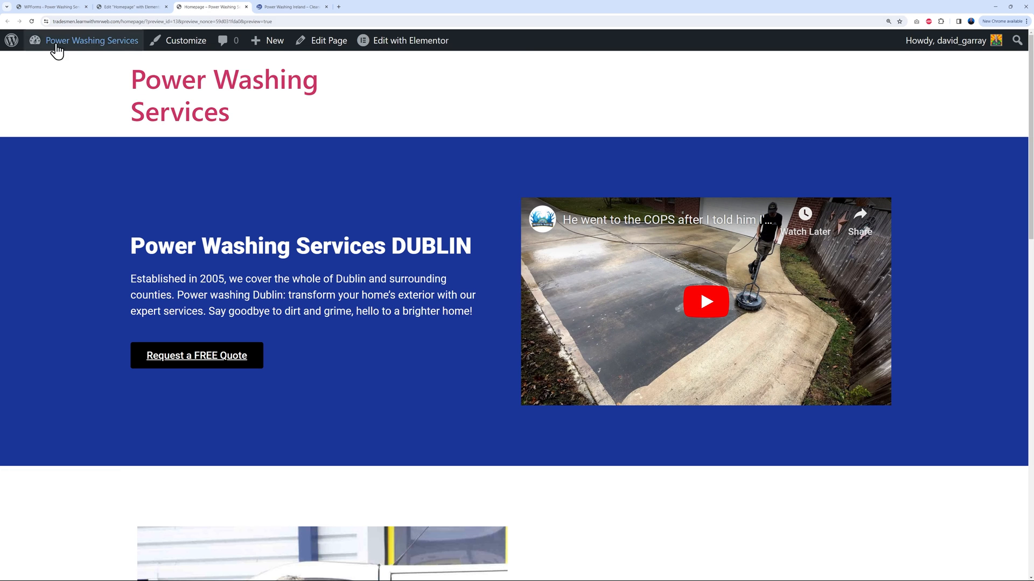
Reload the homepage preview and scroll to check the Simple Contact Form beside the Power Washing Dublin details
click(31, 21)
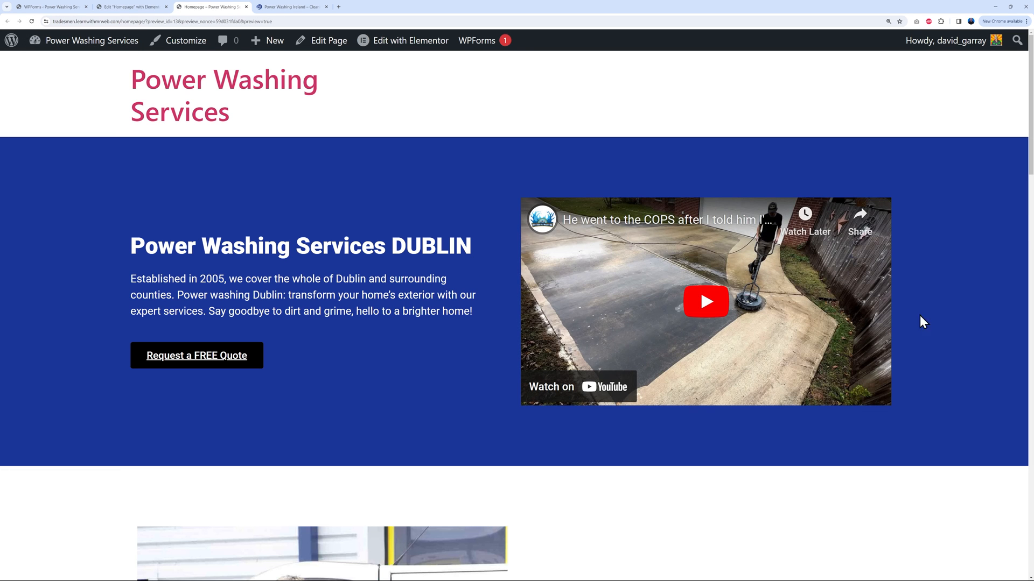
scroll(915, 323, down, 5)
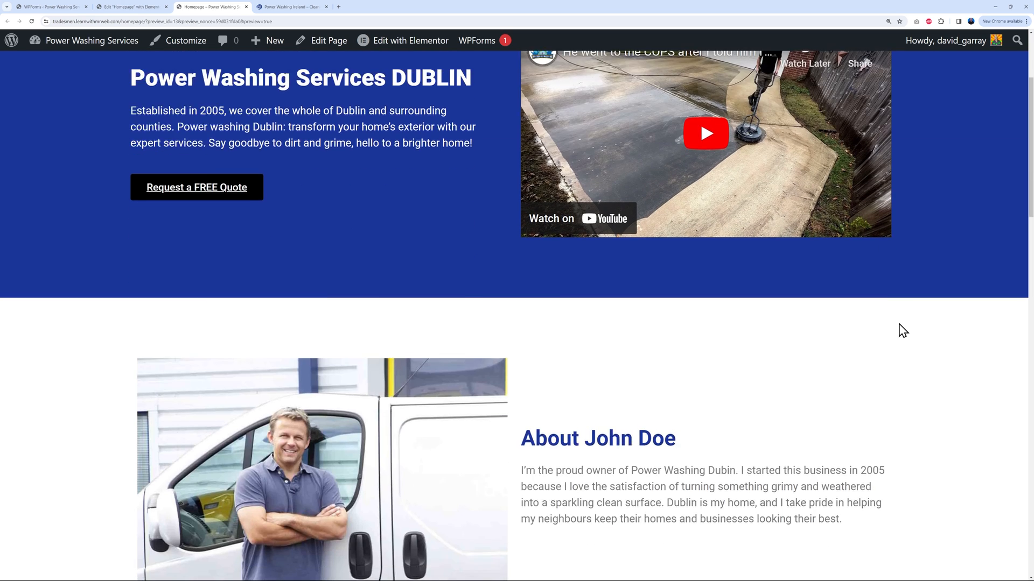
scroll(907, 337, down, 14)
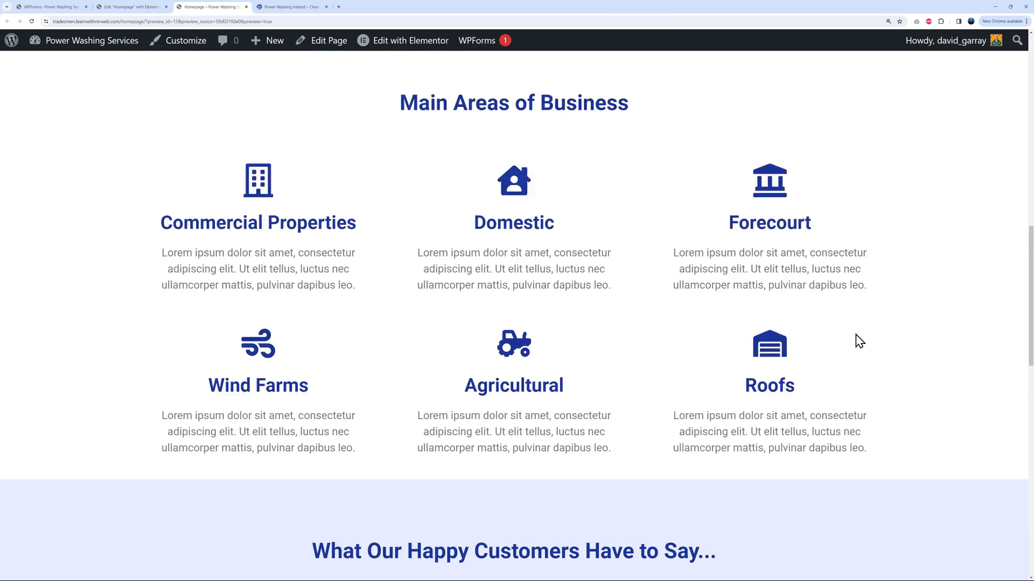
scroll(907, 334, down, 2)
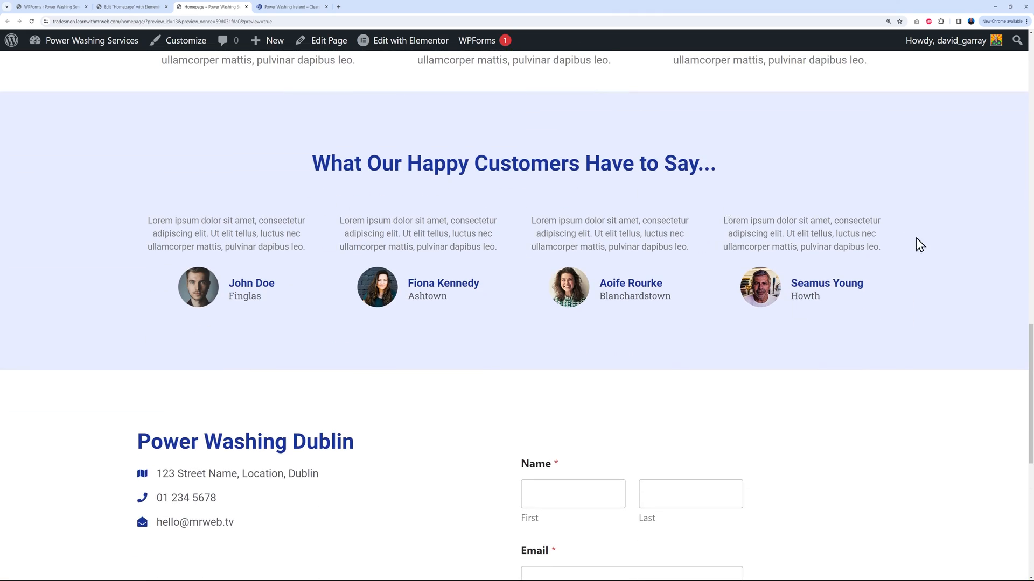
scroll(920, 253, down, 4)
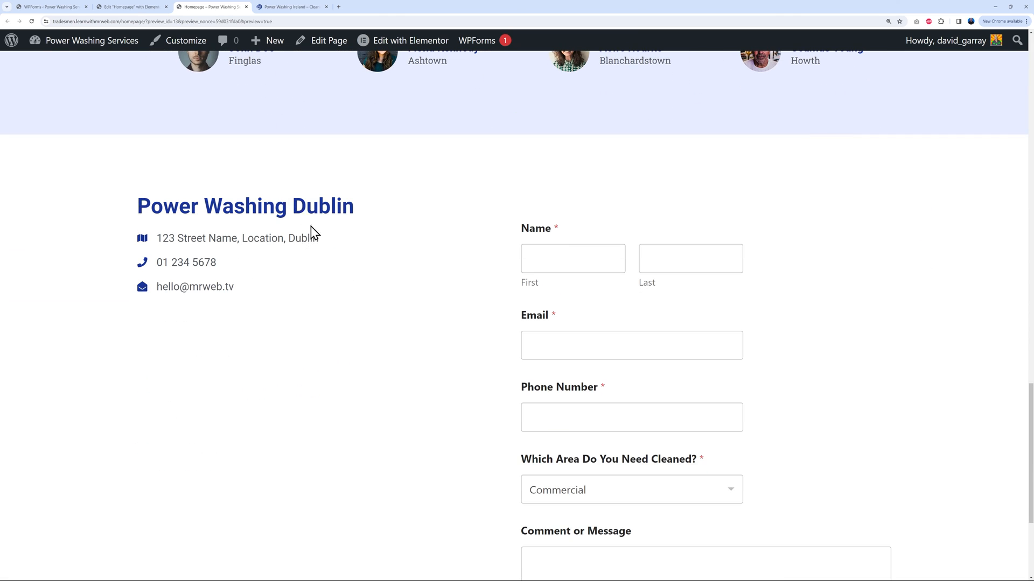
scroll(358, 265, down, 3)
scroll(778, 346, up, 3)
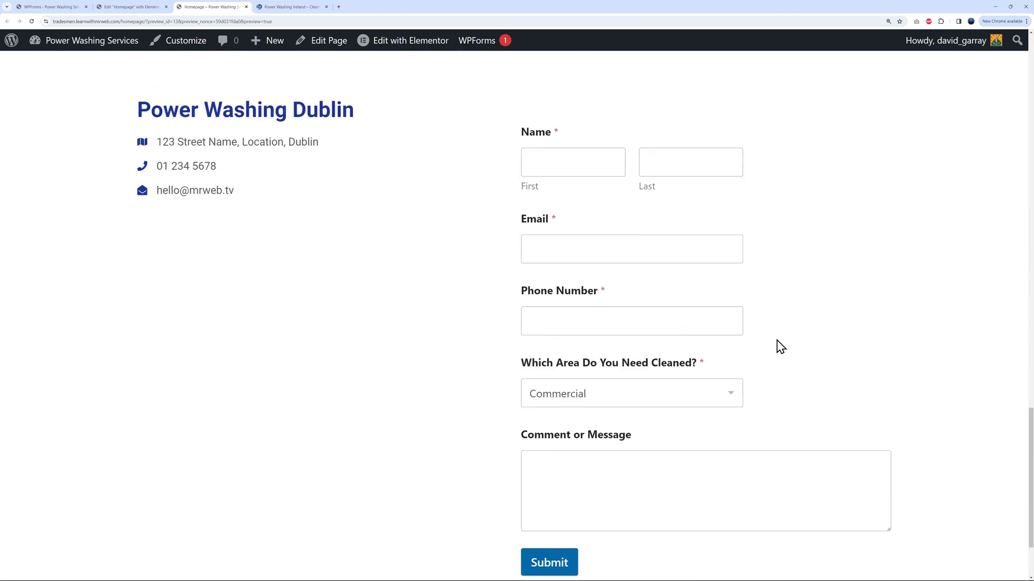
scroll(880, 415, down, 2)
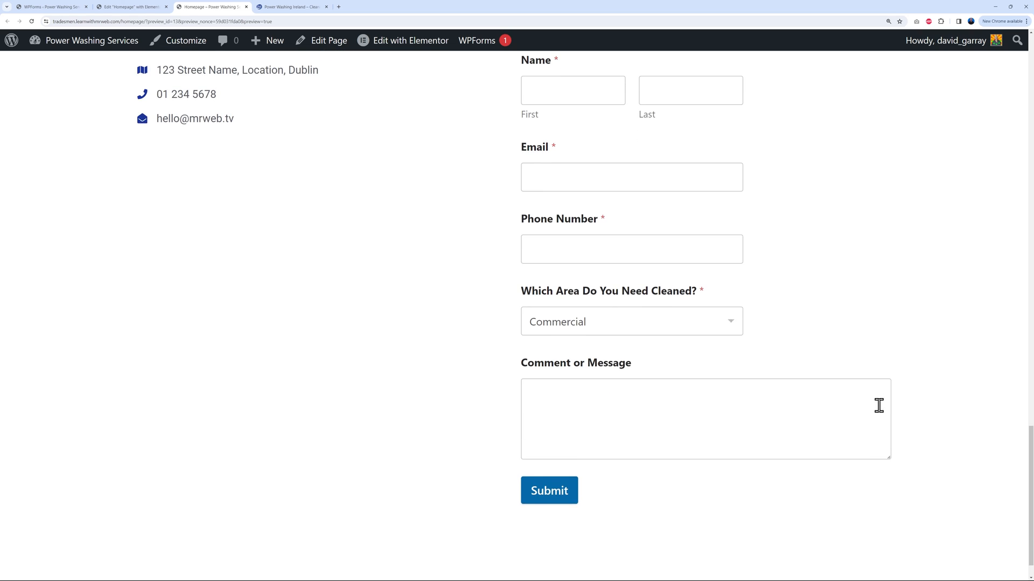
scroll(880, 406, up, 1)
scroll(906, 404, down, 1)
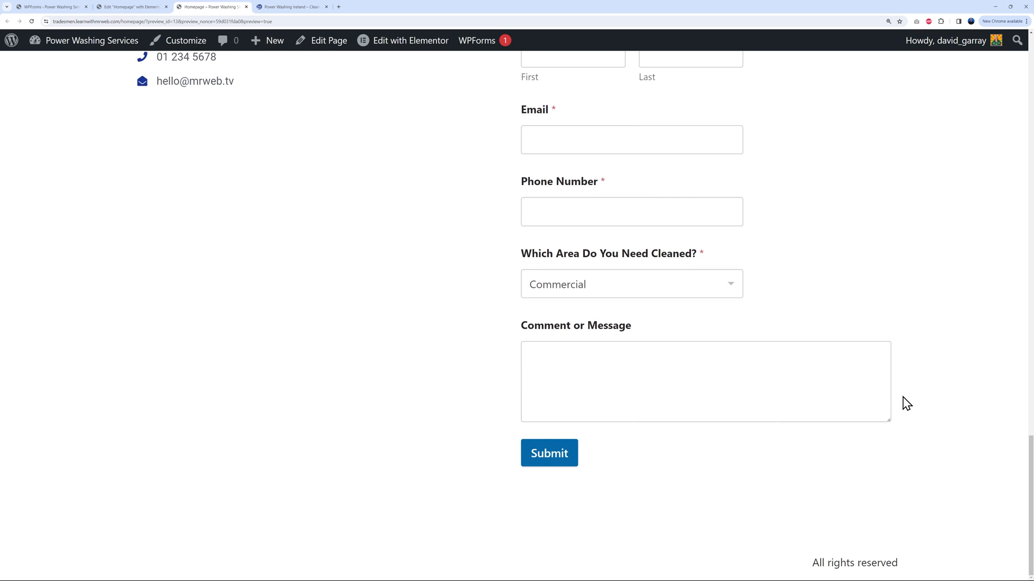
scroll(900, 397, up, 20)
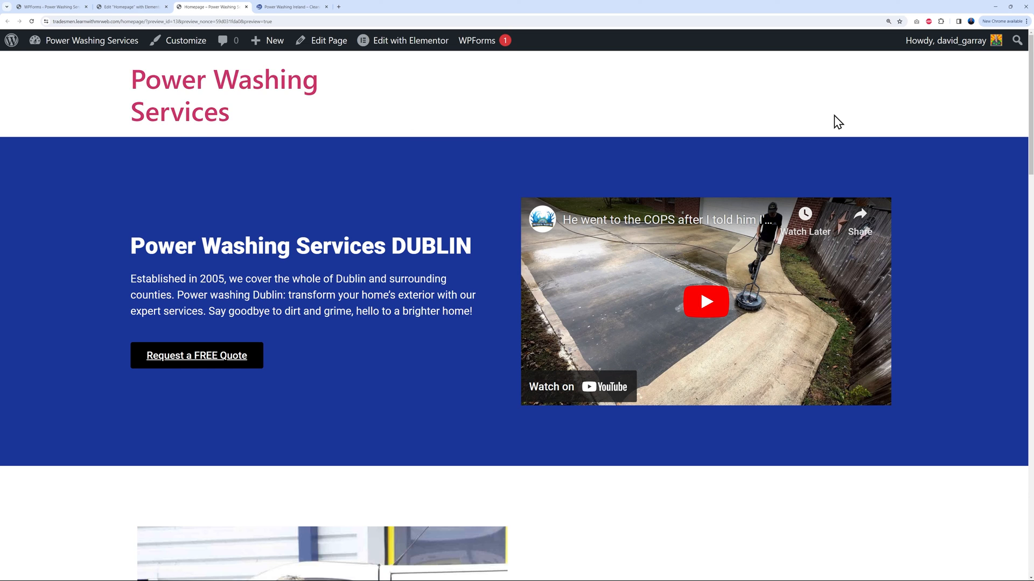
scroll(992, 288, down, 20)
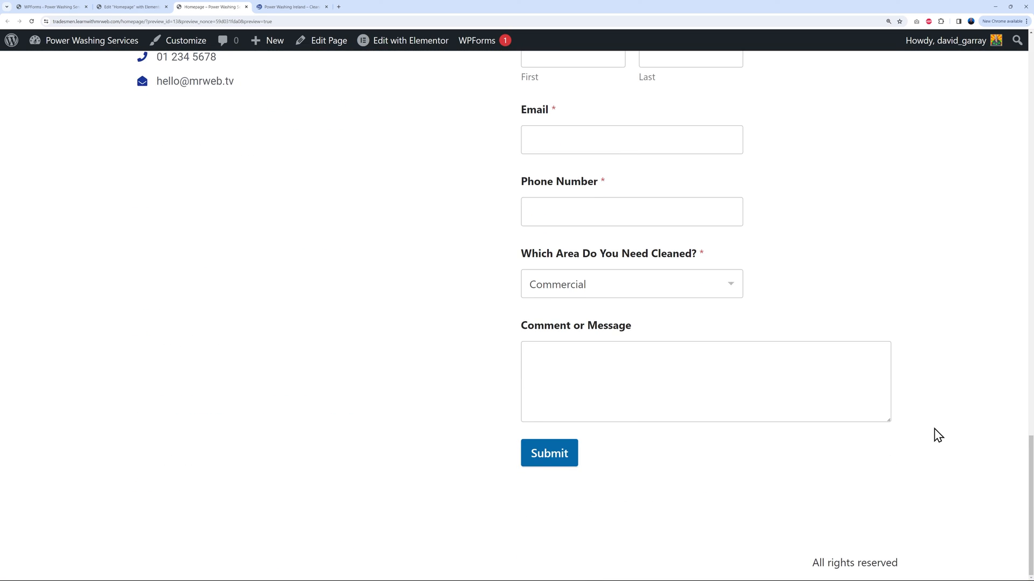
scroll(937, 434, up, 1)
scroll(922, 323, up, 2)
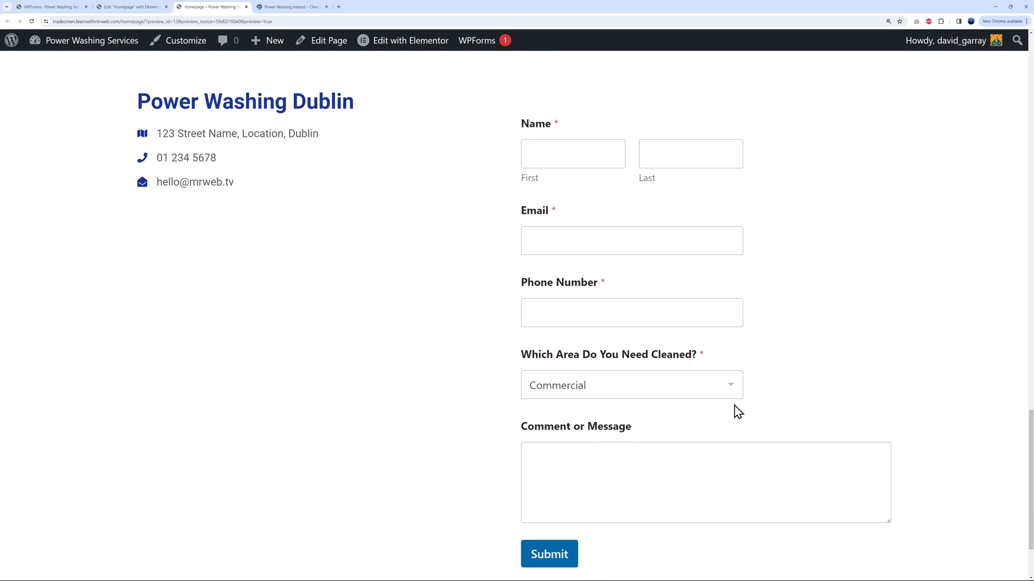
Submit a test Forecourt enquiry with name, email, phone and message, and see the thank-you message
click(722, 390)
click(797, 391)
click(544, 151)
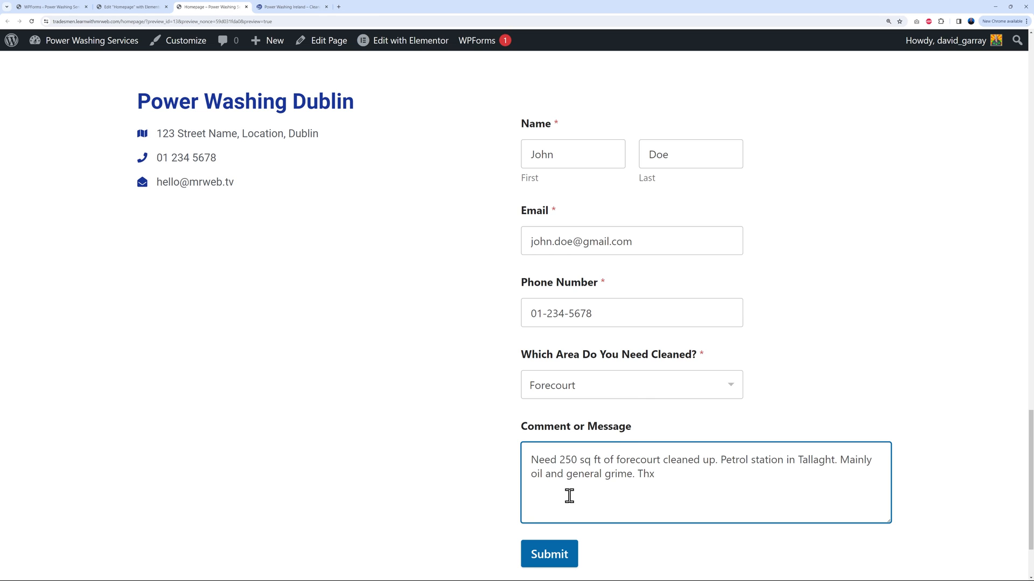
click(549, 554)
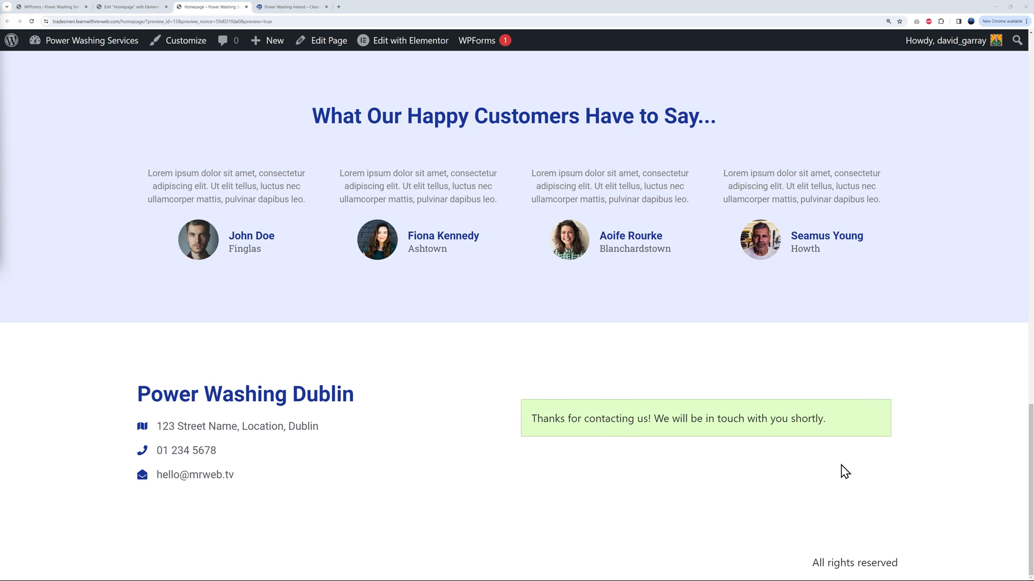
scroll(843, 471, up, 15)
scroll(843, 471, up, 1)
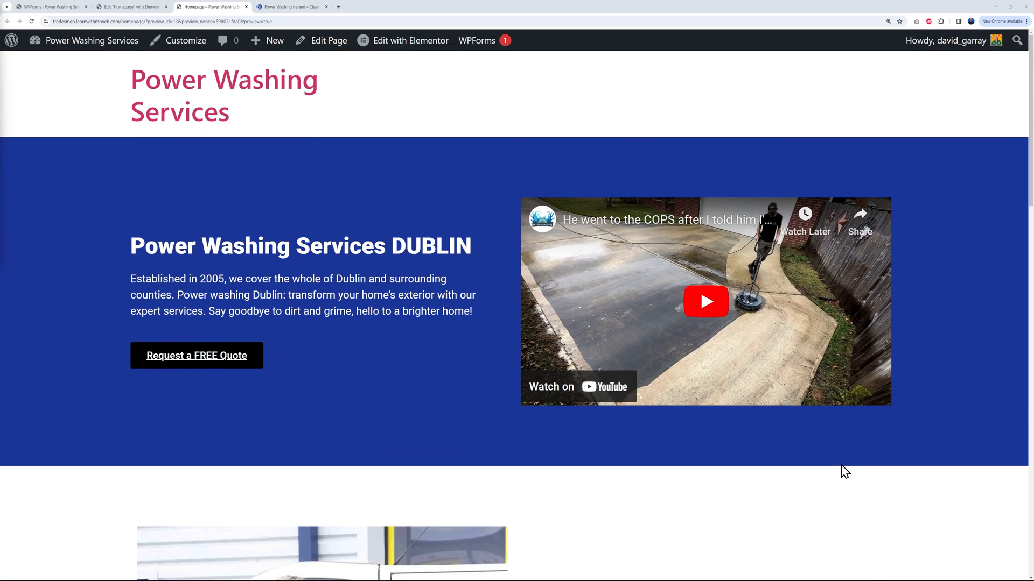
scroll(578, 509, down, 20)
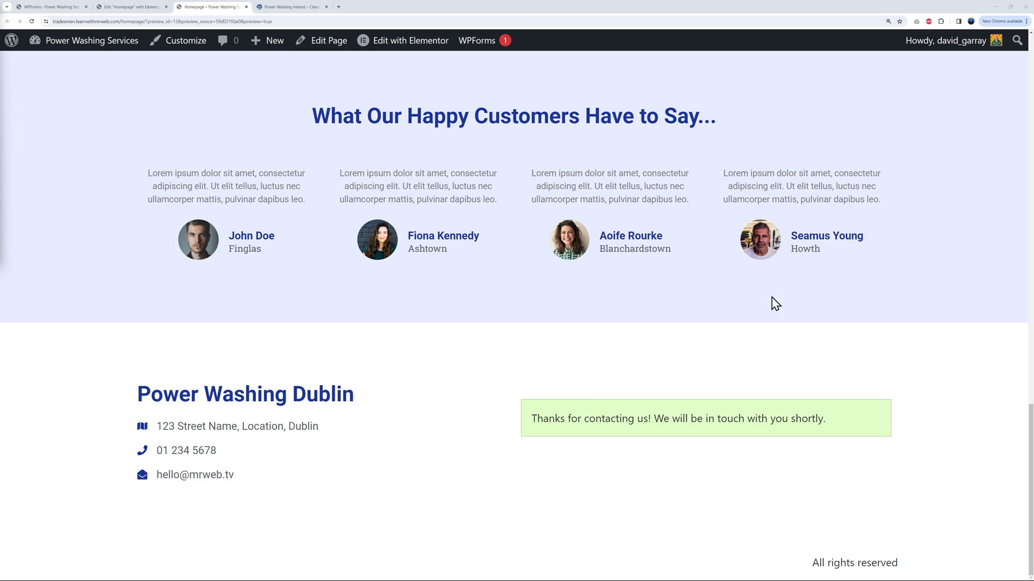
Give the form container the CSS ID request-a-quote and copy it
click(146, 7)
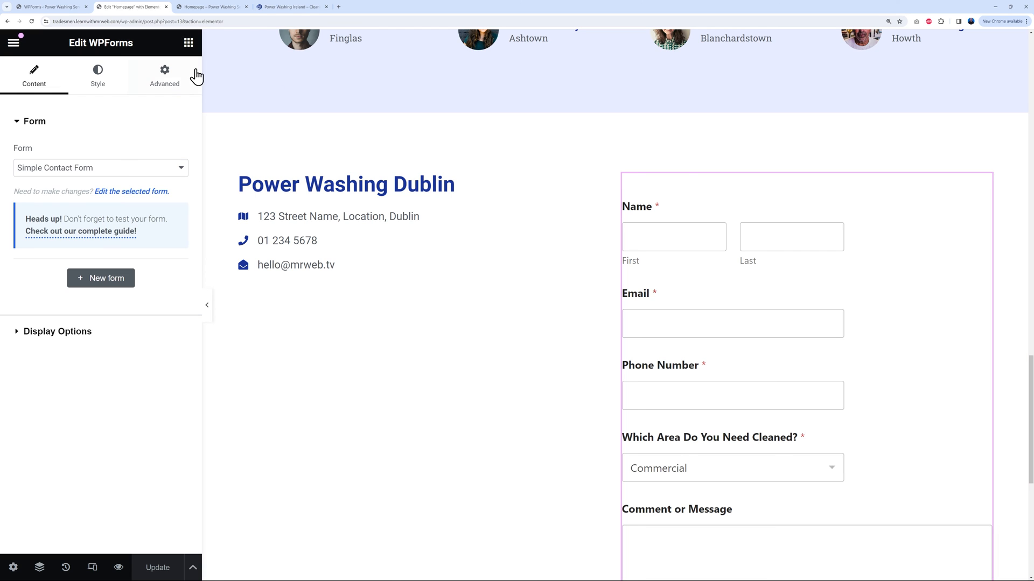
click(165, 77)
scroll(125, 359, down, 3)
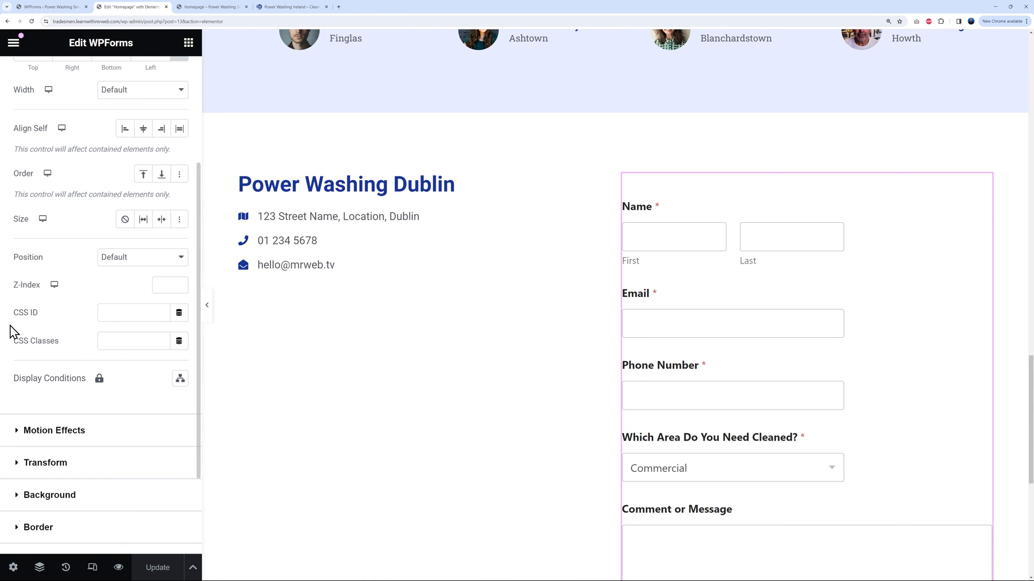
click(120, 315)
text(request-a-quote)
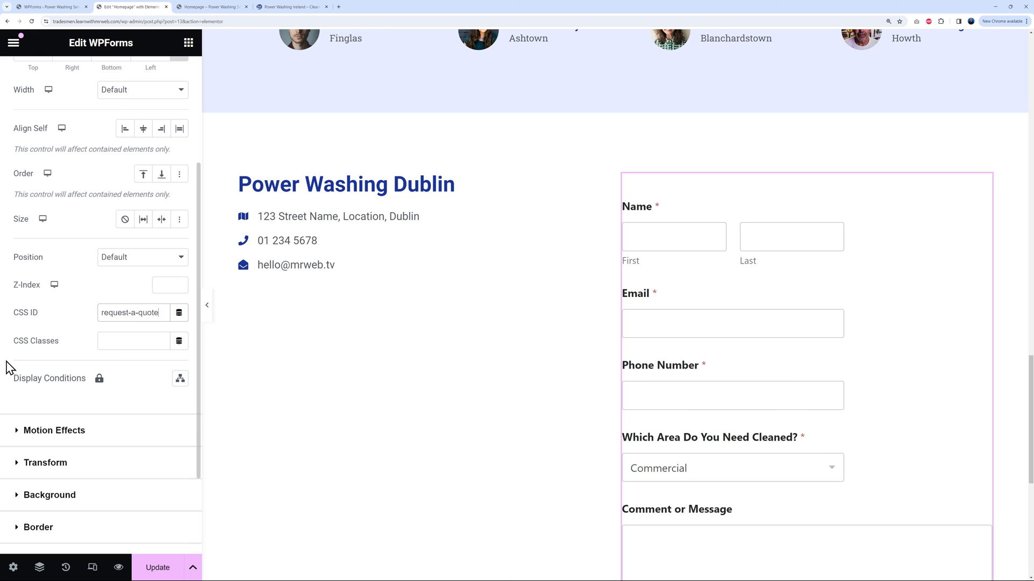
key(ctrl+a)
key(ctrl+c)
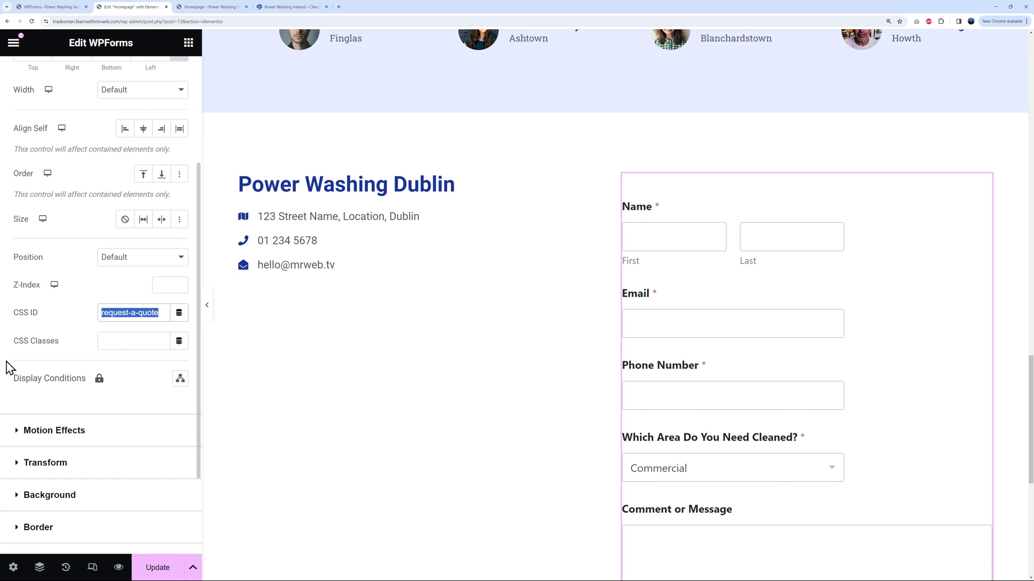
scroll(516, 368, up, 15)
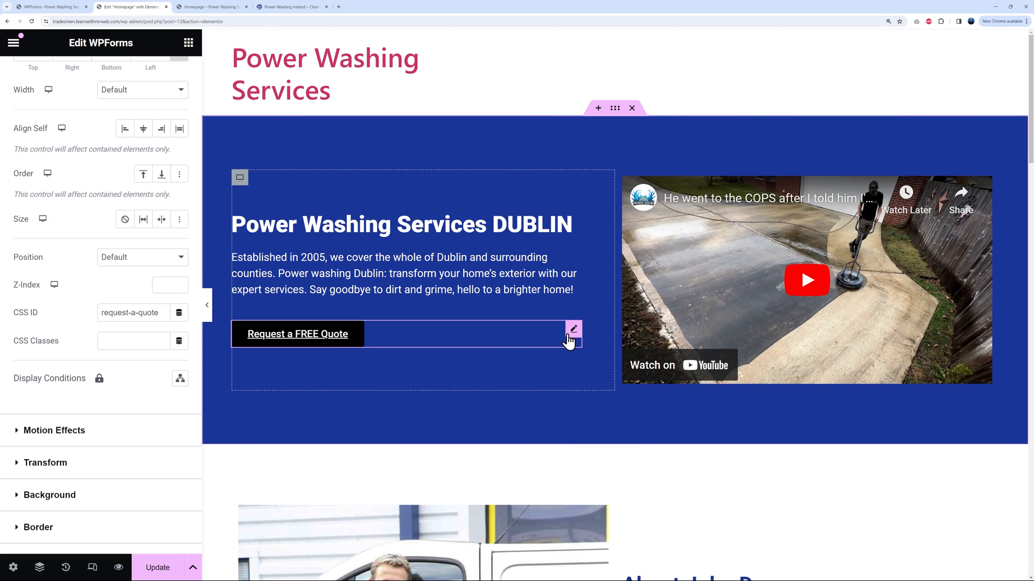
Link the Request a FREE Quote button to #request-a-quote, update, and open the preview
click(570, 331)
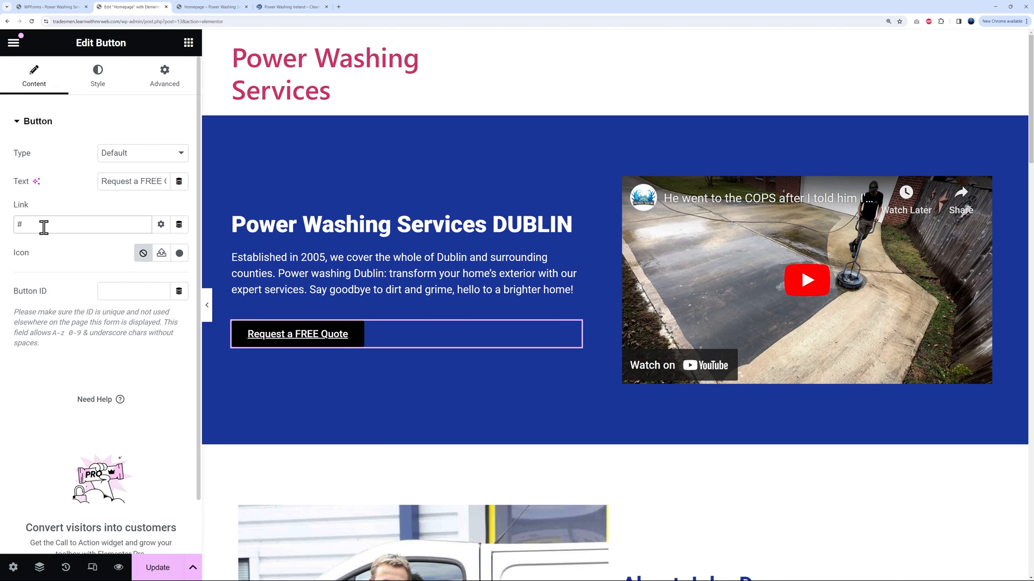
key(ctrl+v)
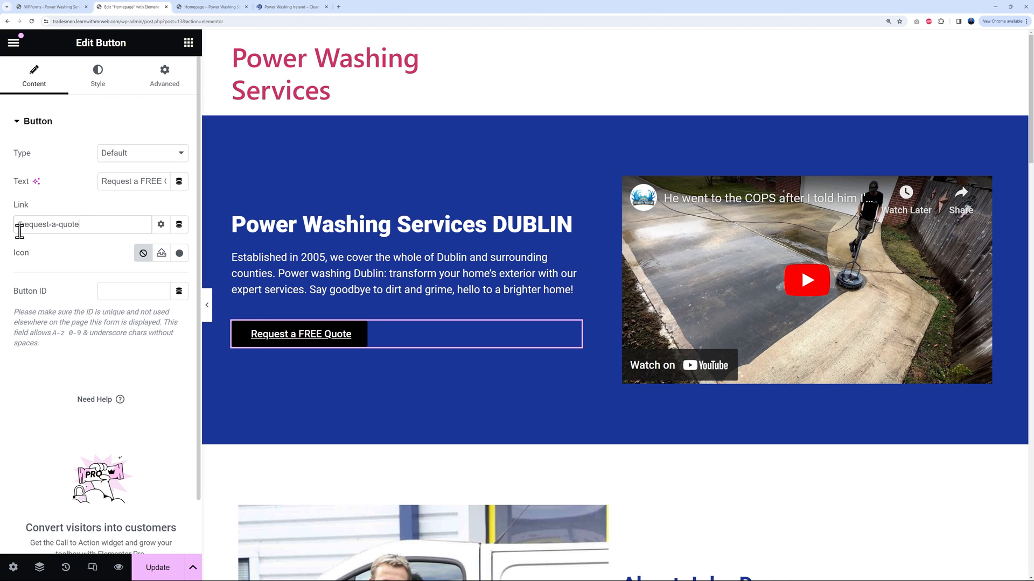
click(159, 568)
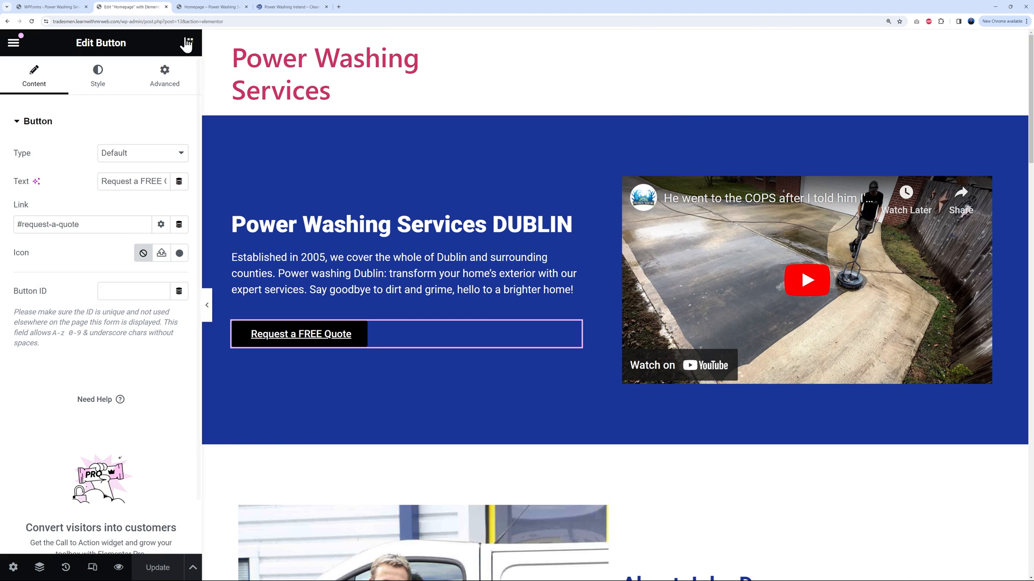
click(204, 7)
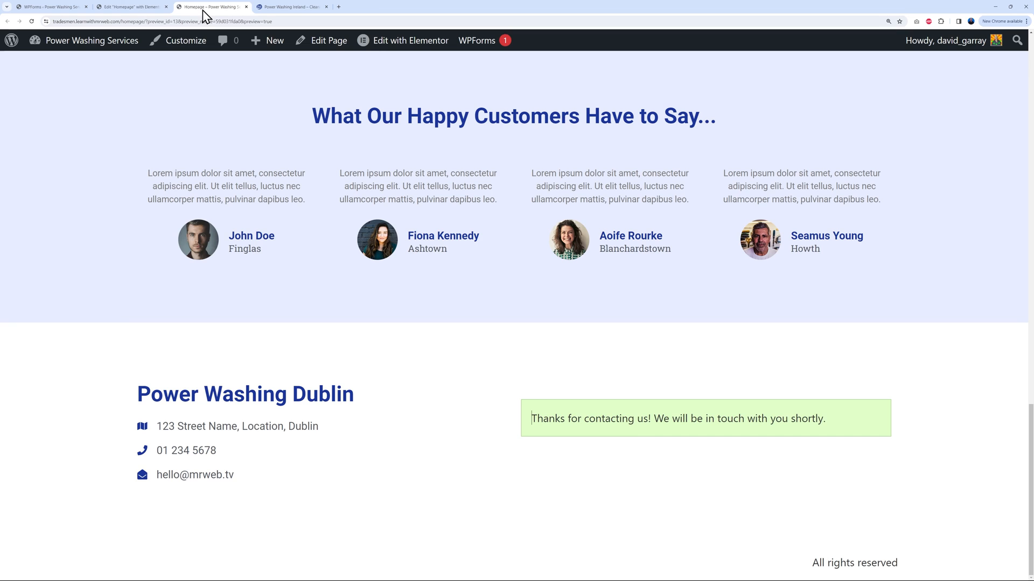
Reload the preview, confirm Request a FREE Quote jumps to the form, then return to WPForms
click(32, 22)
scroll(334, 291, up, 20)
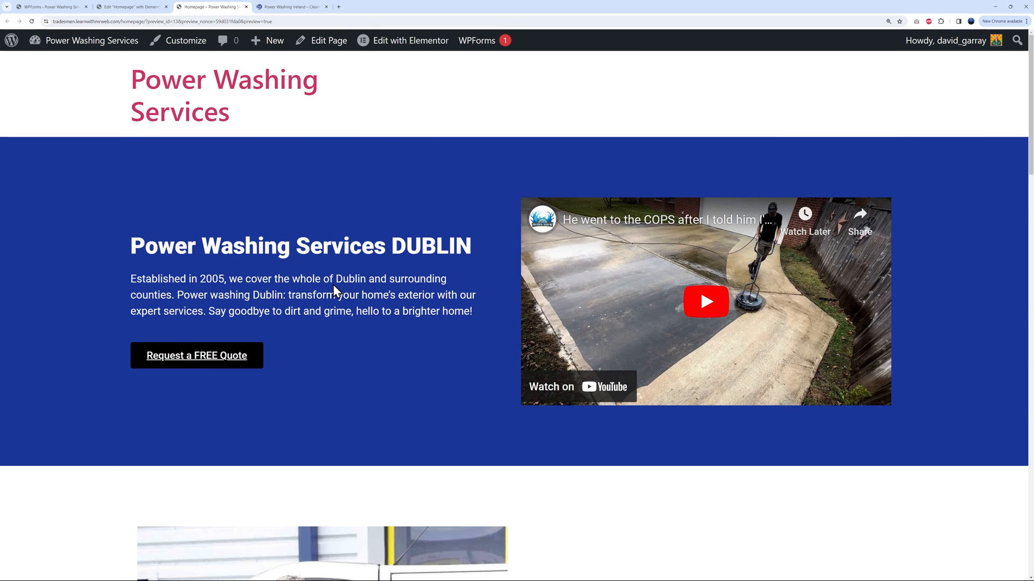
click(224, 356)
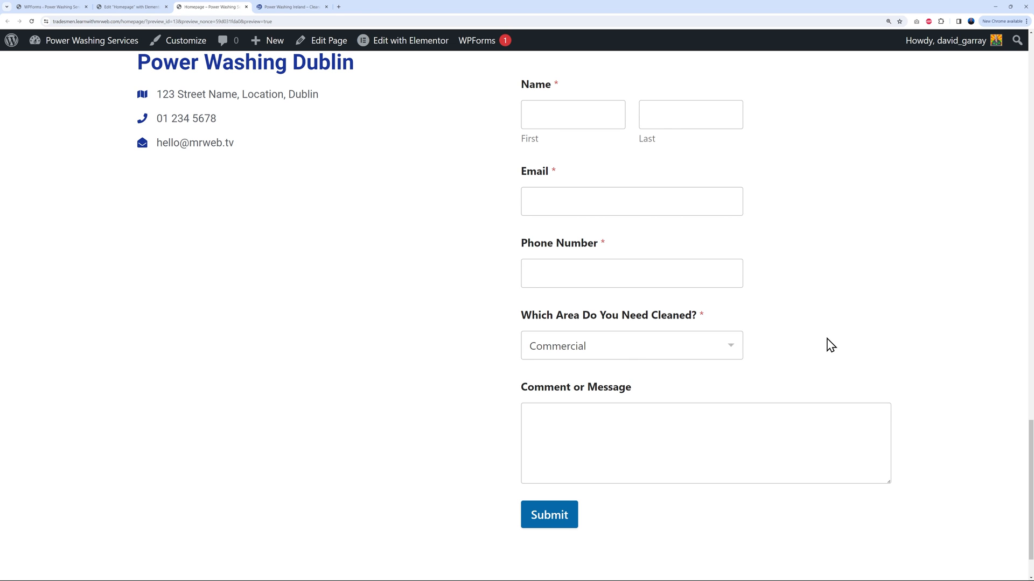
scroll(829, 343, up, 15)
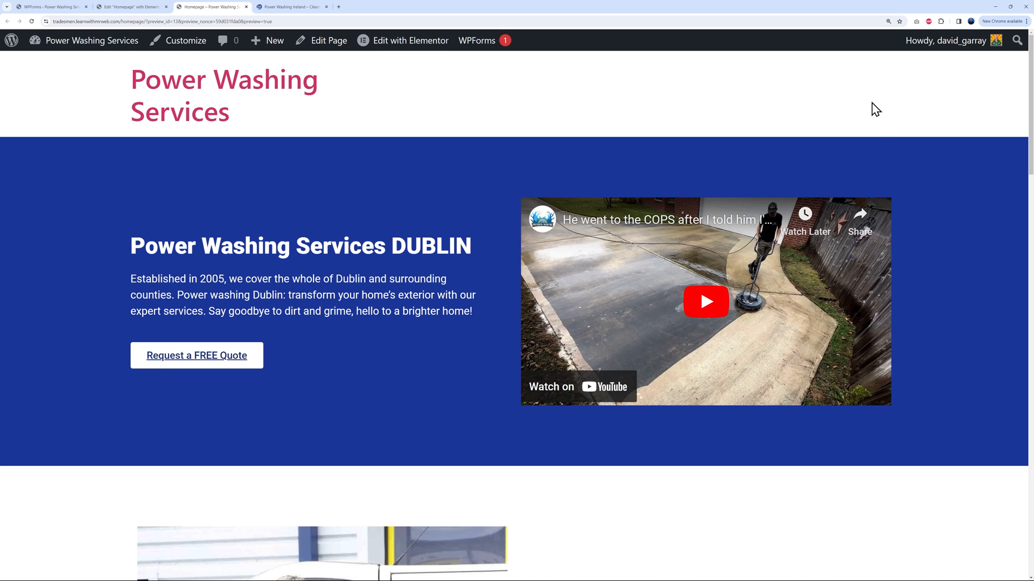
scroll(995, 253, down, 15)
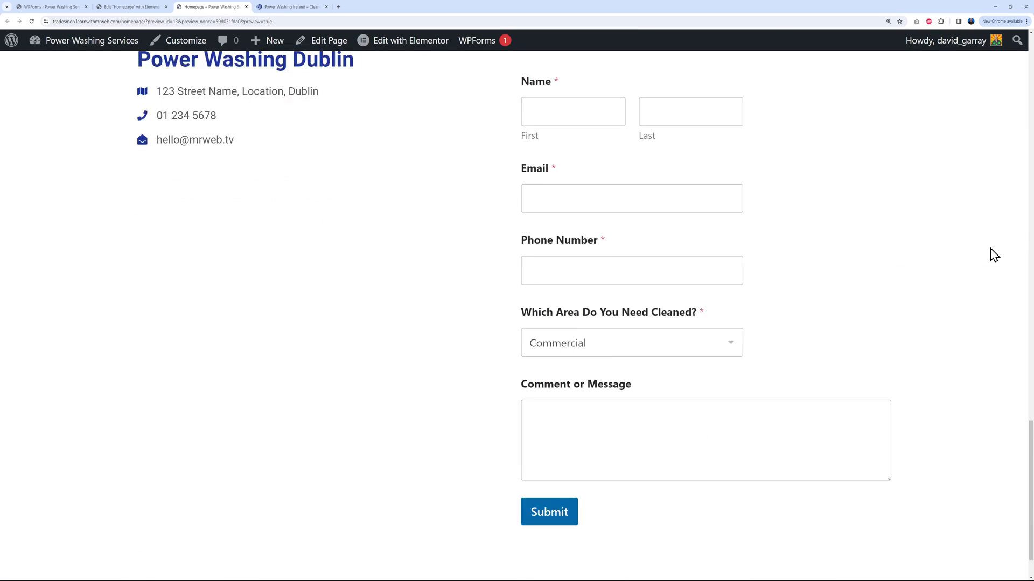
scroll(994, 256, up, 15)
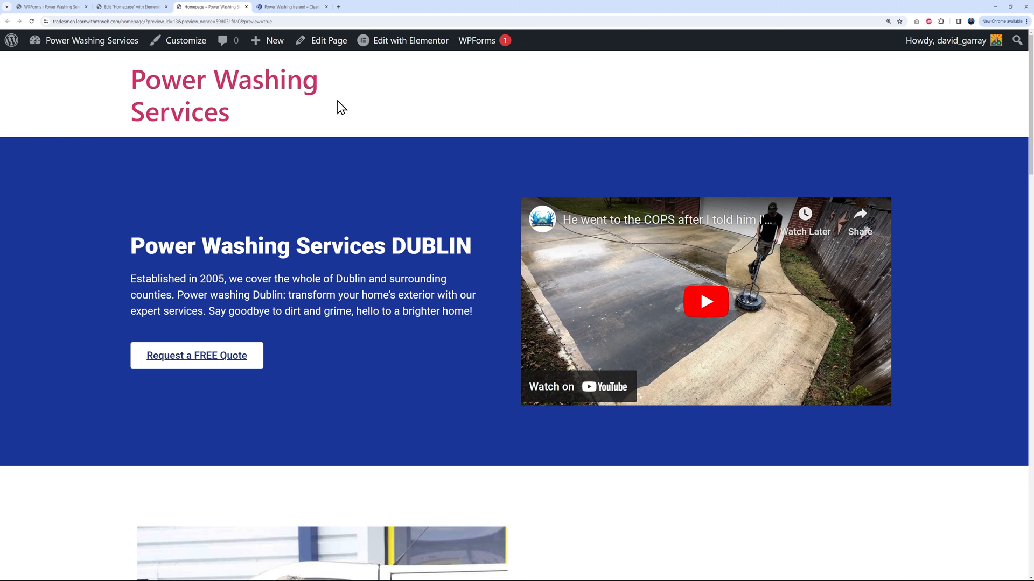
click(52, 7)
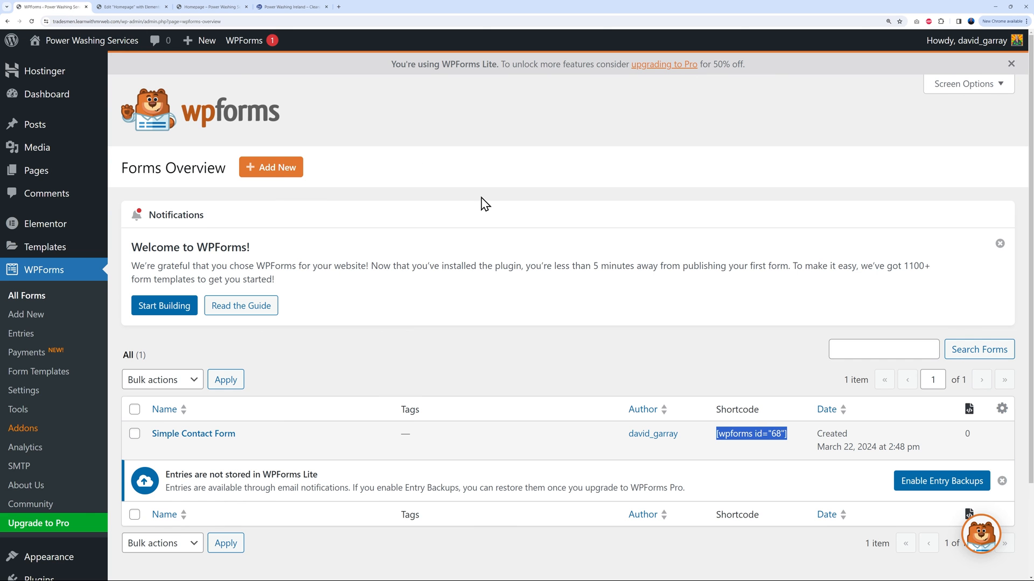
Start a new template in the Elementor Header & Footer Builder, skipping the onboarding
scroll(411, 284, down, 2)
mouse_move(86, 451)
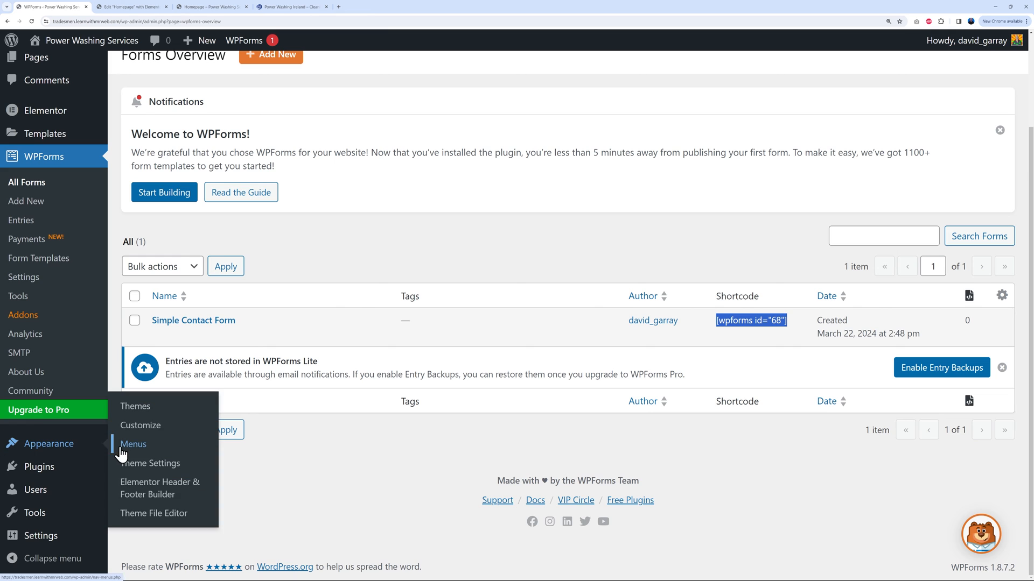
click(161, 502)
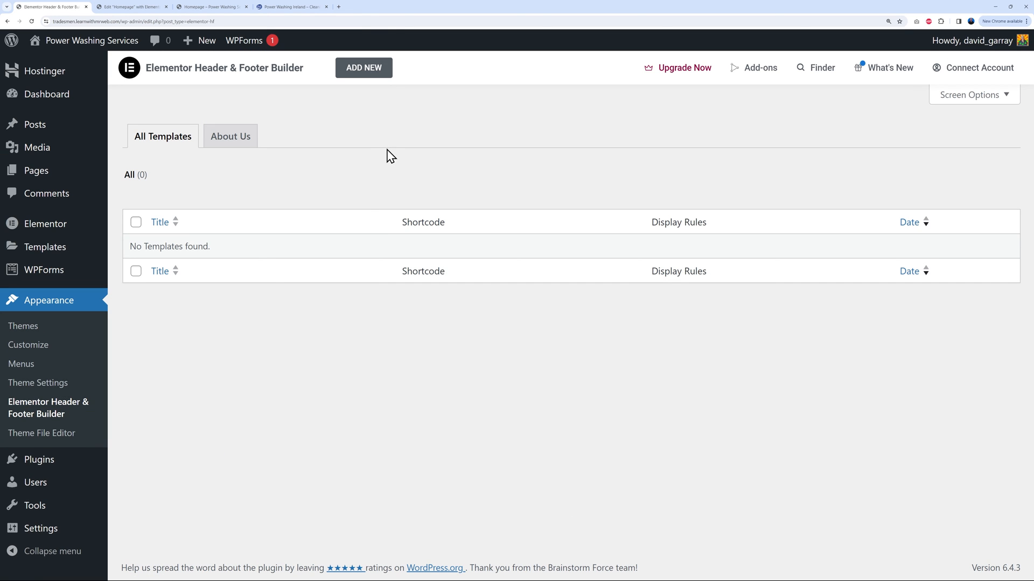
click(361, 70)
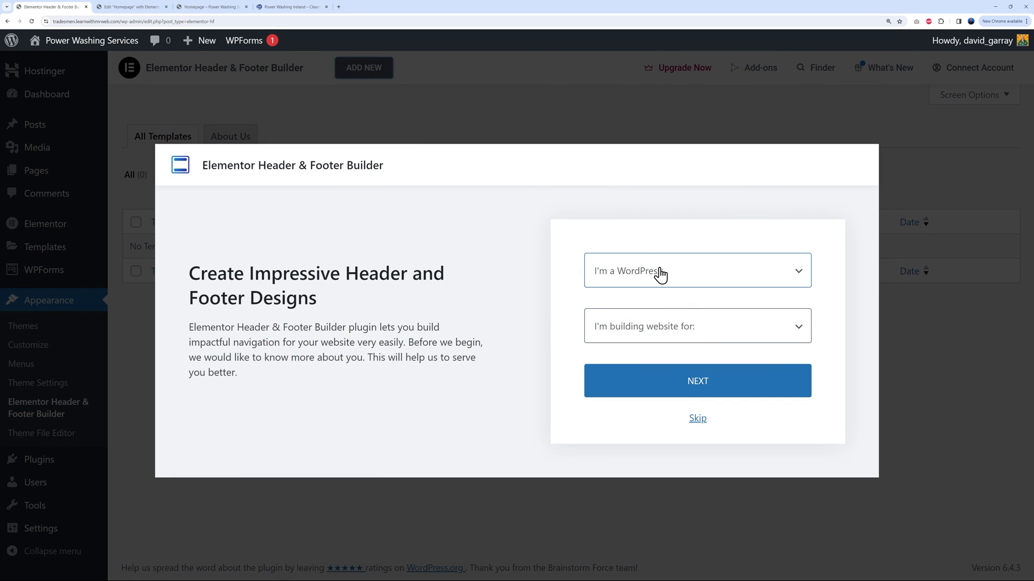
click(657, 274)
click(697, 419)
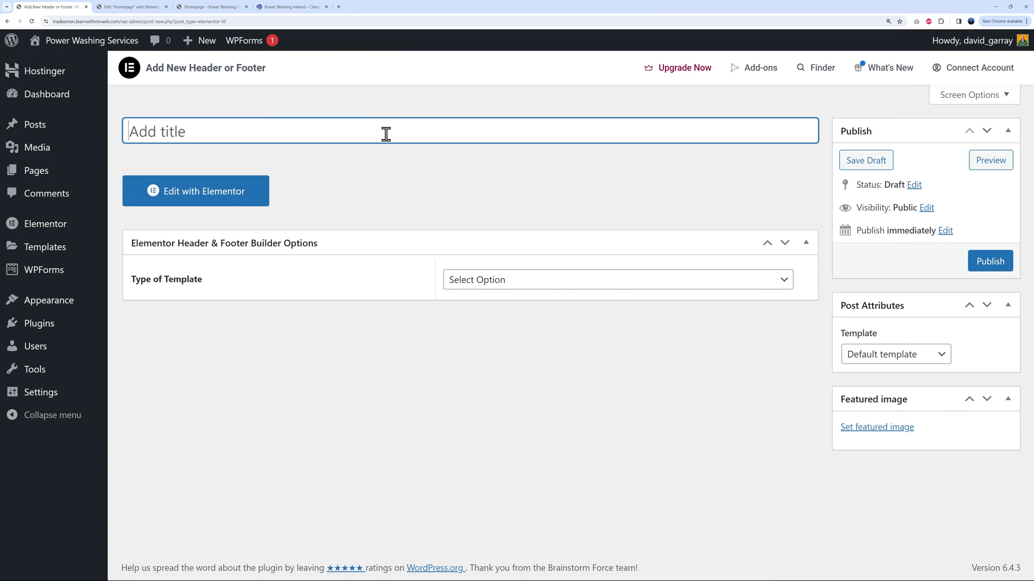
Publish 'Header Section' as a Header on Entire Website for All users, then edit with Elementor
text(Header Section)
click(566, 281)
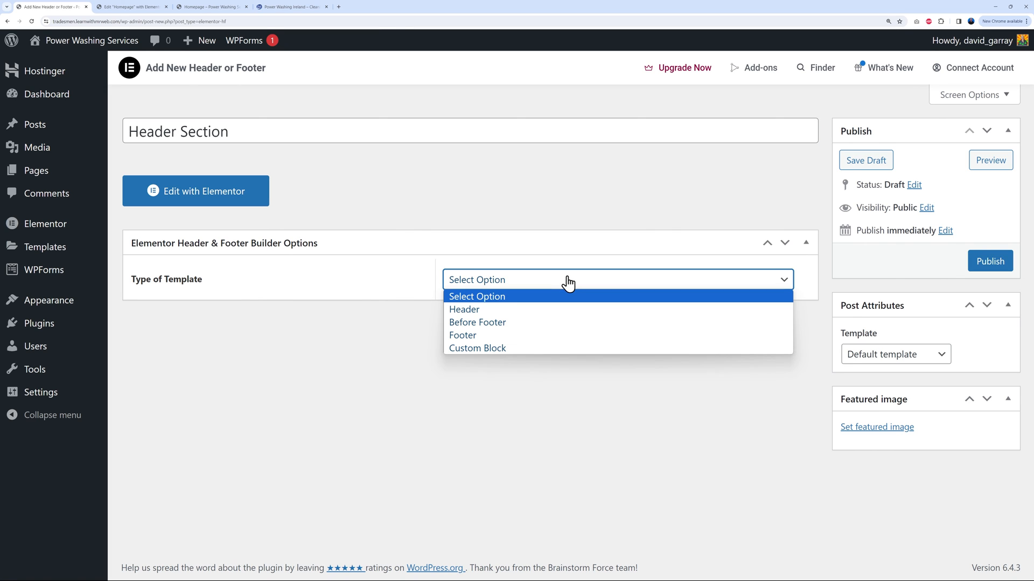
click(552, 311)
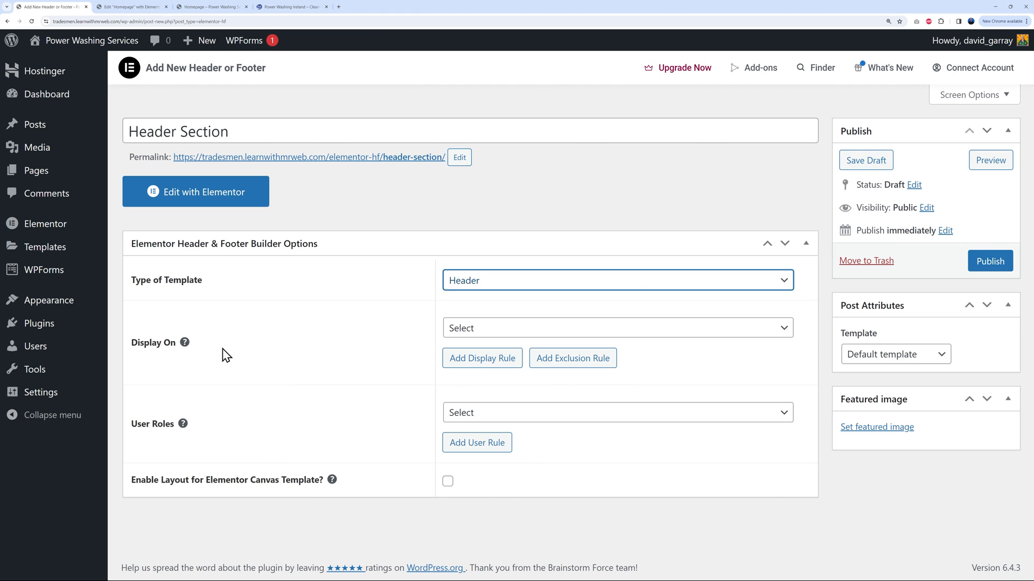
click(498, 329)
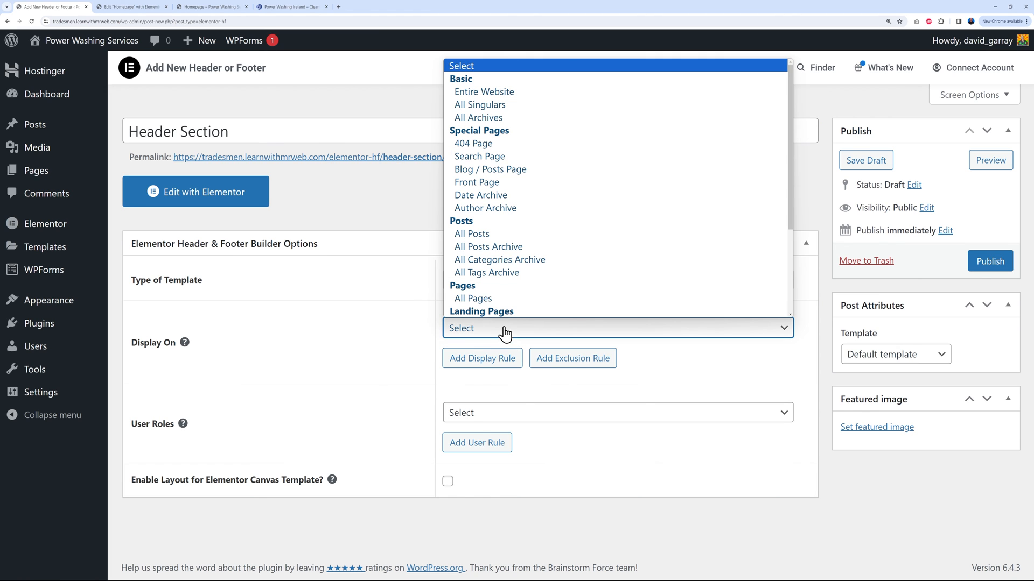
click(520, 95)
click(502, 415)
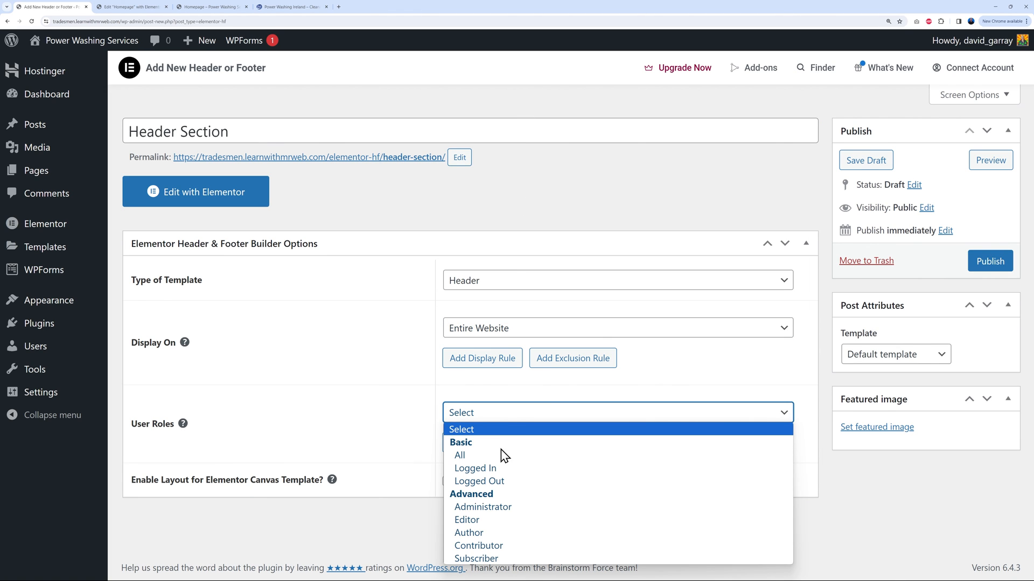
click(463, 453)
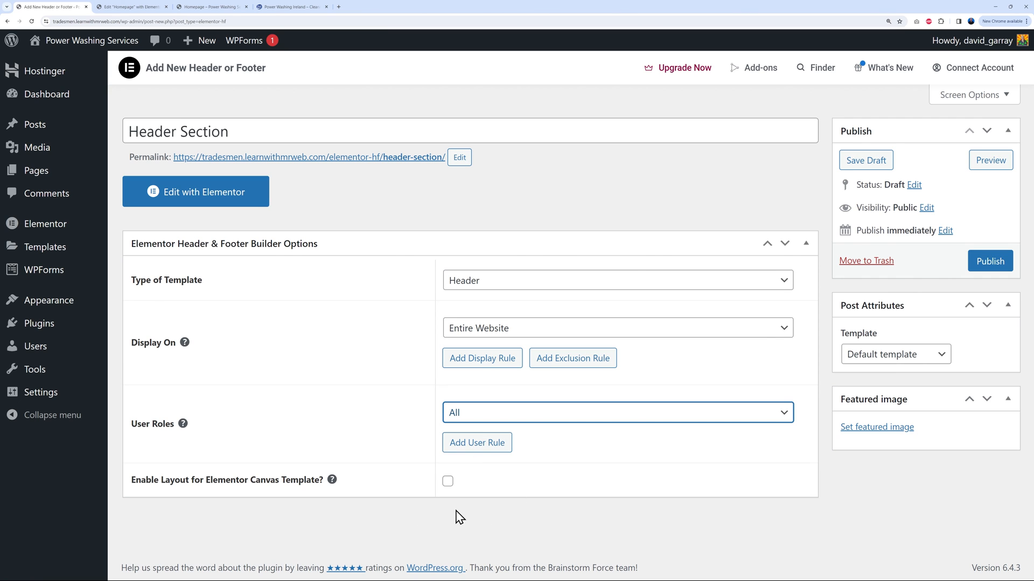
click(980, 259)
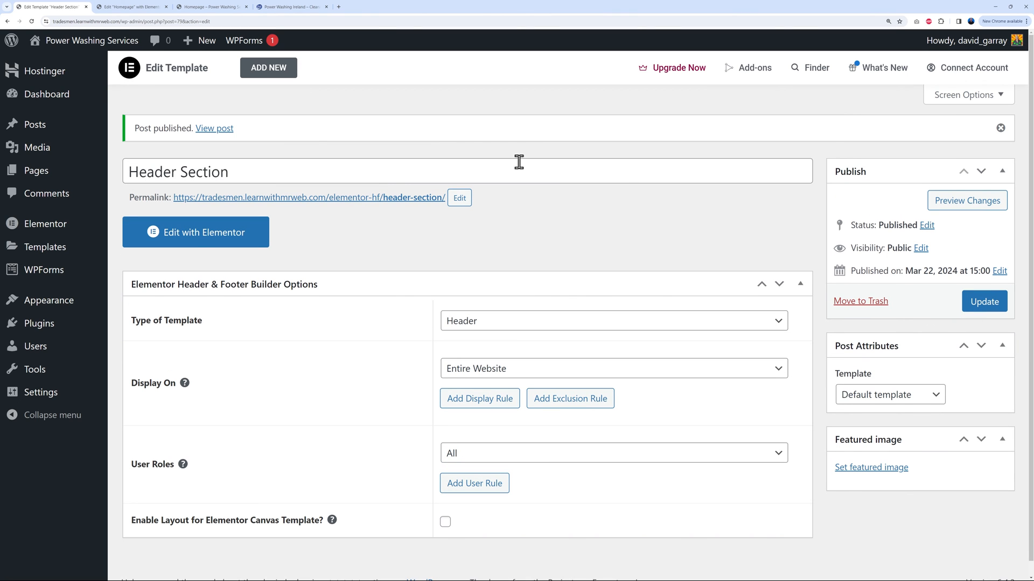
click(200, 237)
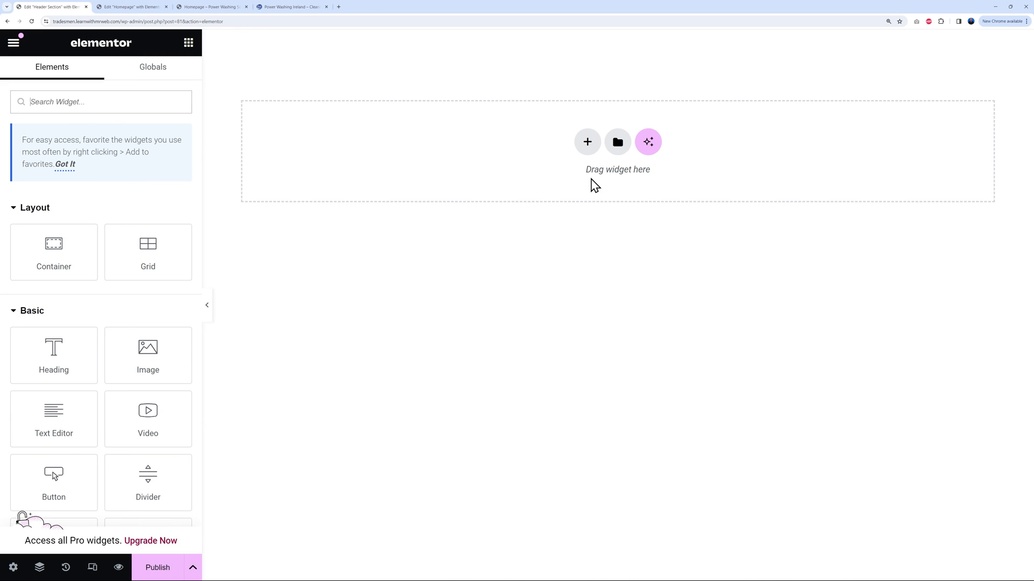
Add a Flexbox container with a two-column structure to the header
click(587, 142)
click(572, 207)
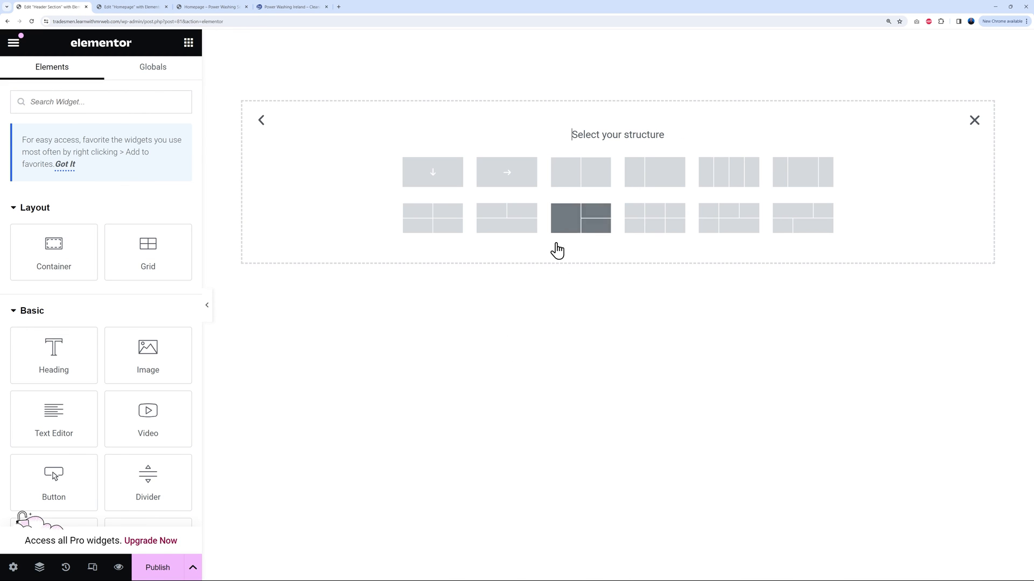
click(655, 178)
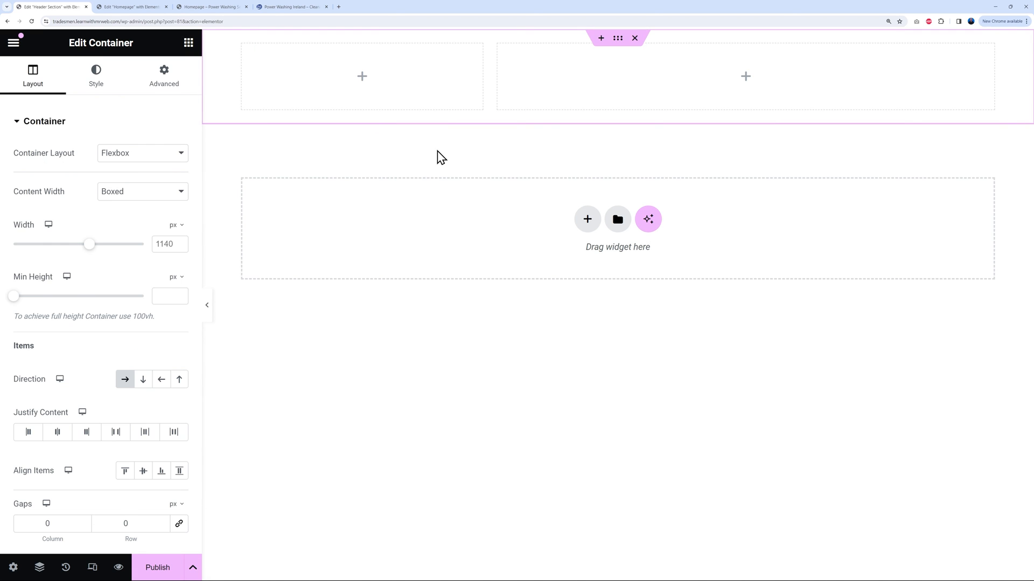
Place the uploaded MrWeb logo image in the left column and narrow it to about 16% width
click(188, 43)
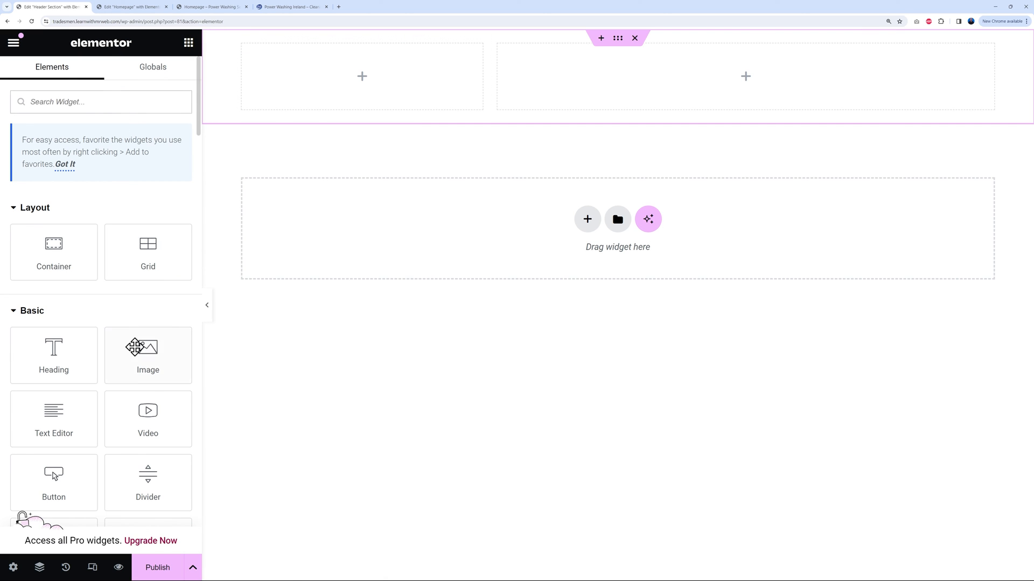
drag(154, 350, 330, 95)
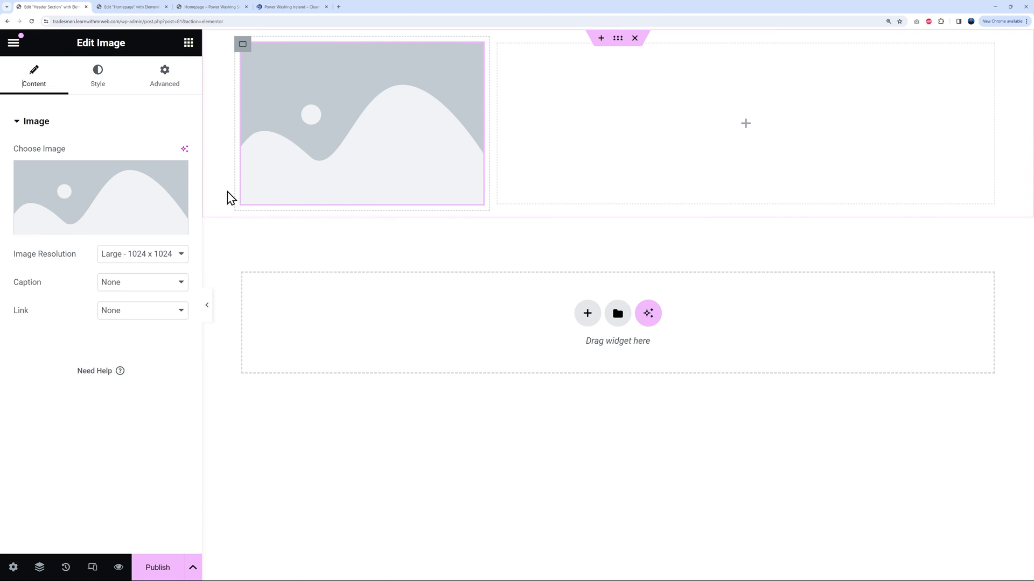
click(122, 207)
click(199, 102)
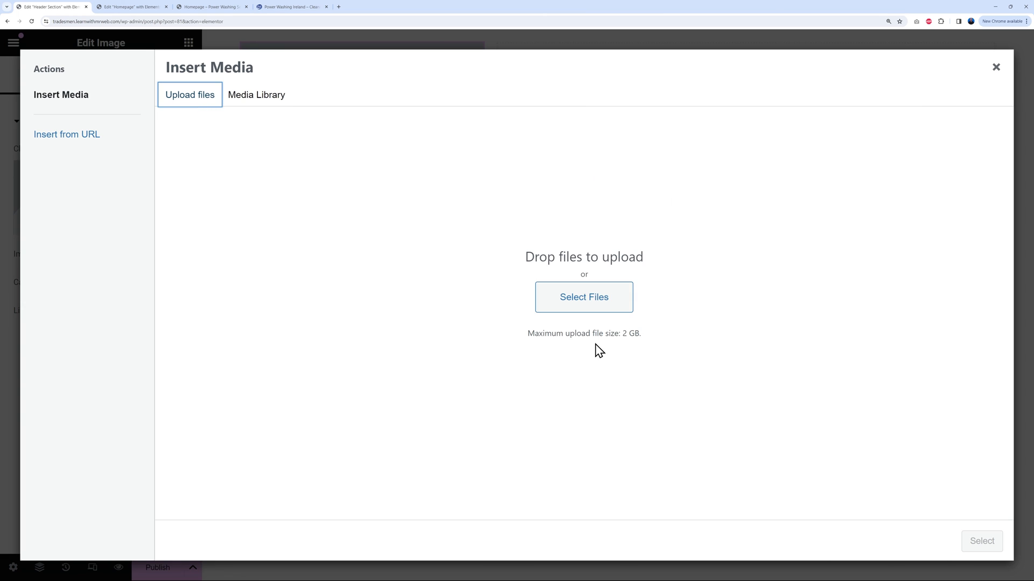
click(605, 305)
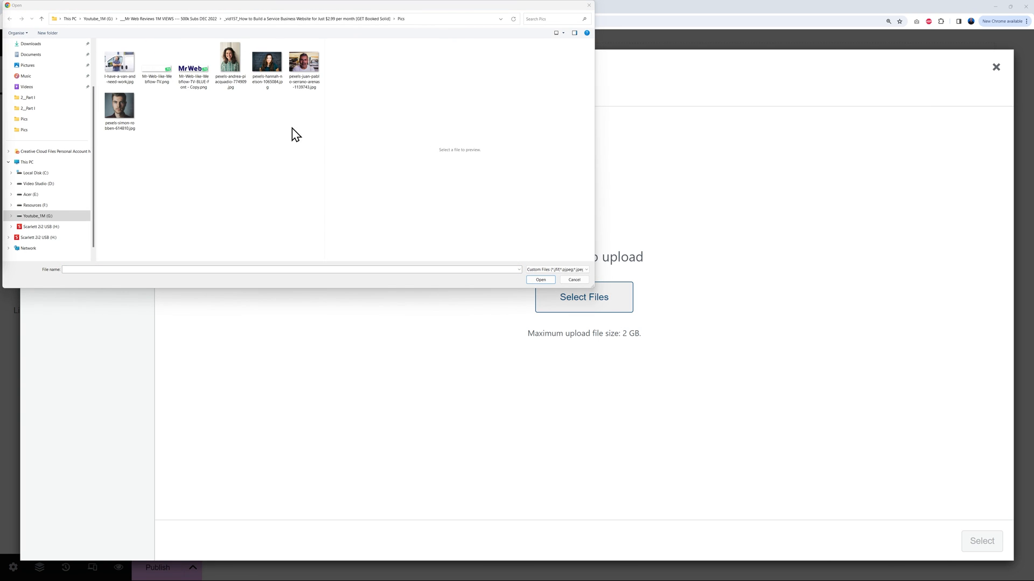
click(192, 70)
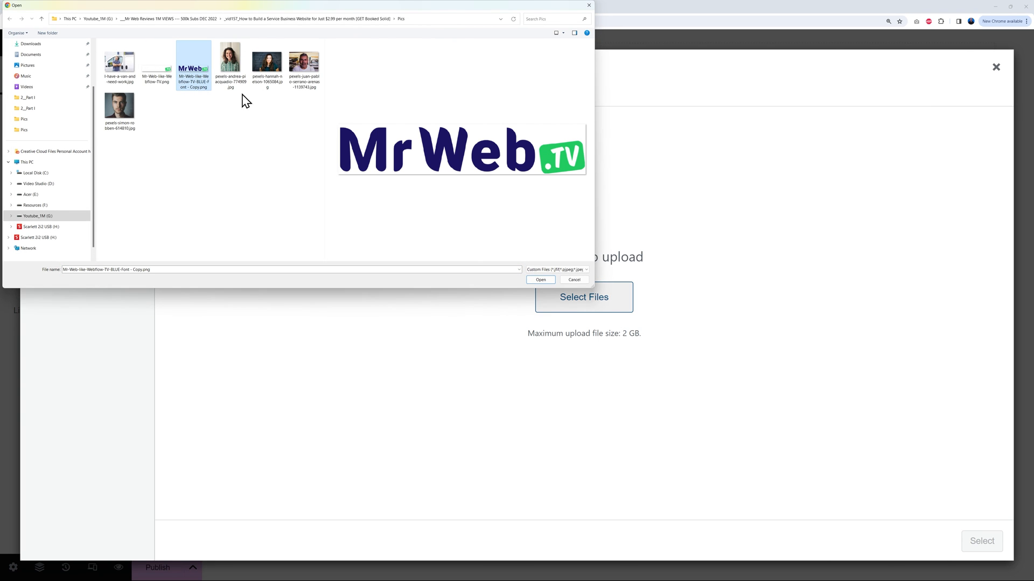
click(541, 280)
click(978, 541)
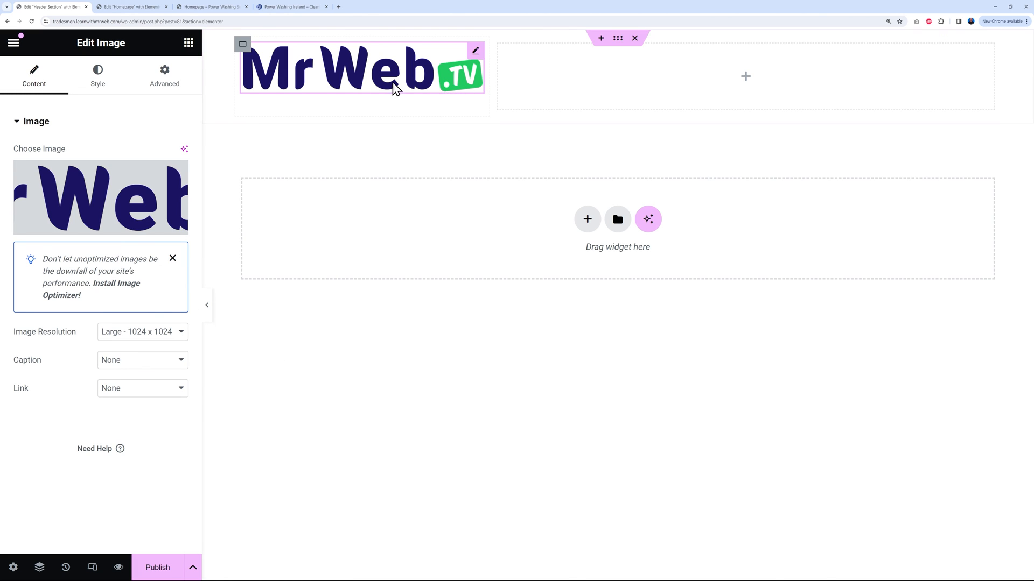
drag(488, 89, 367, 94)
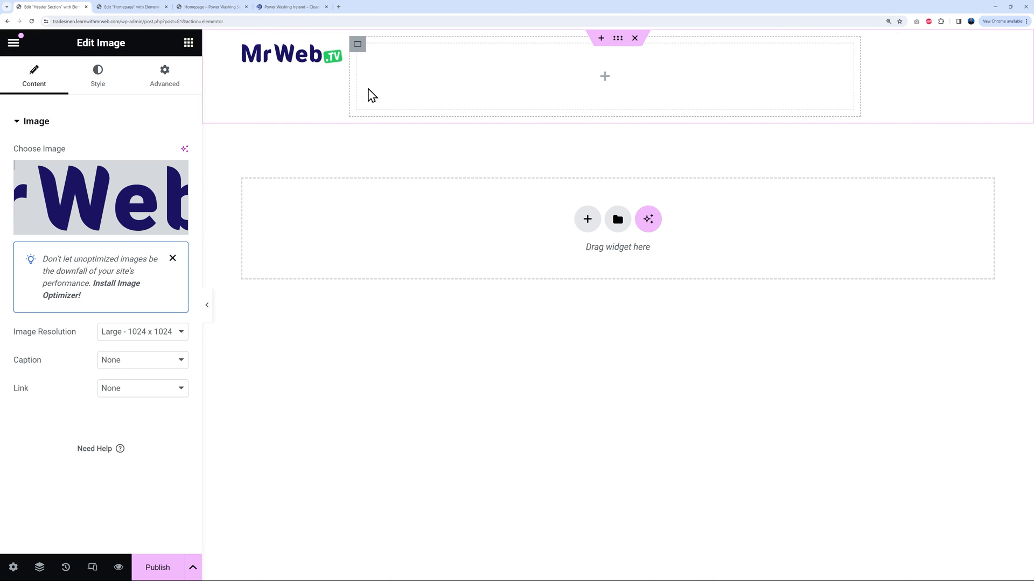
Add a heading reading 'Call 01-234-5678' in the empty header column
click(188, 43)
drag(78, 354, 492, 95)
drag(119, 170, 16, 171)
text(Ca)
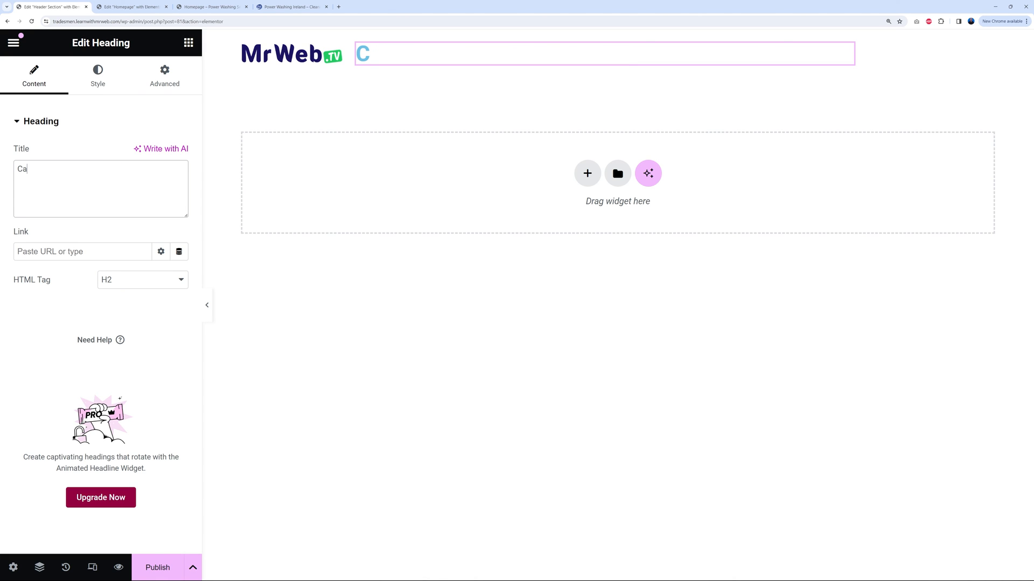
text(ll 01-234-5678)
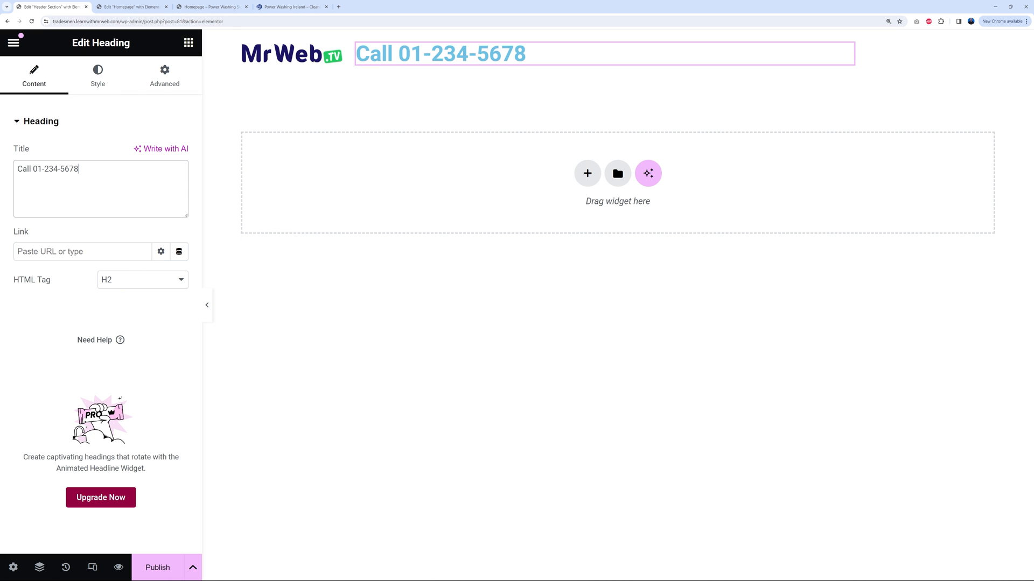
Colour the phone heading Main Blue and align it right
click(93, 91)
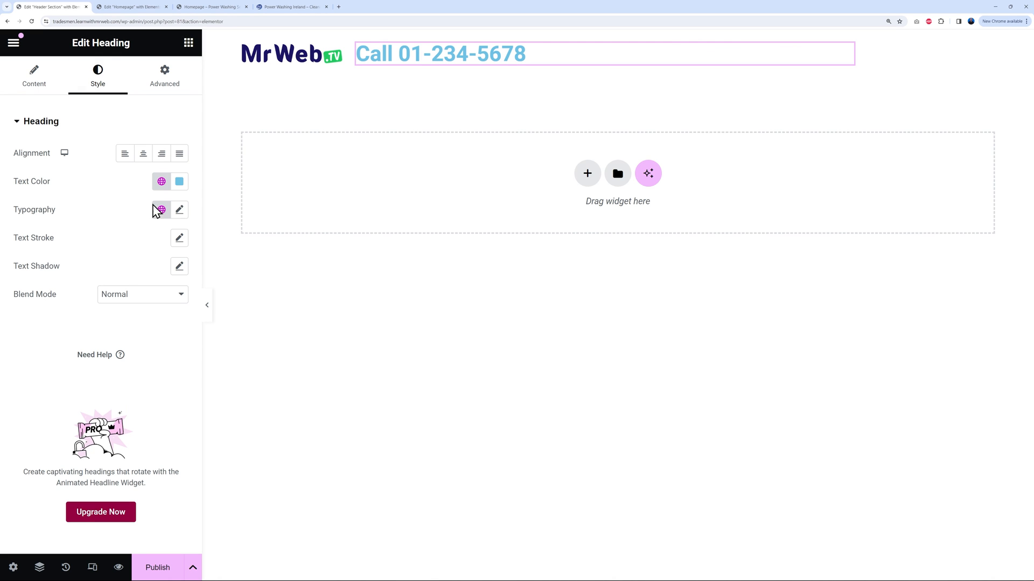
click(161, 184)
click(69, 350)
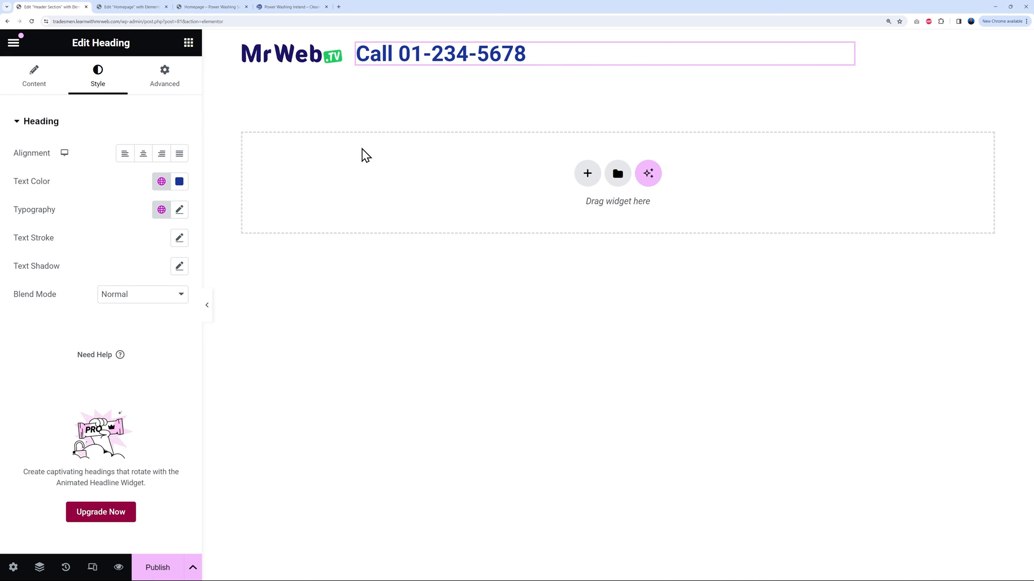
click(161, 154)
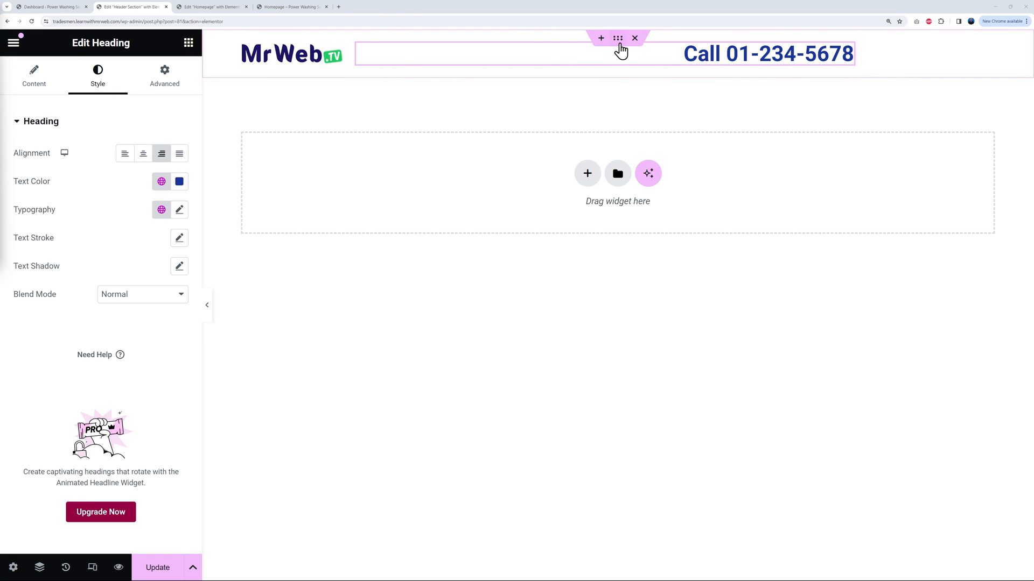
Set the header container's Justify Content to Space Evenly and save
click(618, 40)
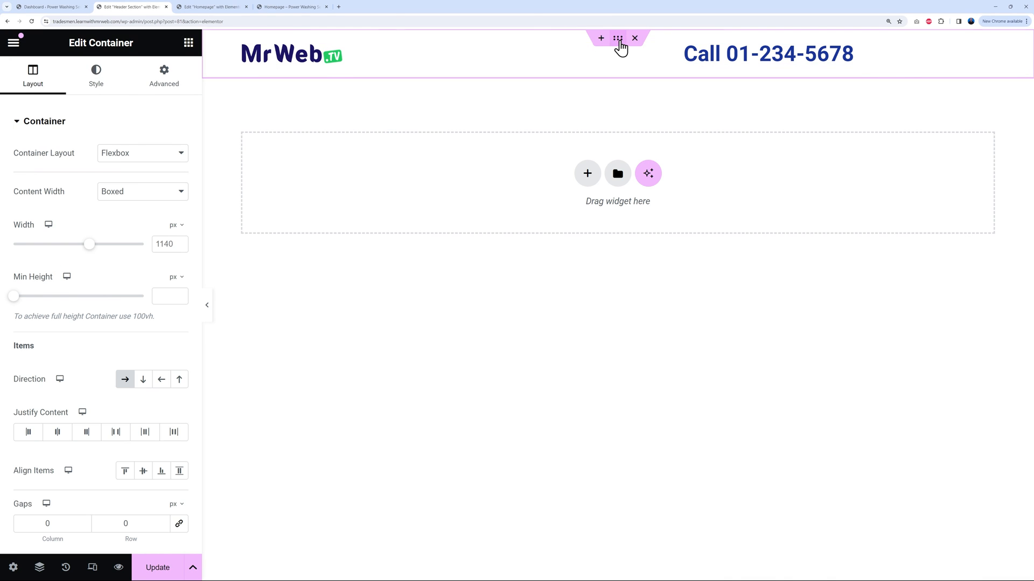
click(172, 434)
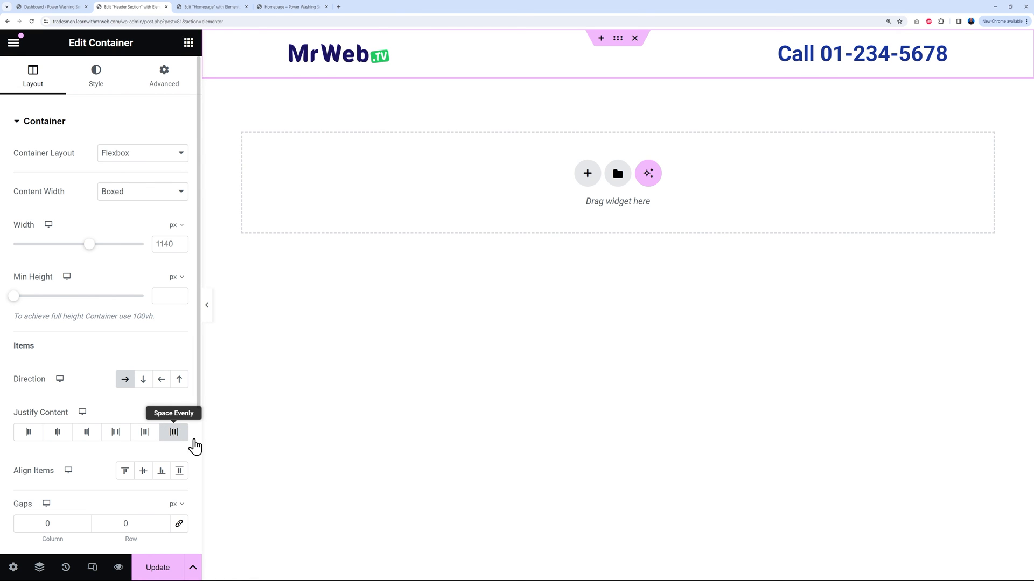
click(152, 573)
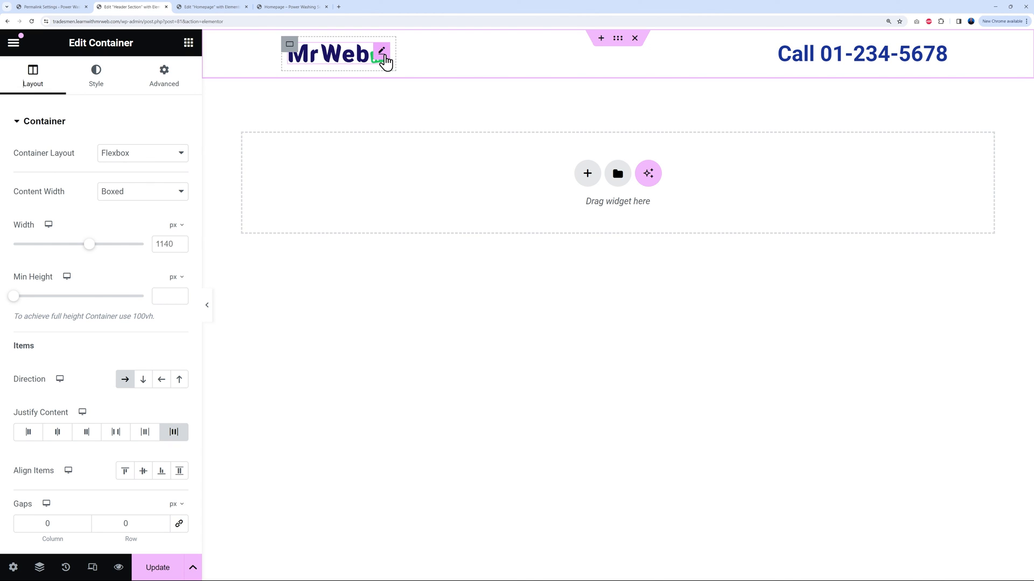
Link the logo to the site's home URL as a Custom URL, save, and exit to the dashboard
click(382, 53)
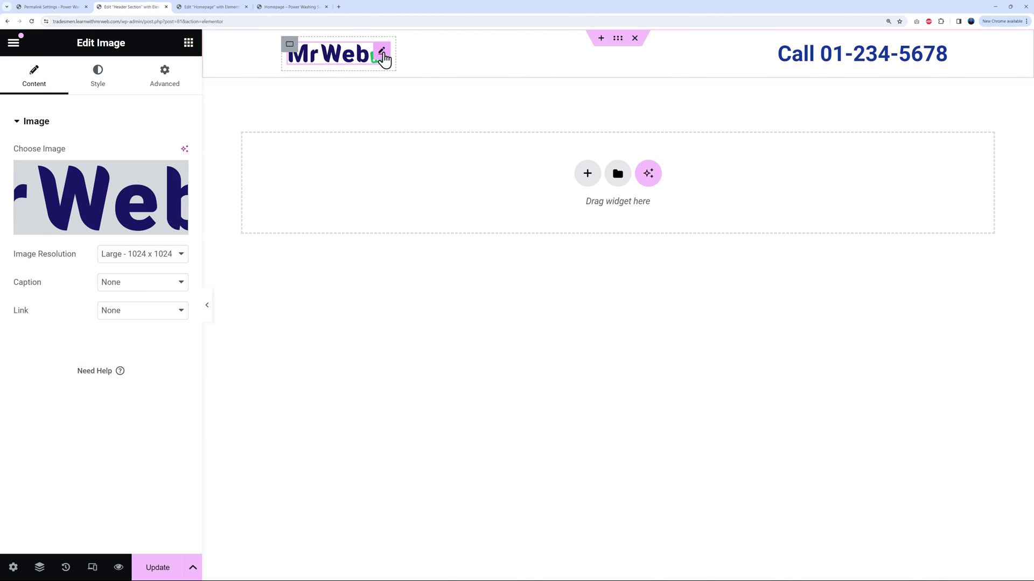
click(178, 389)
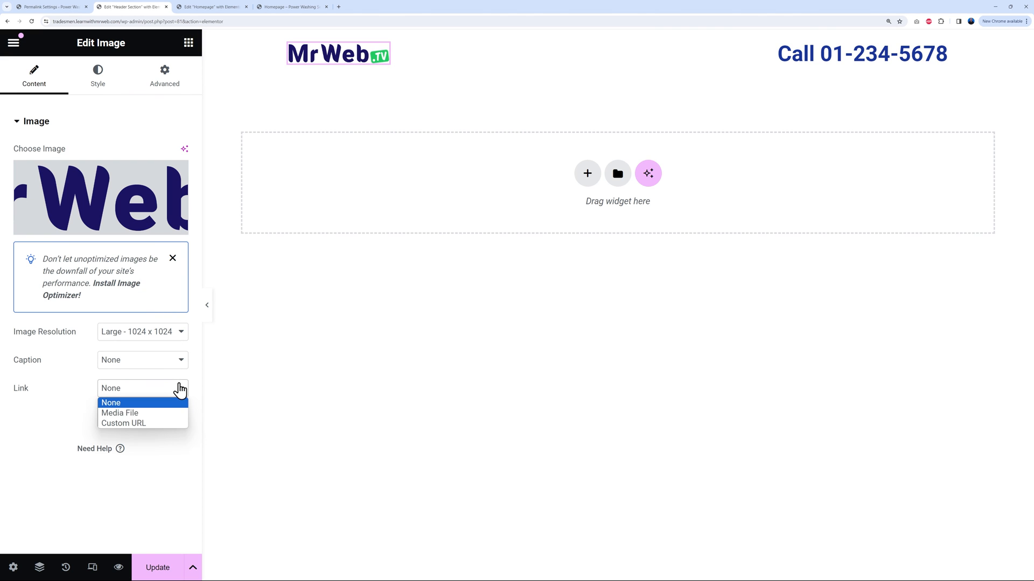
click(162, 425)
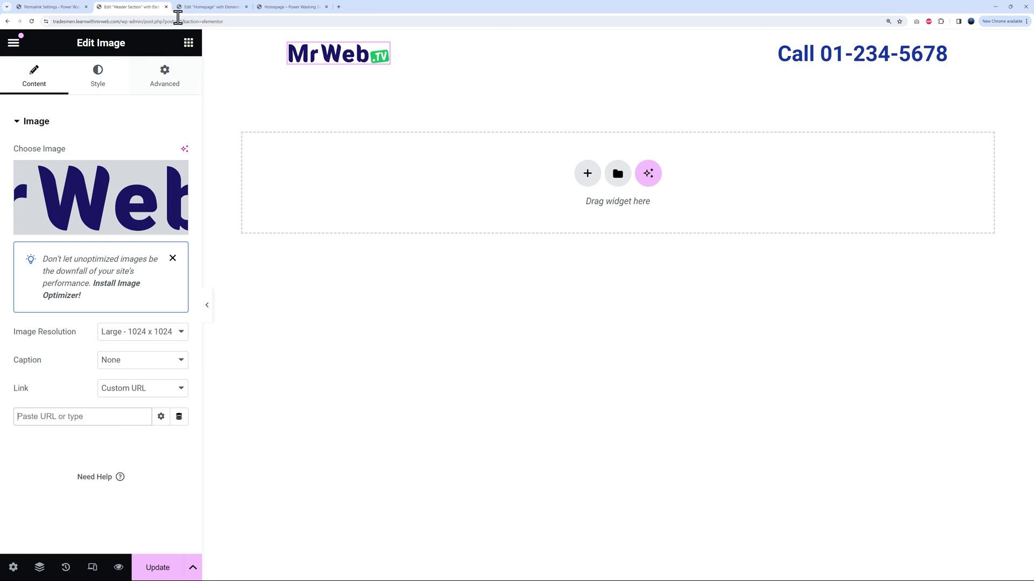
click(120, 21)
click(121, 20)
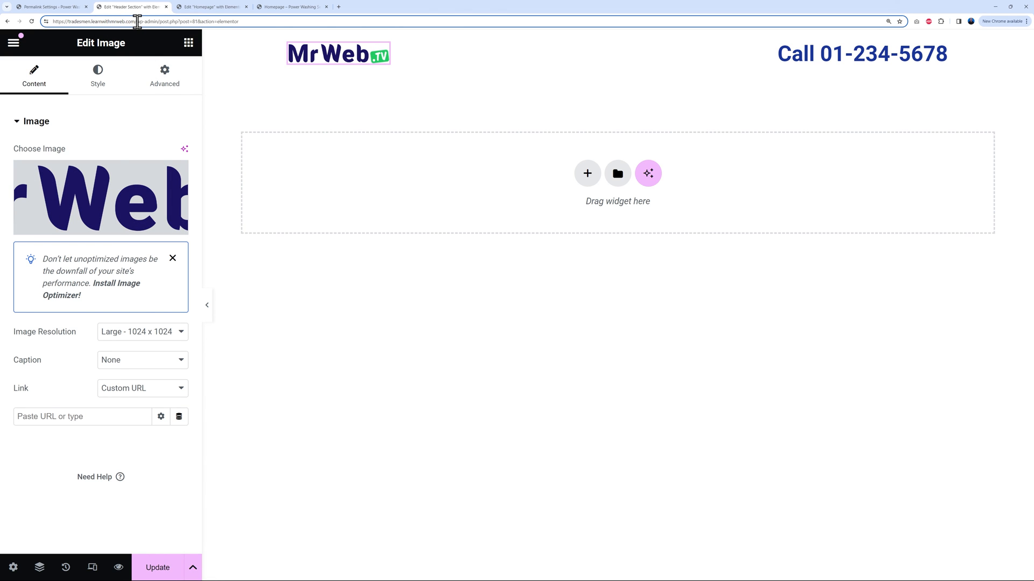
drag(129, 21, 30, 24)
key(ctrl+c)
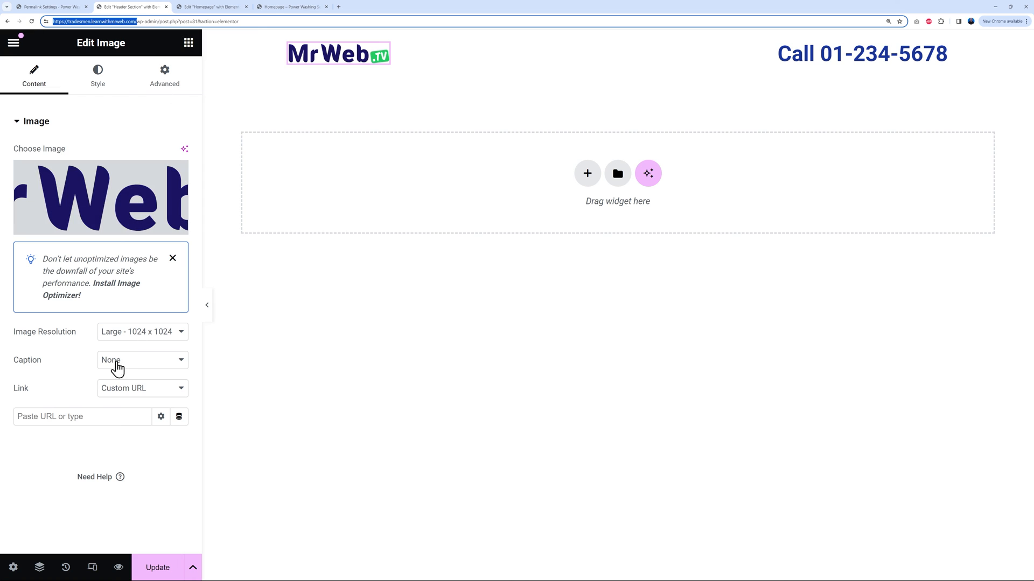
click(104, 418)
key(ctrl+v)
click(158, 567)
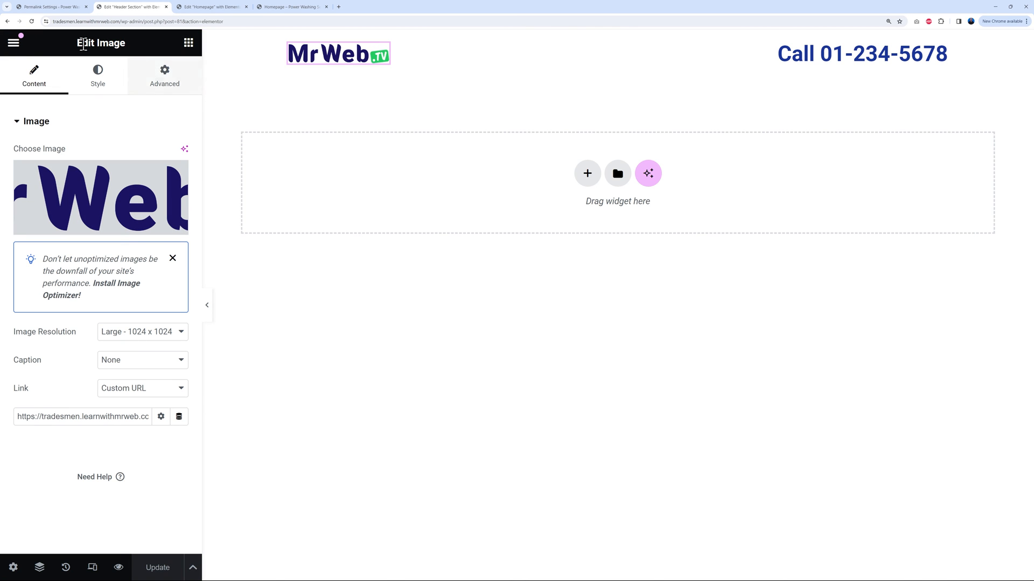
click(13, 43)
click(92, 363)
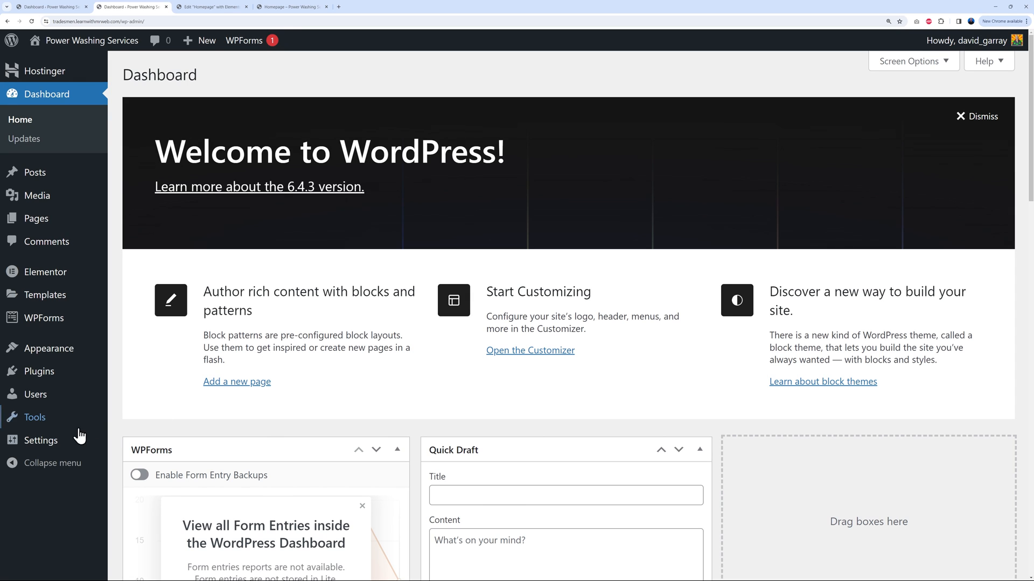
In General Settings, append 'DUBLIN' to make the site title 'Power Washing Services DUBLIN', and save
mouse_move(57, 445)
click(141, 520)
click(139, 430)
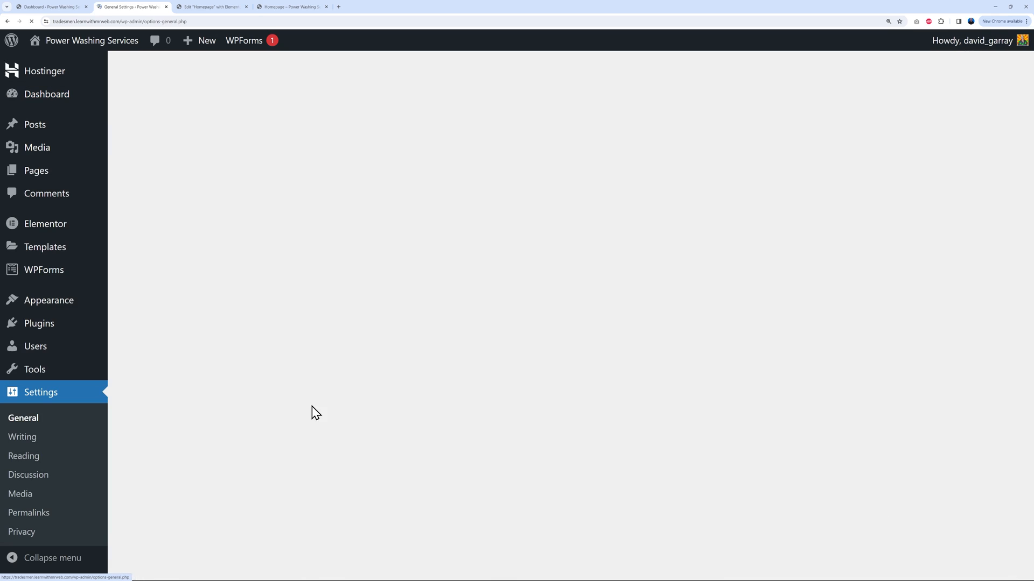
drag(284, 114, 434, 111)
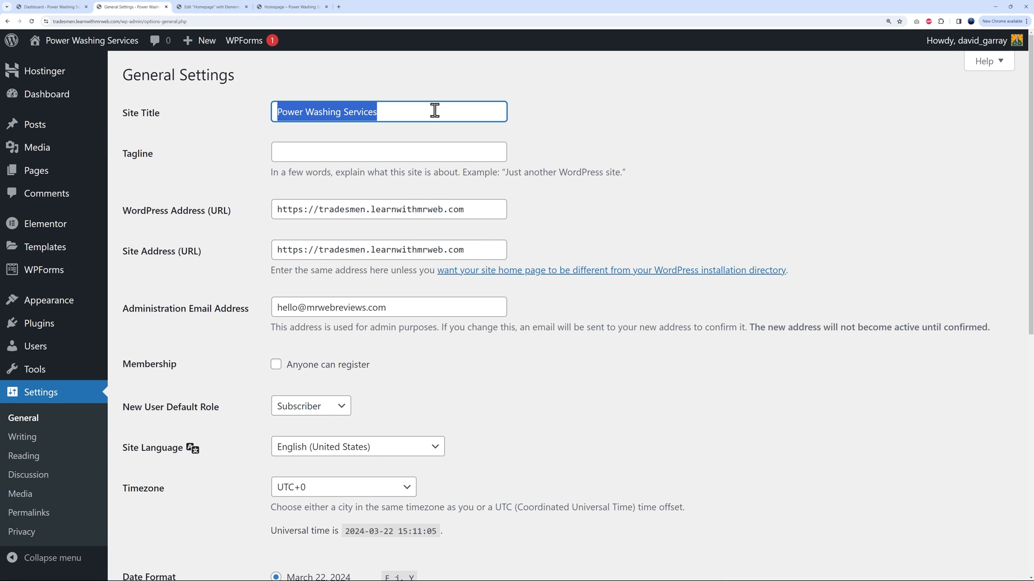
click(397, 111)
text(DUBLIN)
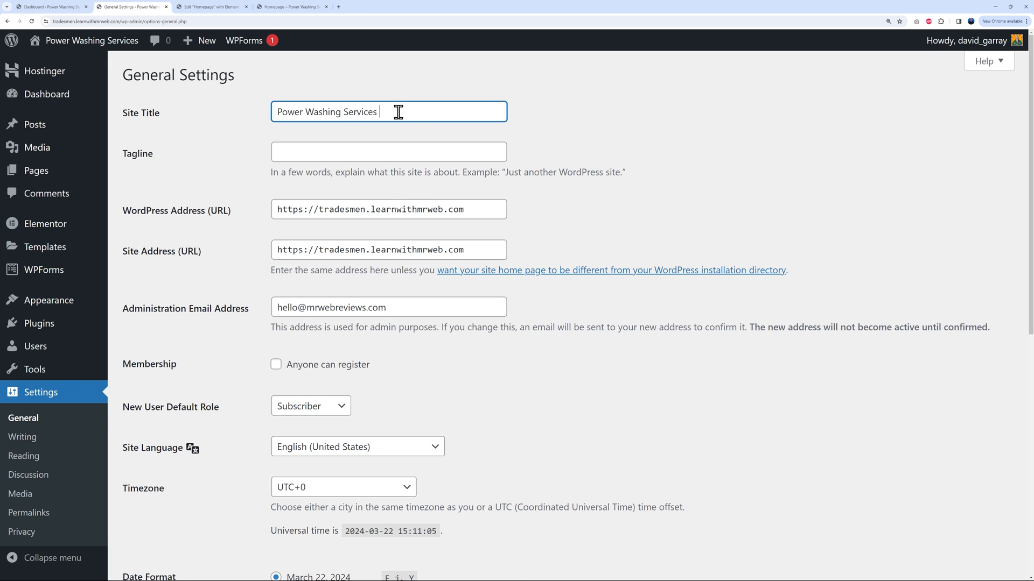
click(375, 153)
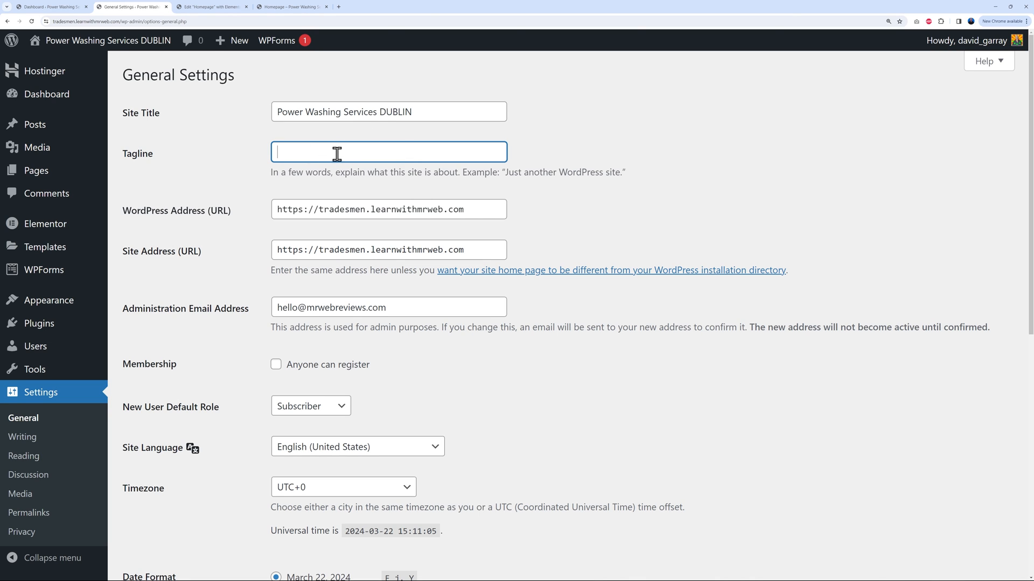
scroll(717, 249, down, 1)
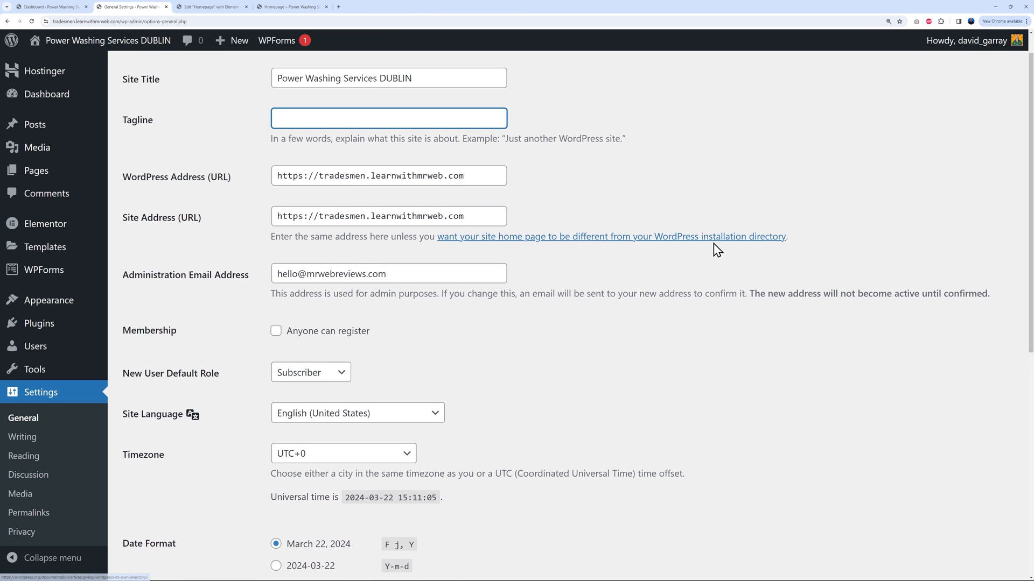
scroll(680, 273, down, 6)
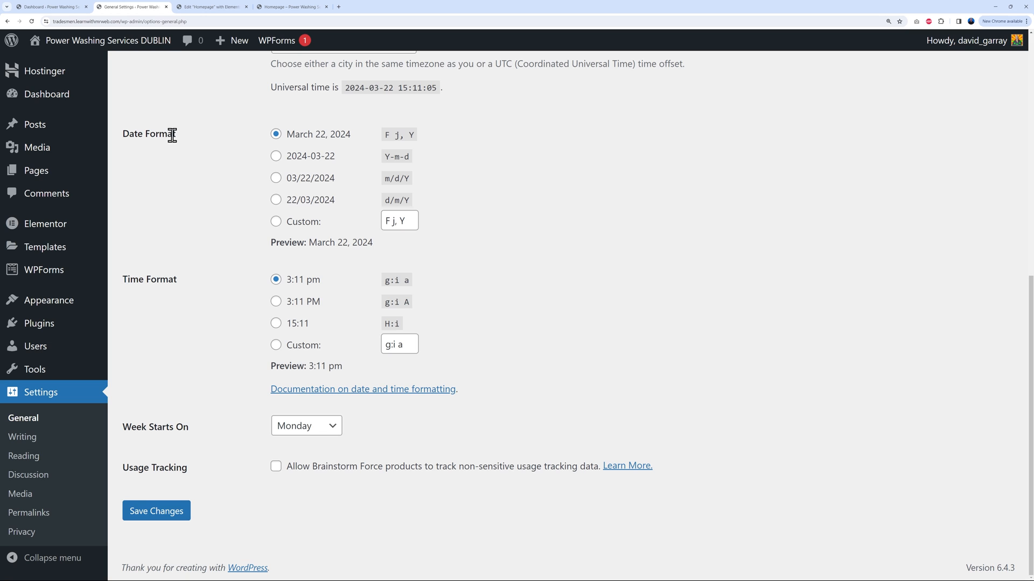
click(173, 520)
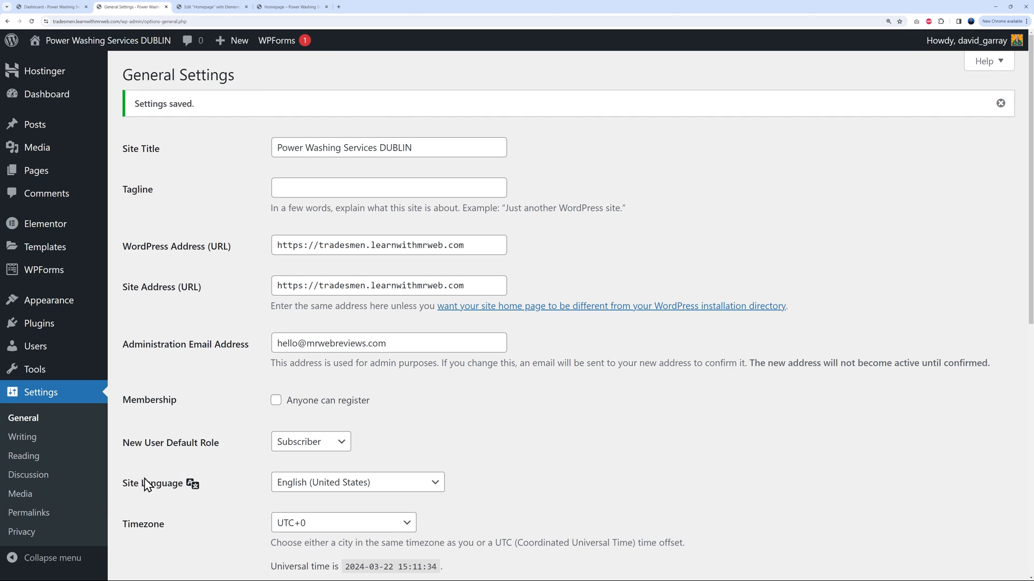
In Reading Settings, set the front page to the static page 'Homepage' and save
click(39, 457)
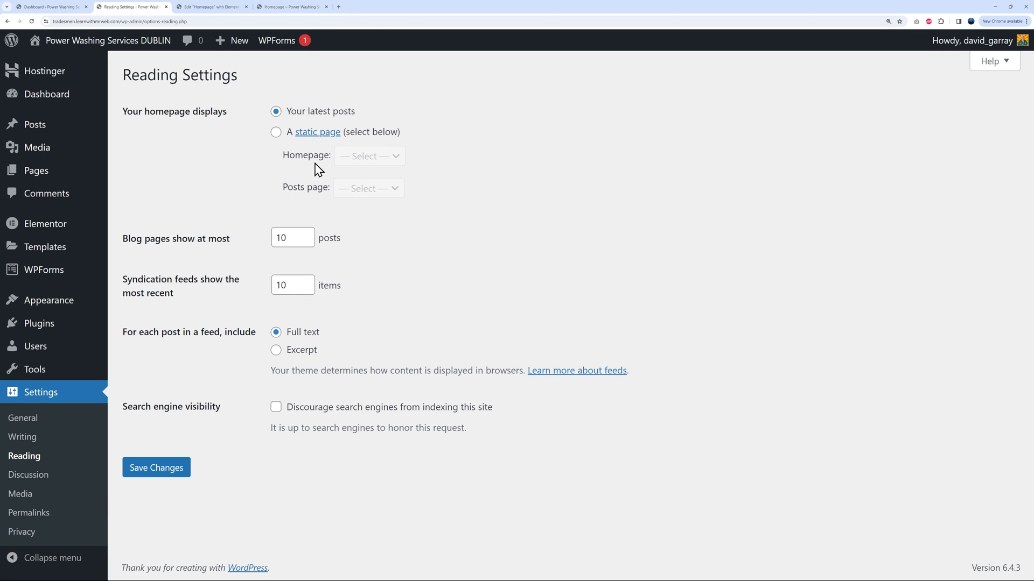
click(276, 132)
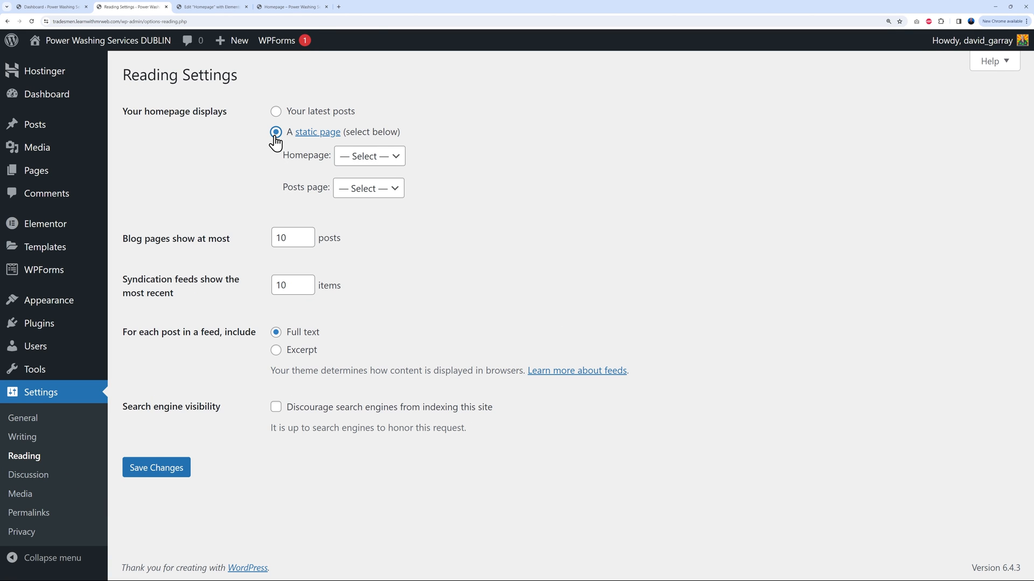
click(387, 170)
click(386, 186)
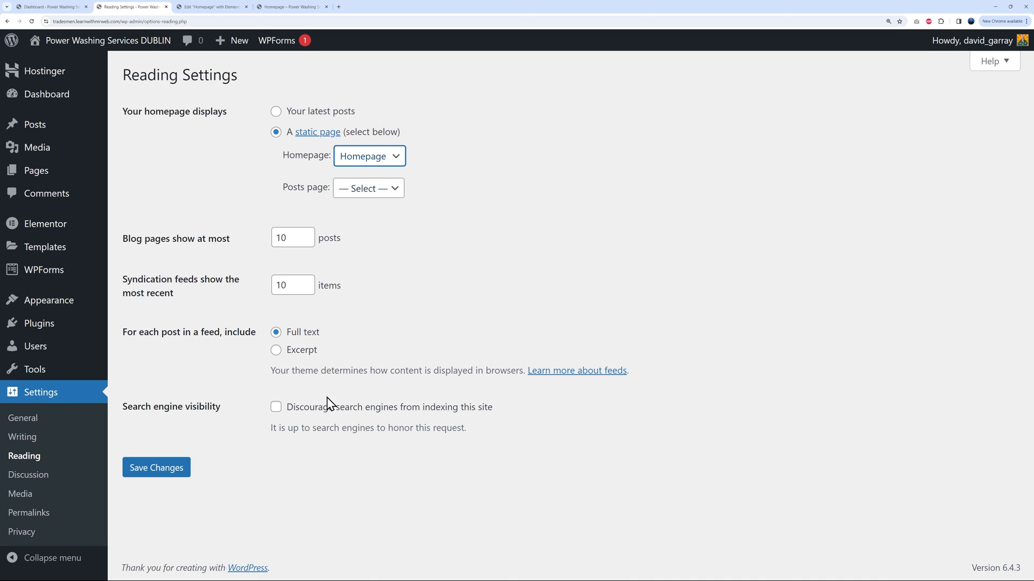
click(173, 474)
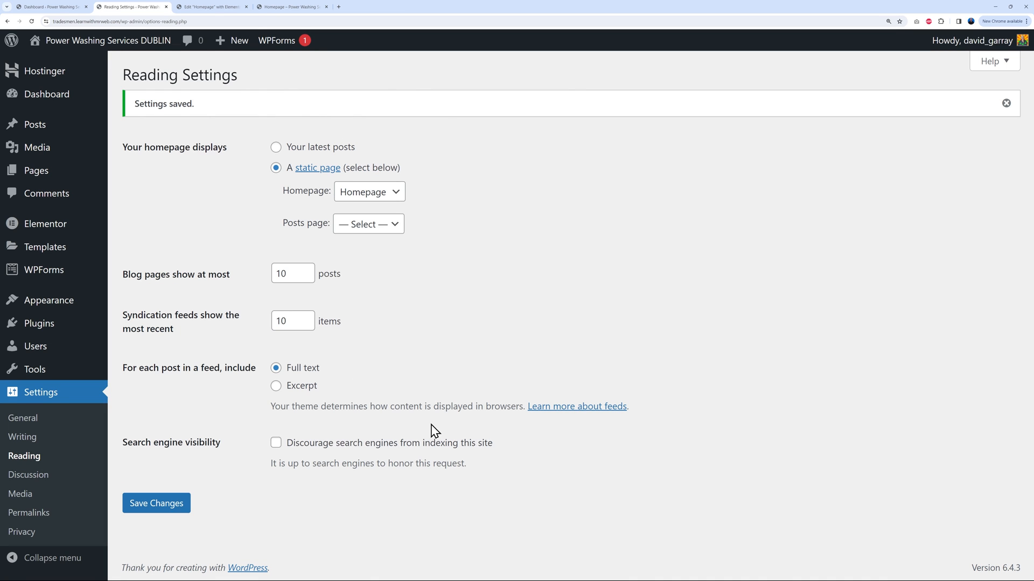
Save the Post name permalink structure in Permalink Settings
click(41, 514)
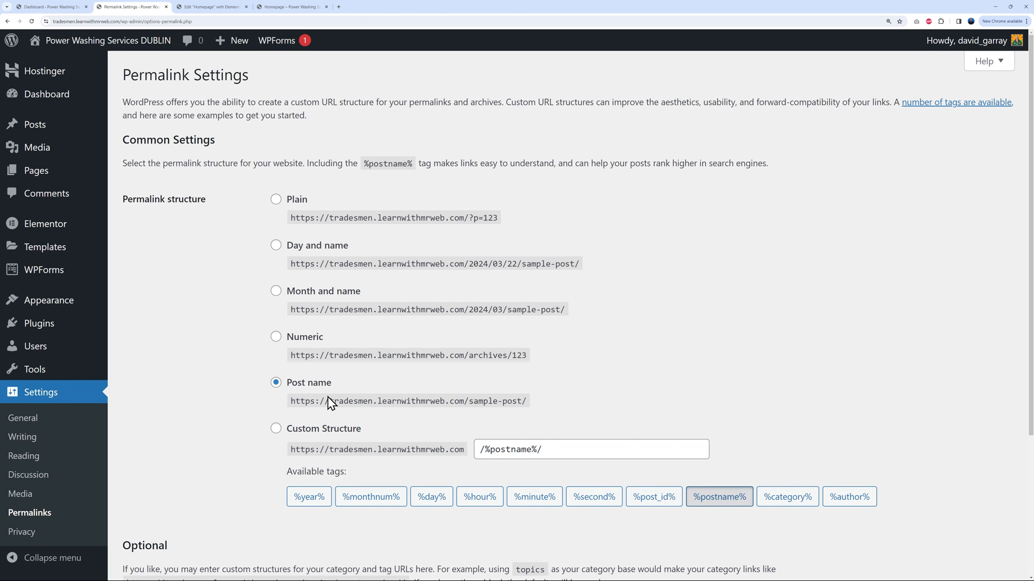
scroll(315, 418, down, 3)
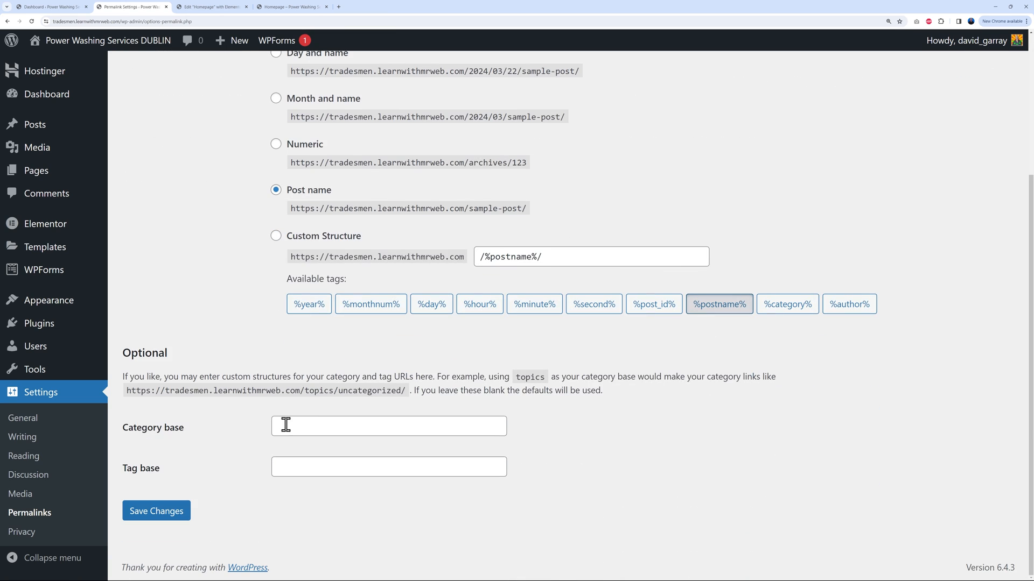
click(183, 509)
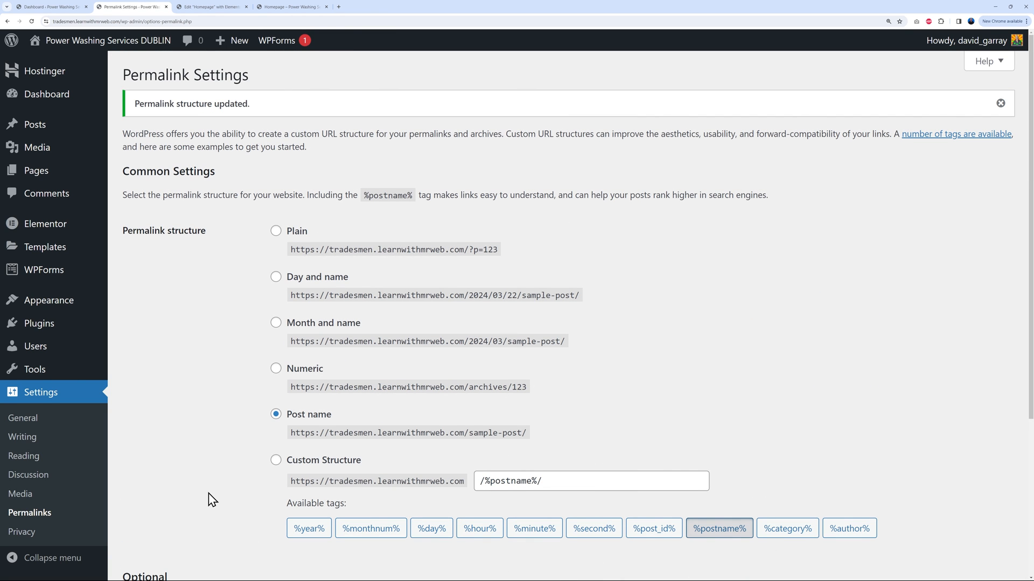
Reload the live homepage, scroll through it to check the new header, then return to Permalink Settings
click(295, 11)
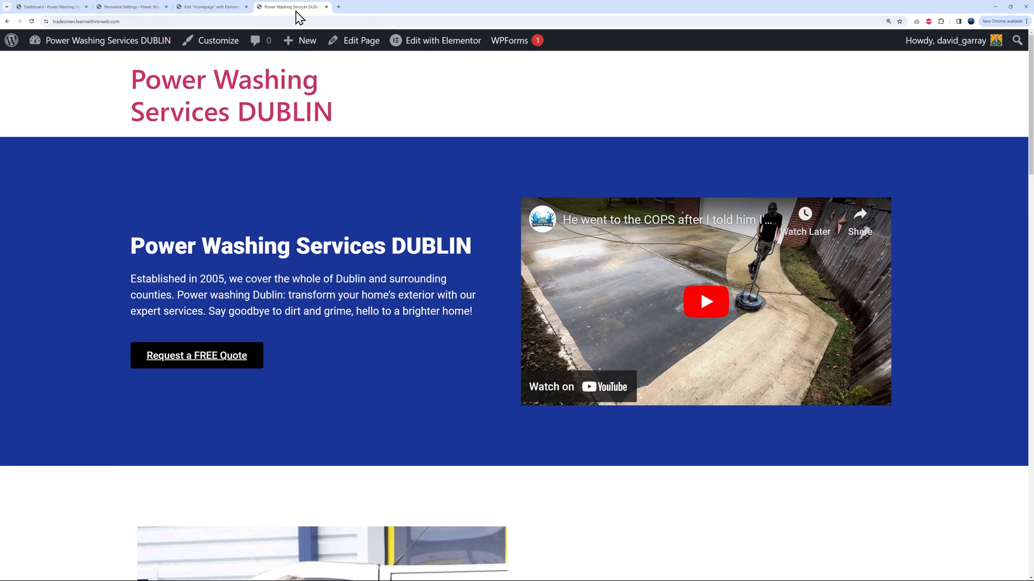
click(32, 21)
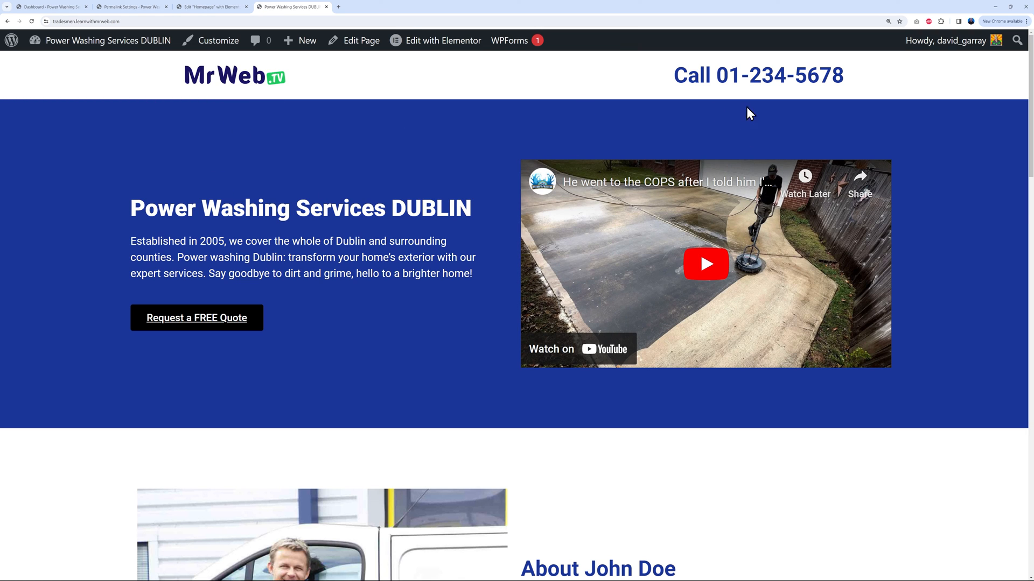
scroll(380, 316, down, 15)
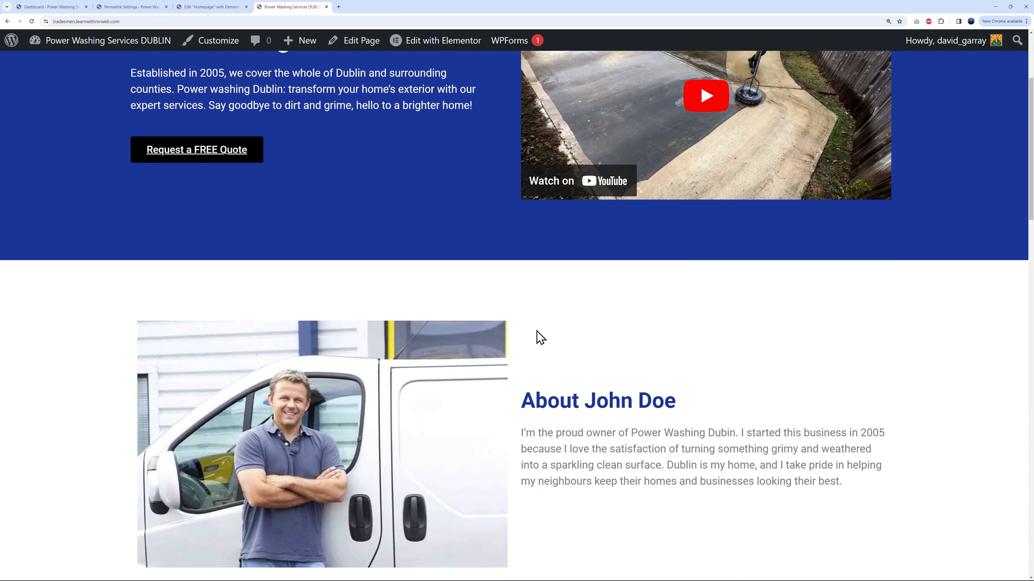
scroll(942, 342, down, 12)
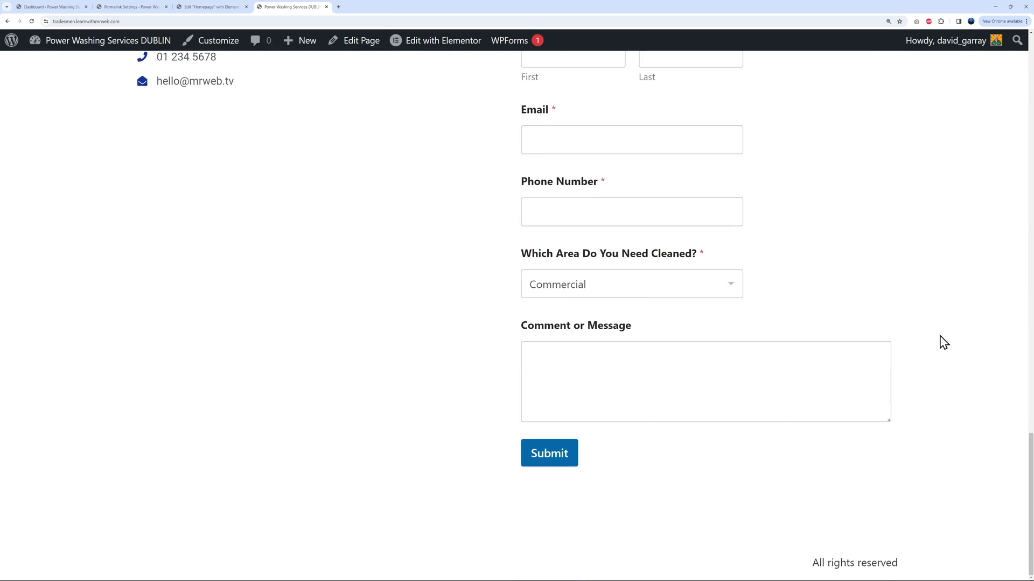
scroll(939, 343, up, 2)
scroll(939, 343, down, 2)
scroll(955, 431, up, 20)
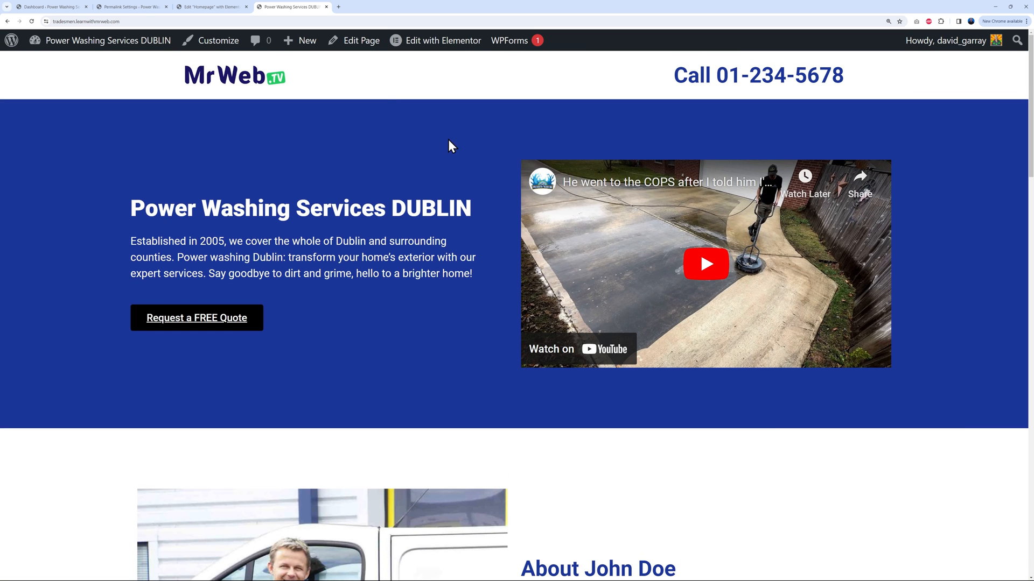
click(110, 7)
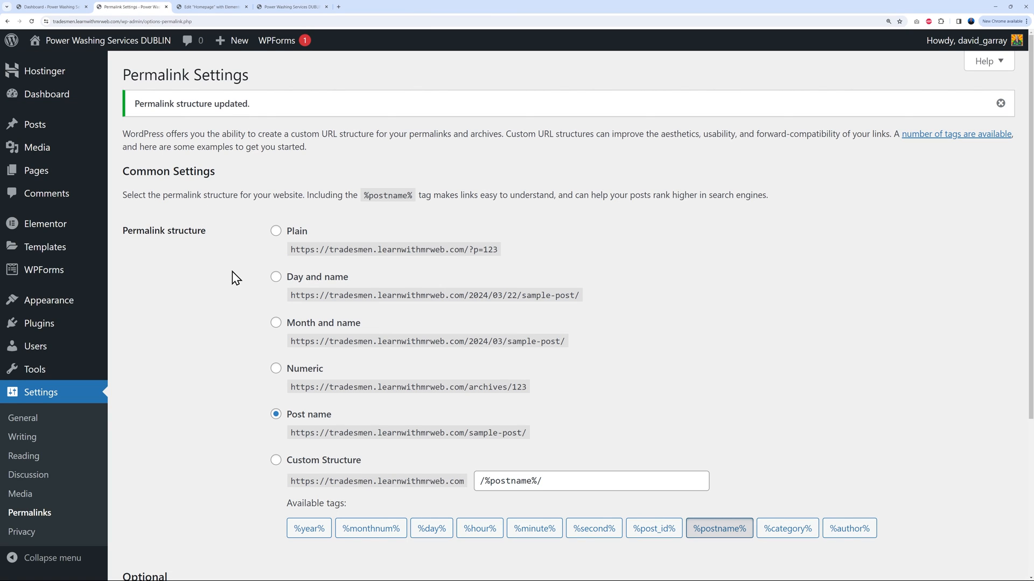
Create a new Header & Footer Builder template titled 'Footer Section' with type Footer
mouse_move(70, 302)
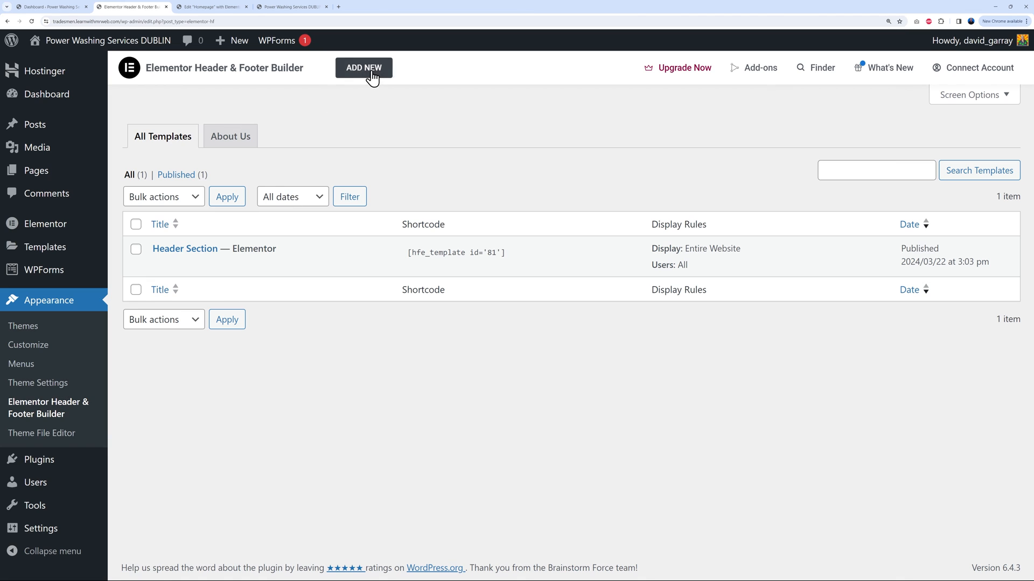
click(362, 67)
text(Footer Section)
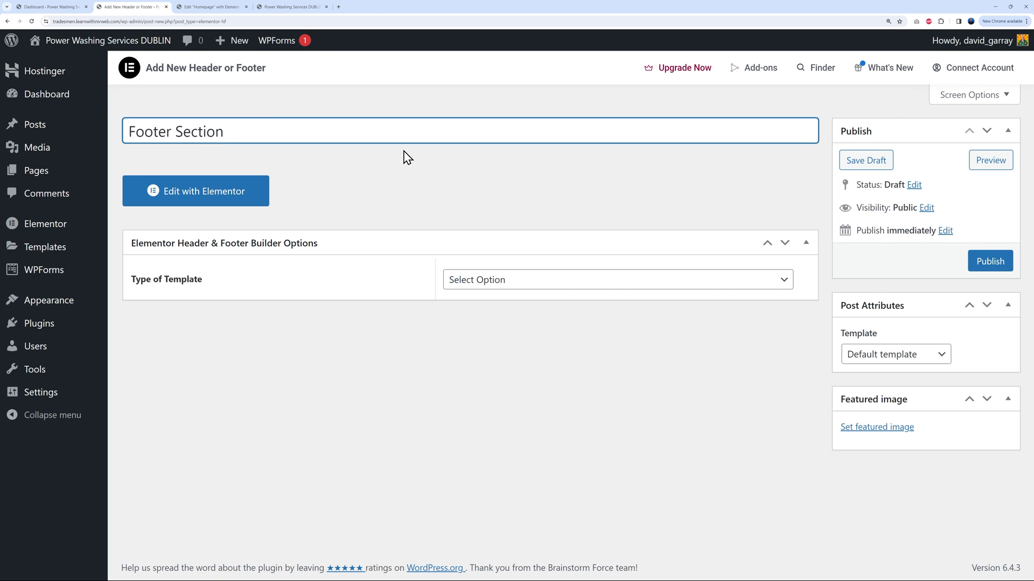
click(491, 281)
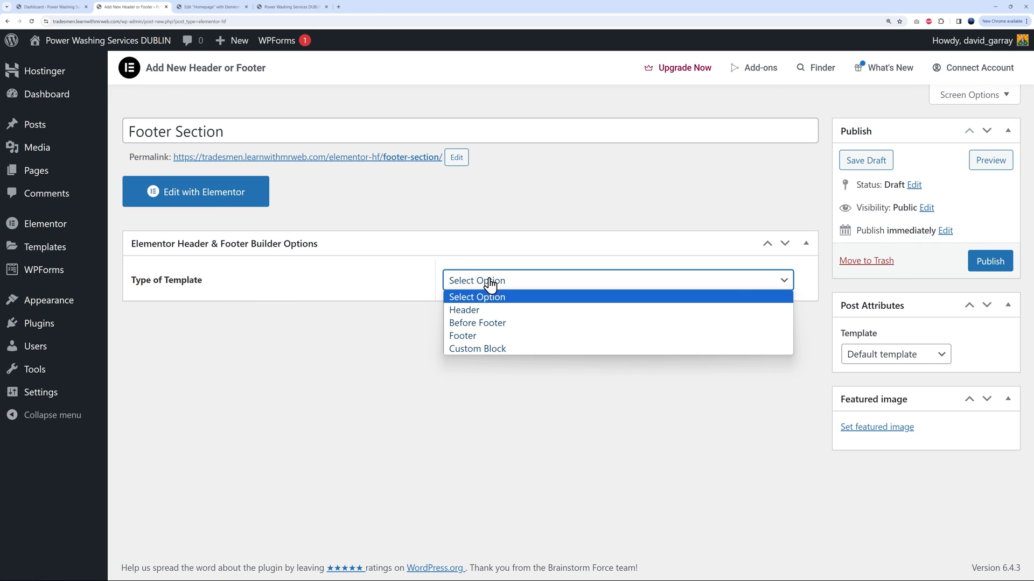
click(499, 337)
Display the footer on the Entire Website for All user roles, publish it, and edit in Elementor
click(504, 334)
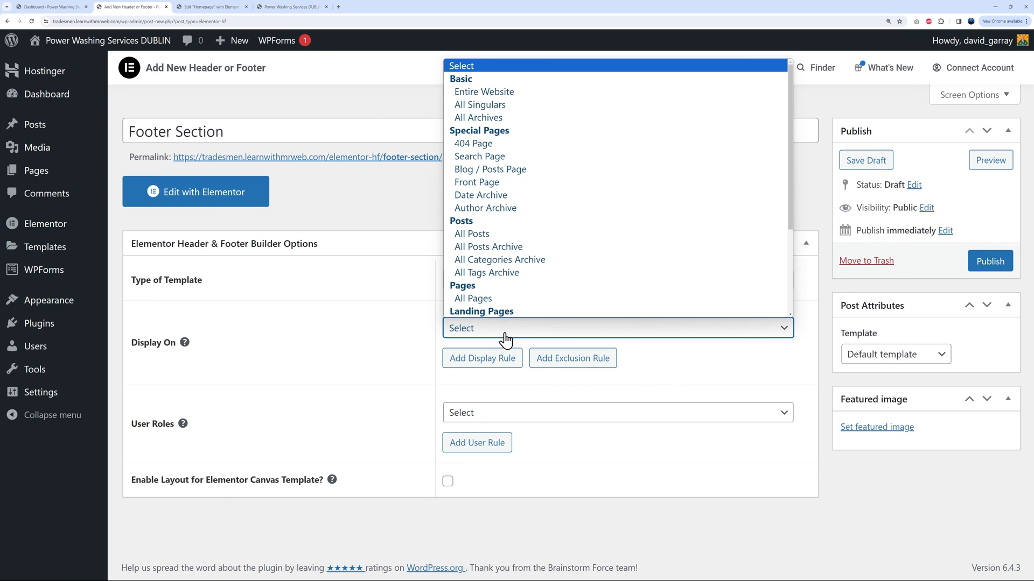
click(474, 91)
click(514, 419)
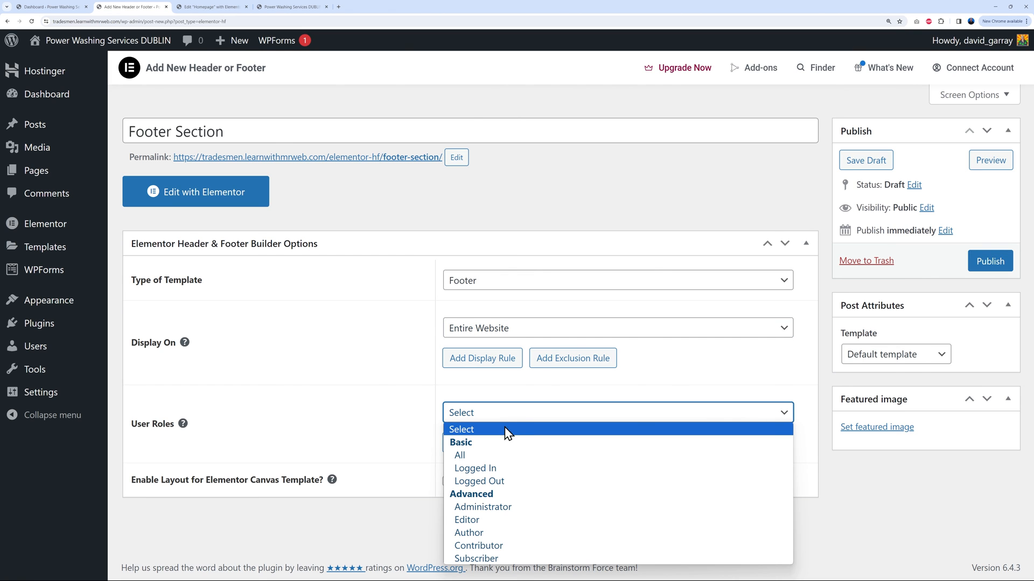
click(493, 455)
click(987, 264)
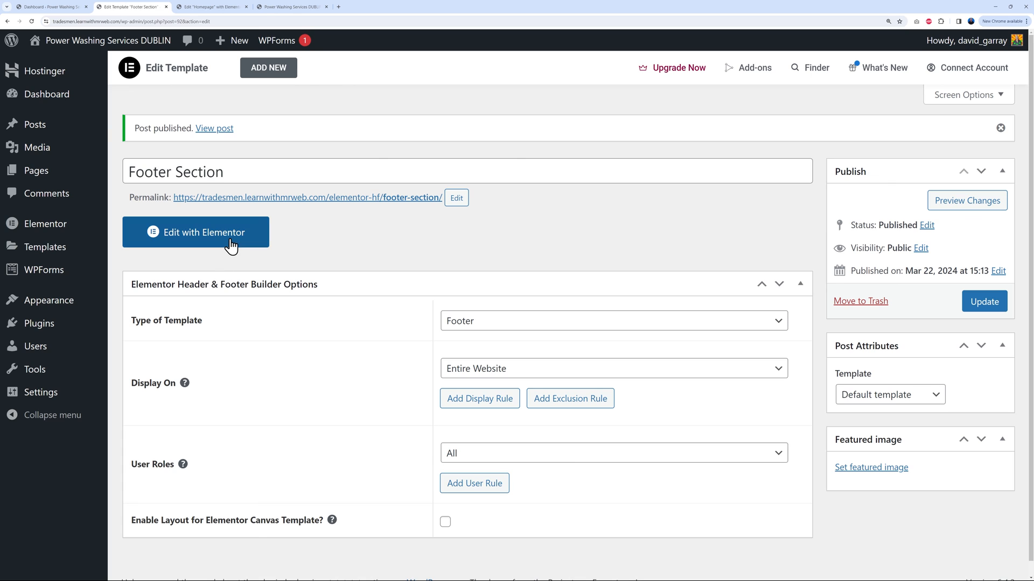
click(230, 243)
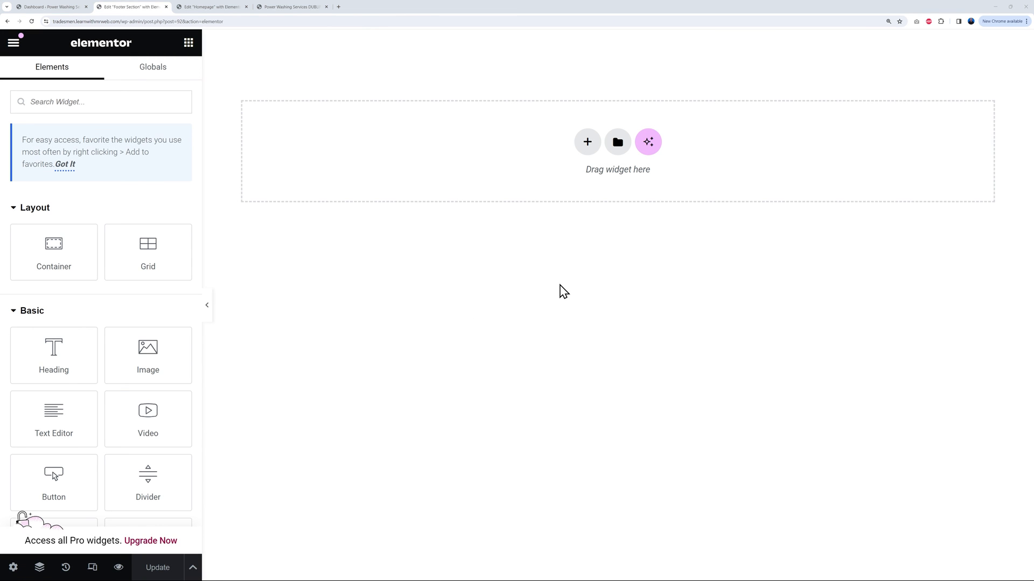
Add a single-row flexbox container with a classic Main Blue background
click(586, 141)
click(575, 201)
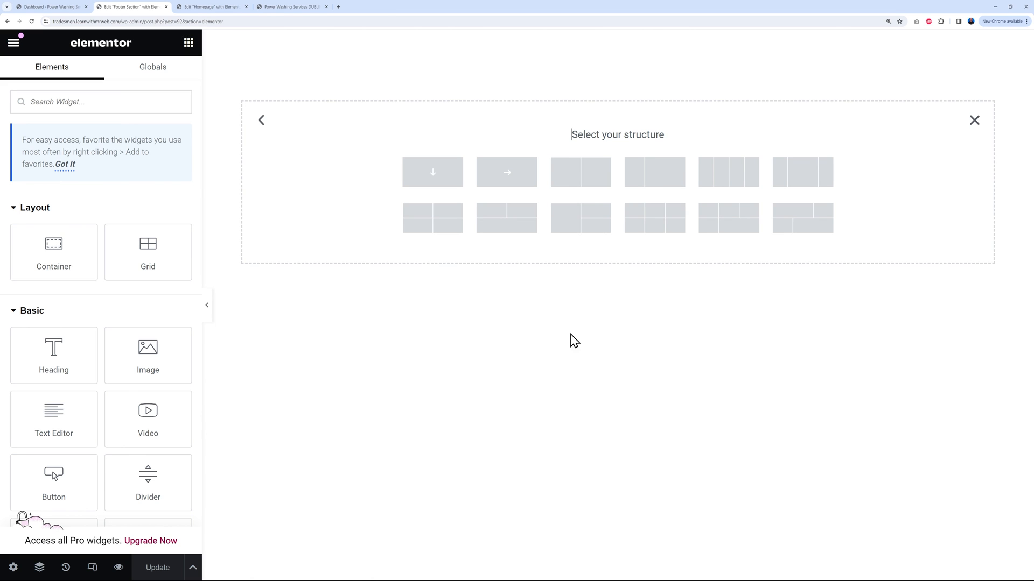
click(507, 177)
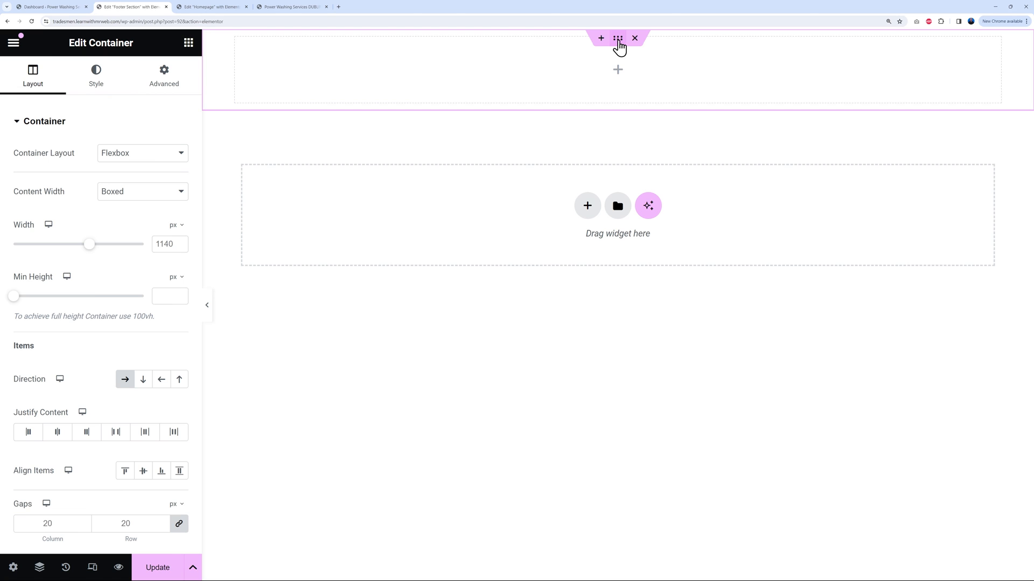
click(96, 86)
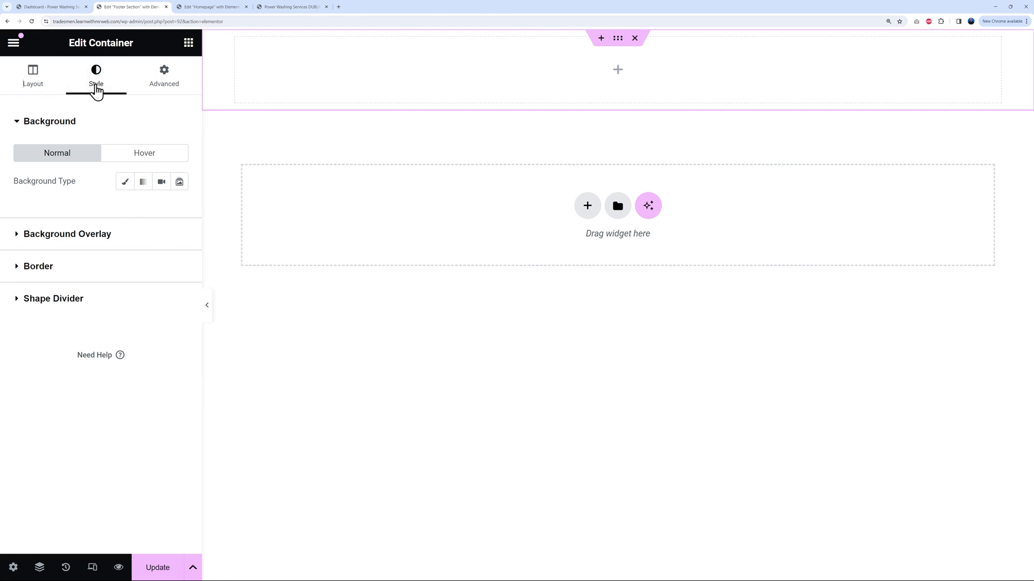
click(125, 182)
click(161, 210)
click(53, 381)
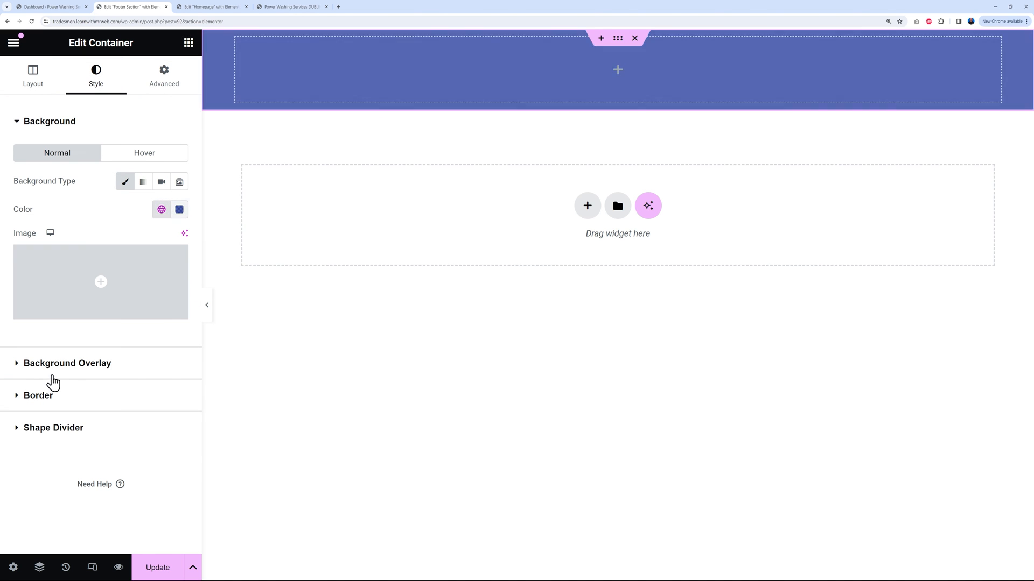
Drop a Text Editor widget into the container and paste the company name, CRO and VAT details
click(189, 43)
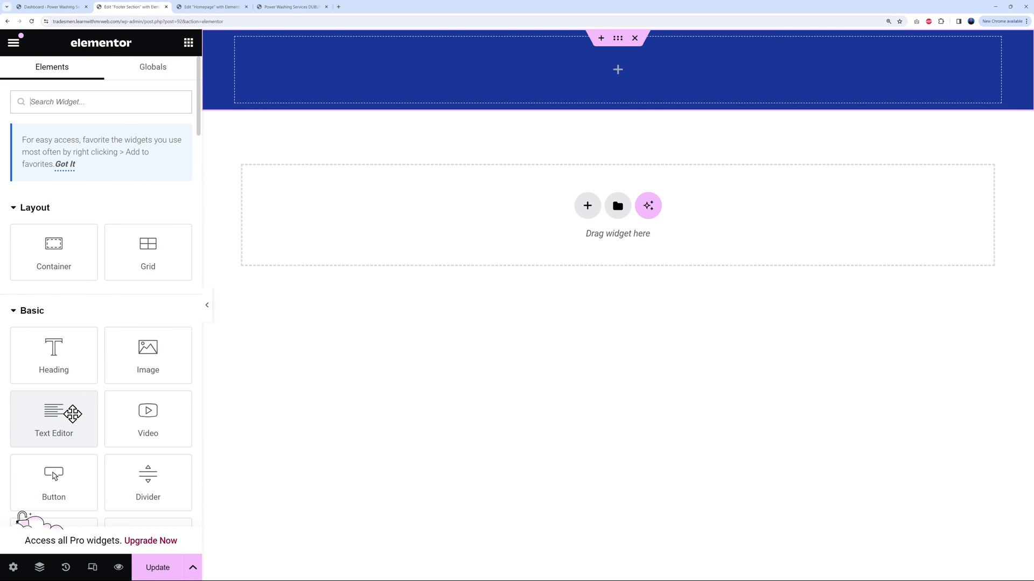
drag(93, 405, 572, 94)
drag(164, 307, 17, 238)
text(This website is run and operated by XYZ Cleaning Services LTD - CRO #123456 - VAT IE12345678WH)
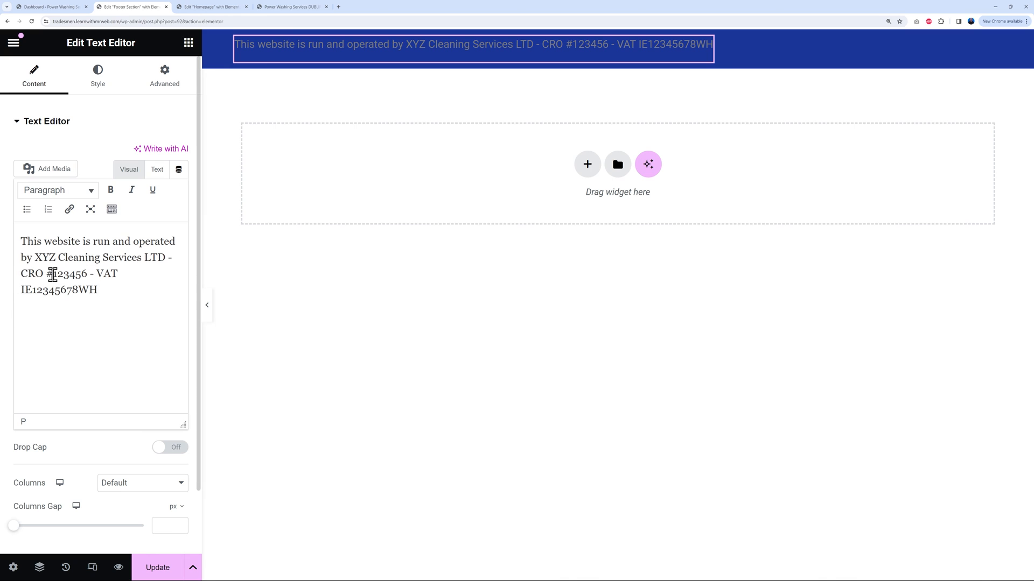
drag(106, 289, 20, 241)
click(78, 289)
Set the footer text colour to white
click(105, 91)
click(179, 182)
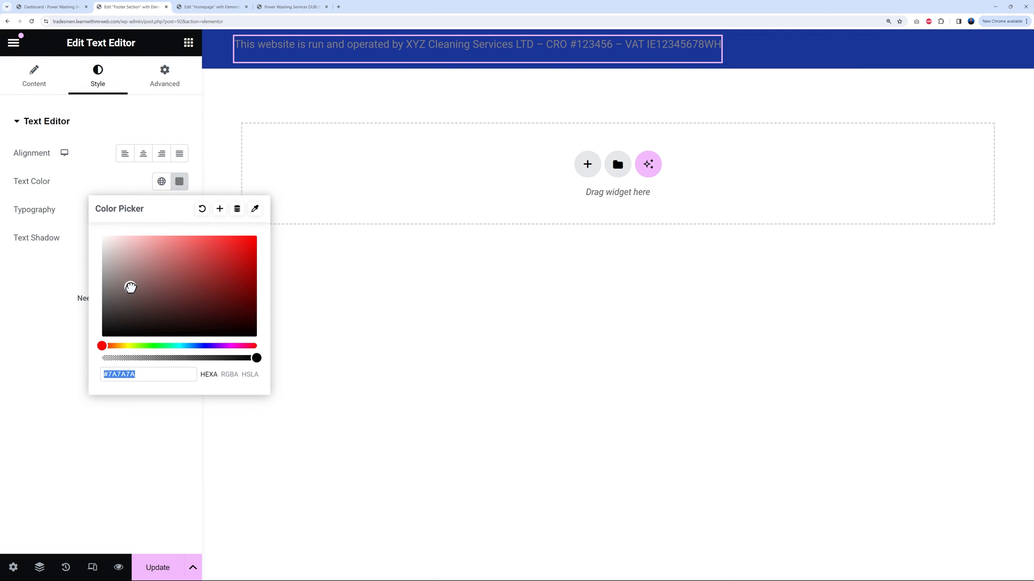
drag(129, 286, 76, 238)
click(44, 314)
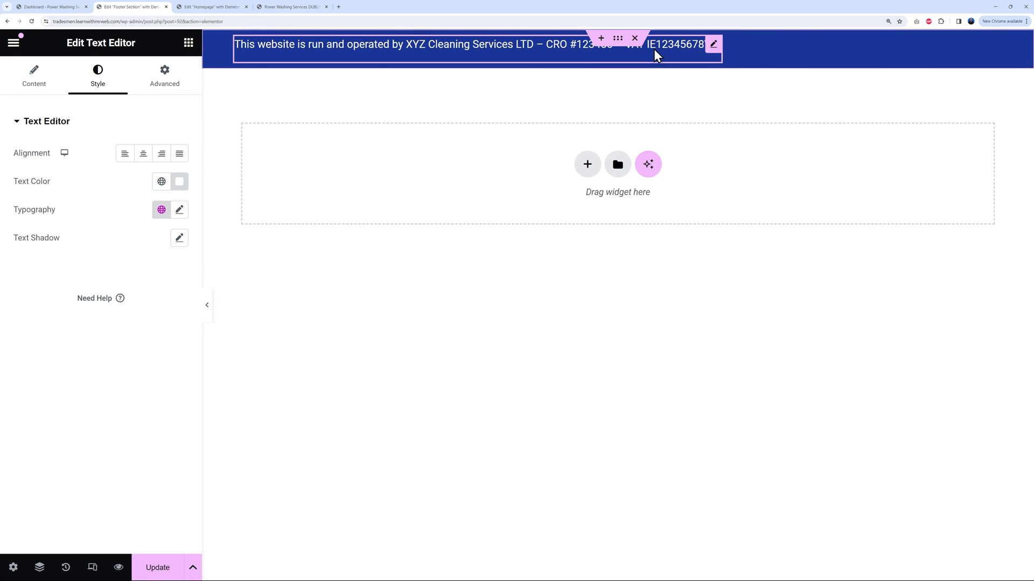
Centre the text with Justify Content Center, save the footer, and exit to the dashboard
click(617, 39)
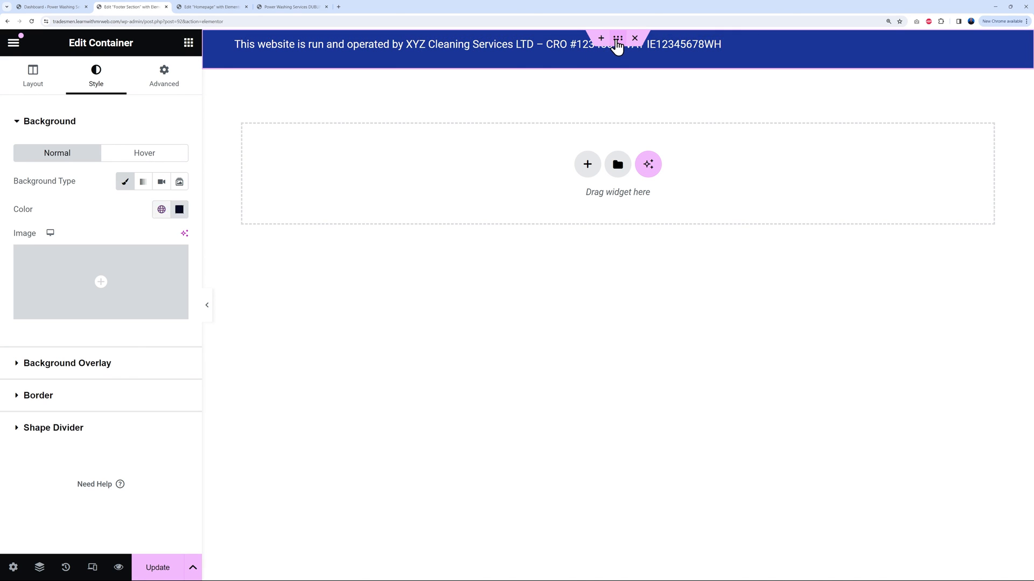
click(34, 92)
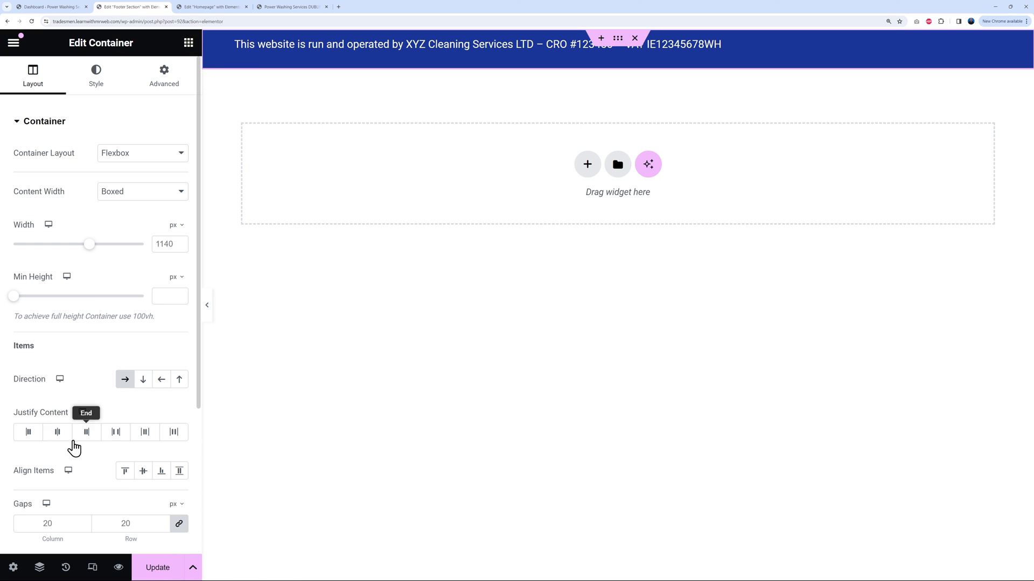
click(58, 435)
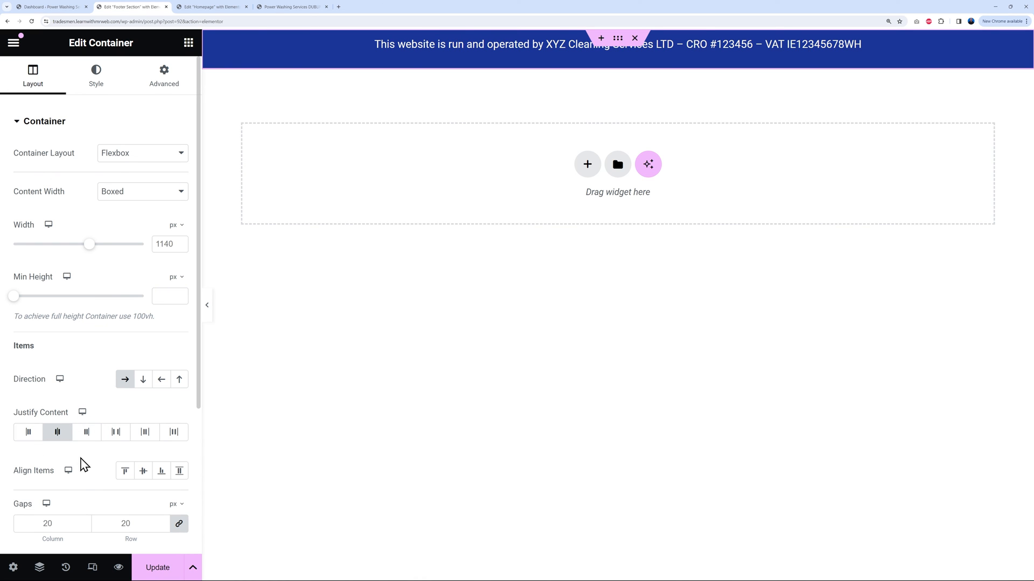
click(152, 569)
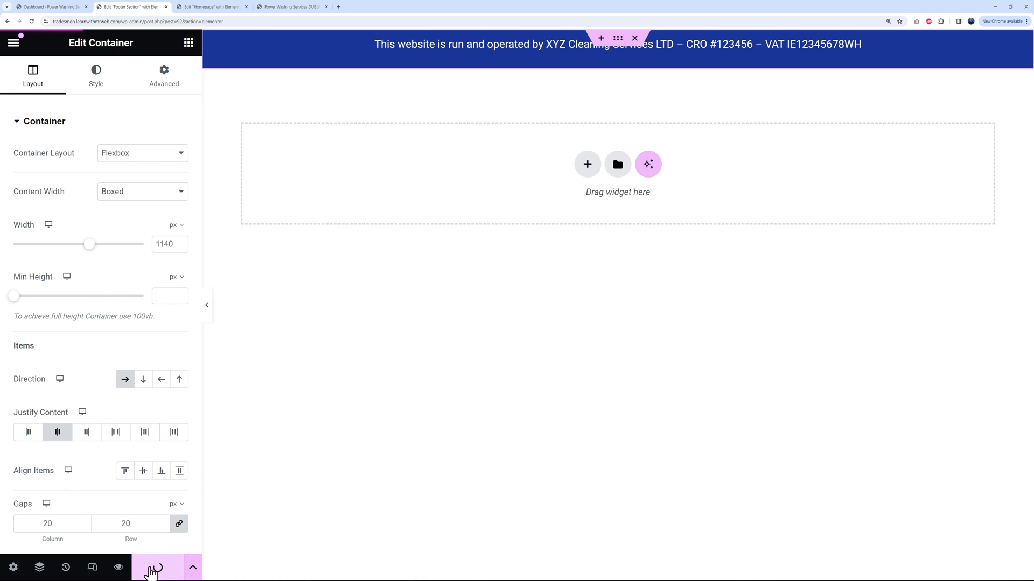
click(13, 42)
click(85, 357)
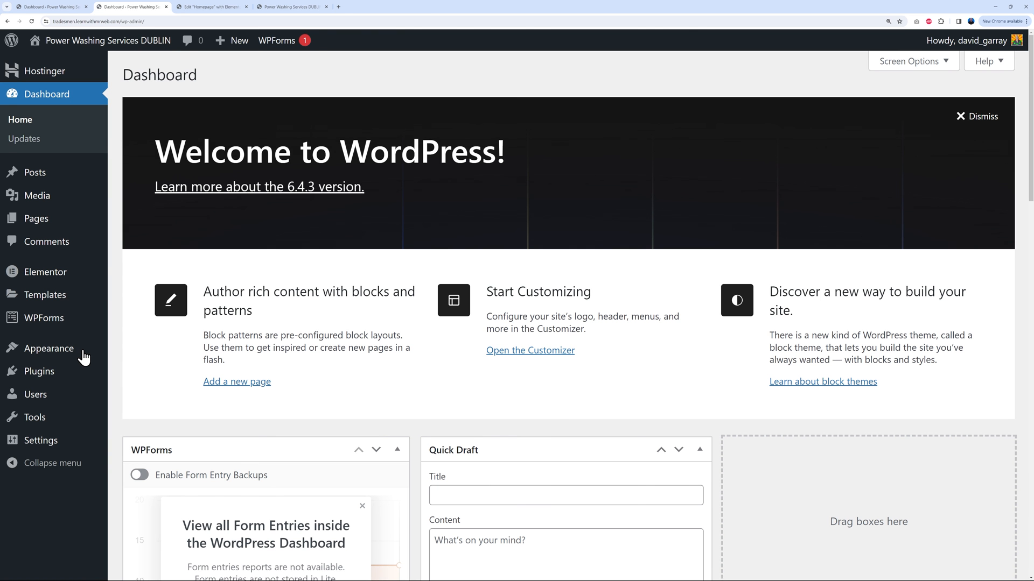
Reload the live homepage, scroll to check the blue footer, then test the Request a FREE Quote link
click(301, 7)
click(32, 22)
scroll(915, 238, down, 10)
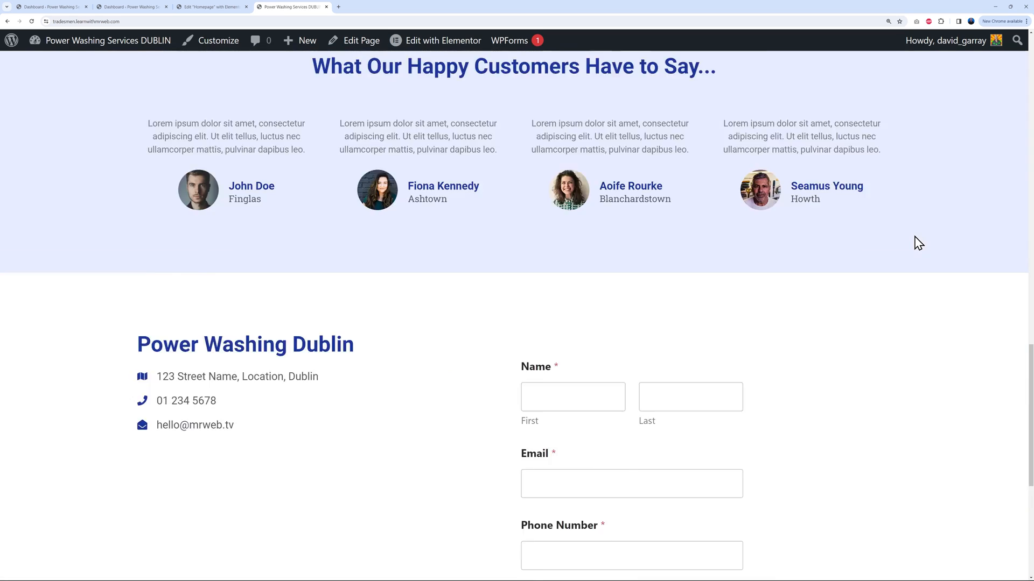
scroll(919, 244, down, 6)
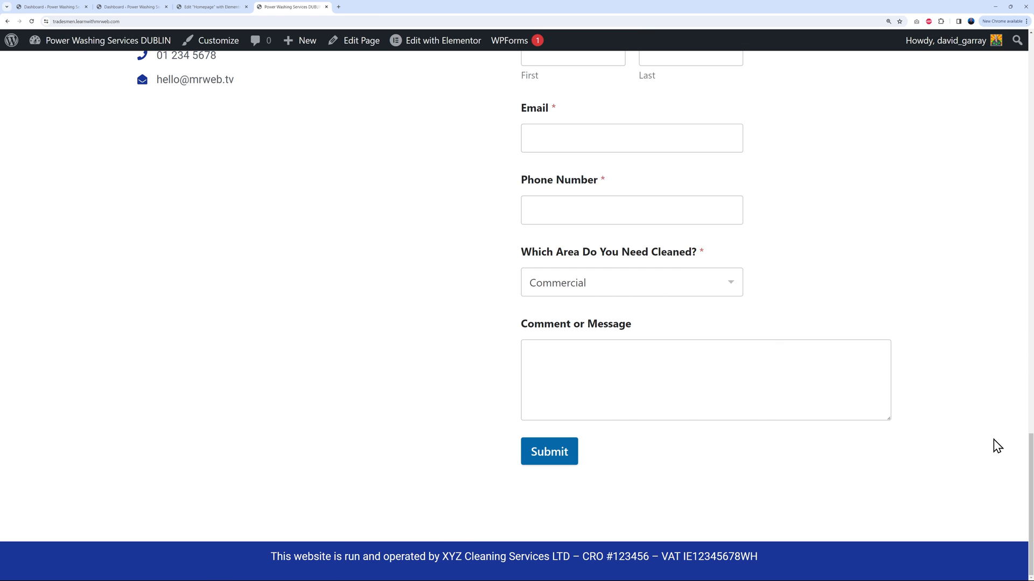
scroll(971, 478, up, 20)
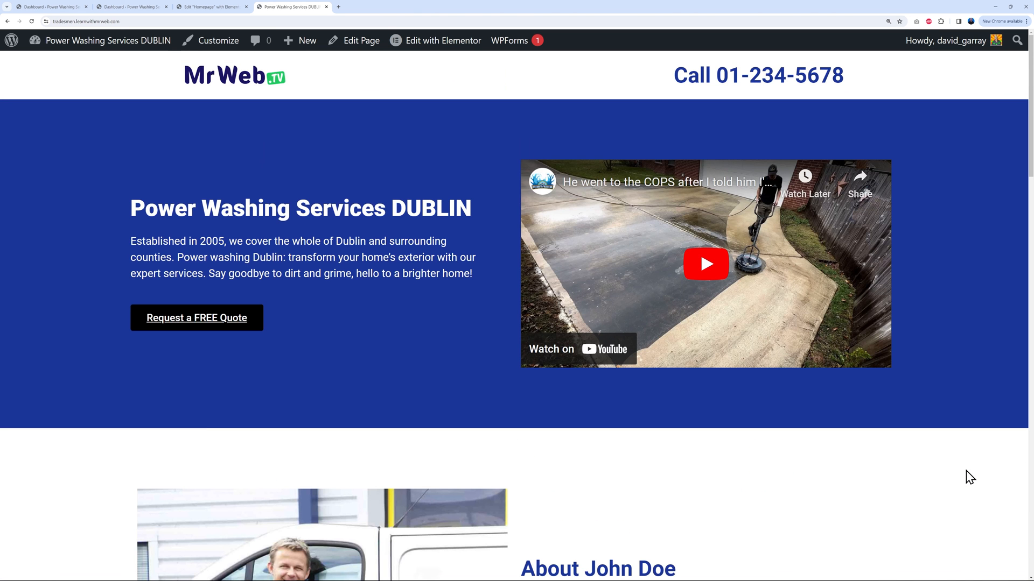
scroll(970, 478, down, 1)
scroll(969, 477, up, 1)
click(215, 327)
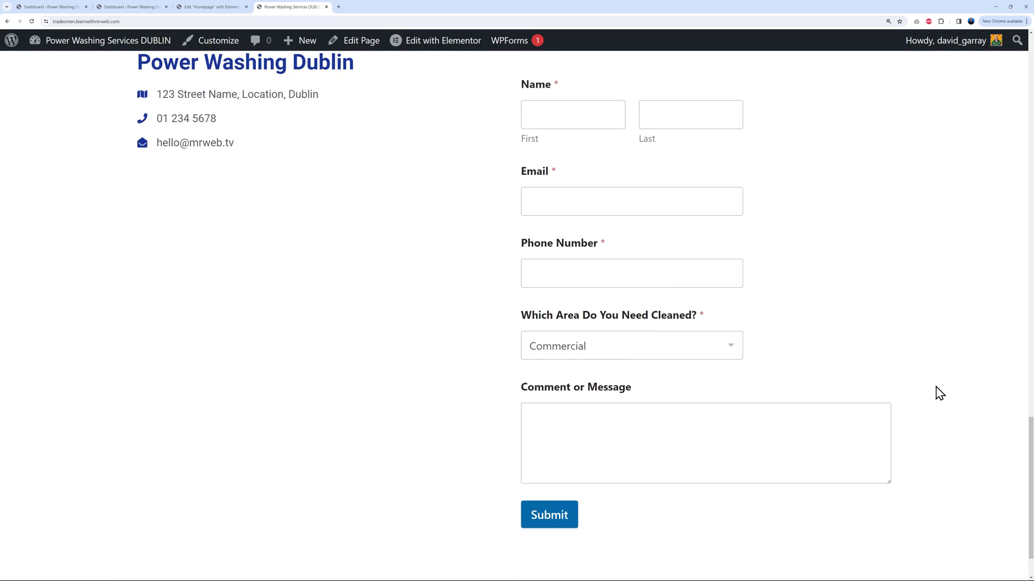